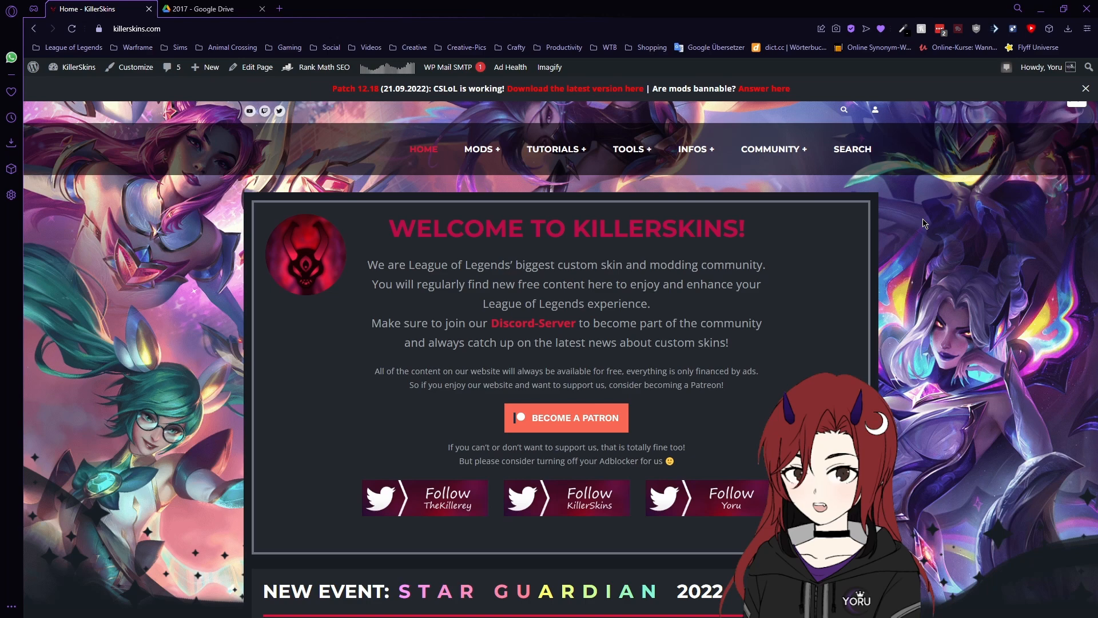
- Read through the How to contribute to KillerSkins tutorial, then go to the KillerSkins admin dashboard
{"action": "scroll", "coordinate": [925, 223], "scroll_direction": "down", "scroll_amount": 15}
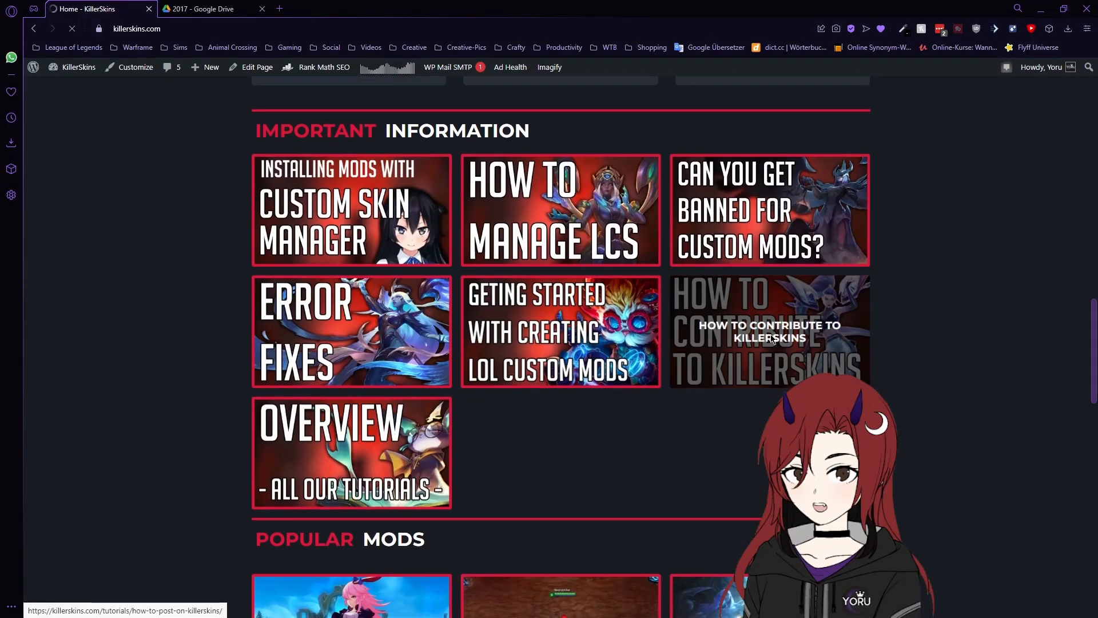
{"action": "left_click", "coordinate": [771, 337]}
{"action": "scroll", "coordinate": [770, 338], "scroll_direction": "down", "scroll_amount": 15}
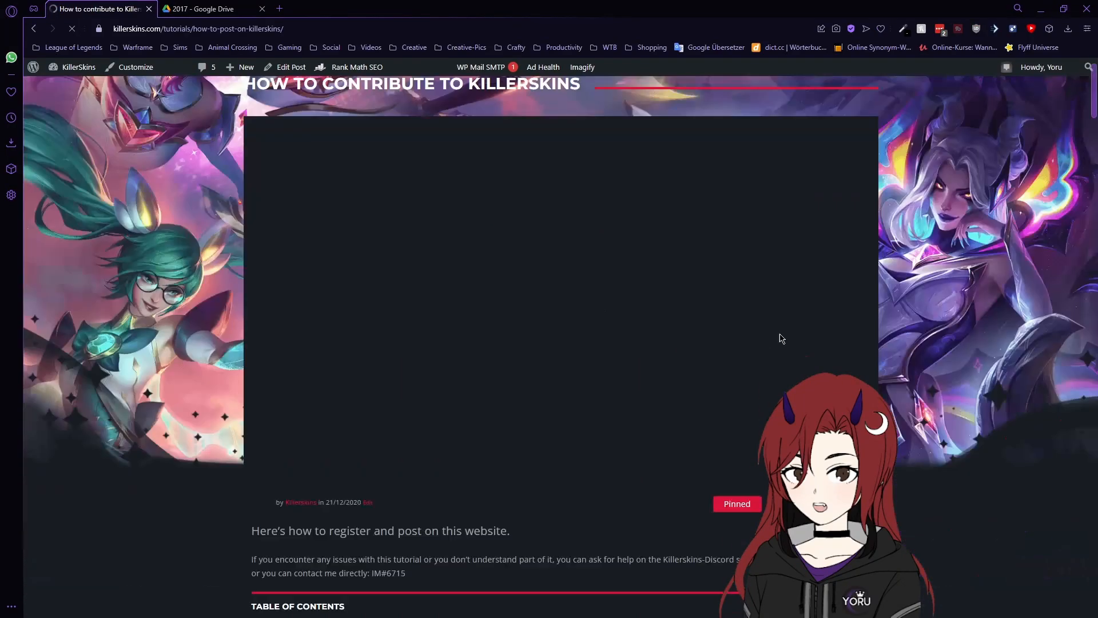
{"action": "scroll", "coordinate": [743, 324], "scroll_direction": "down", "scroll_amount": 20}
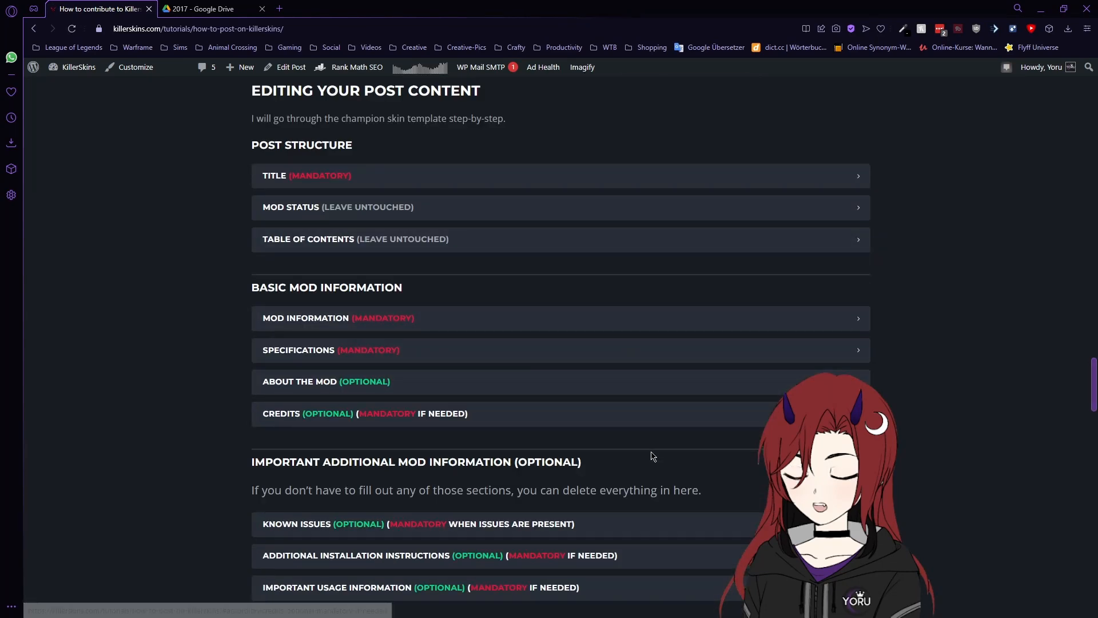
{"action": "scroll", "coordinate": [964, 382], "scroll_direction": "down", "scroll_amount": 4}
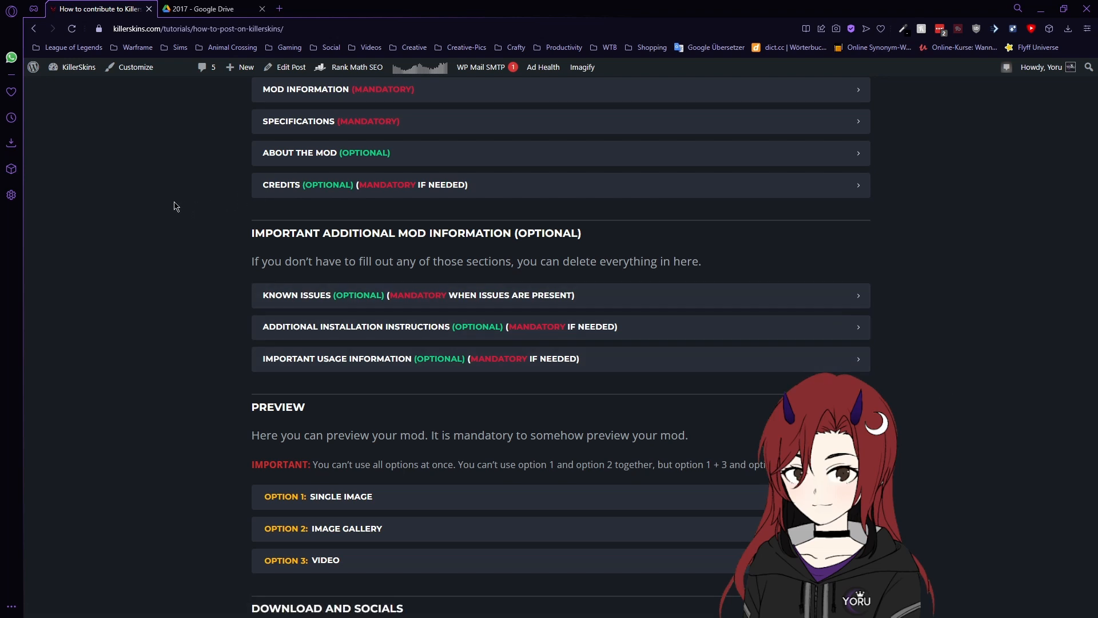
{"action": "left_click", "coordinate": [71, 68]}
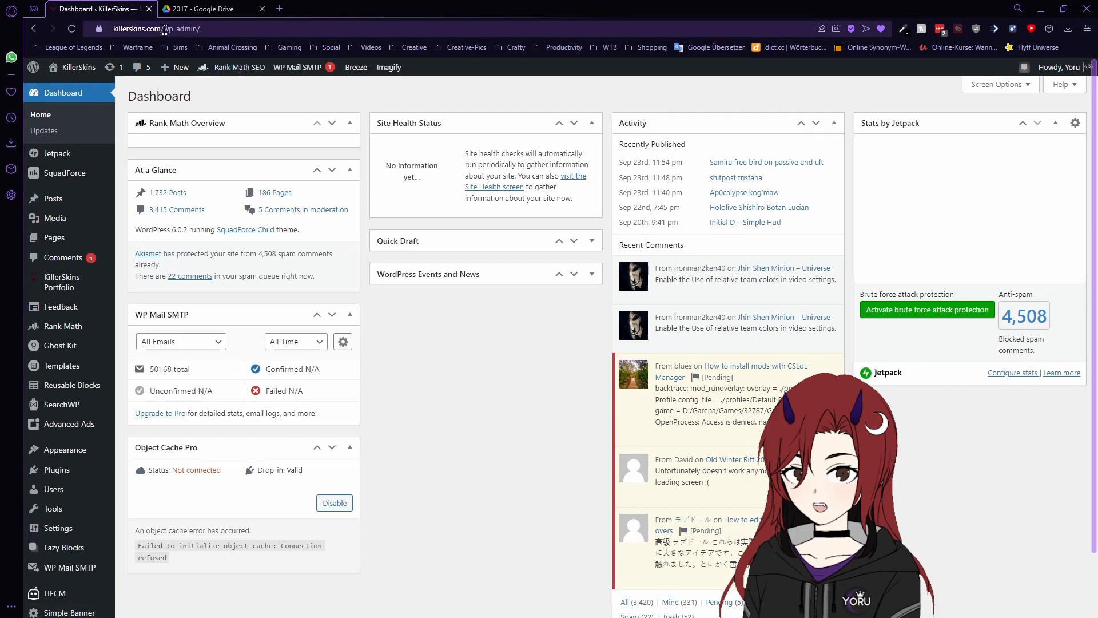
- Create a blank new post through Posts > Add New
{"action": "left_click", "coordinate": [164, 29]}
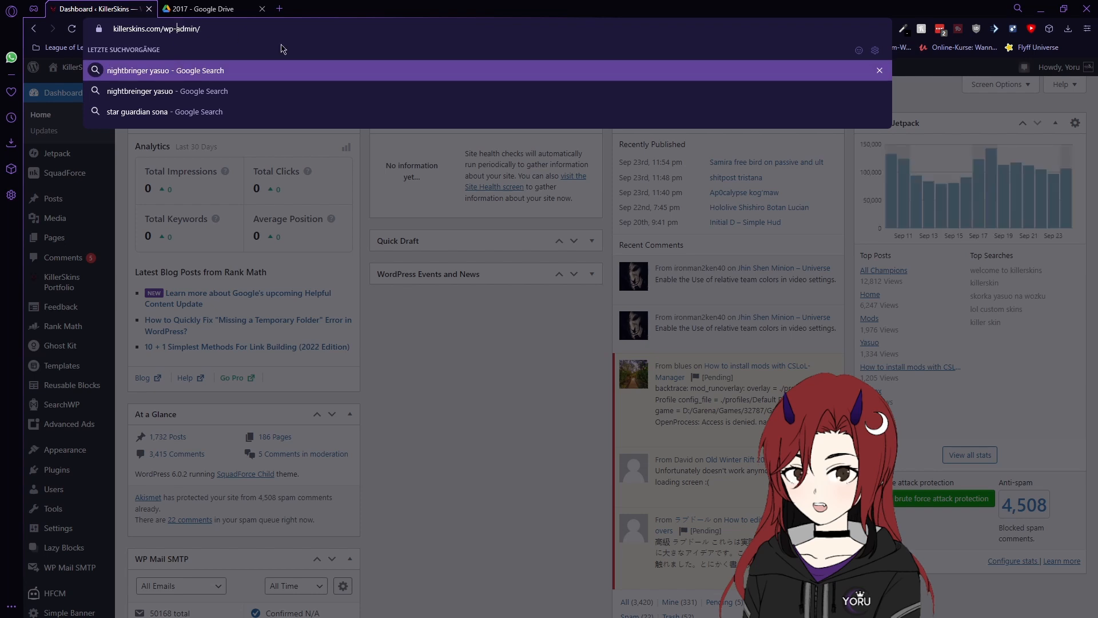
{"action": "left_click", "coordinate": [451, 326]}
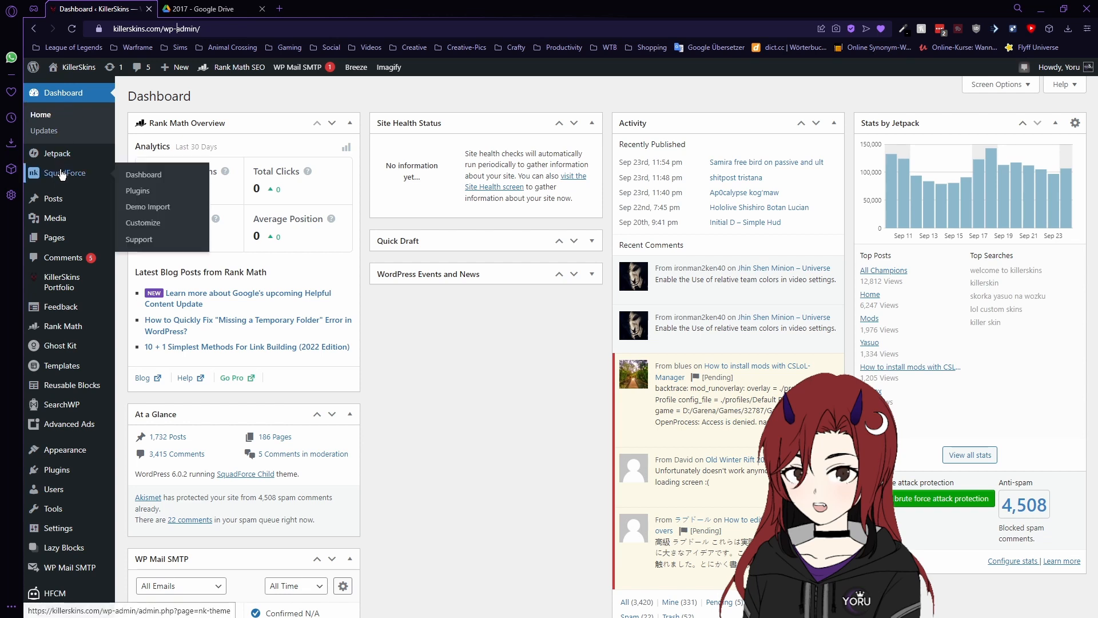
{"action": "mouse_move", "coordinate": [65, 219]}
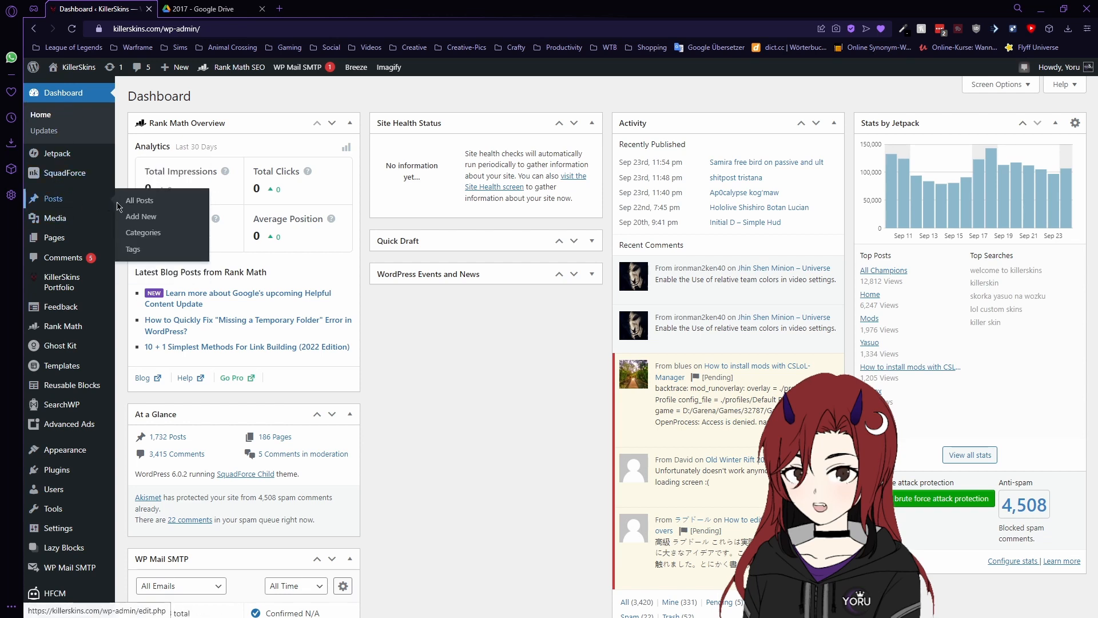
{"action": "left_click", "coordinate": [140, 217]}
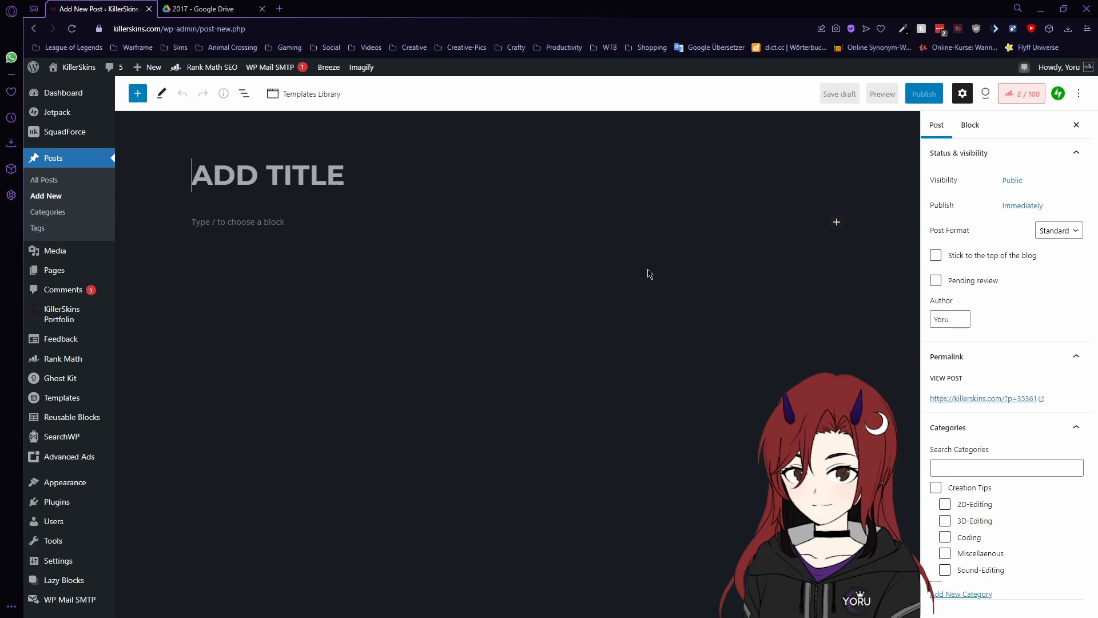
- Title the post DEMONBLADE DIANA, fixing the DEMONBALDE typo
{"action": "type", "text": "DEMONBALDE"}
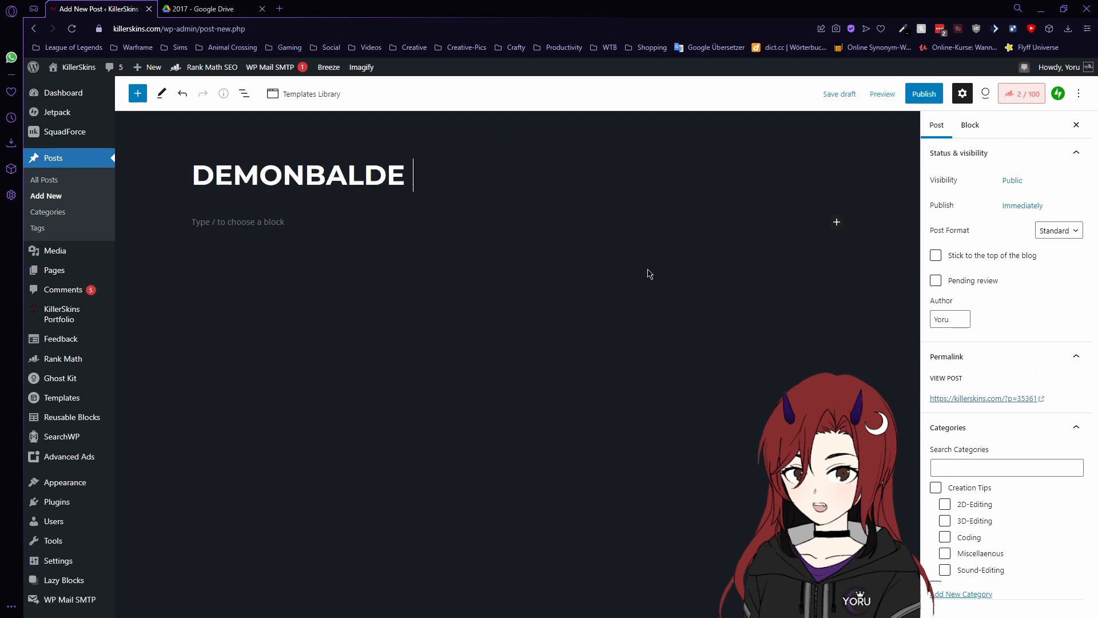
{"action": "key", "text": "BackSpace"}
{"action": "key", "text": "BackSpace"}
{"action": "key", "text": "BackSpace"}
{"action": "key", "text": "BackSpace"}
{"action": "key", "text": "BackSpace"}
{"action": "type", "text": "LA"}
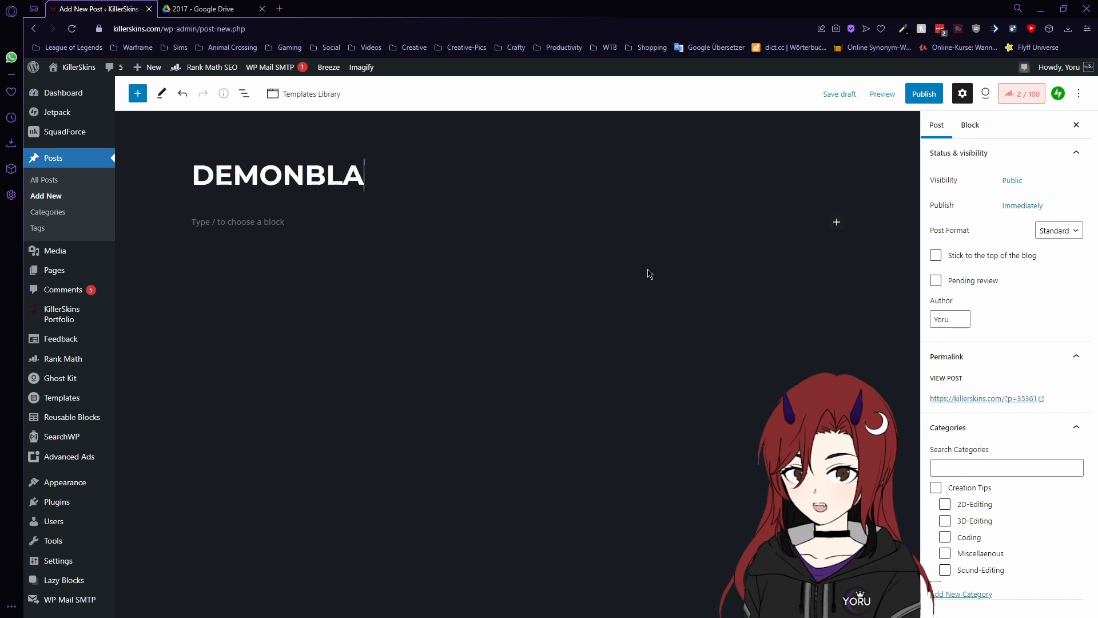
{"action": "type", "text": "DE DIANA"}
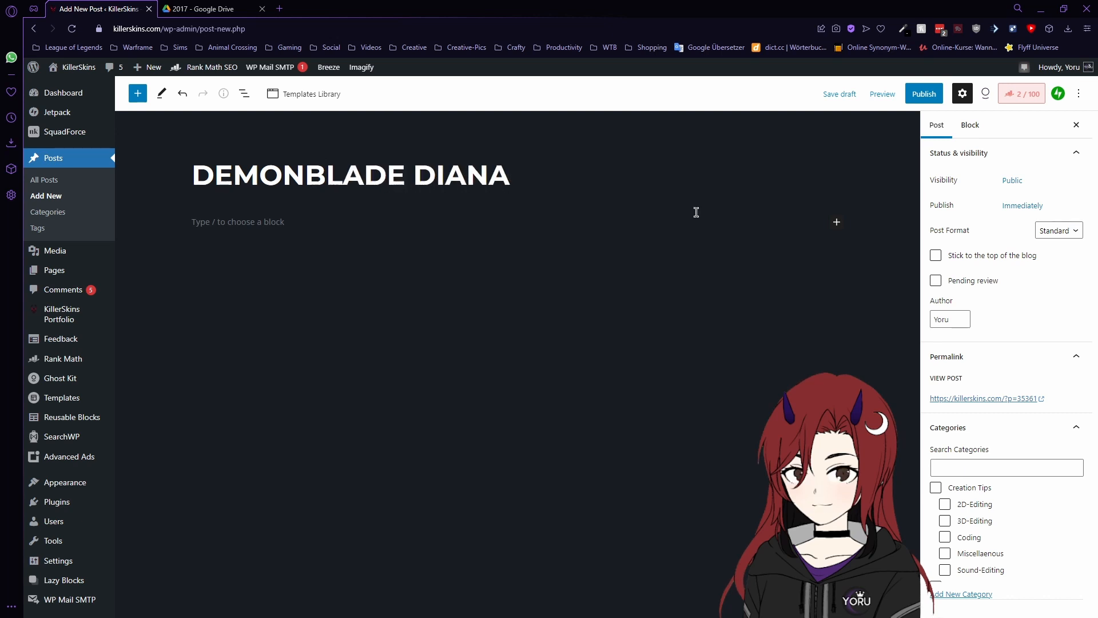
- Insert the Champion Skin Name template from My Templates into the post body
{"action": "left_click", "coordinate": [1077, 96]}
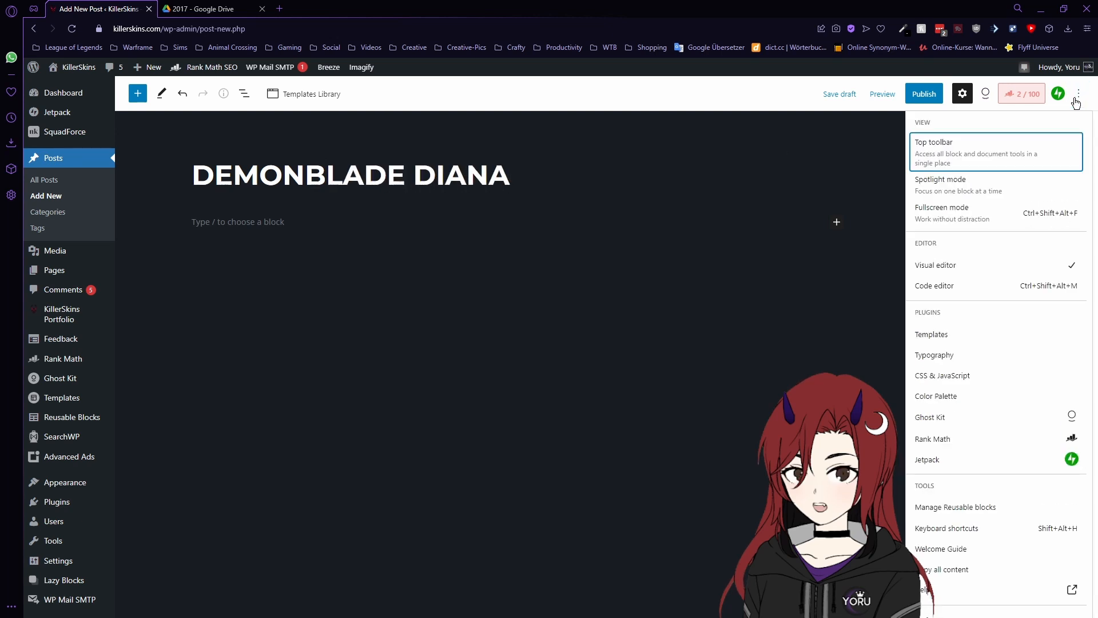
{"action": "left_click", "coordinate": [932, 336]}
{"action": "left_click", "coordinate": [443, 180]}
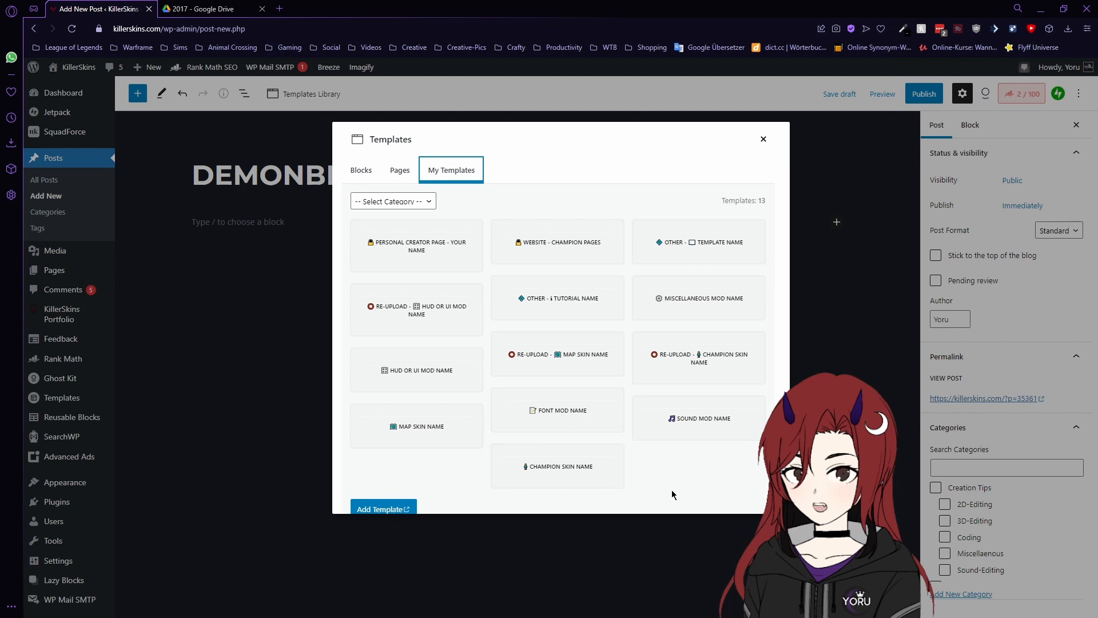
{"action": "left_click", "coordinate": [547, 471]}
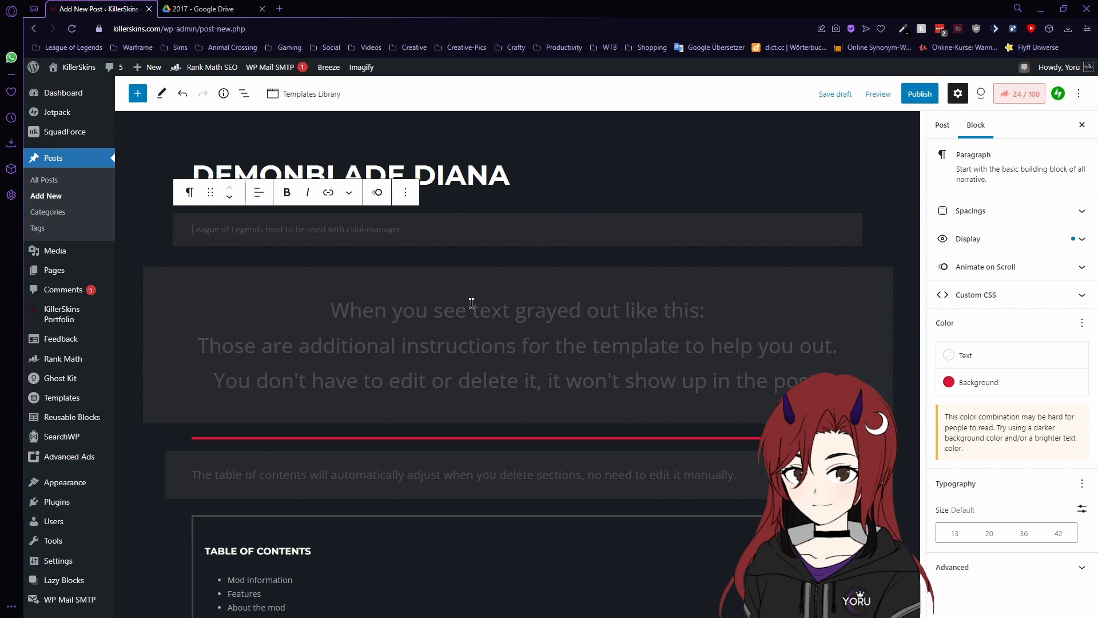
- Correct a letter in the League of Legends intro paragraph and save the post as a draft
{"action": "left_click_drag", "start_coordinate": [333, 310], "coordinate": [681, 310]}
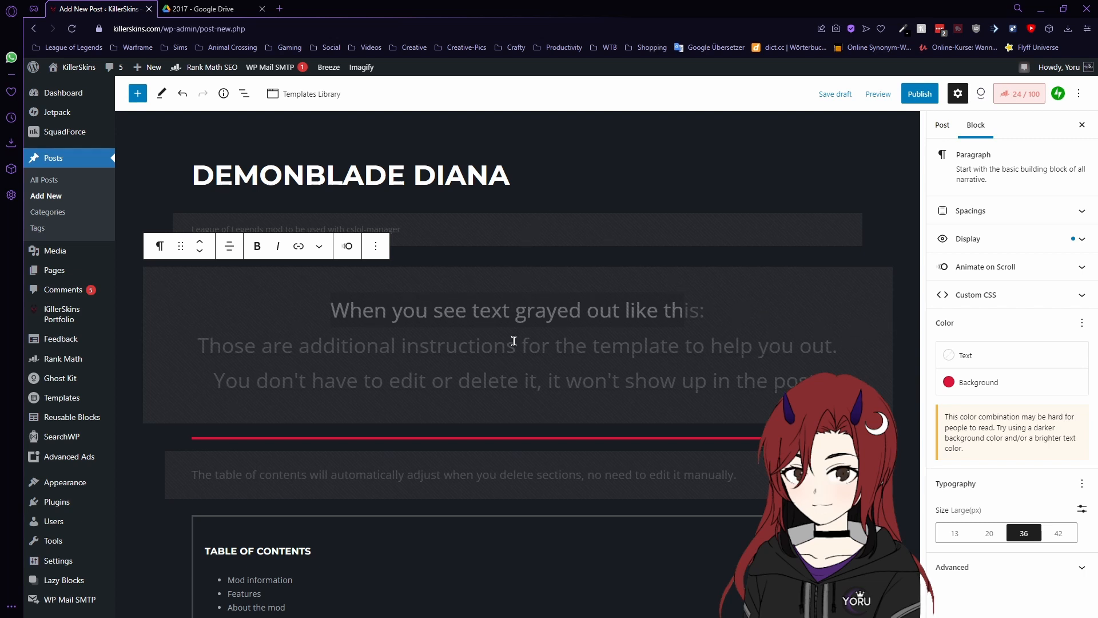
{"action": "left_click", "coordinate": [450, 227]}
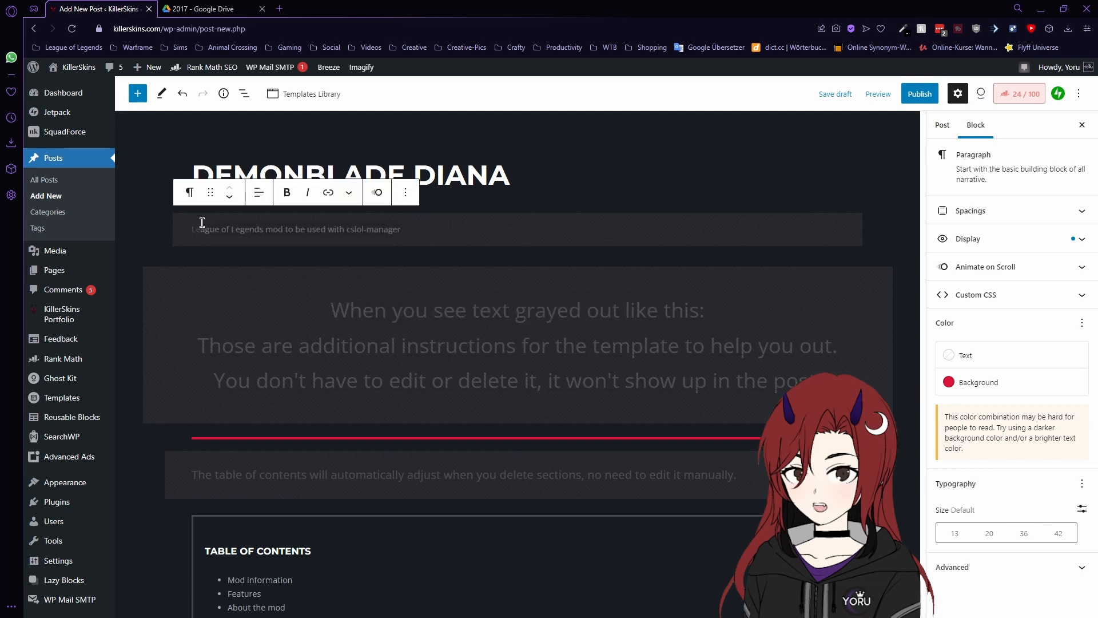
{"action": "type", "text": "r"}
{"action": "key", "text": "ctrl+s"}
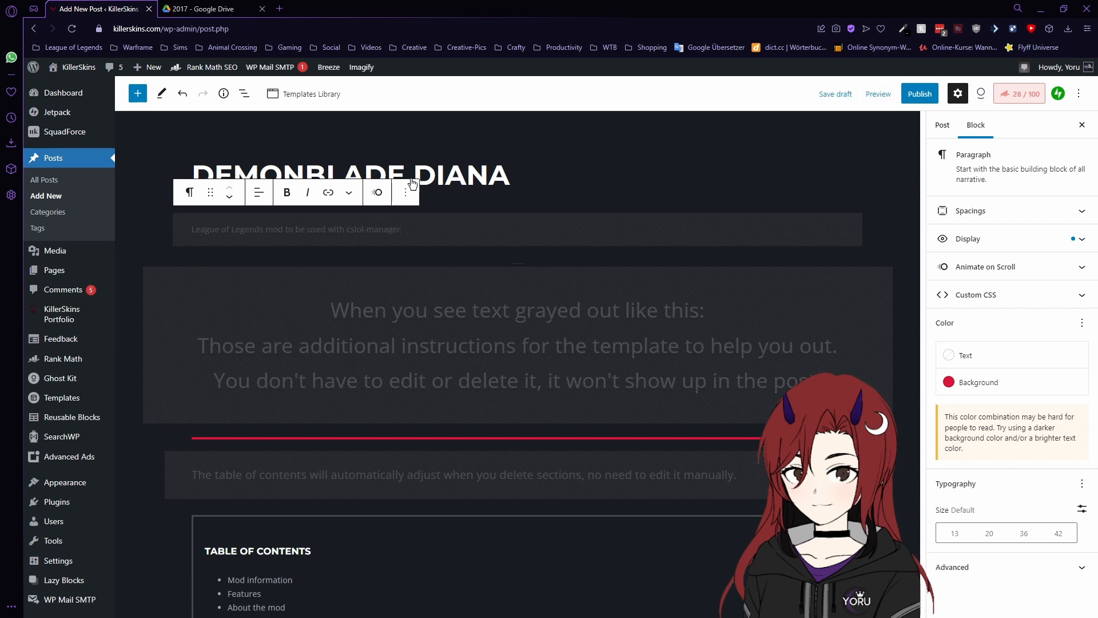
{"action": "scroll", "coordinate": [664, 293], "scroll_direction": "down", "scroll_amount": 3}
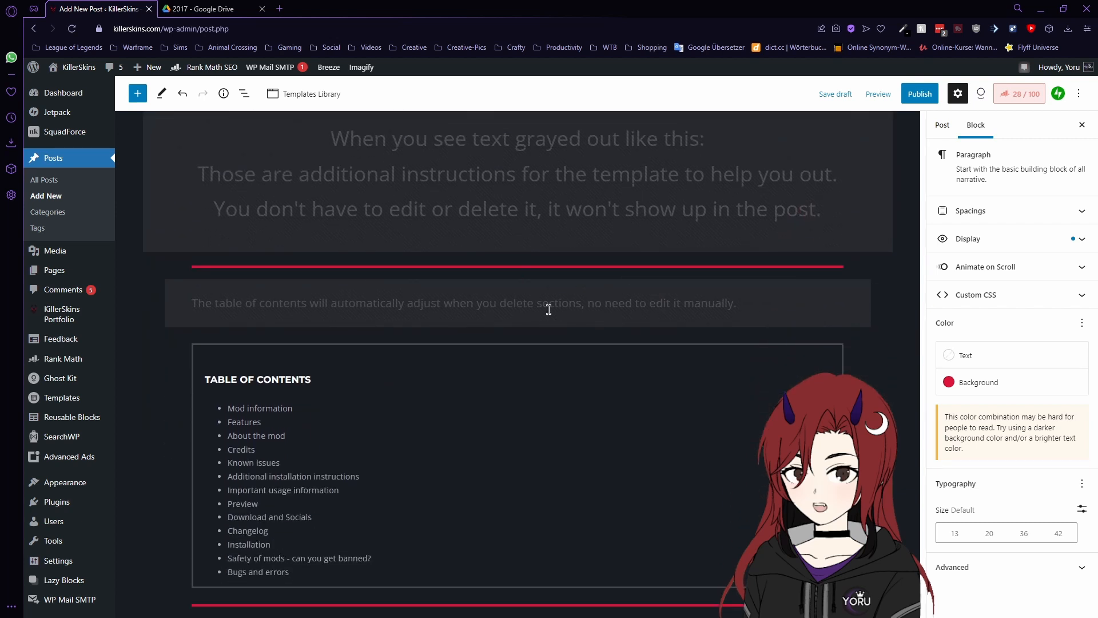
{"action": "scroll", "coordinate": [548, 309], "scroll_direction": "down", "scroll_amount": 2}
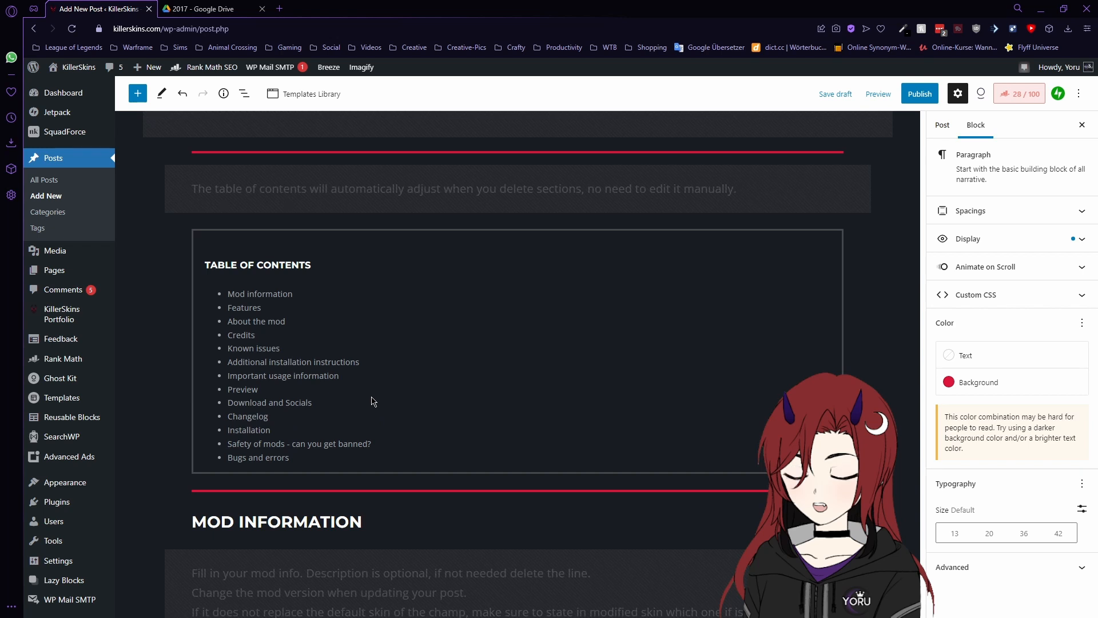
{"action": "left_click", "coordinate": [304, 529]}
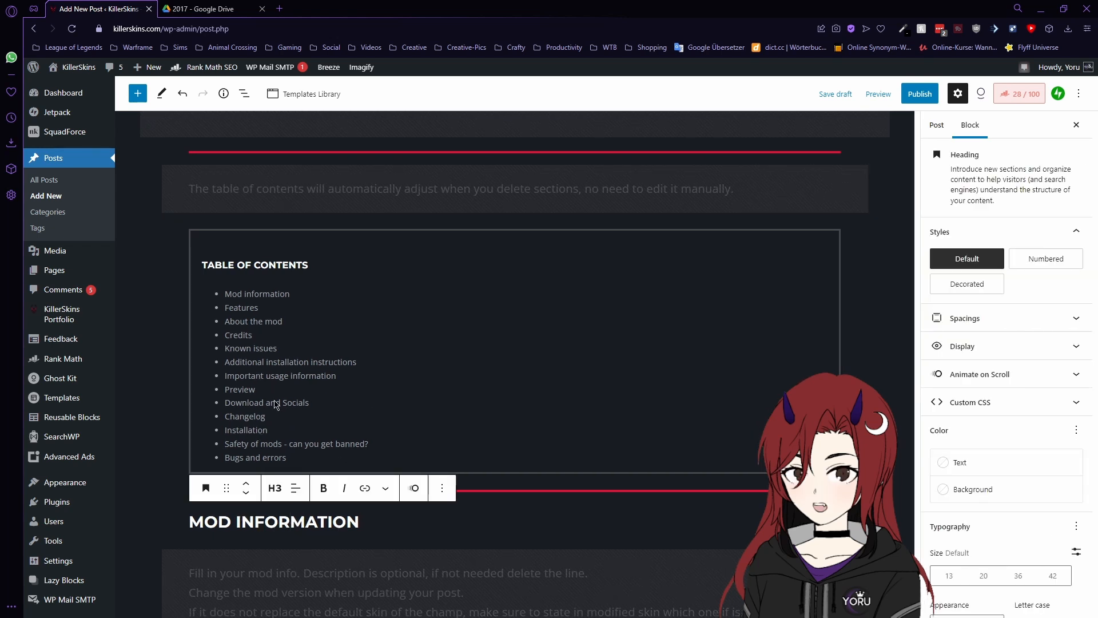
- Fill the mod info list with Champion Diana, Modified skin Default and the author's name
{"action": "left_click", "coordinate": [355, 331]}
{"action": "scroll", "coordinate": [628, 434], "scroll_direction": "down", "scroll_amount": 5}
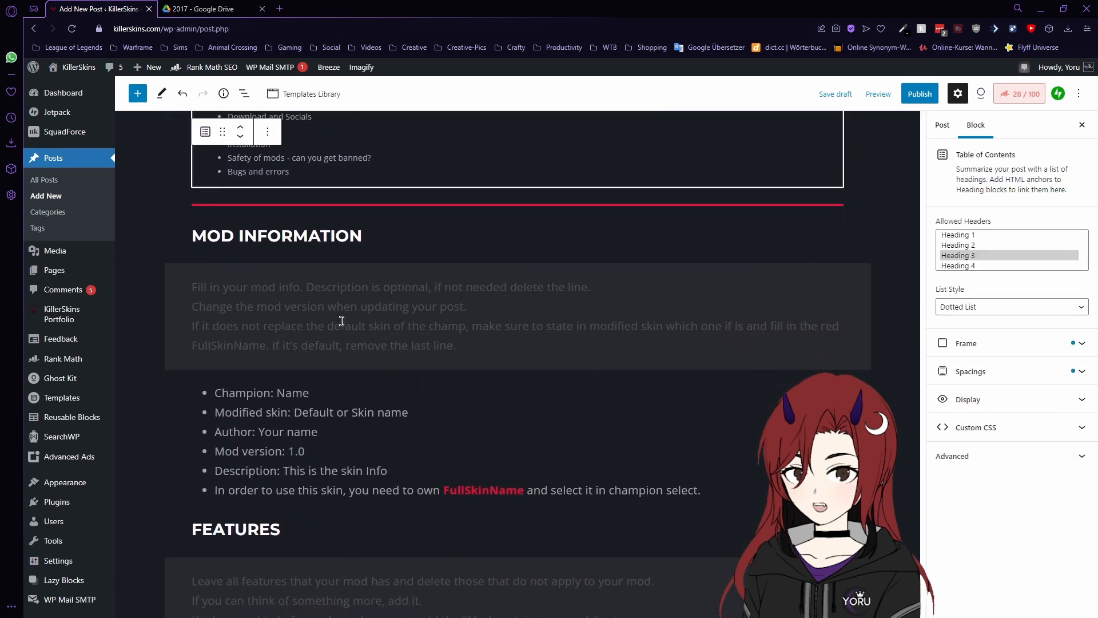
{"action": "left_click", "coordinate": [346, 327]}
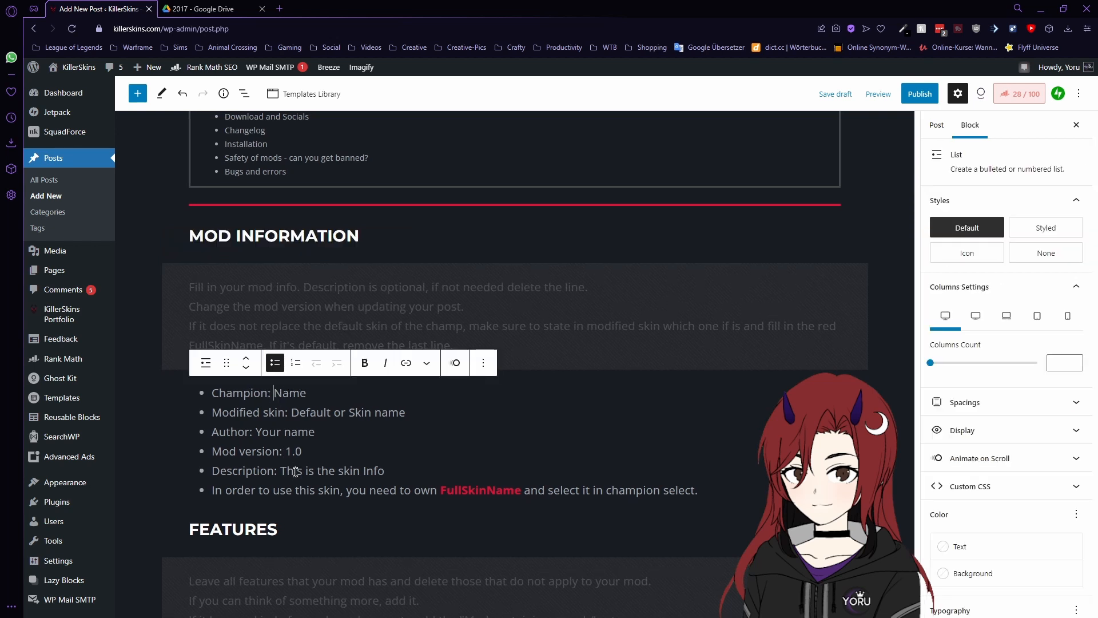
{"action": "left_click", "coordinate": [276, 394]}
{"action": "left_click_drag", "start_coordinate": [276, 394], "coordinate": [299, 394]}
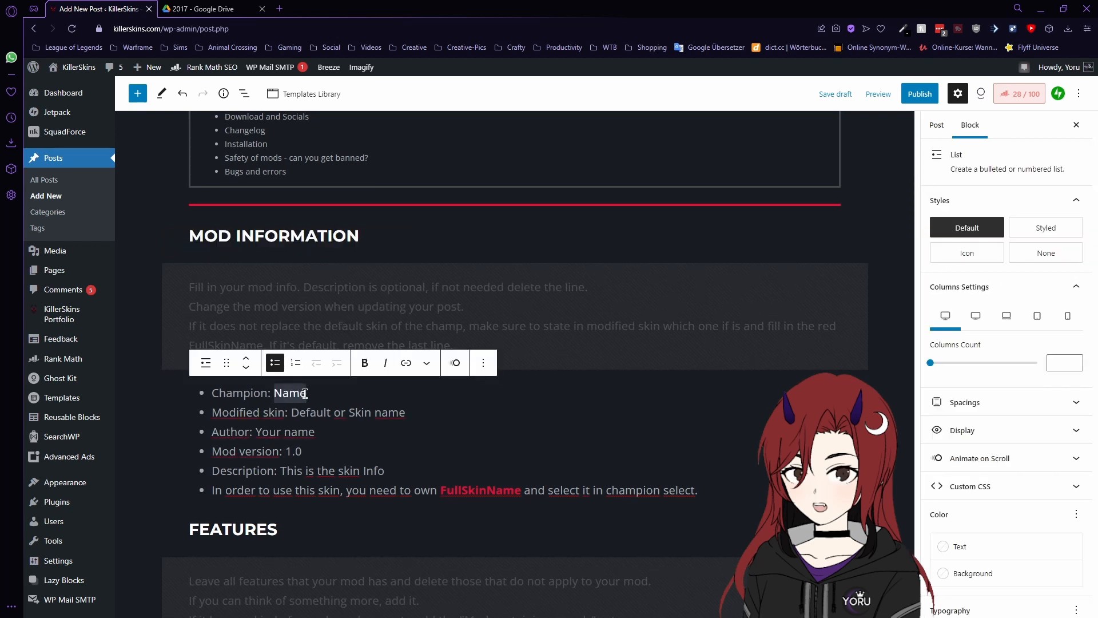
{"action": "type", "text": "Diana"}
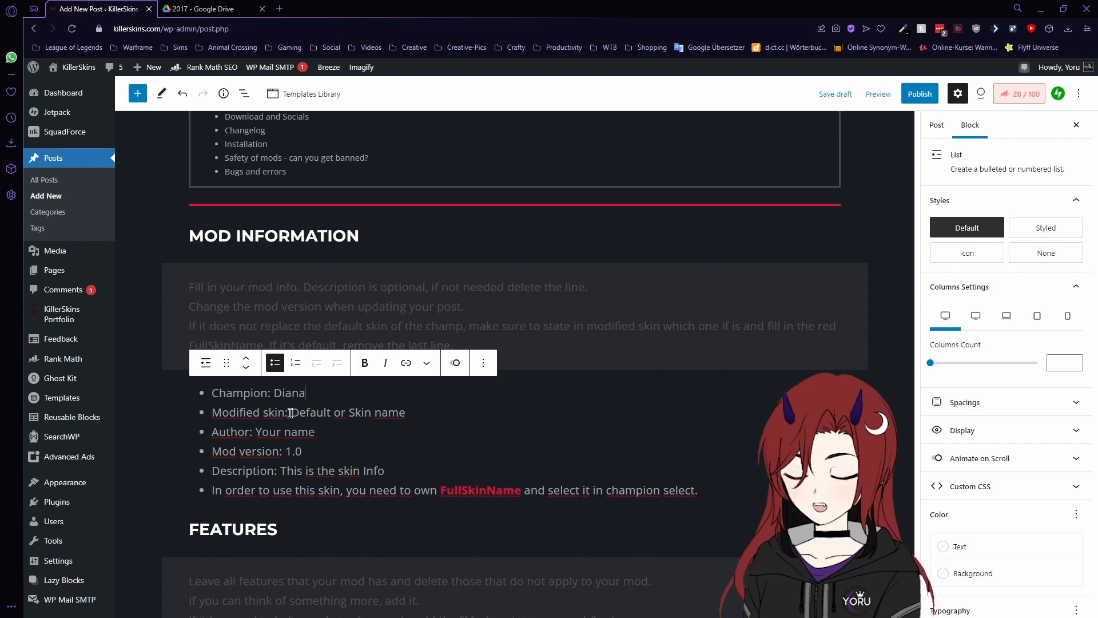
{"action": "left_click", "coordinate": [334, 415]}
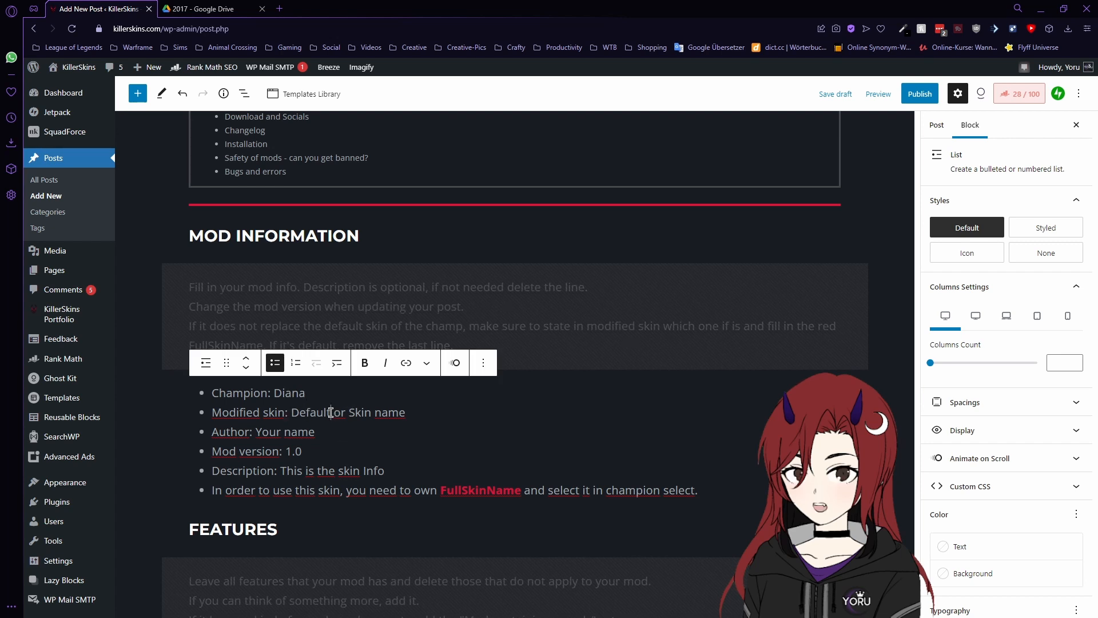
{"action": "left_click_drag", "start_coordinate": [332, 412], "coordinate": [401, 412]}
{"action": "key", "text": "BackSpace"}
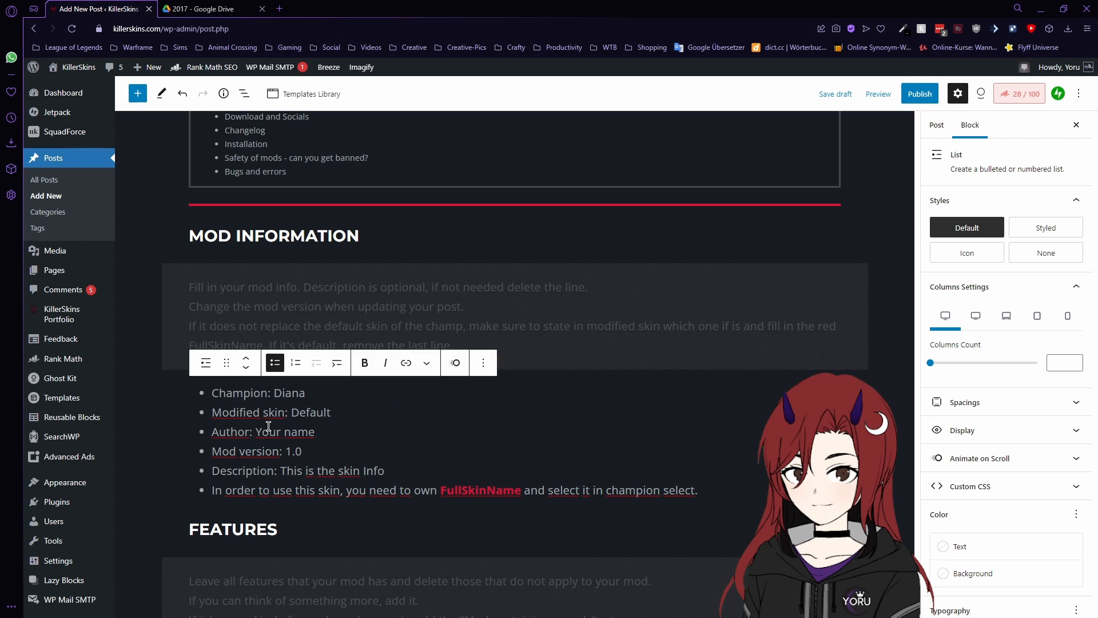
{"action": "left_click_drag", "start_coordinate": [255, 432], "coordinate": [315, 430]}
{"action": "type", "text": "Yoru"}
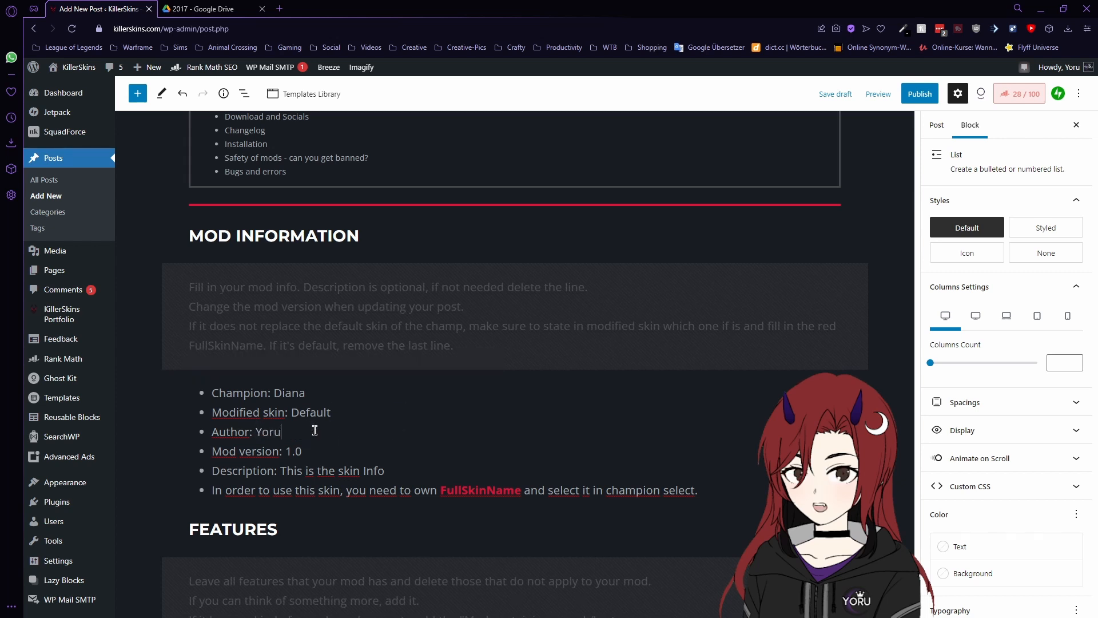
- Set the mod version to 1.1 and the description to 'Old updated skin from 2017'
{"action": "left_click", "coordinate": [302, 454]}
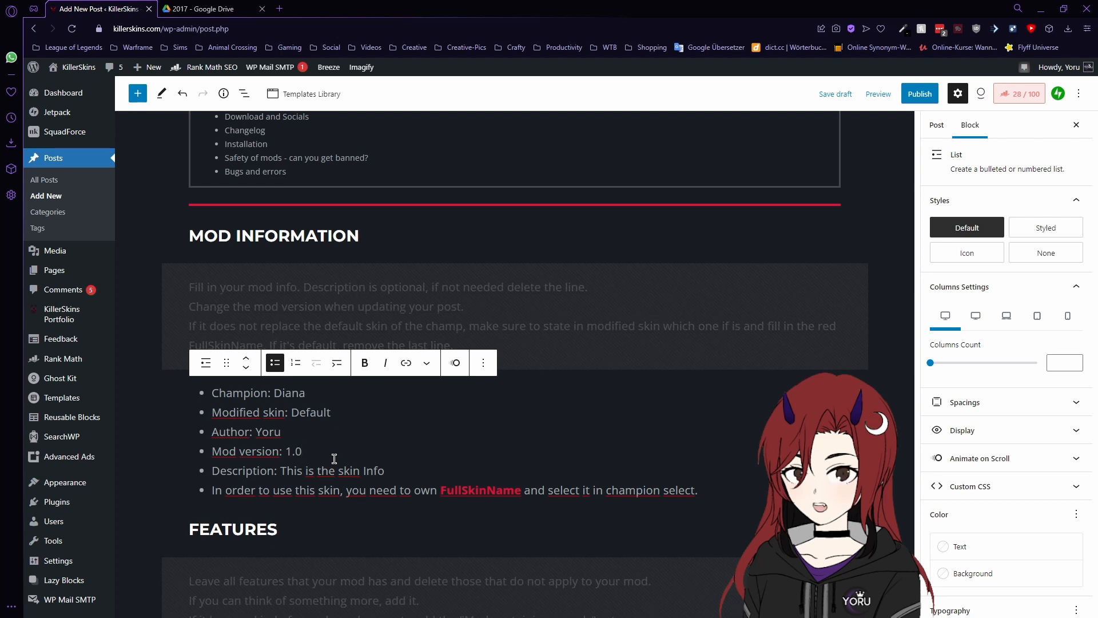
{"action": "key", "text": "BackSpace"}
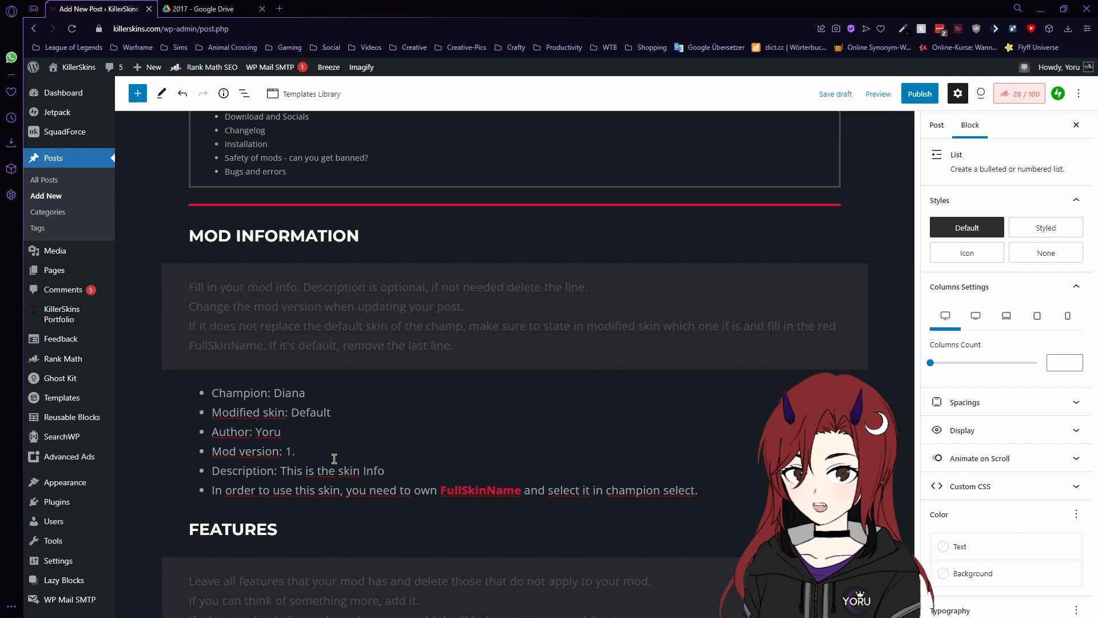
{"action": "type", "text": "1"}
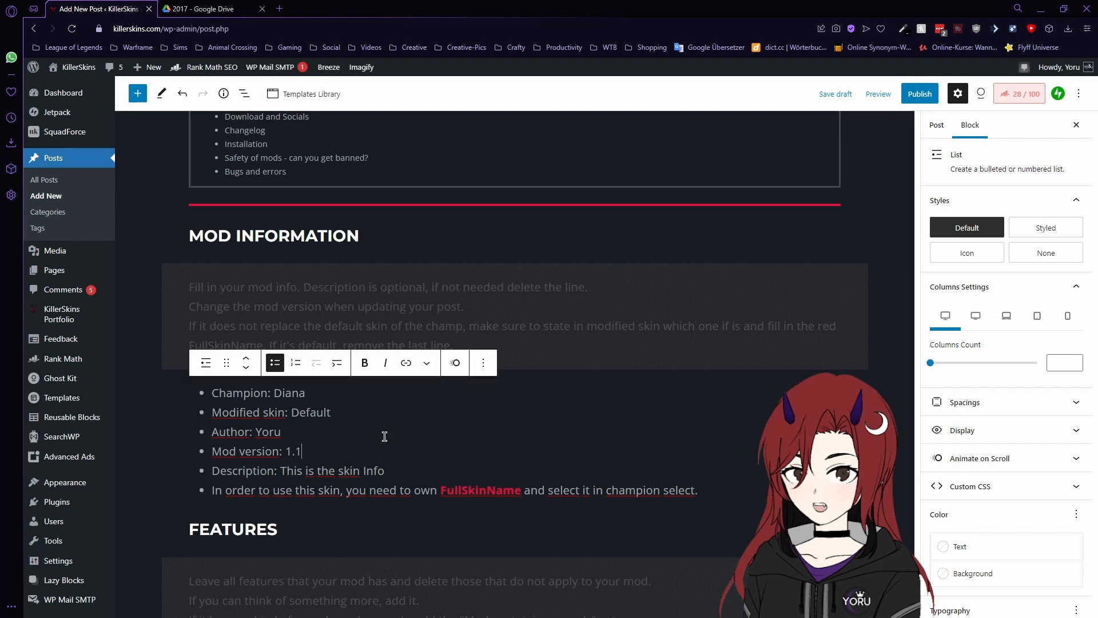
{"action": "scroll", "coordinate": [329, 450], "scroll_direction": "down", "scroll_amount": 1}
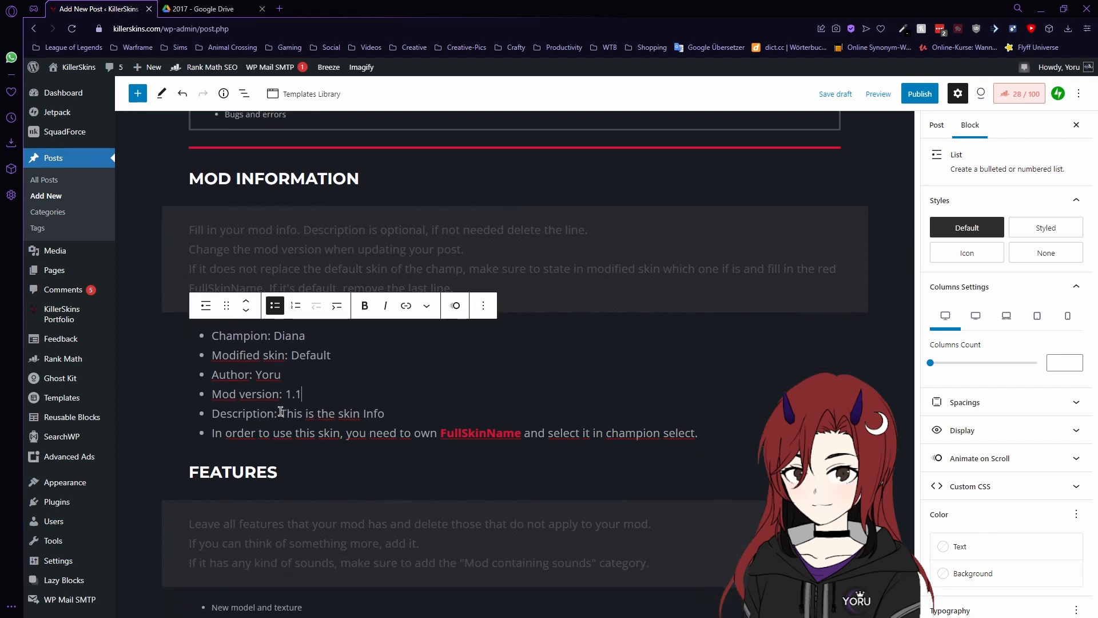
{"action": "left_click_drag", "start_coordinate": [281, 412], "coordinate": [379, 412]}
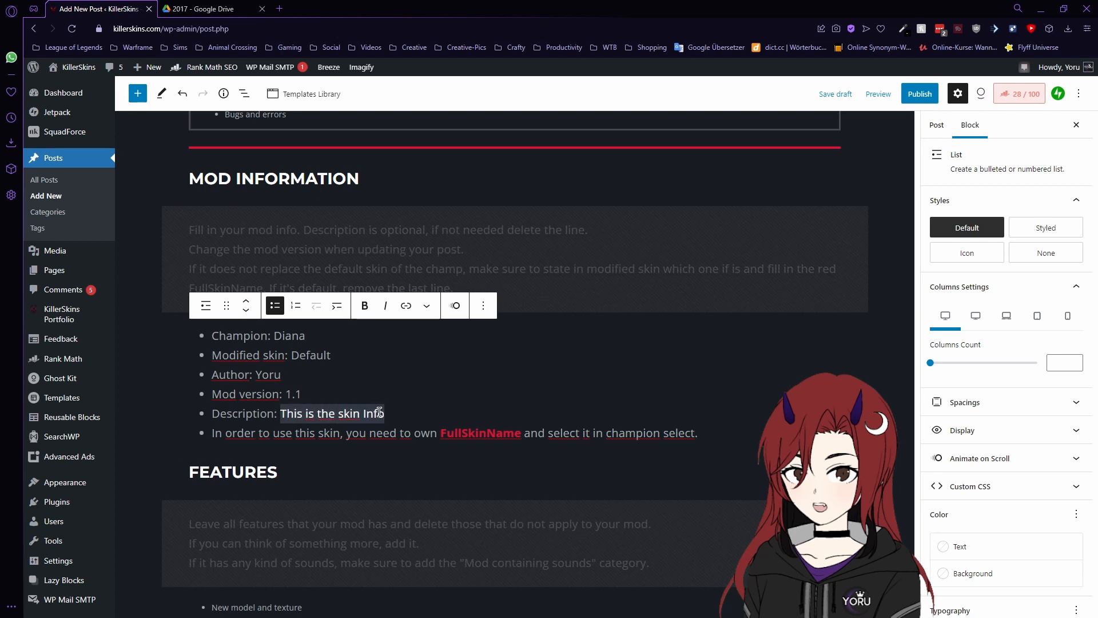
{"action": "type", "text": "Ol"}
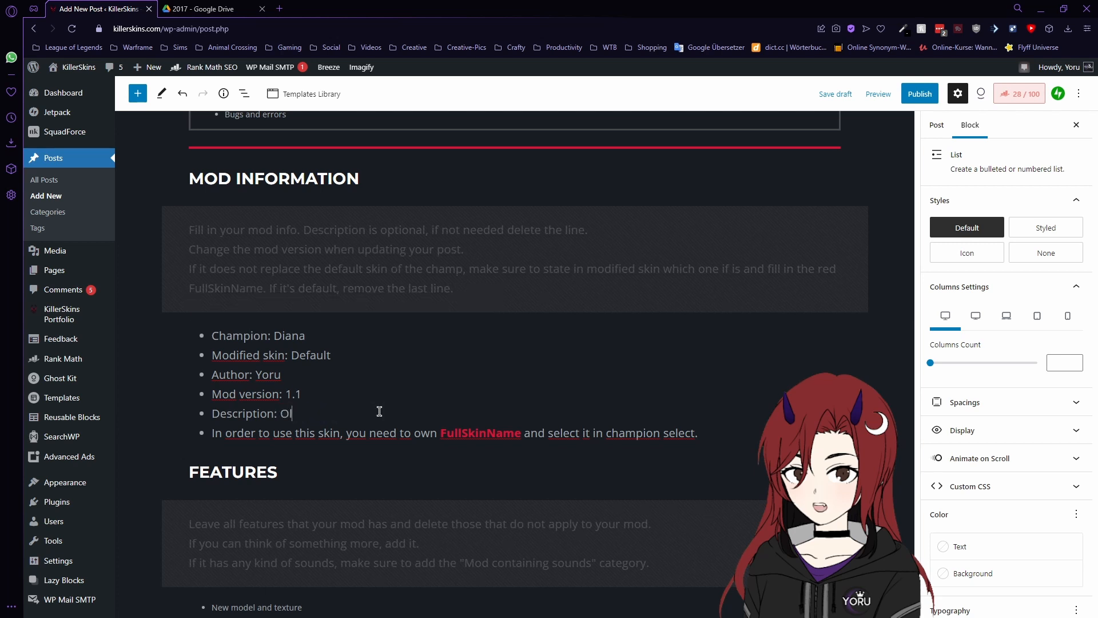
{"action": "type", "text": "d updated skin from 2017"}
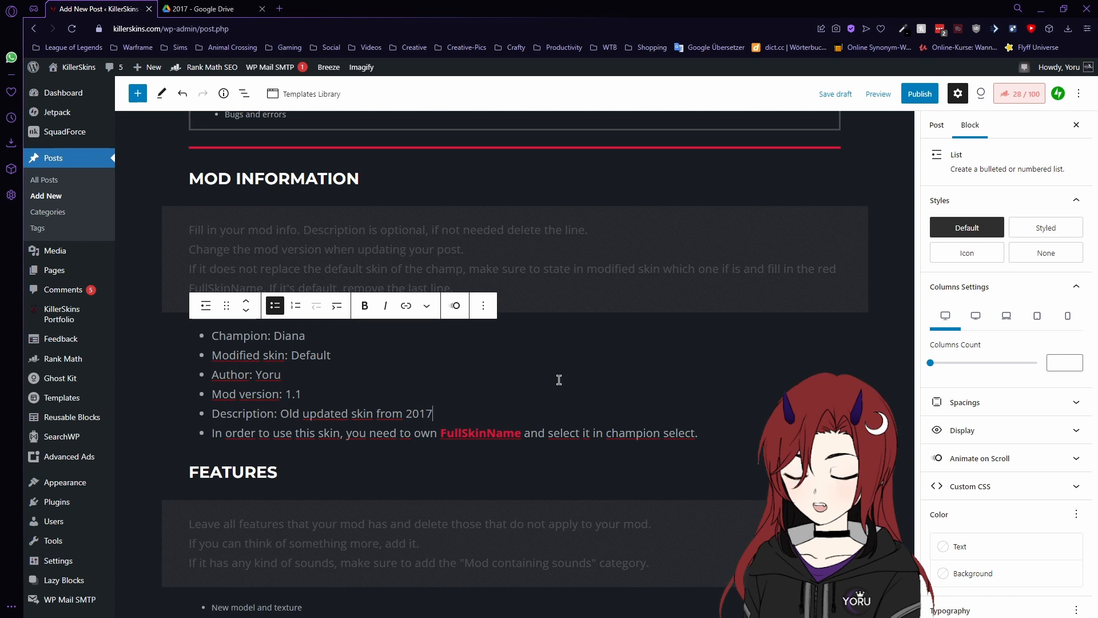
- Delete the skin-ownership line from the mod info list
{"action": "left_click", "coordinate": [478, 435]}
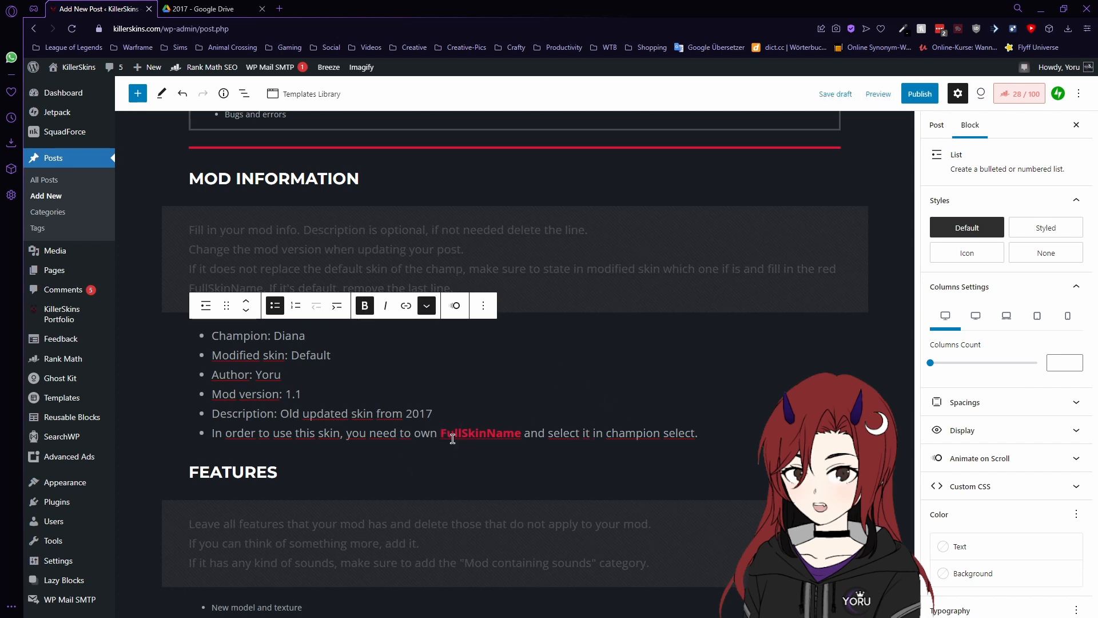
{"action": "mouse_move", "coordinate": [442, 433]}
{"action": "left_mouse_down"}
{"action": "mouse_move", "coordinate": [523, 433]}
{"action": "mouse_move", "coordinate": [442, 433]}
{"action": "left_mouse_up"}
{"action": "type", "text": "Infernal"}
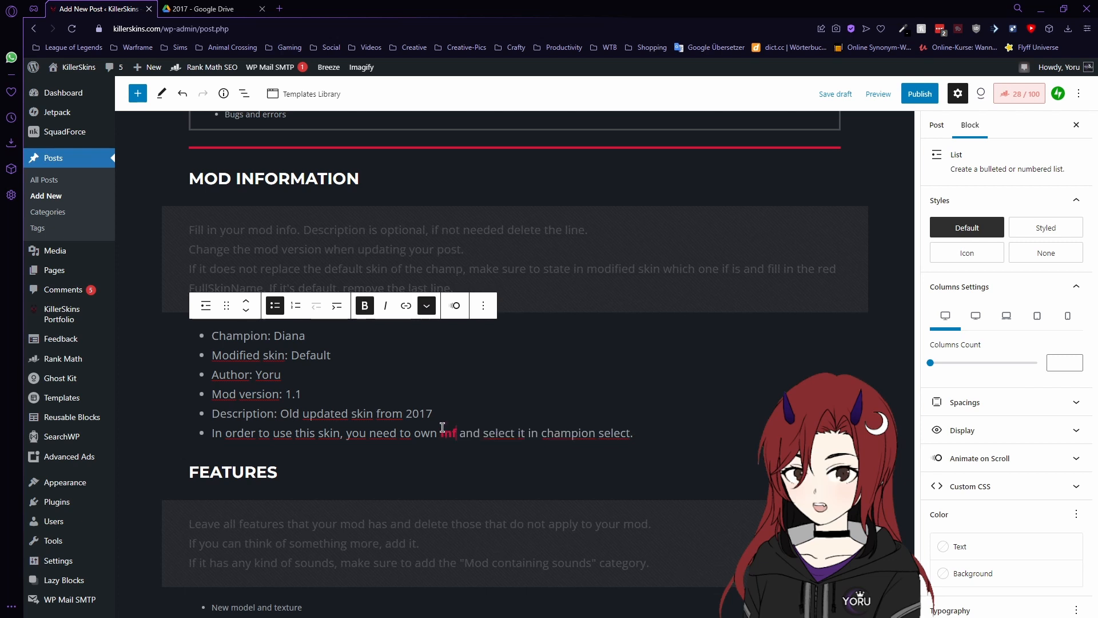
{"action": "type", "text": " Diana"}
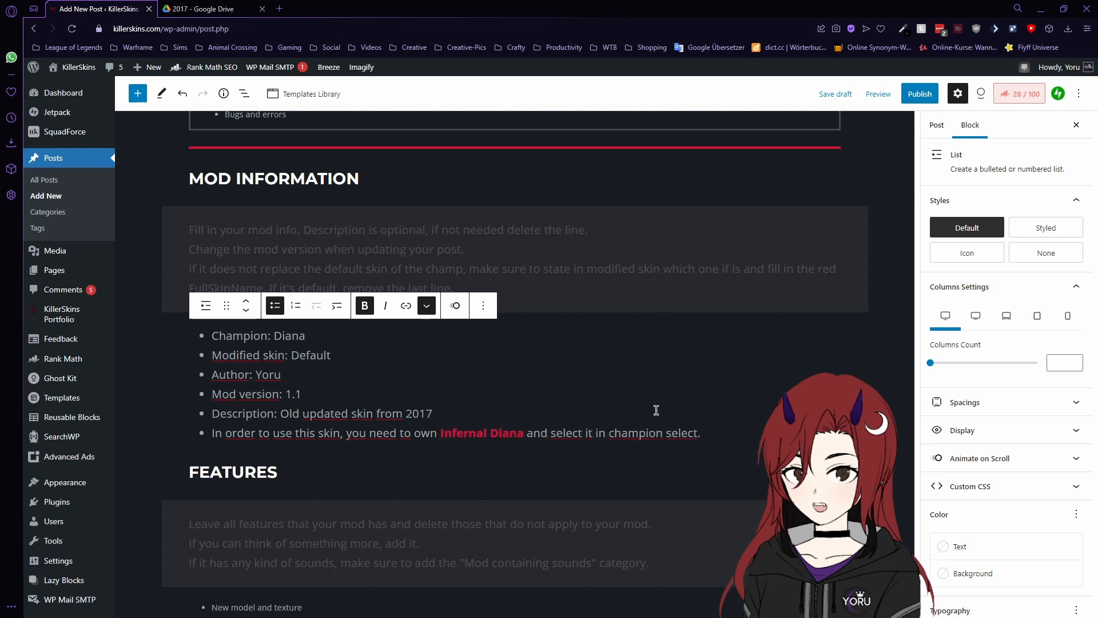
{"action": "left_click_drag", "start_coordinate": [717, 430], "coordinate": [212, 434]}
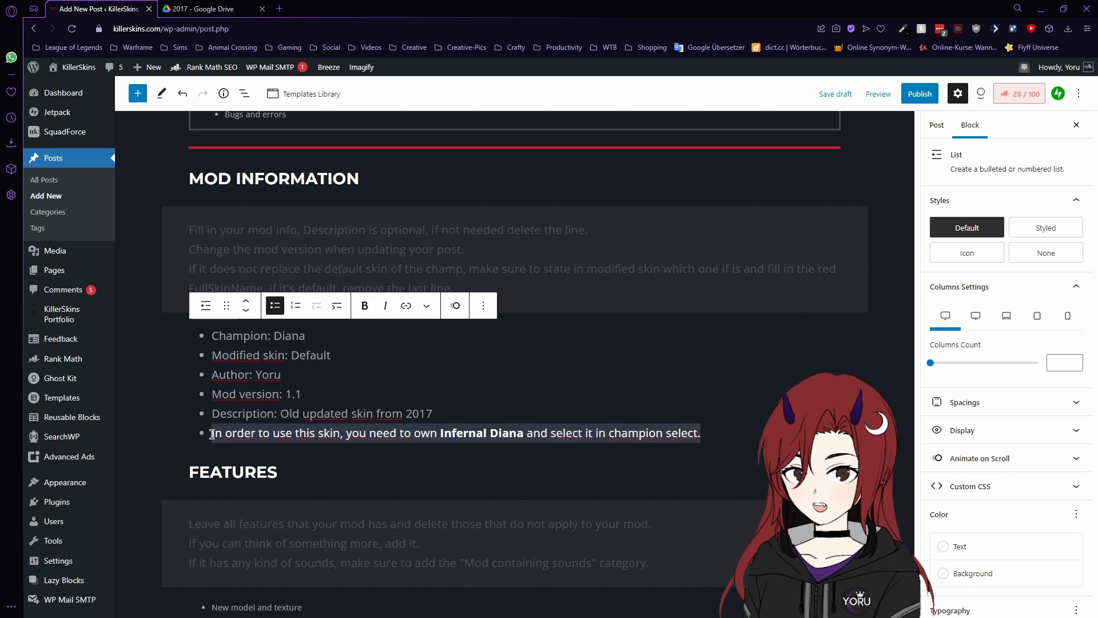
{"action": "key", "text": "BackSpace"}
{"action": "key", "text": "BackSpace"}
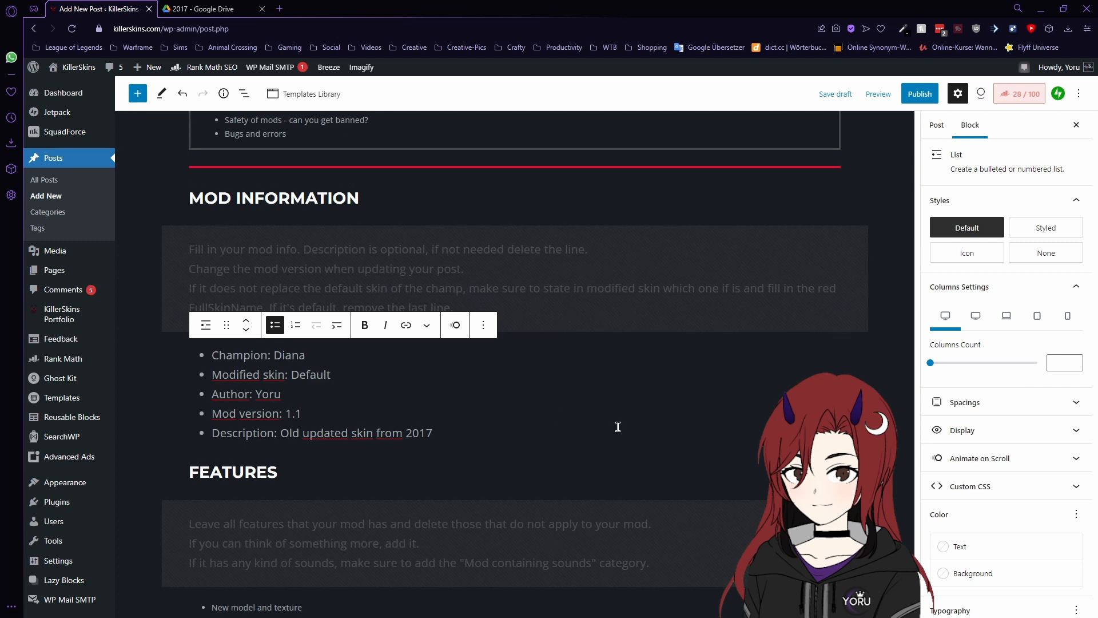
- Delete the ability sounds, voiceover, animations and in-game/skill icons items from Features
{"action": "scroll", "coordinate": [537, 406], "scroll_direction": "down", "scroll_amount": 3}
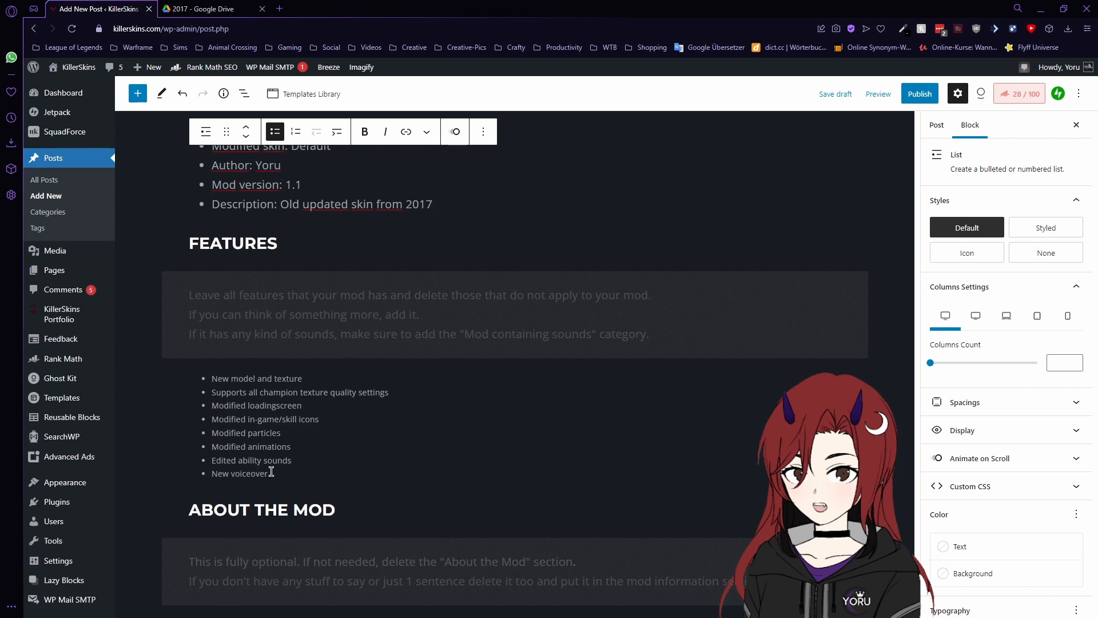
{"action": "left_click_drag", "start_coordinate": [271, 472], "coordinate": [211, 463]}
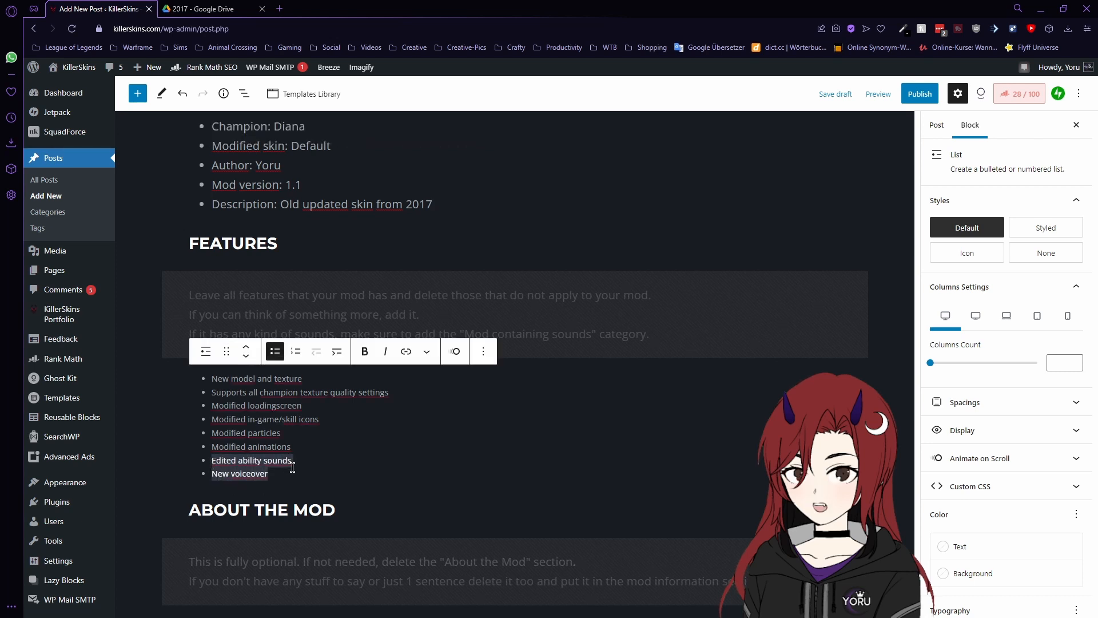
{"action": "key", "text": "BackSpace"}
{"action": "left_click_drag", "start_coordinate": [297, 462], "coordinate": [210, 462]}
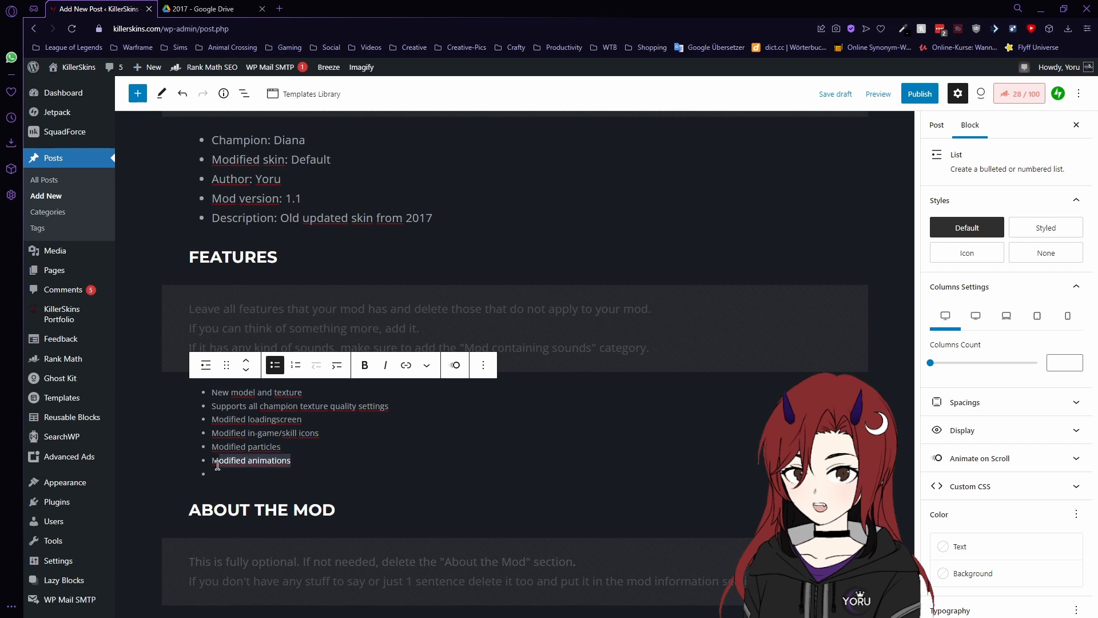
{"action": "key", "text": "BackSpace"}
{"action": "key", "text": "BackSpace"}
{"action": "key", "text": "Delete"}
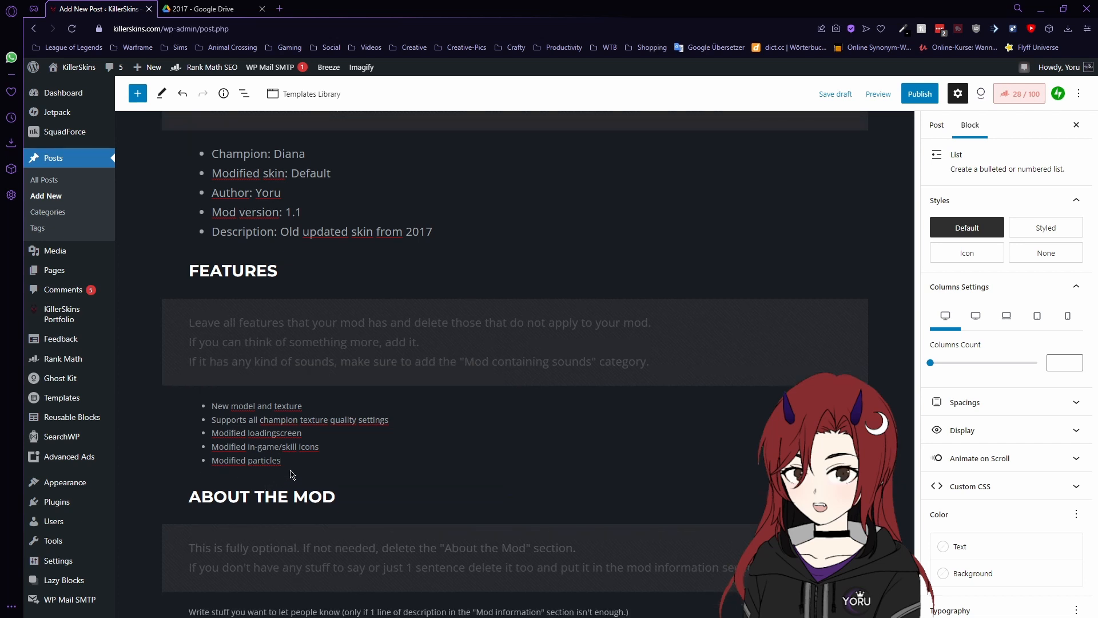
{"action": "left_click_drag", "start_coordinate": [321, 444], "coordinate": [212, 449]}
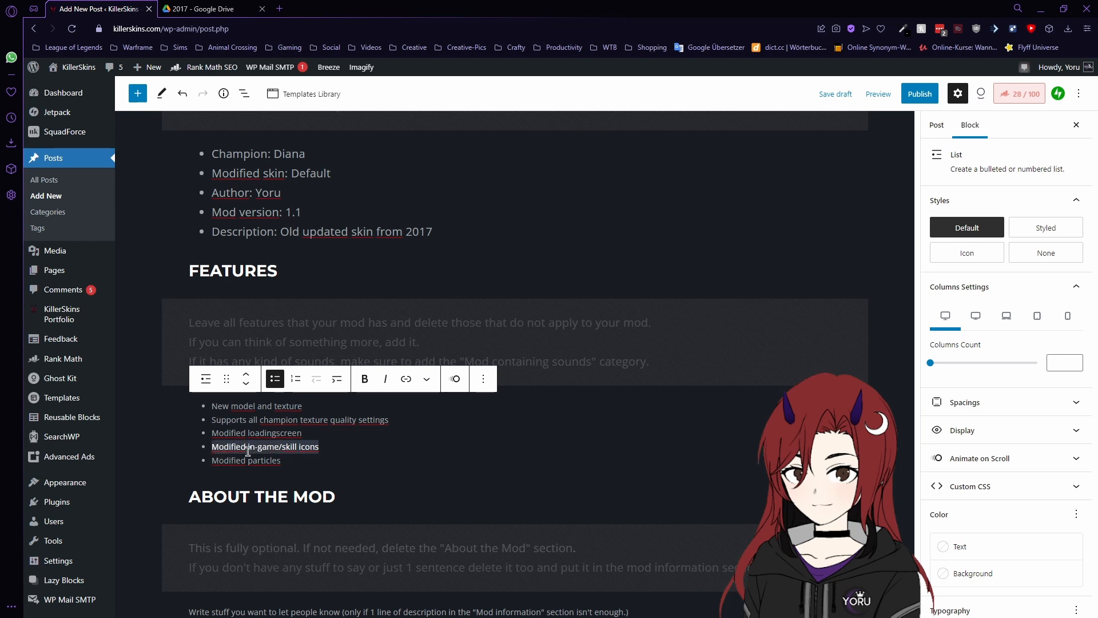
{"action": "key", "text": "BackSpace"}
{"action": "key", "text": "BackSpace"}
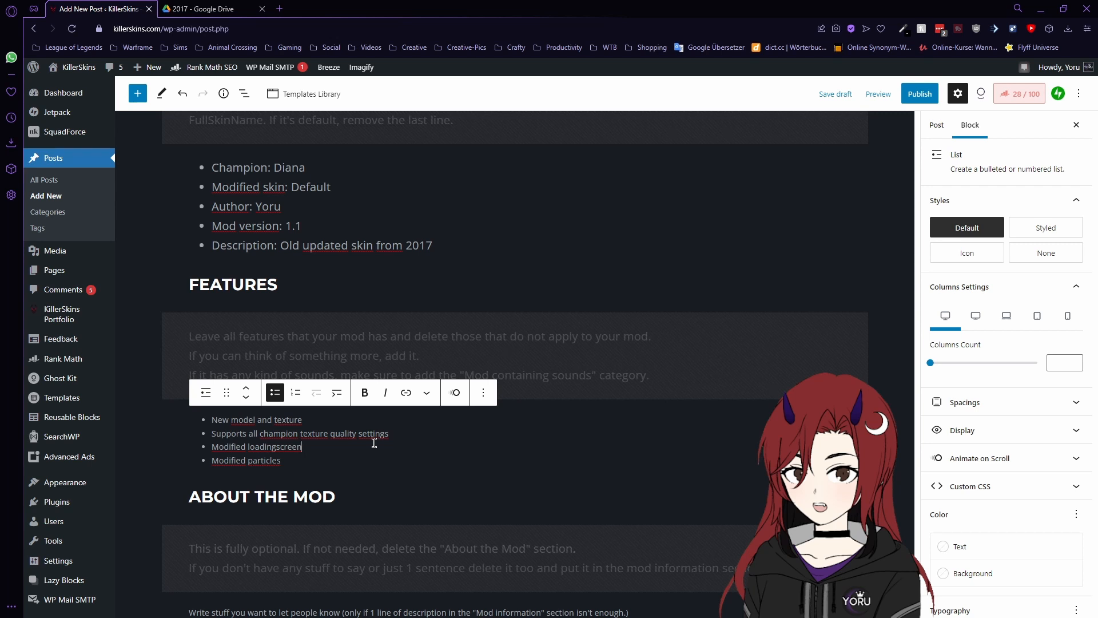
{"action": "left_click_drag", "start_coordinate": [390, 433], "coordinate": [213, 439]}
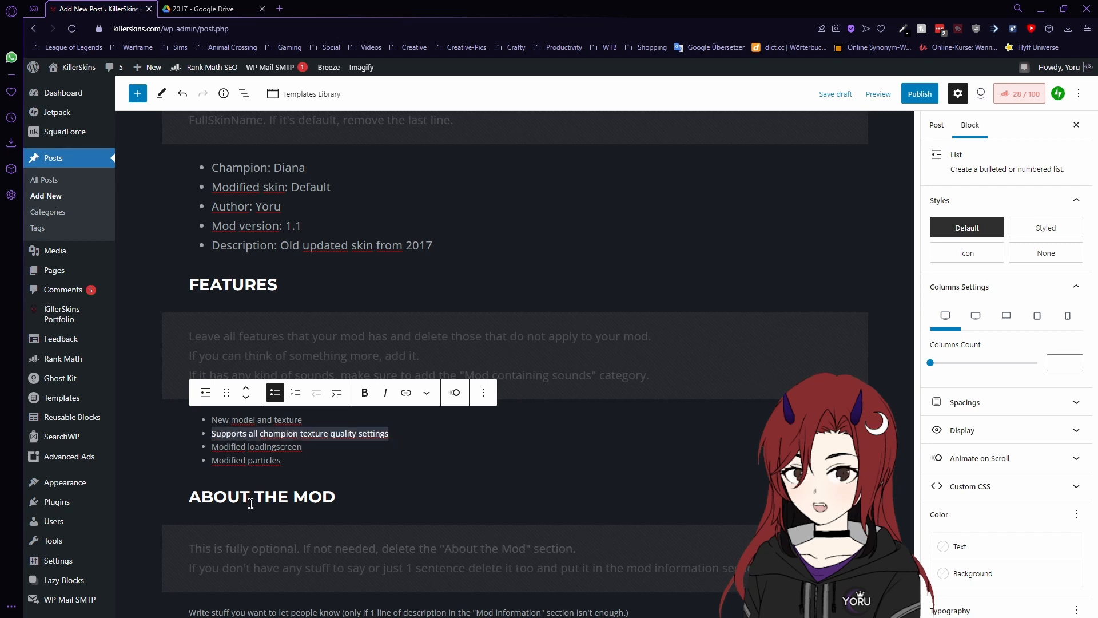
{"action": "left_click", "coordinate": [299, 459]}
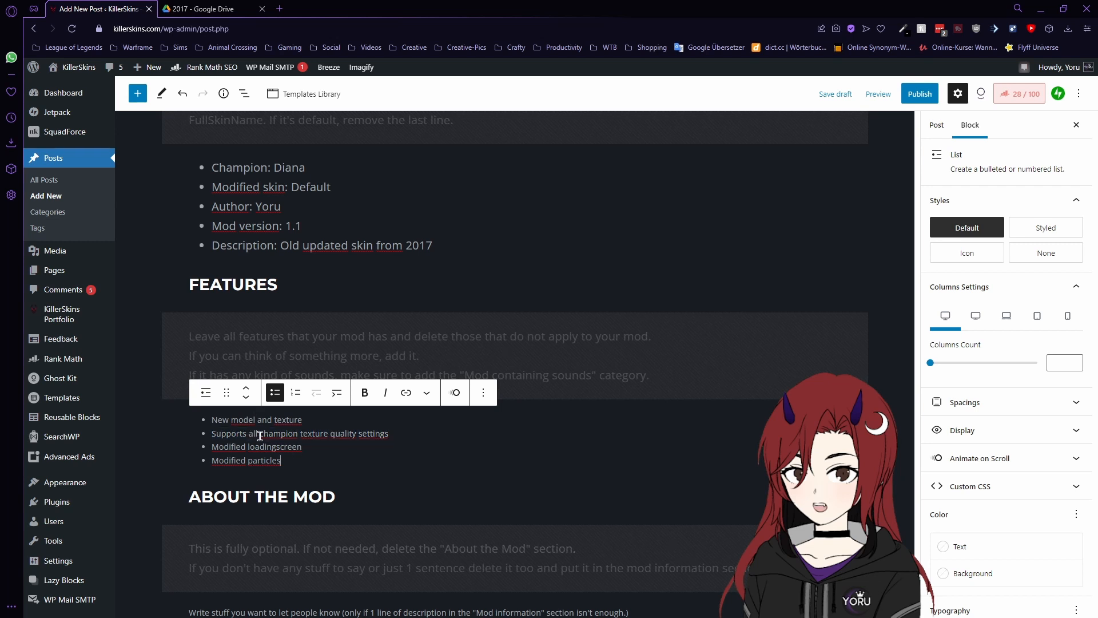
- Select the About the Mod placeholder section
{"action": "scroll", "coordinate": [322, 440], "scroll_direction": "down", "scroll_amount": 2}
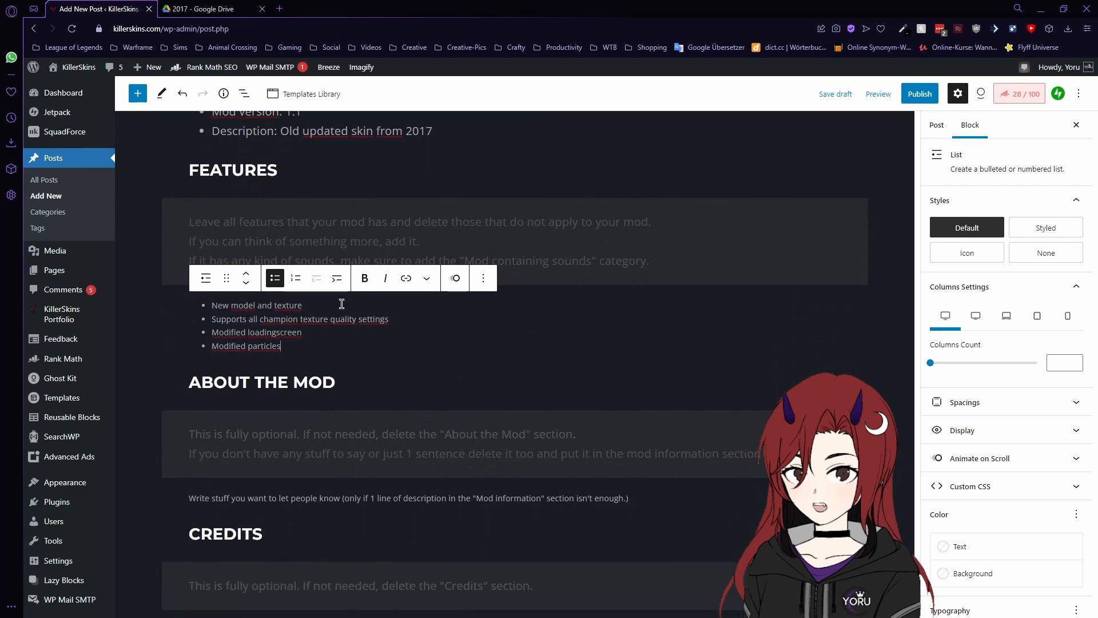
{"action": "left_click", "coordinate": [366, 499]}
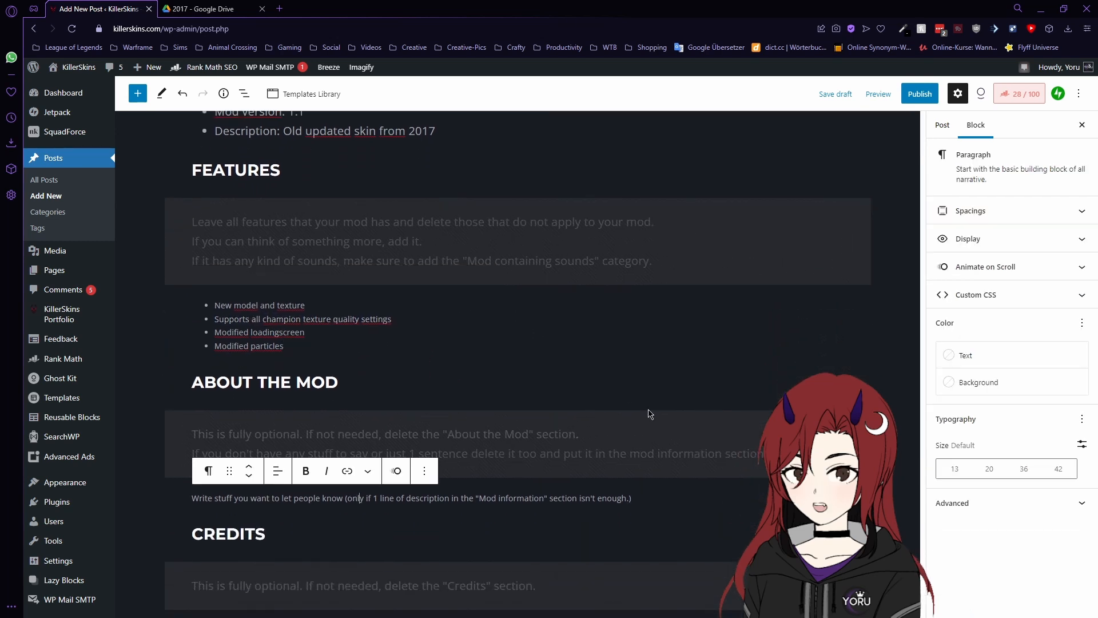
{"action": "scroll", "coordinate": [679, 409], "scroll_direction": "down", "scroll_amount": 2}
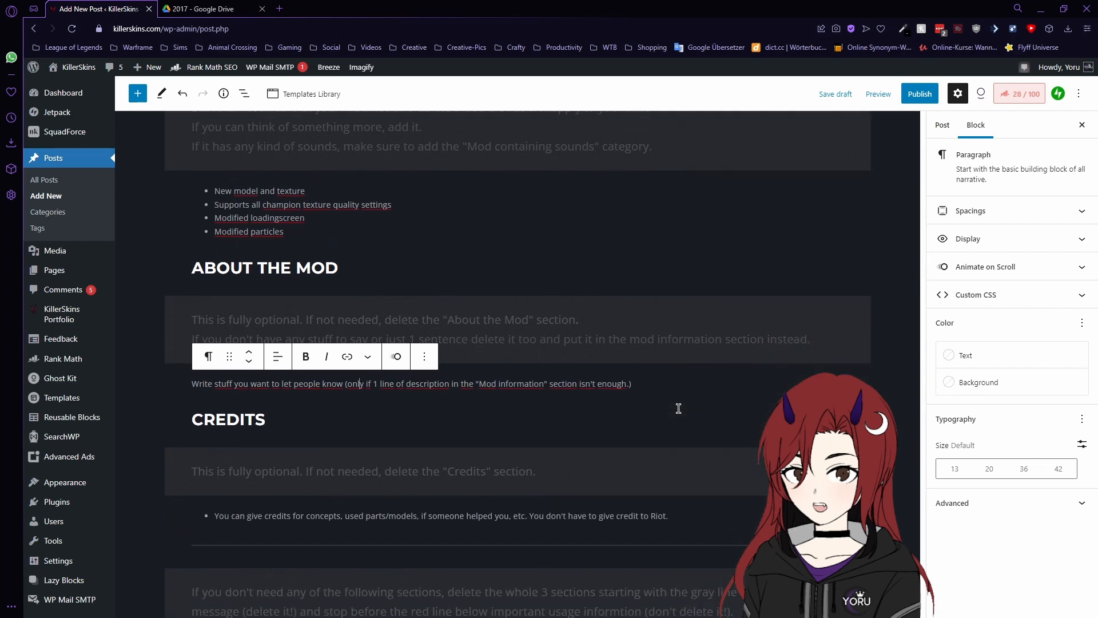
{"action": "scroll", "coordinate": [656, 226], "scroll_direction": "up", "scroll_amount": 7}
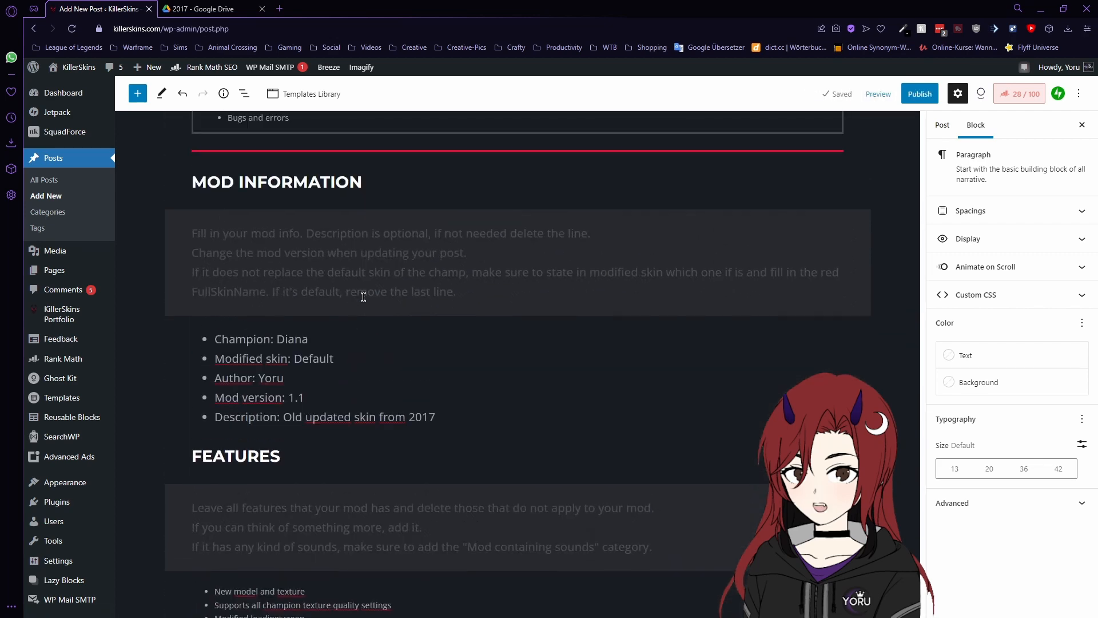
{"action": "scroll", "coordinate": [402, 282], "scroll_direction": "up", "scroll_amount": 2}
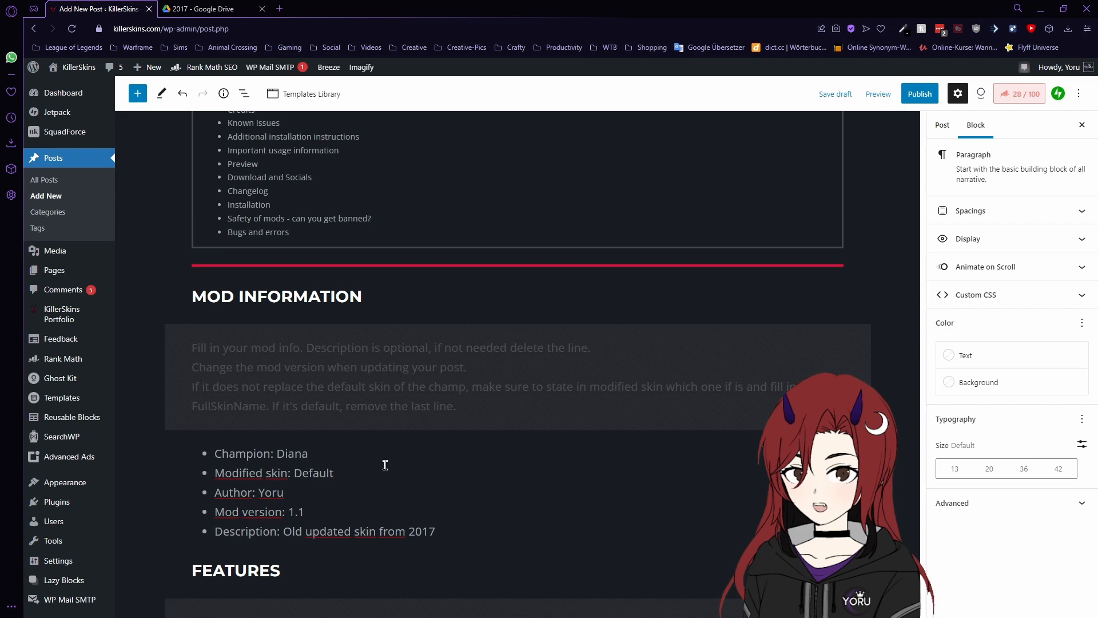
{"action": "scroll", "coordinate": [385, 465], "scroll_direction": "down", "scroll_amount": 2}
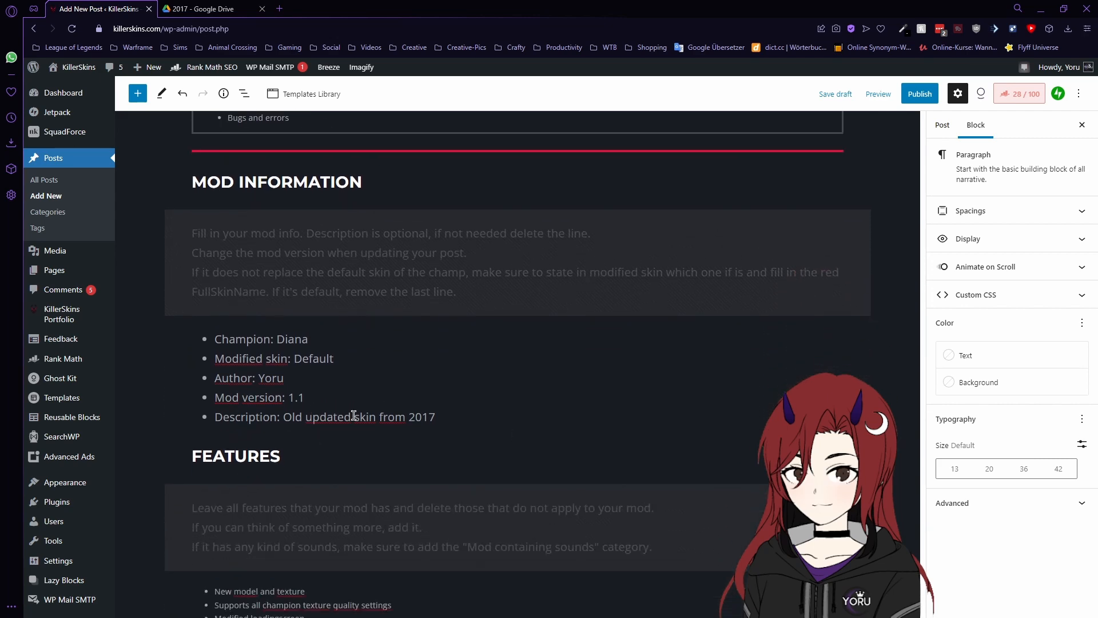
{"action": "scroll", "coordinate": [366, 412], "scroll_direction": "down", "scroll_amount": 6}
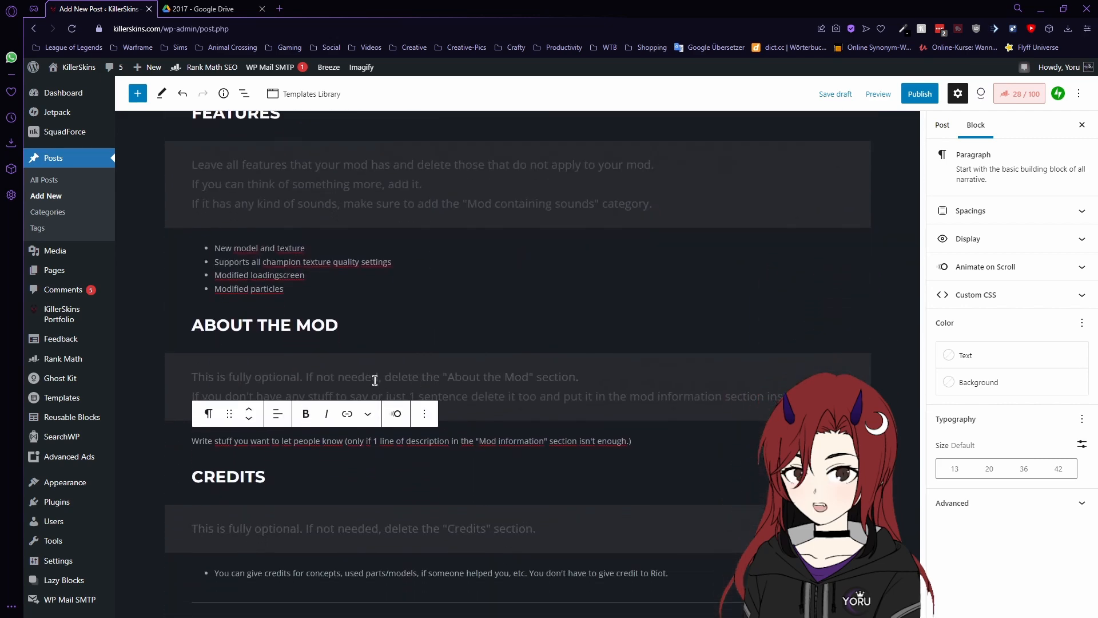
{"action": "left_click", "coordinate": [303, 325]}
- Remove the whole About the Mod section from the post
{"action": "left_click", "coordinate": [311, 439], "text": "shift"}
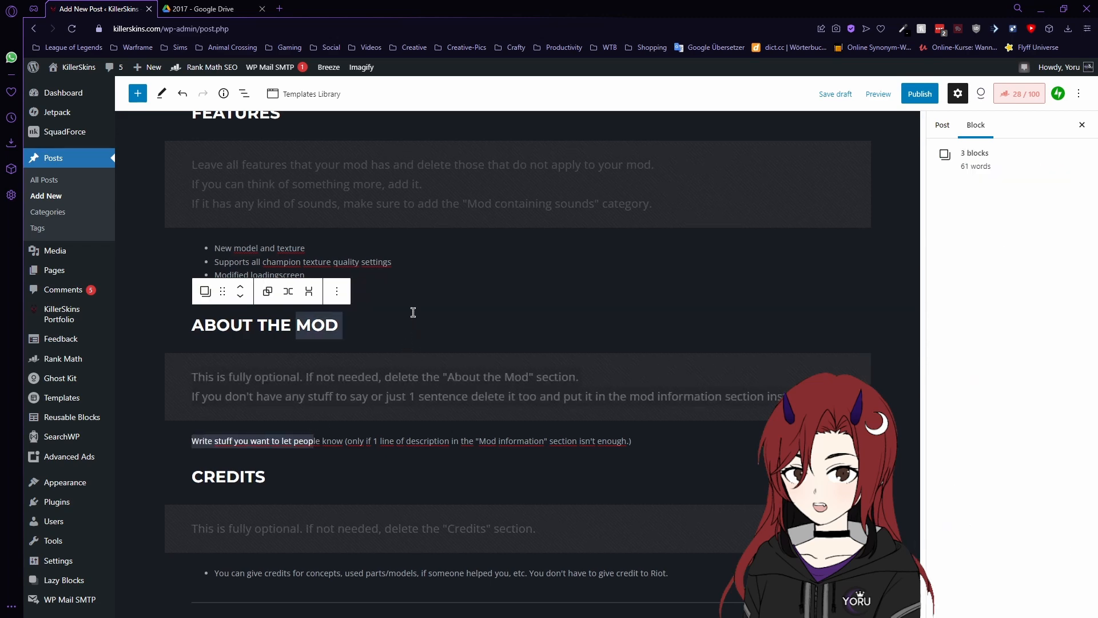
{"action": "left_click", "coordinate": [337, 291]}
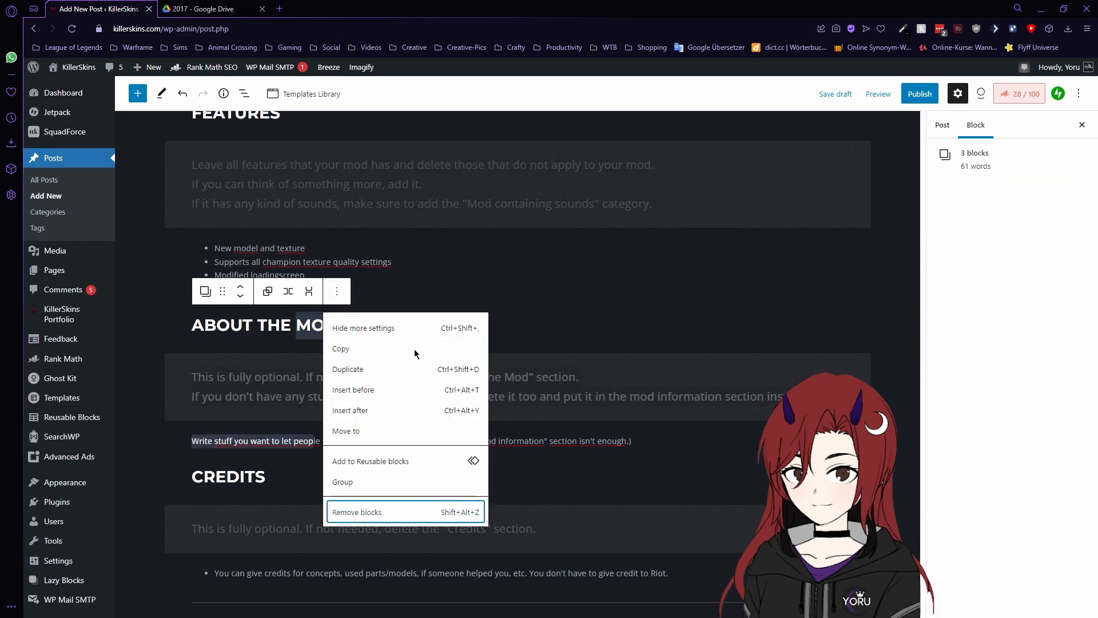
{"action": "left_click", "coordinate": [353, 513]}
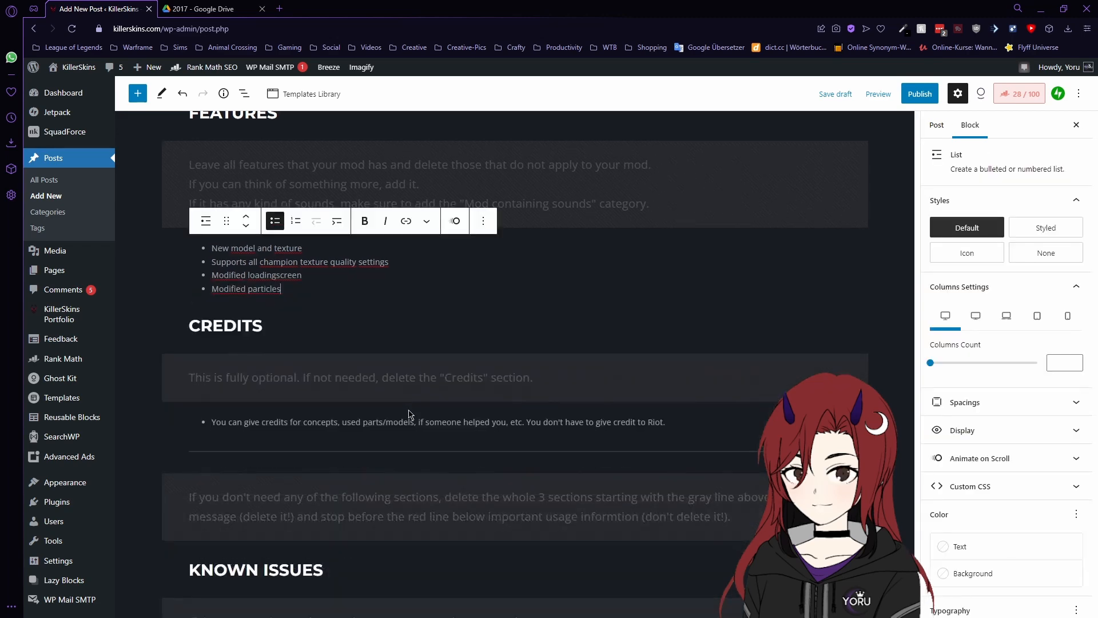
- Replace the Credits placeholder with a texture-help thanks and a models-used line ending © Riot Games
{"action": "left_click", "coordinate": [311, 421]}
{"action": "key", "text": "ctrl+a"}
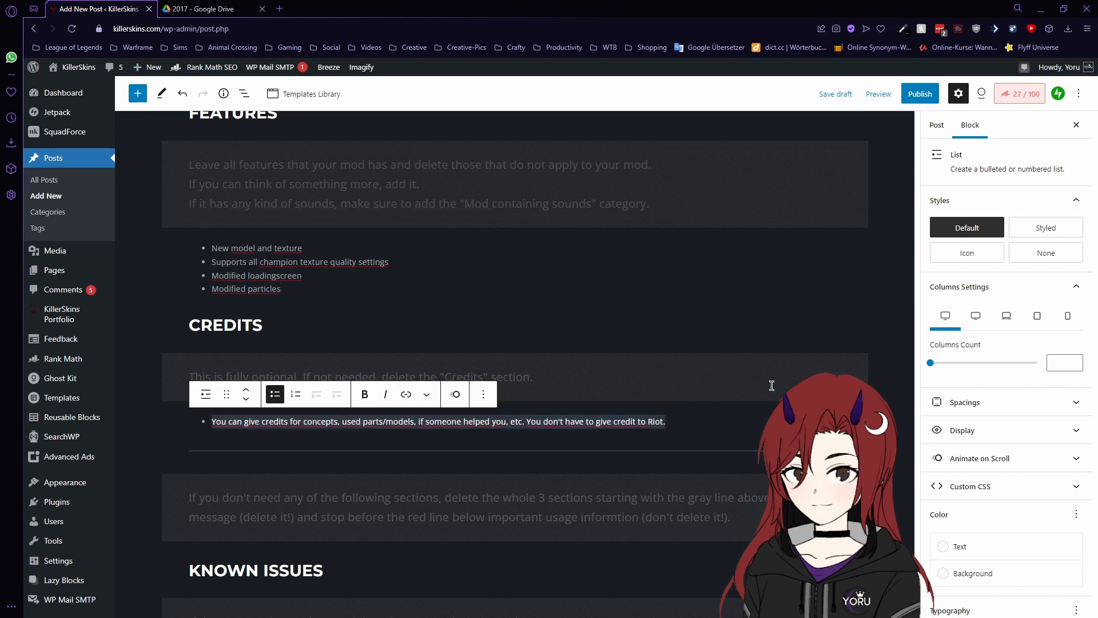
{"action": "type", "text": "Thanks to"}
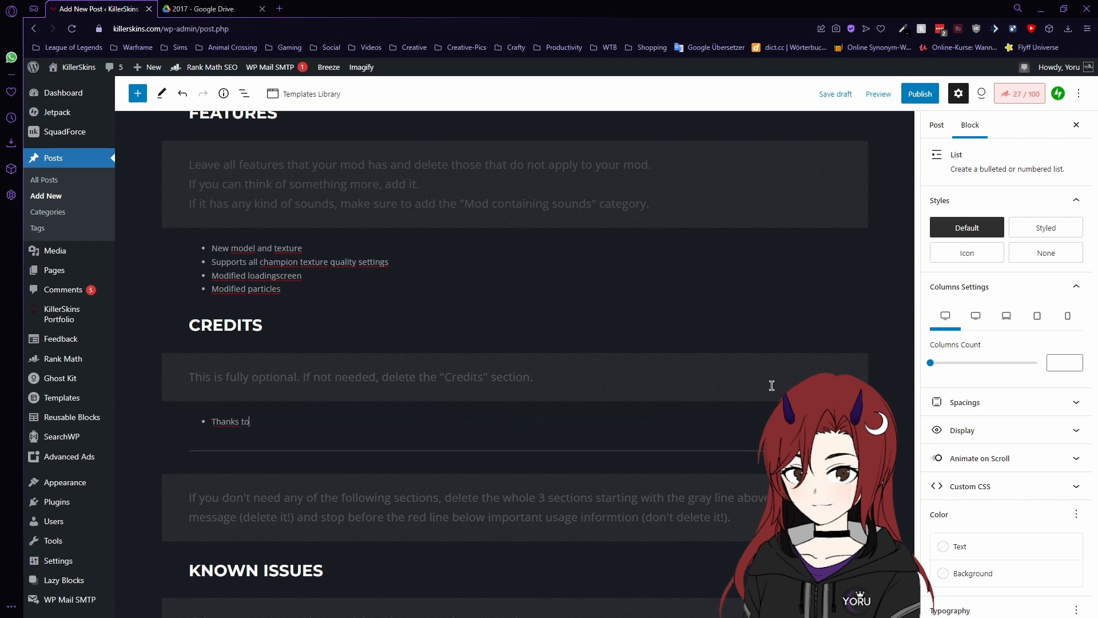
{"action": "type", "text": " Bearded Shepherd"}
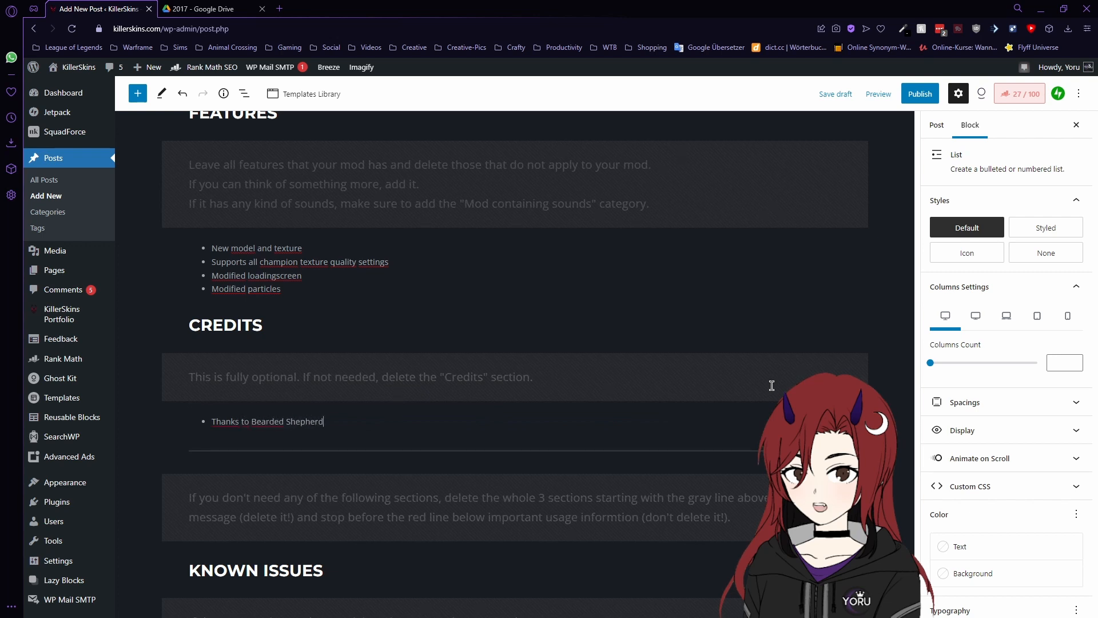
{"action": "type", "text": " and Damonix for helpi"}
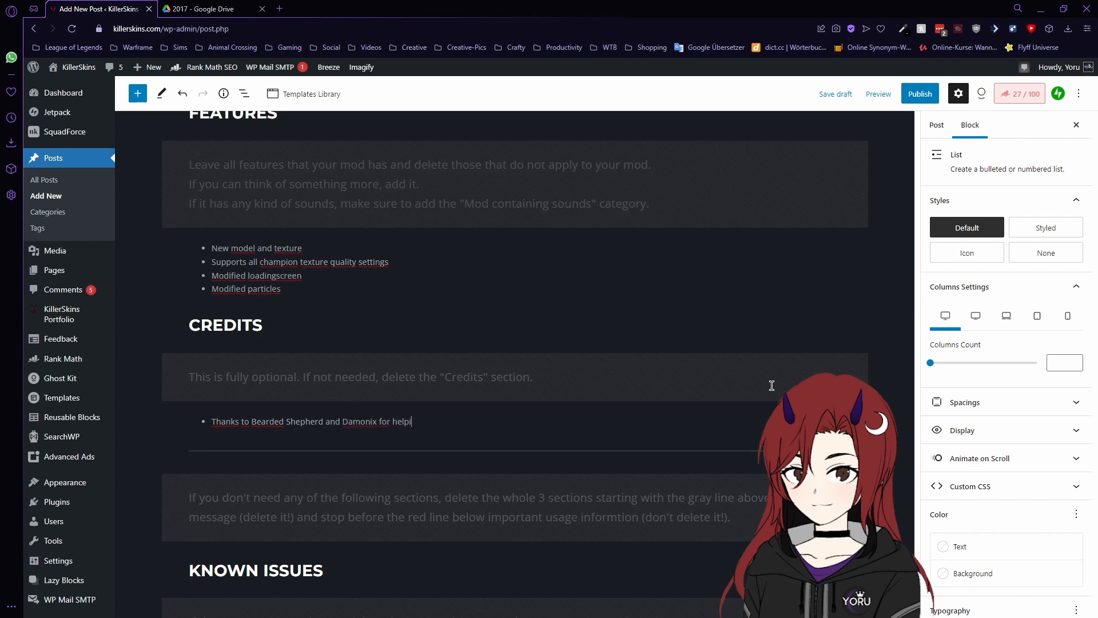
{"action": "type", "text": "ng me with her textures"}
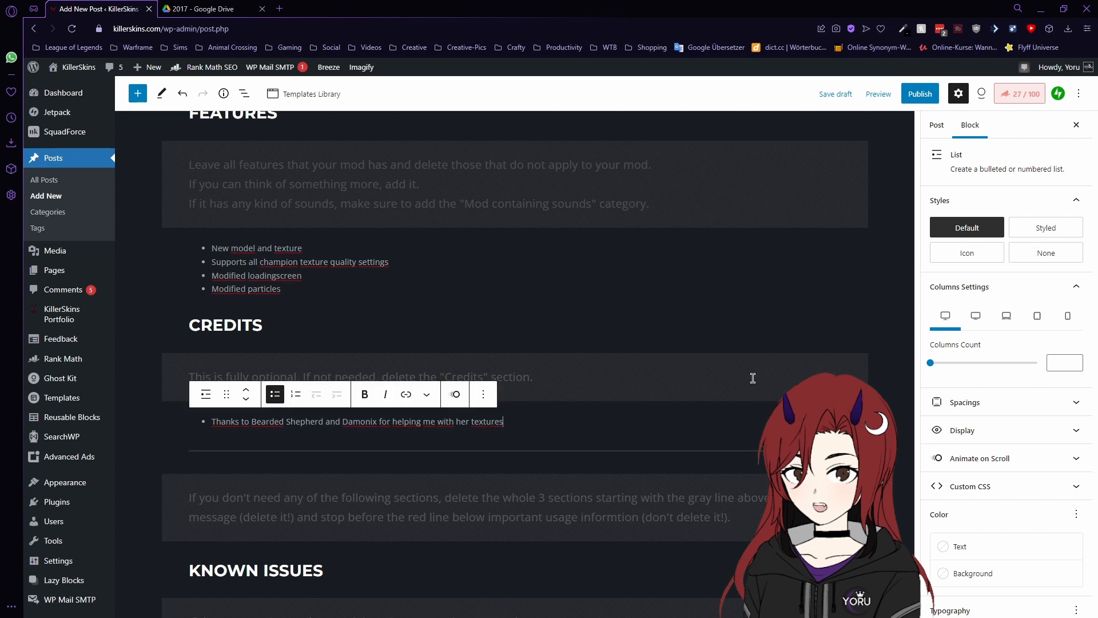
{"action": "key", "text": "Return"}
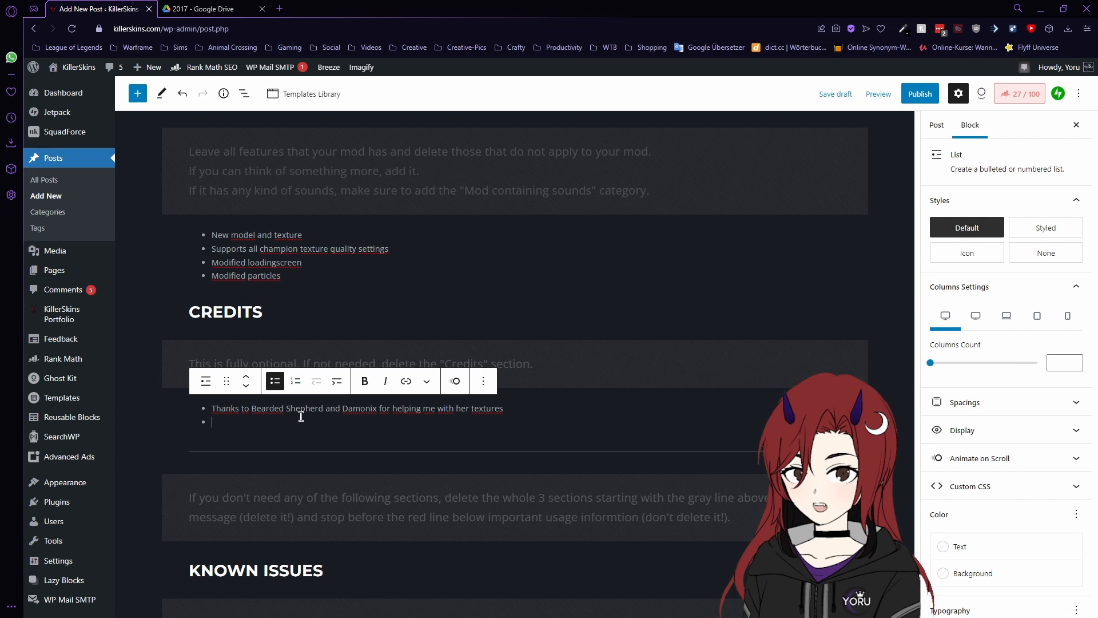
{"action": "type", "text": "Models "}
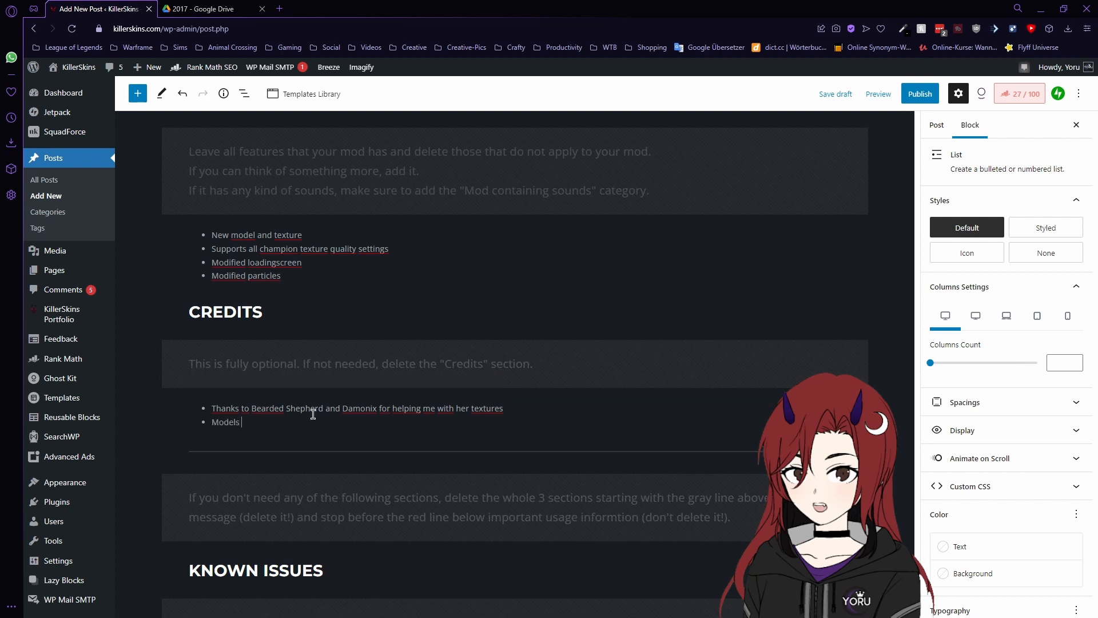
{"action": "type", "text": "used: Dnfernal Diana, Blood Moon Dia"}
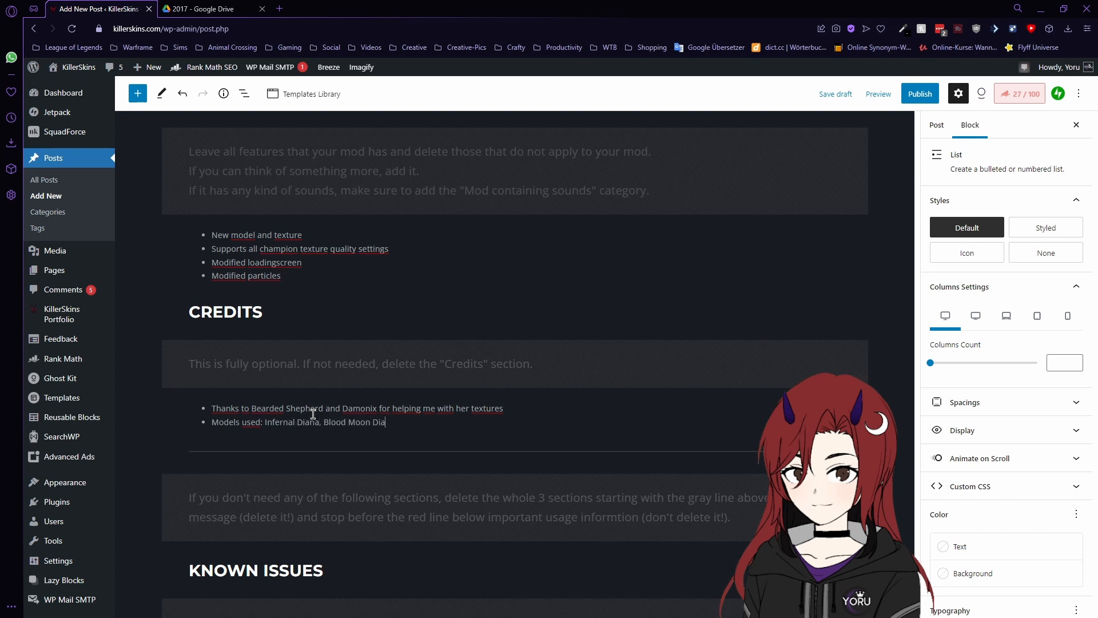
{"action": "type", "text": "na, Skt T1 Syndra, Lunar Wraith Caitlyn"}
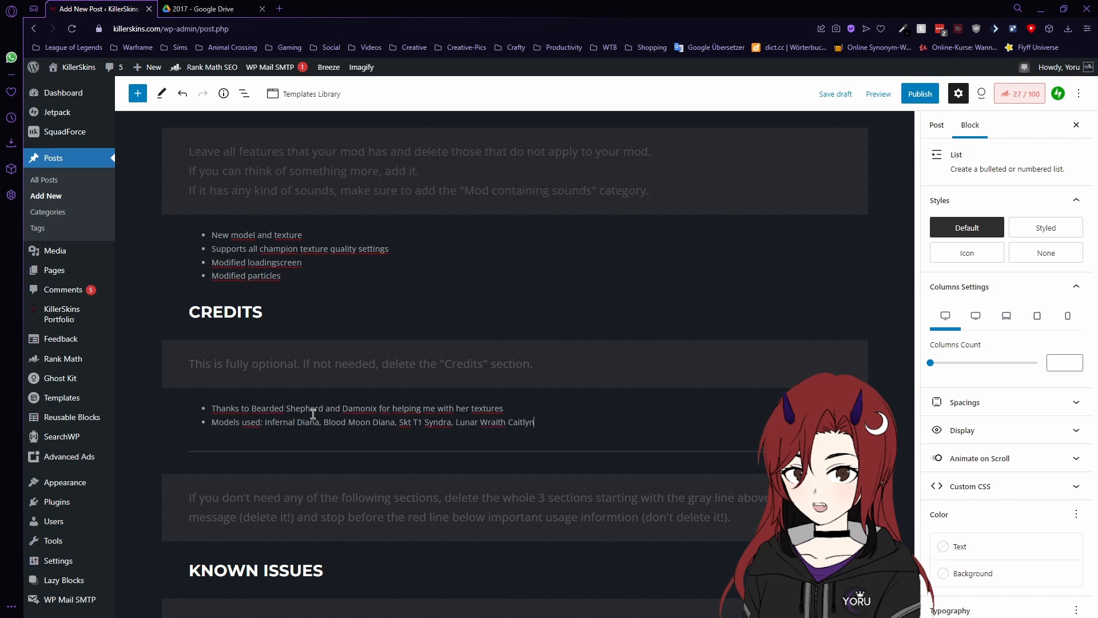
{"action": "type", "text": "© Riot Games"}
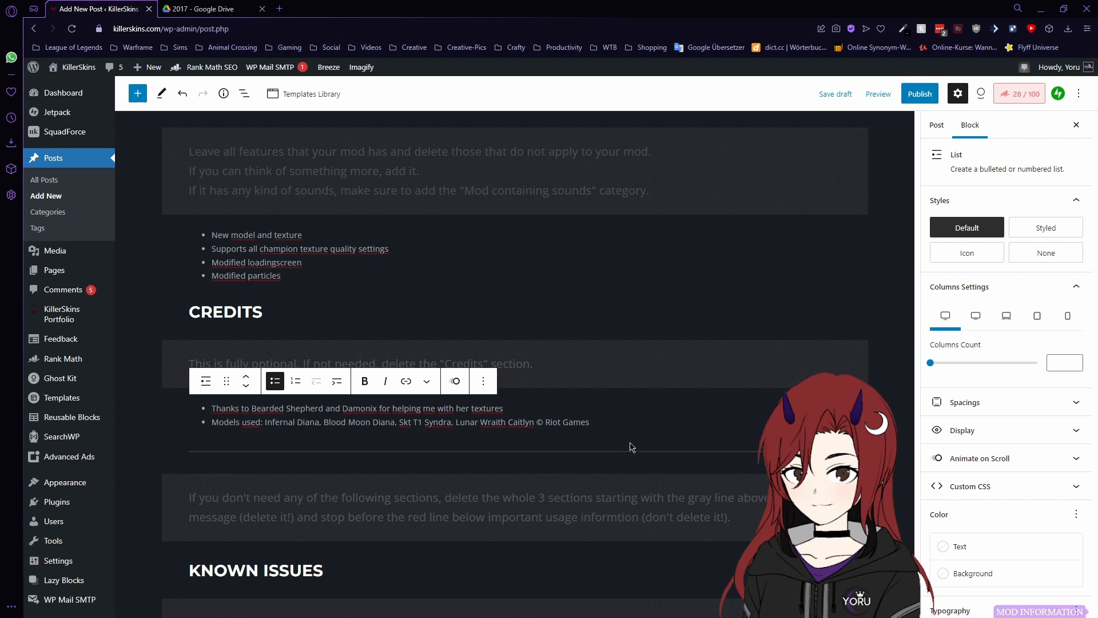
{"action": "scroll", "coordinate": [640, 381], "scroll_direction": "down", "scroll_amount": 1}
{"action": "scroll", "coordinate": [591, 376], "scroll_direction": "down", "scroll_amount": 3}
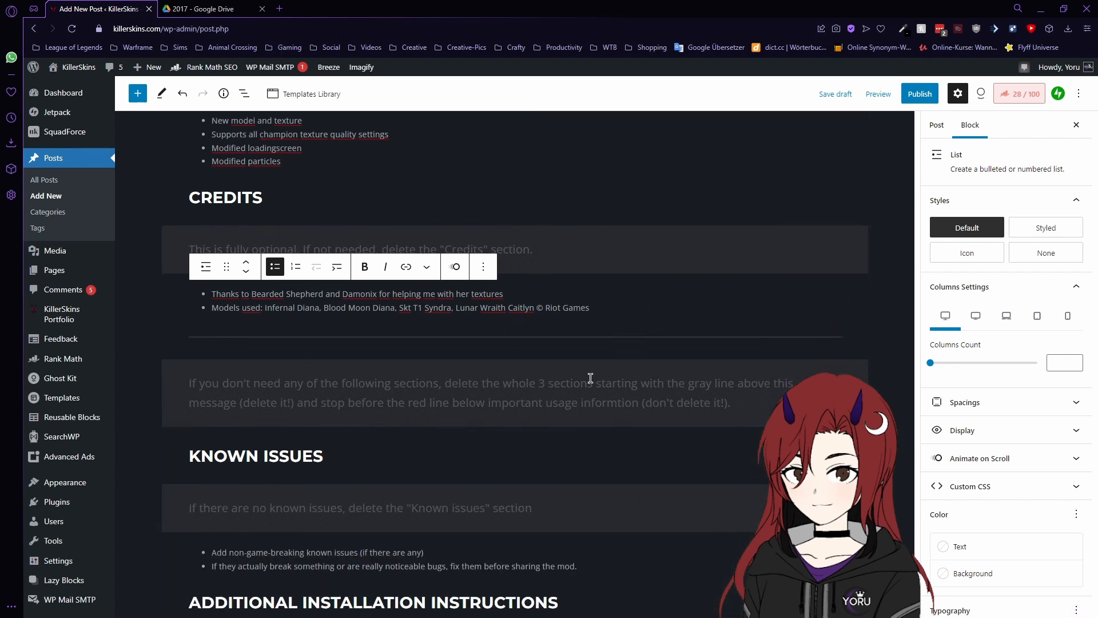
{"action": "left_click", "coordinate": [624, 371]}
{"action": "scroll", "coordinate": [645, 363], "scroll_direction": "down", "scroll_amount": 4}
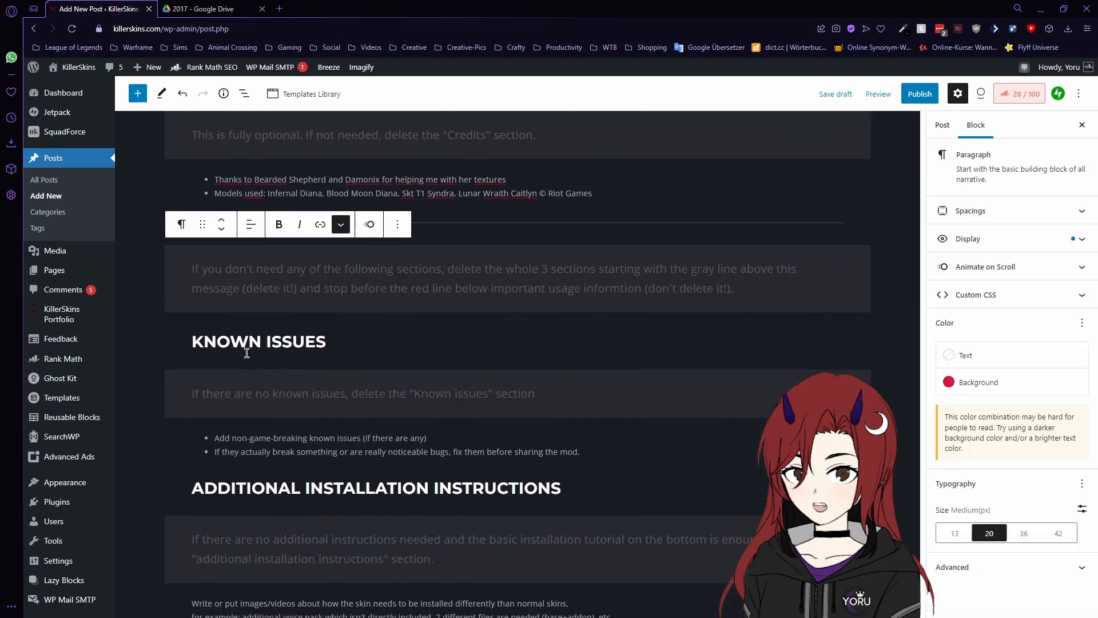
{"action": "left_click", "coordinate": [332, 346]}
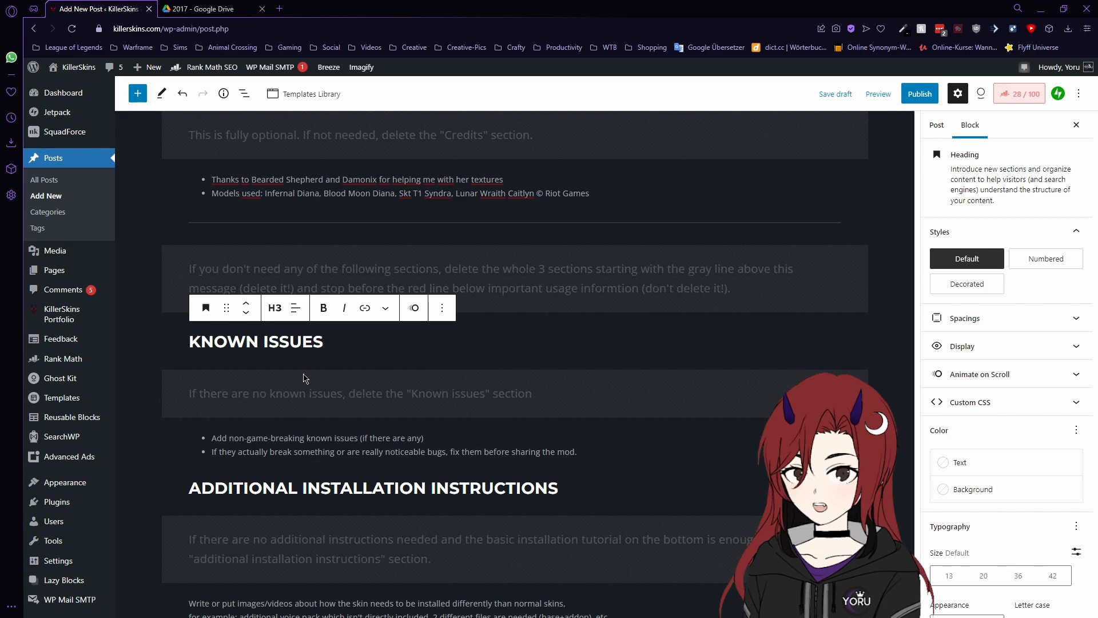
{"action": "scroll", "coordinate": [344, 389], "scroll_direction": "down", "scroll_amount": 1}
{"action": "scroll", "coordinate": [344, 389], "scroll_direction": "down", "scroll_amount": 1}
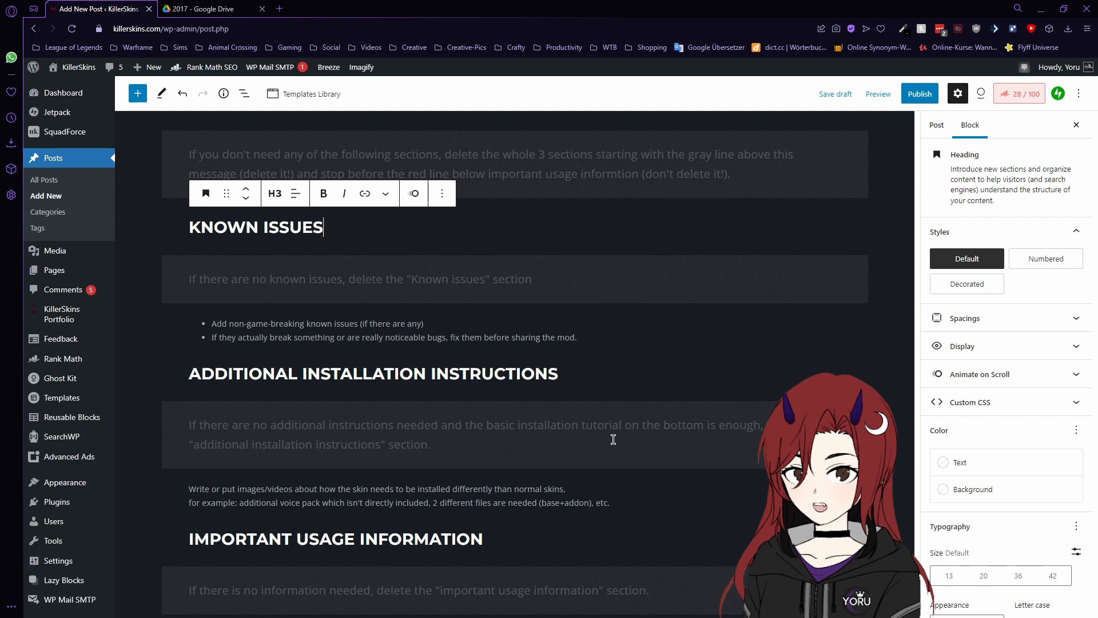
{"action": "left_click", "coordinate": [437, 375]}
{"action": "scroll", "coordinate": [498, 378], "scroll_direction": "down", "scroll_amount": 2}
{"action": "scroll", "coordinate": [527, 392], "scroll_direction": "down", "scroll_amount": 1}
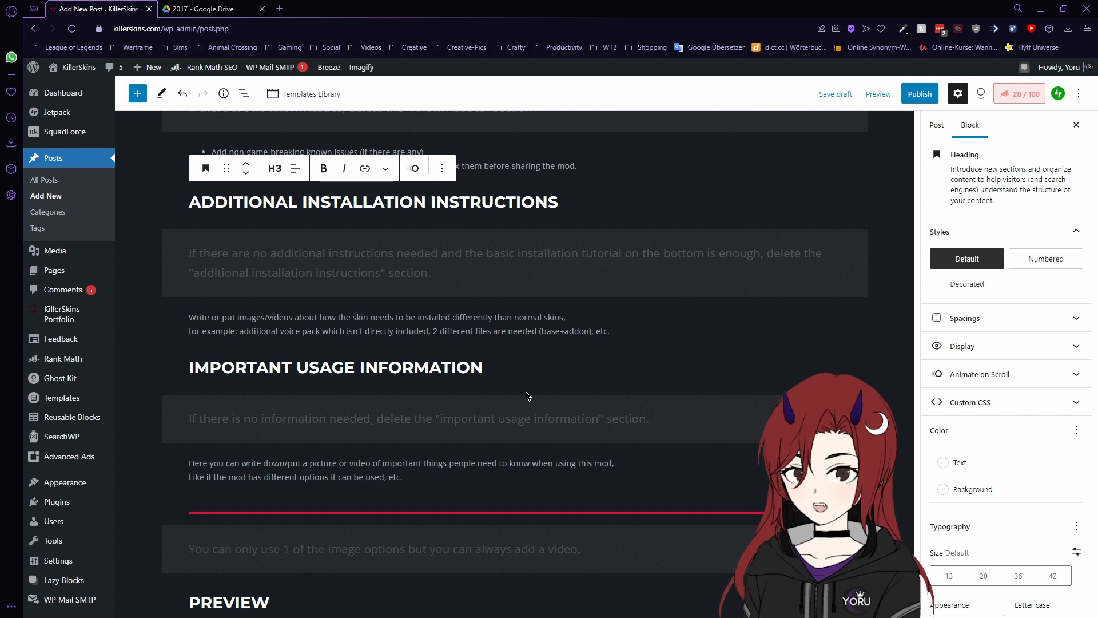
{"action": "scroll", "coordinate": [525, 396], "scroll_direction": "up", "scroll_amount": 3}
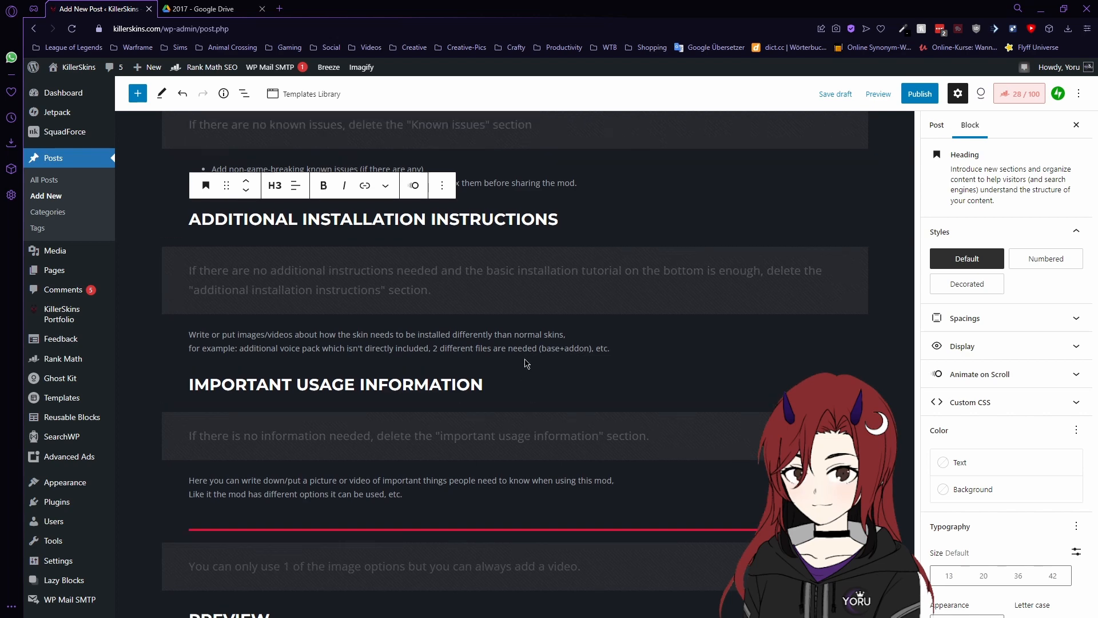
{"action": "scroll", "coordinate": [515, 353], "scroll_direction": "down", "scroll_amount": 1}
{"action": "scroll", "coordinate": [571, 347], "scroll_direction": "down", "scroll_amount": 2}
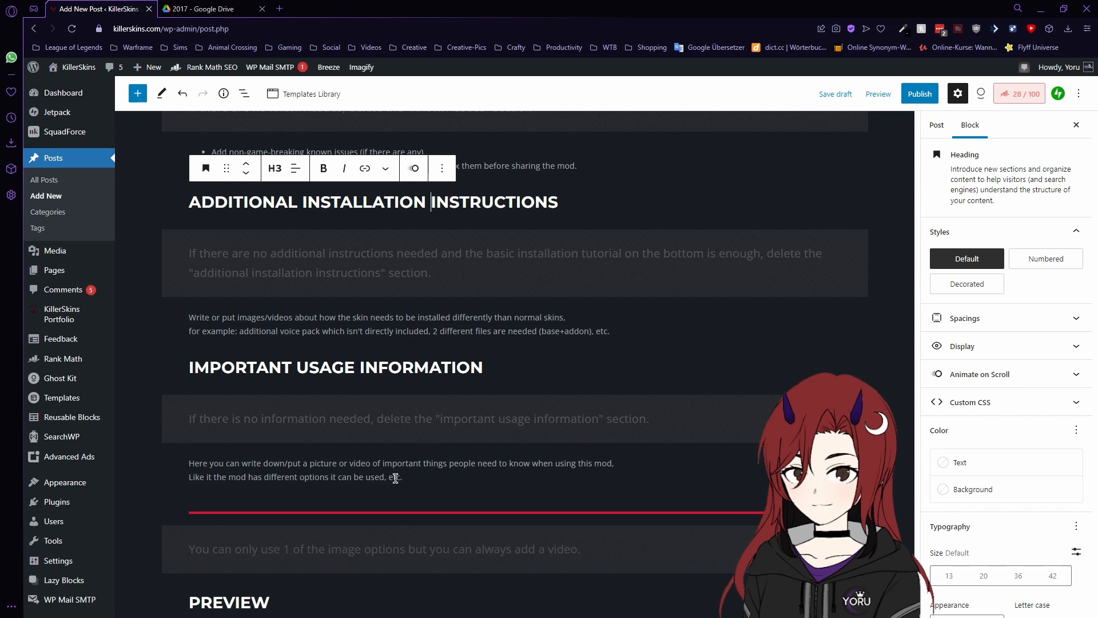
{"action": "left_click", "coordinate": [395, 479]}
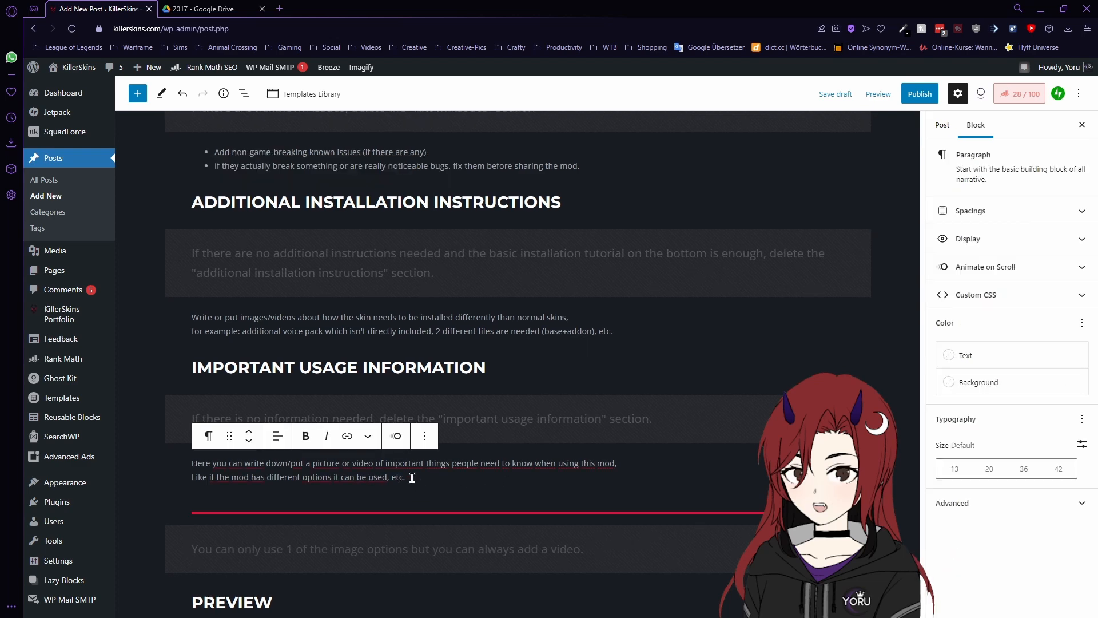
{"action": "scroll", "coordinate": [437, 450], "scroll_direction": "up", "scroll_amount": 2}
{"action": "scroll", "coordinate": [420, 211], "scroll_direction": "up", "scroll_amount": 3}
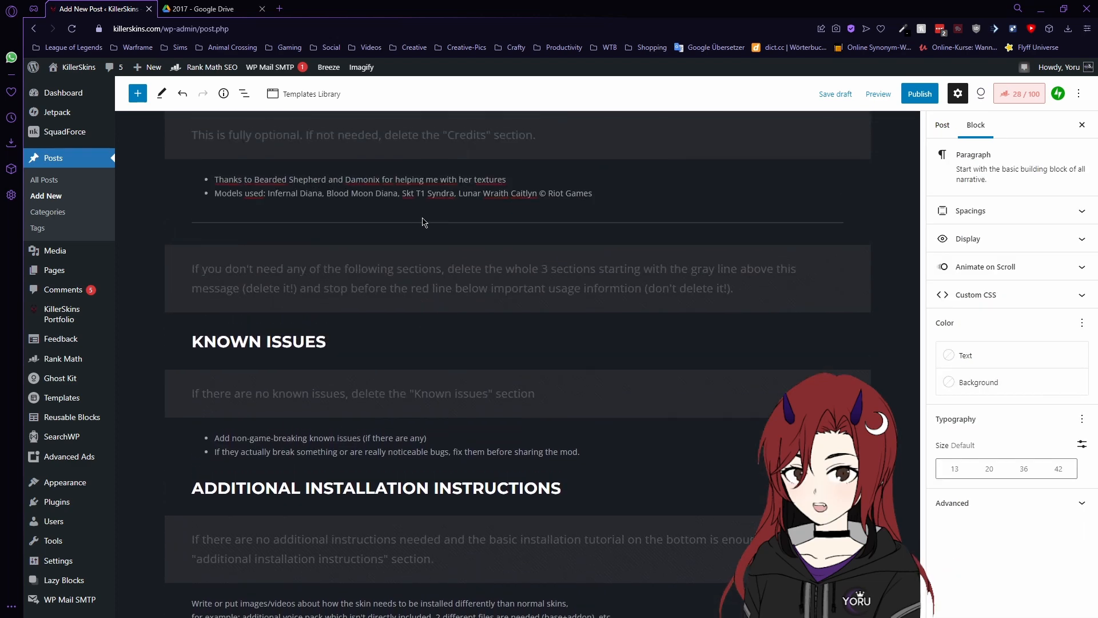
- Remove the eleven selected optional-section blocks down to the separator
{"action": "left_click", "coordinate": [423, 224], "text": "shift"}
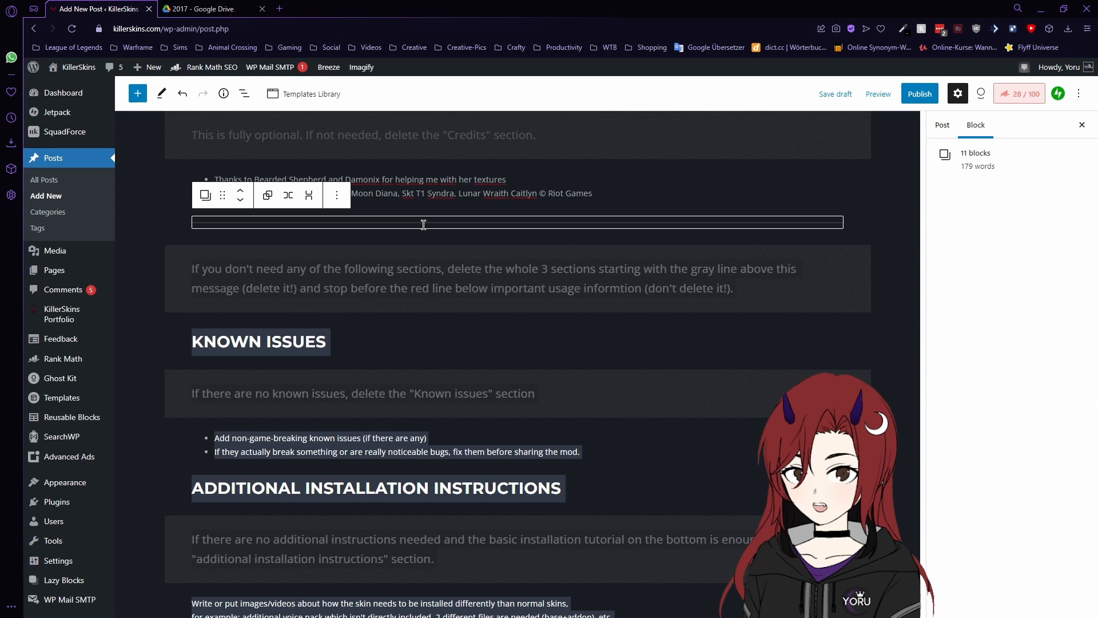
{"action": "left_click", "coordinate": [337, 195]}
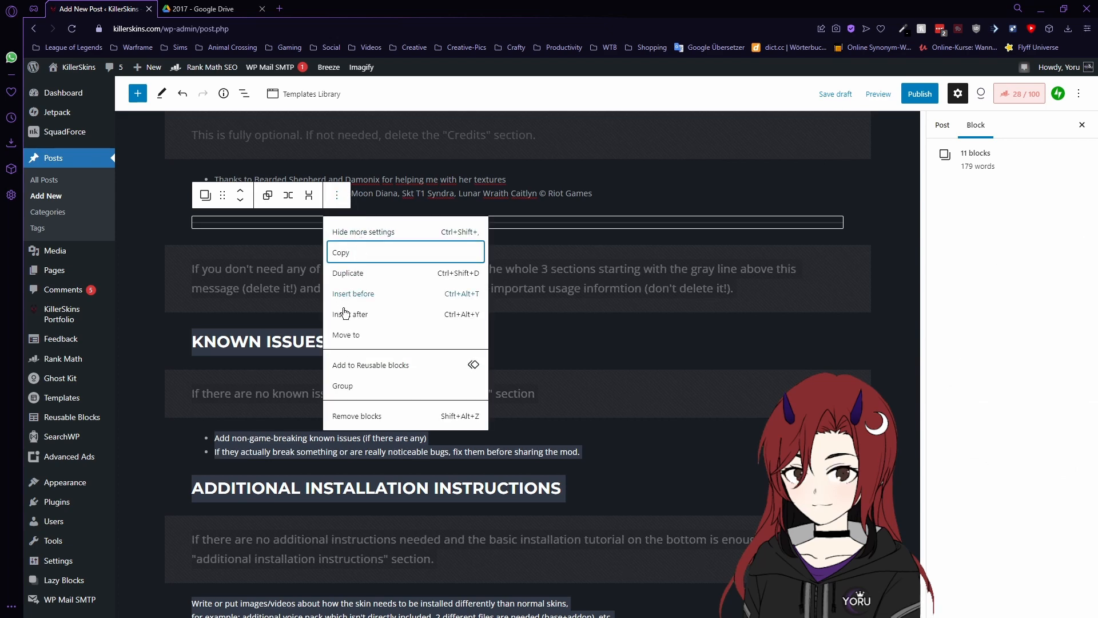
{"action": "left_click", "coordinate": [355, 421]}
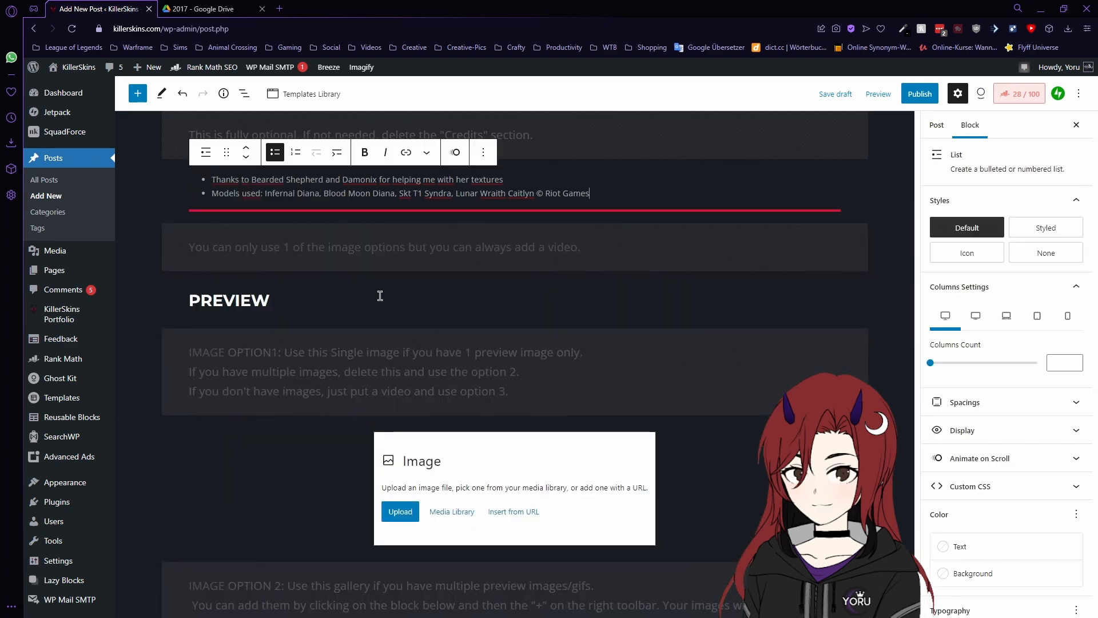
- Start adding an image to the Preview section's single image placeholder from the media library
{"action": "left_click", "coordinate": [333, 306]}
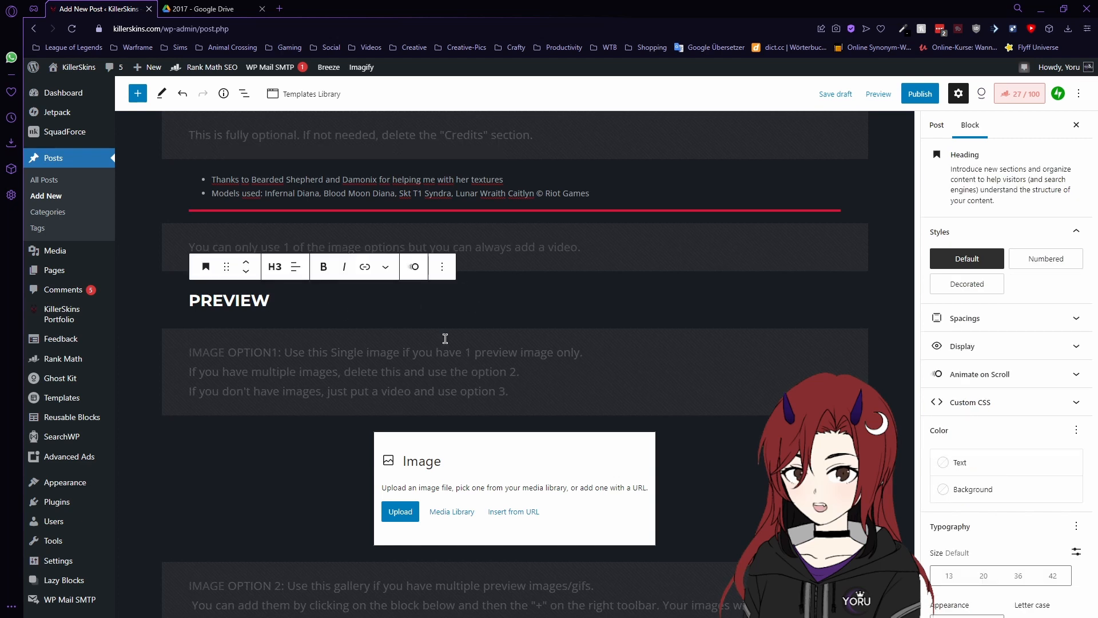
{"action": "scroll", "coordinate": [503, 330], "scroll_direction": "down", "scroll_amount": 1}
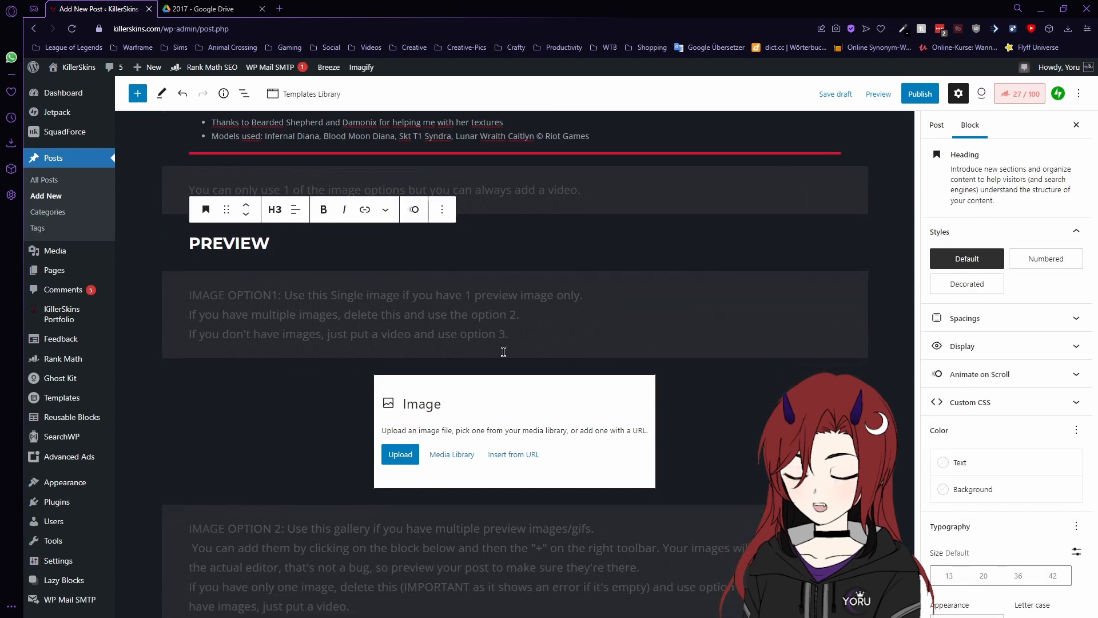
{"action": "left_click", "coordinate": [506, 404]}
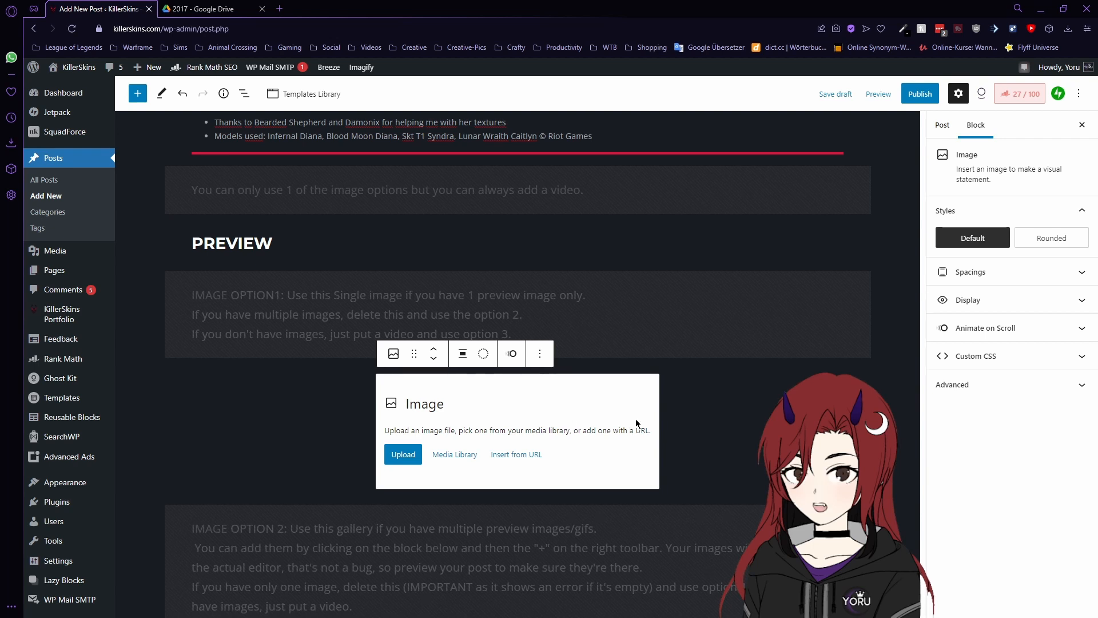
{"action": "scroll", "coordinate": [599, 412], "scroll_direction": "down", "scroll_amount": 3}
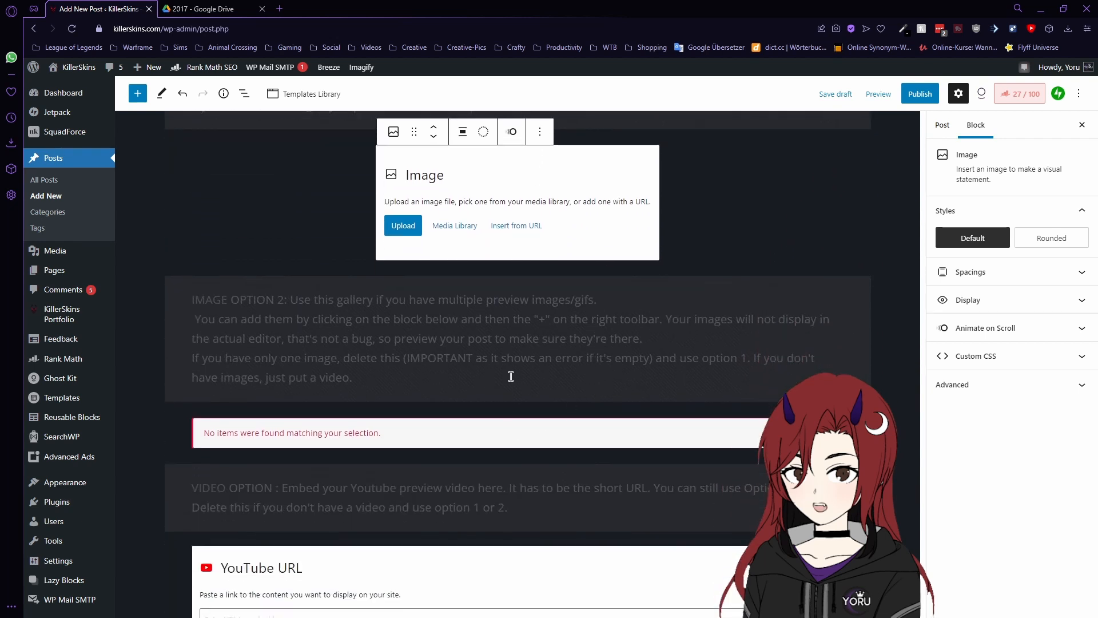
{"action": "left_click", "coordinate": [393, 432]}
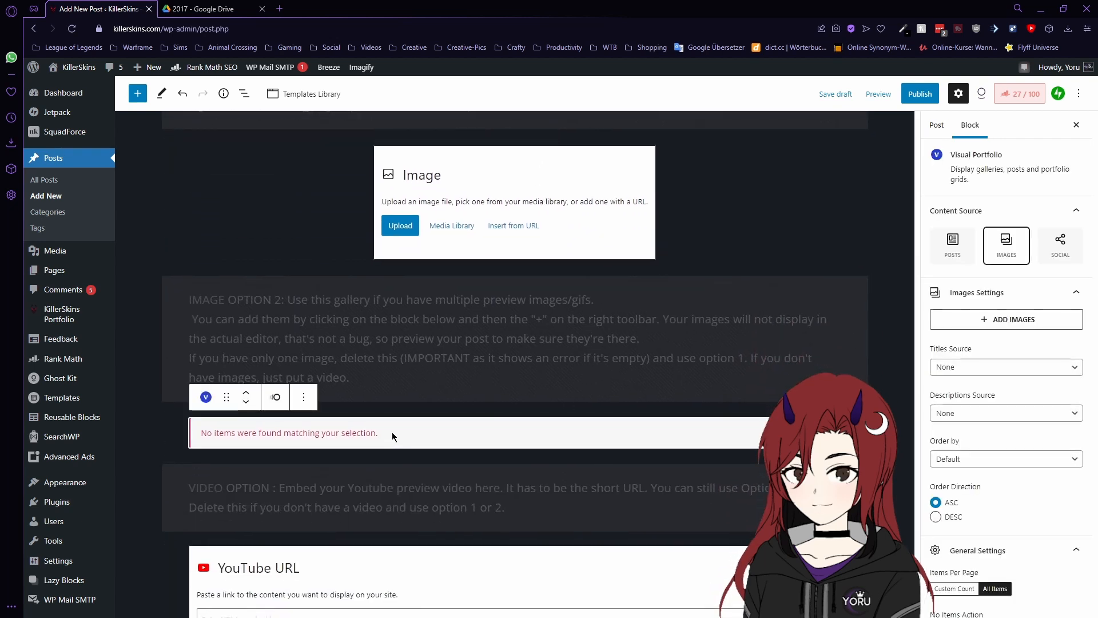
{"action": "left_click", "coordinate": [543, 181]}
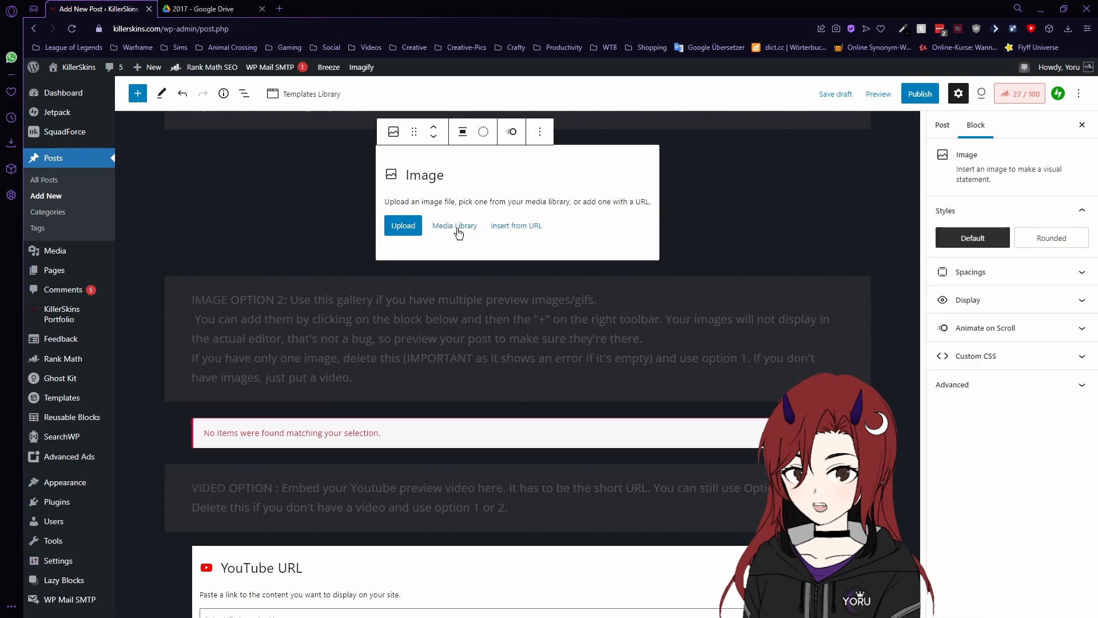
{"action": "left_click_drag", "start_coordinate": [698, 198], "coordinate": [595, 220]}
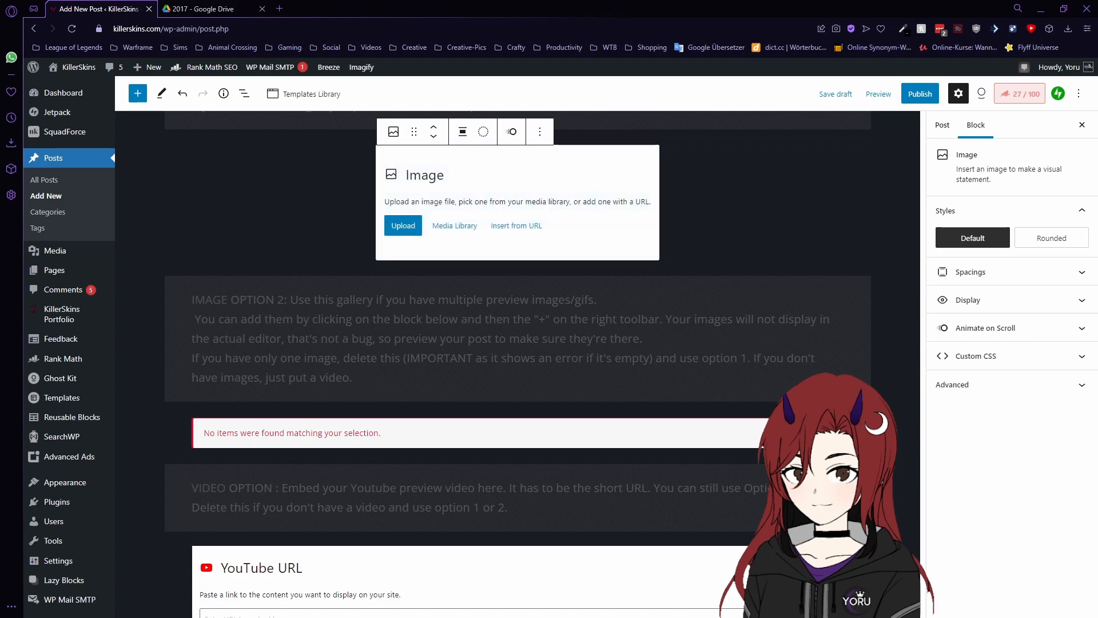
{"action": "left_click", "coordinate": [452, 221]}
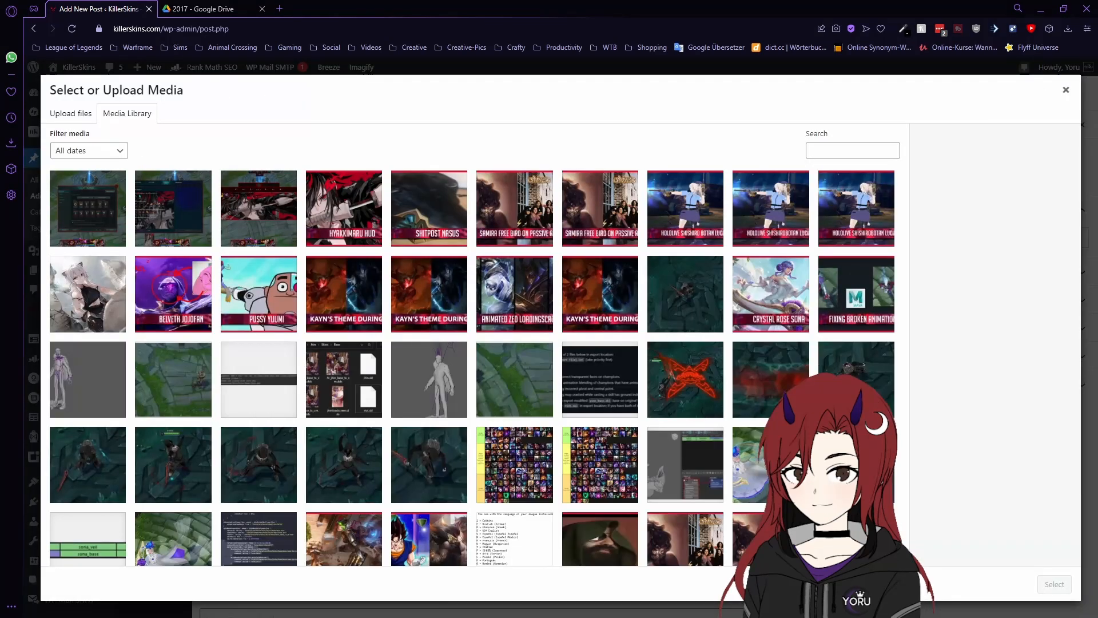
- Insert an image into the single preview placeholder, then undo it
{"action": "left_click_drag", "start_coordinate": [0, 291], "coordinate": [187, 213]}
{"action": "left_click", "coordinate": [84, 212]}
{"action": "left_click", "coordinate": [1054, 584]}
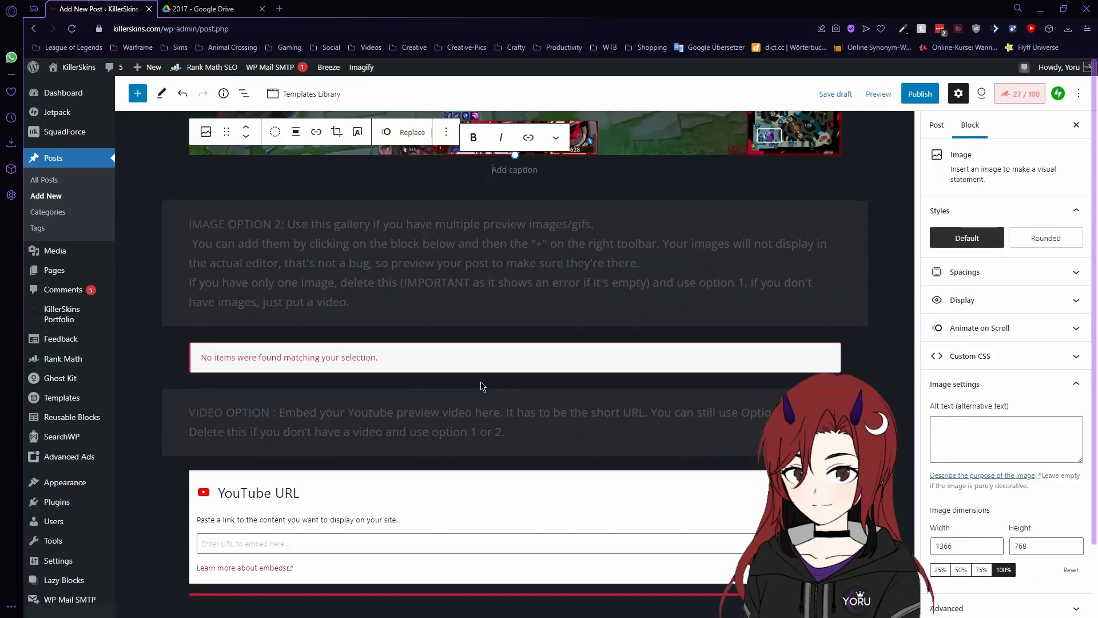
{"action": "scroll", "coordinate": [669, 312], "scroll_direction": "up", "scroll_amount": 7}
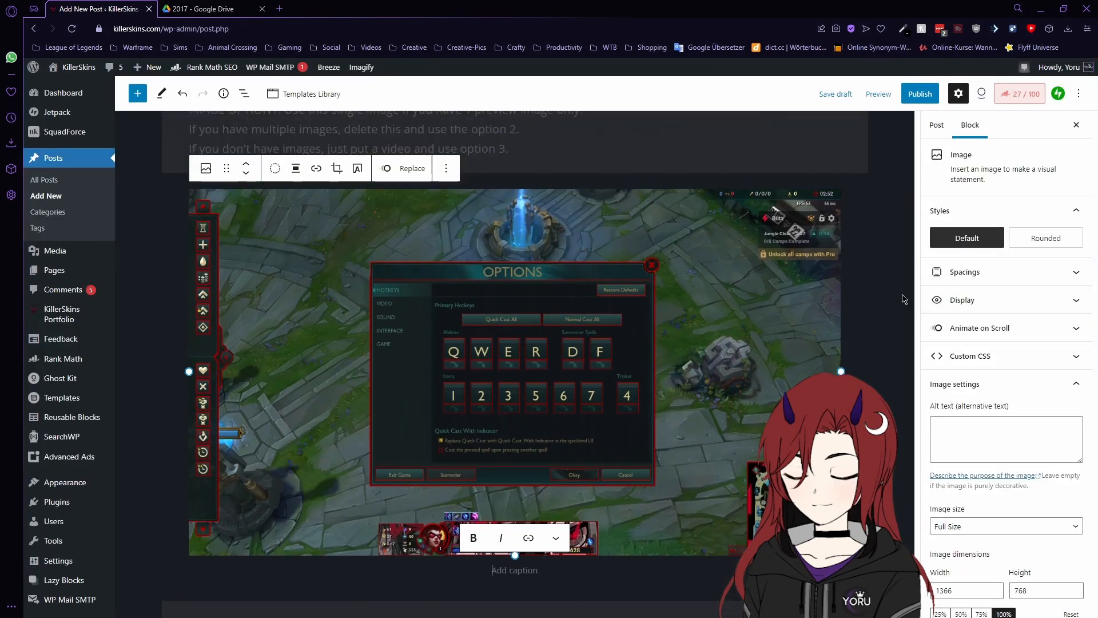
{"action": "left_click", "coordinate": [903, 296]}
{"action": "key", "text": "ctrl+z"}
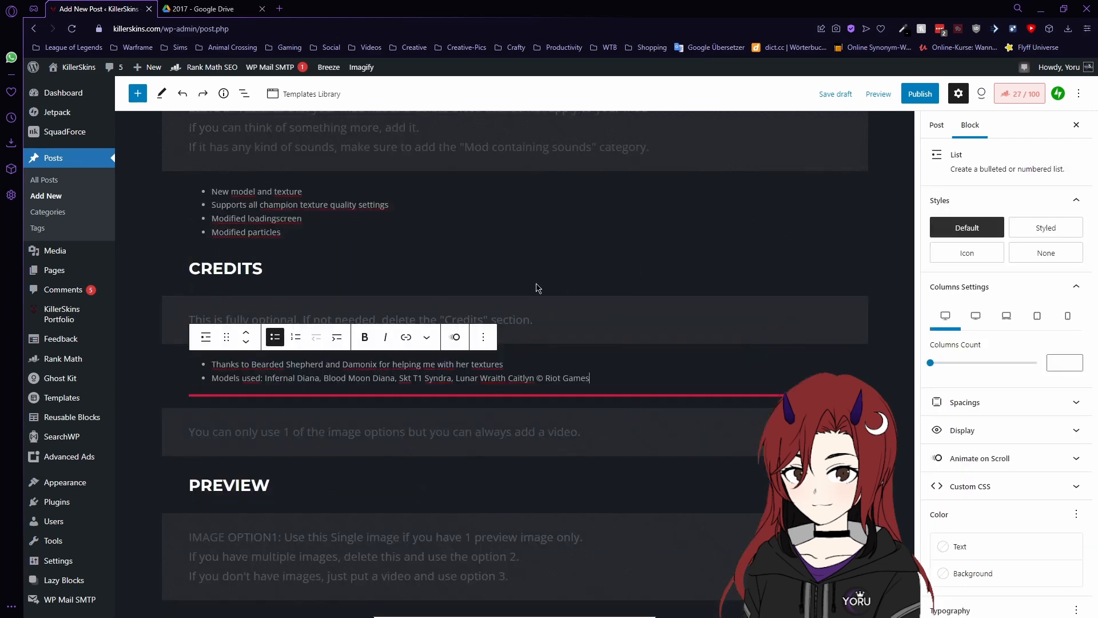
- Add four preview screenshots, including Esc-5.png and the Hyakkimaru HUD, to the gallery block
{"action": "scroll", "coordinate": [604, 319], "scroll_direction": "down", "scroll_amount": 5}
{"action": "scroll", "coordinate": [622, 321], "scroll_direction": "down", "scroll_amount": 8}
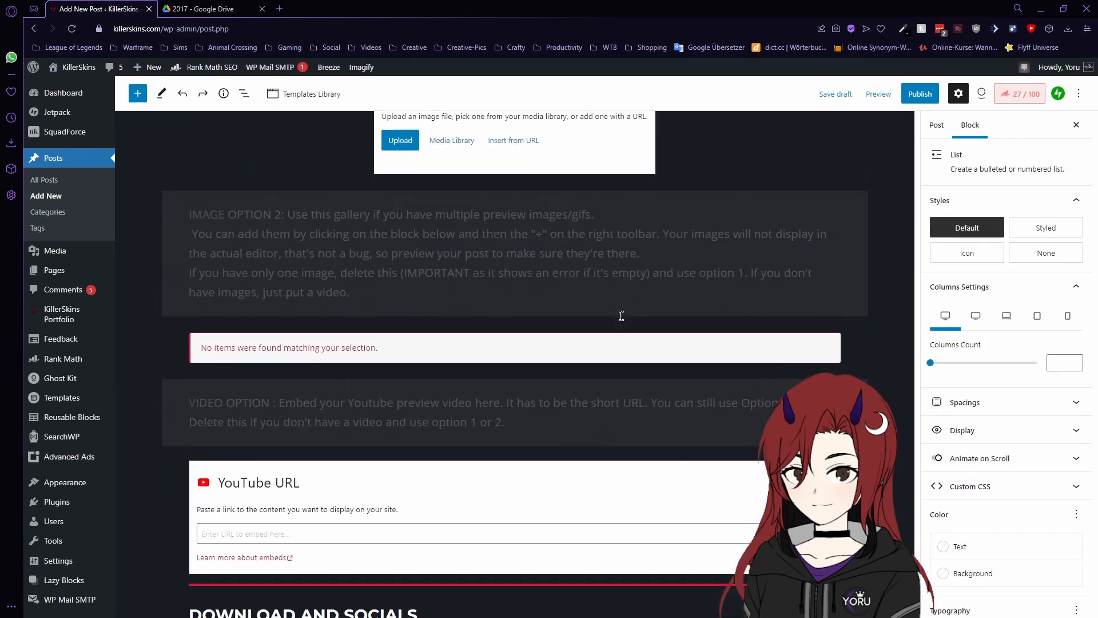
{"action": "left_click", "coordinate": [589, 283]}
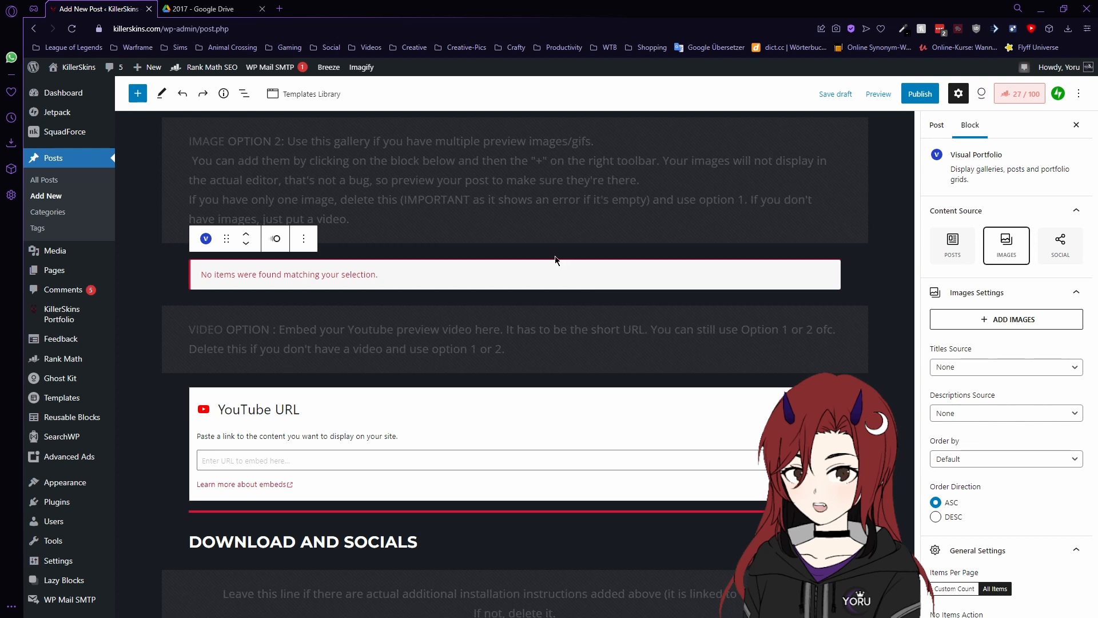
{"action": "scroll", "coordinate": [546, 194], "scroll_direction": "up", "scroll_amount": 3}
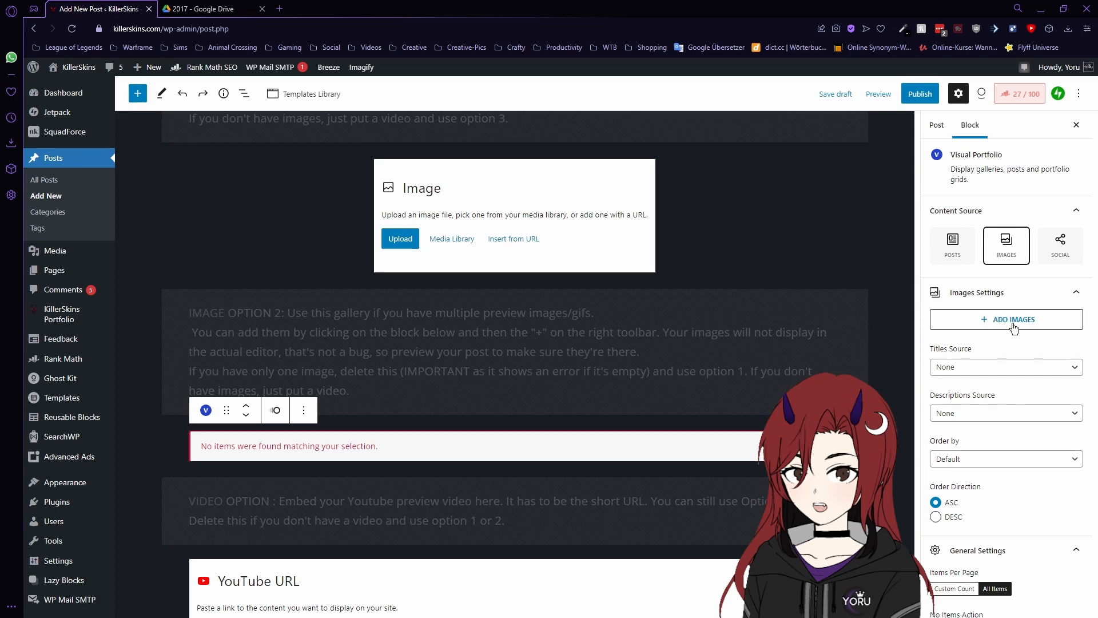
{"action": "left_click", "coordinate": [993, 319]}
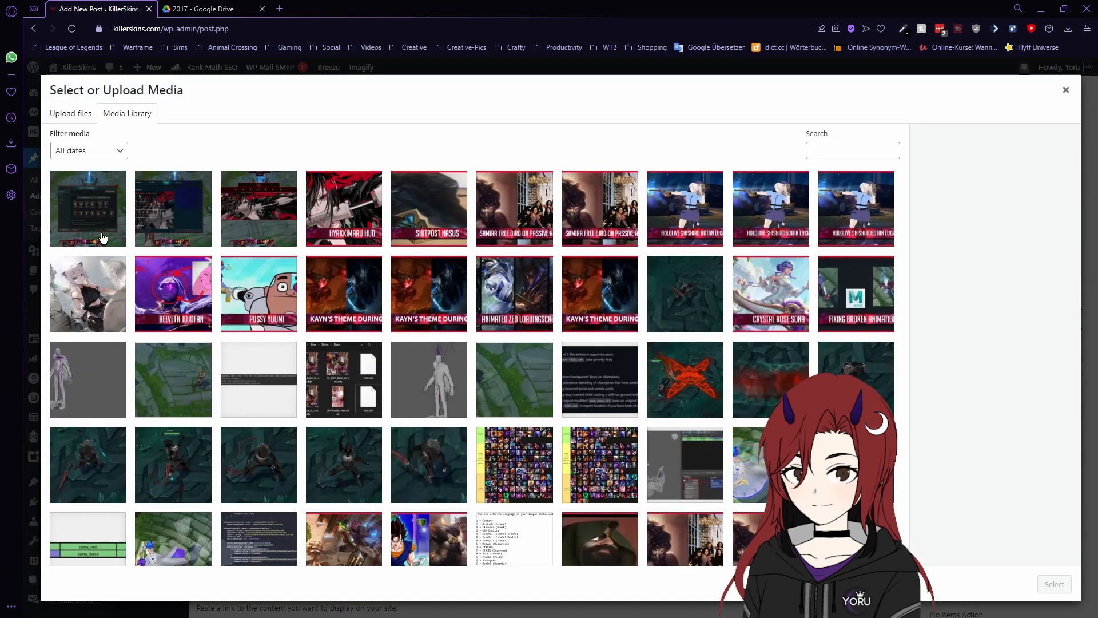
{"action": "left_click", "coordinate": [103, 238]}
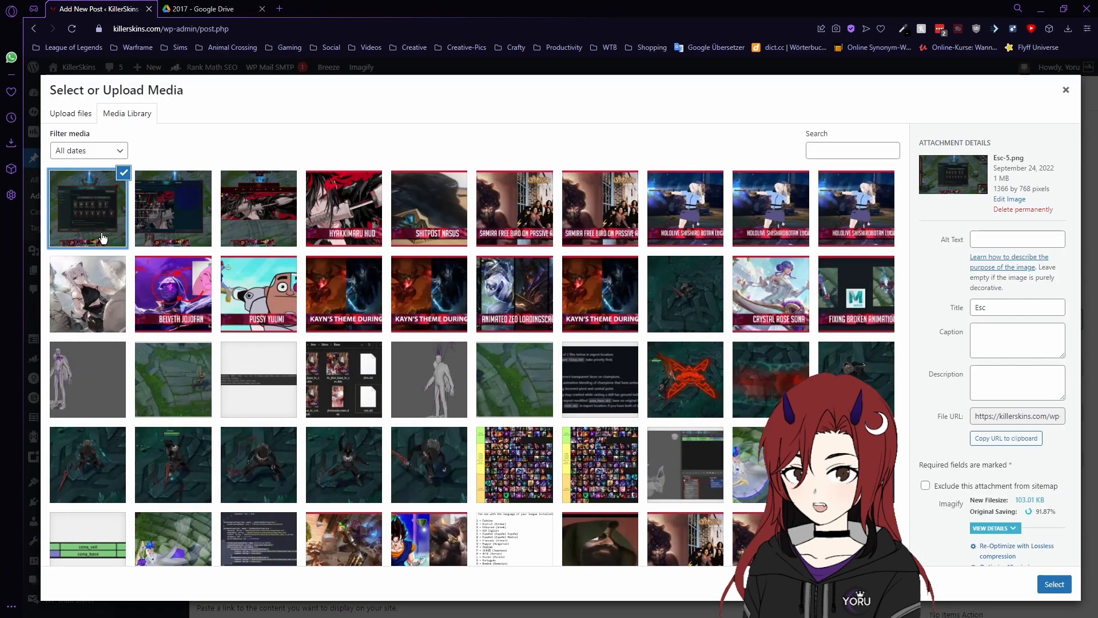
{"action": "left_click", "coordinate": [174, 218]}
{"action": "left_click", "coordinate": [274, 219]}
{"action": "left_click", "coordinate": [344, 215]}
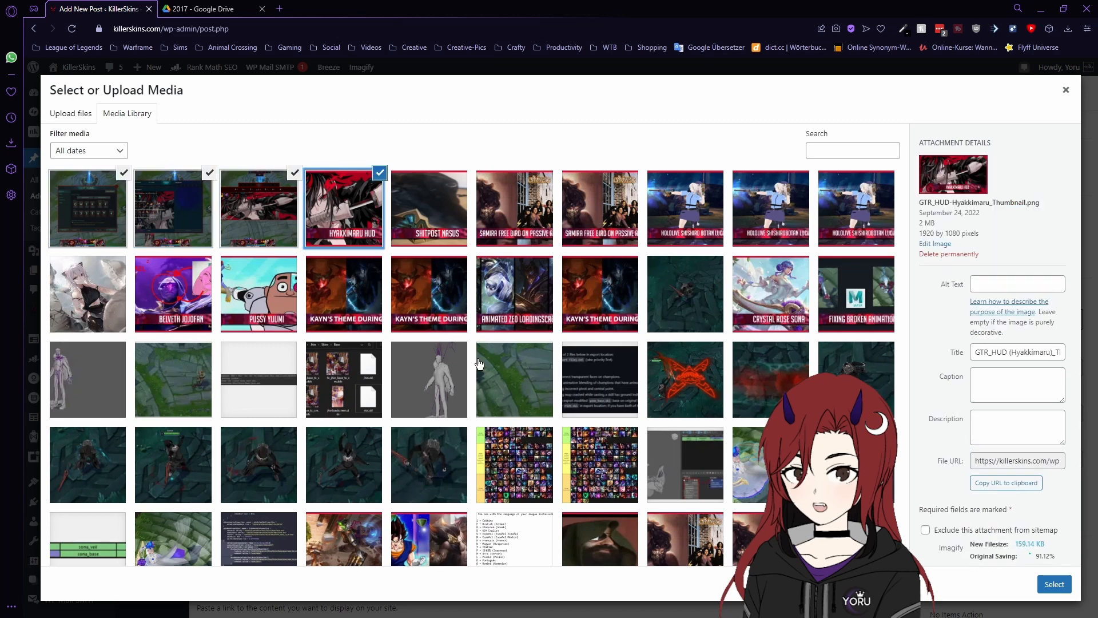
{"action": "left_click", "coordinate": [1054, 584]}
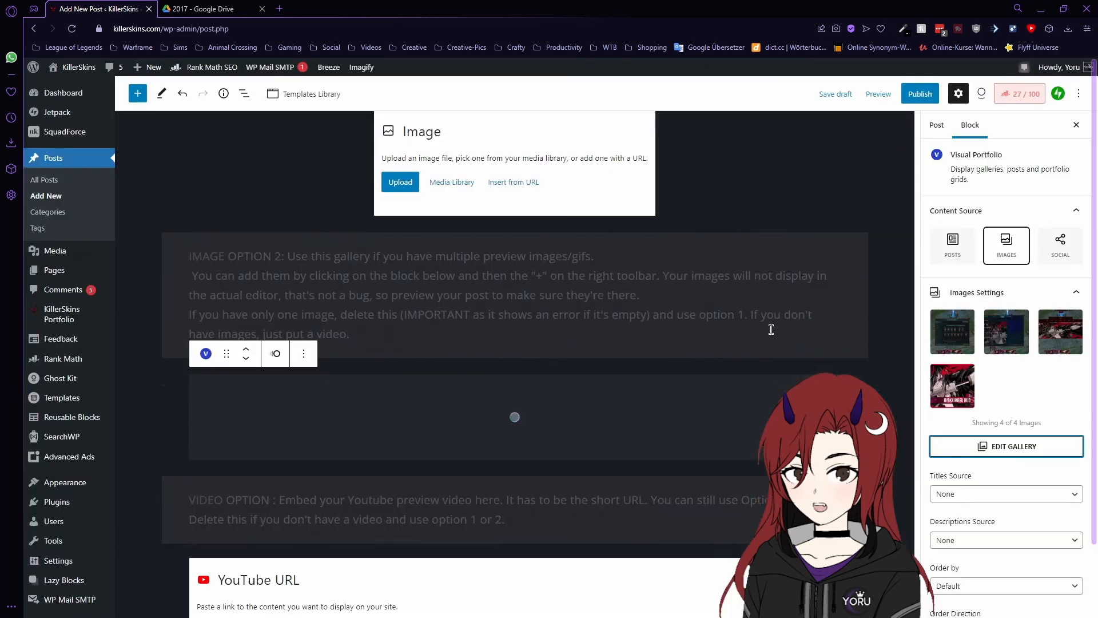
{"action": "scroll", "coordinate": [853, 320], "scroll_direction": "down", "scroll_amount": 2}
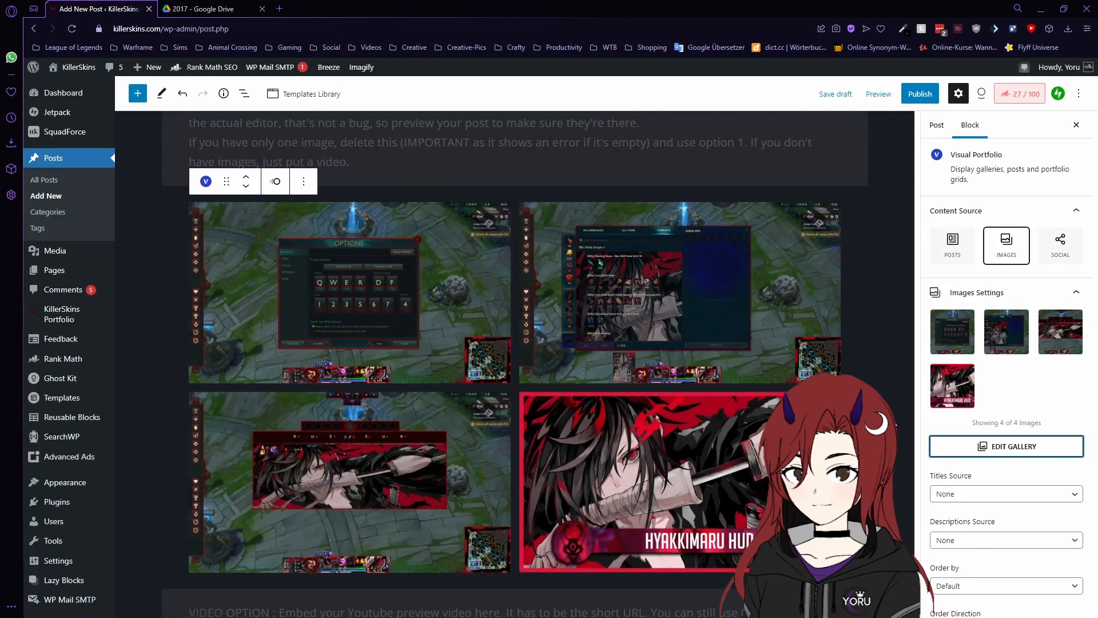
{"action": "left_click", "coordinate": [894, 416]}
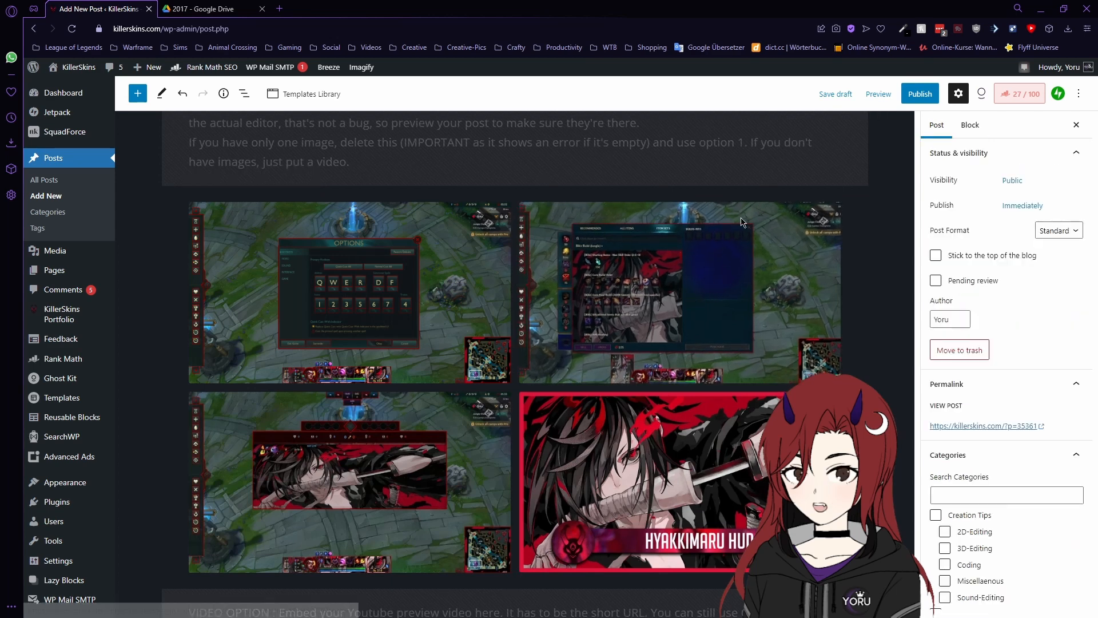
{"action": "left_click", "coordinate": [767, 212]}
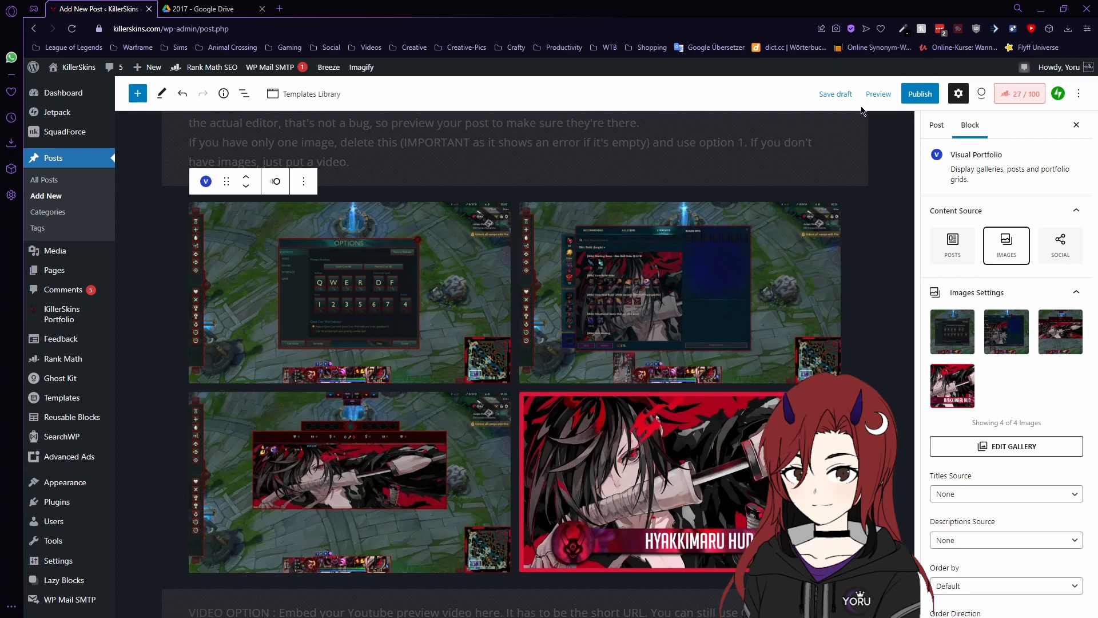
{"action": "left_click", "coordinate": [887, 268]}
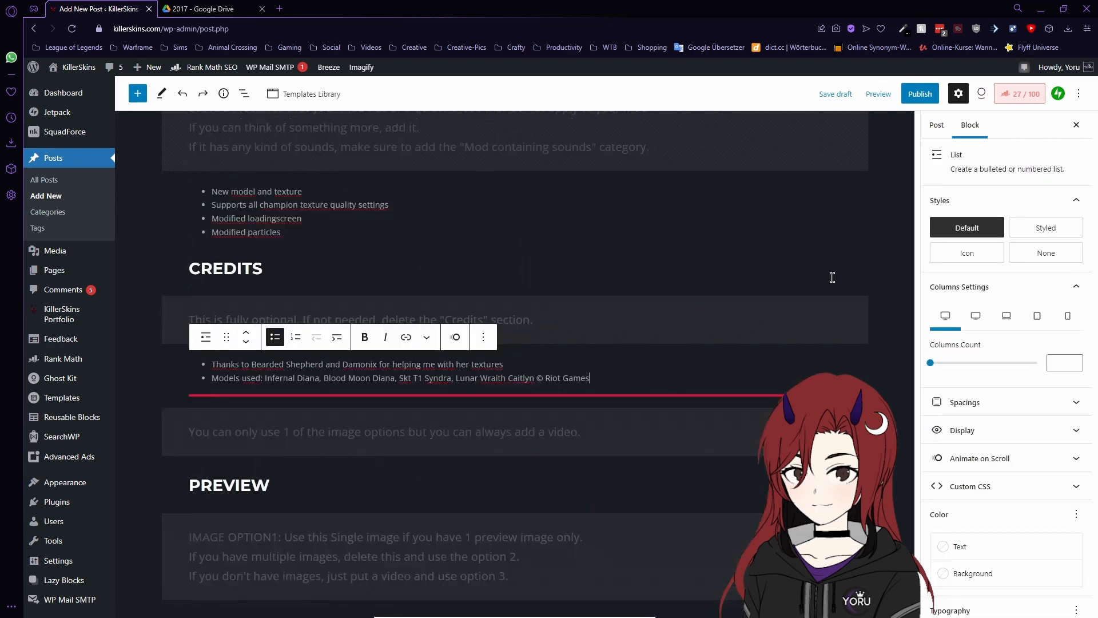
{"action": "scroll", "coordinate": [788, 368], "scroll_direction": "down", "scroll_amount": 1}
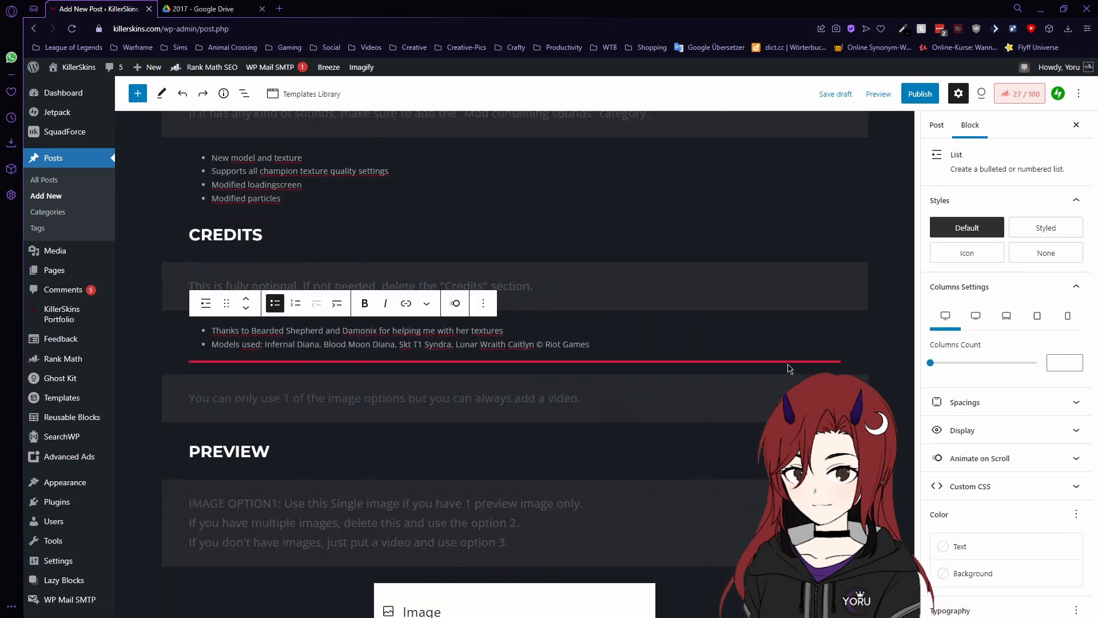
{"action": "scroll", "coordinate": [788, 368], "scroll_direction": "down", "scroll_amount": 10}
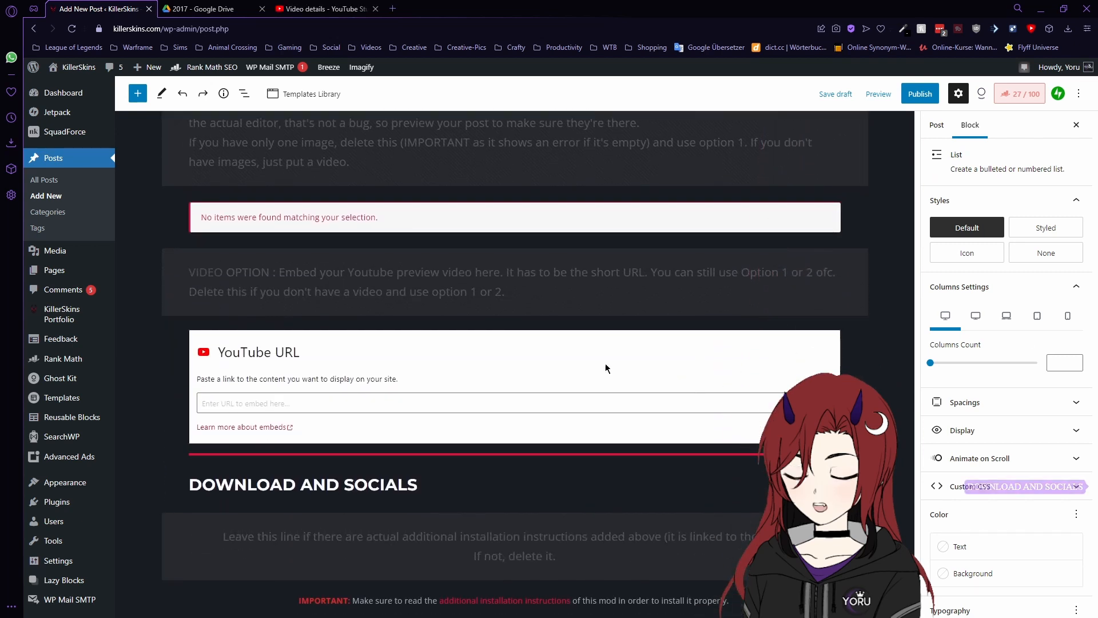
- Copy the Demonblade Diana video's short link from YouTube Studio and focus the WordPress embed's URL field
{"action": "left_click", "coordinate": [336, 7]}
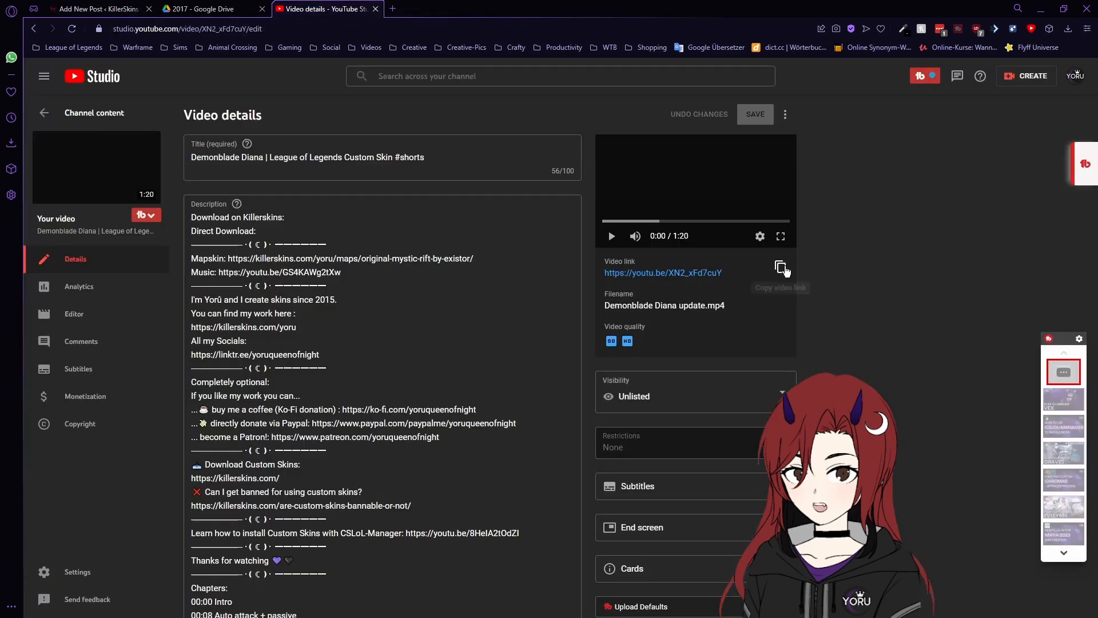
{"action": "left_click", "coordinate": [782, 267]}
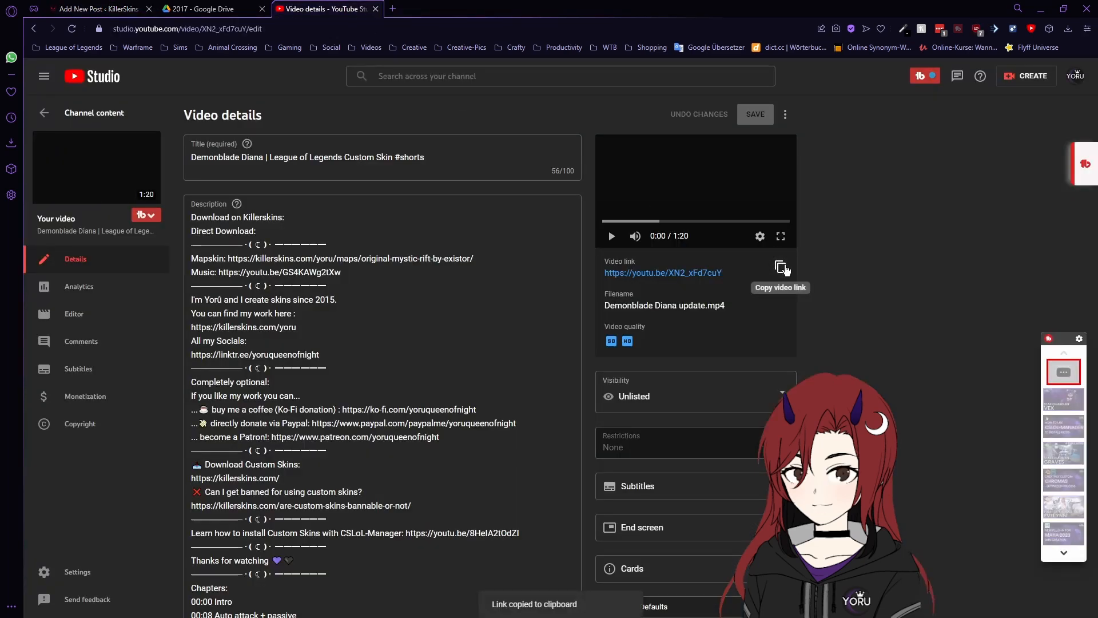
{"action": "left_click", "coordinate": [97, 8]}
{"action": "left_click", "coordinate": [304, 403]}
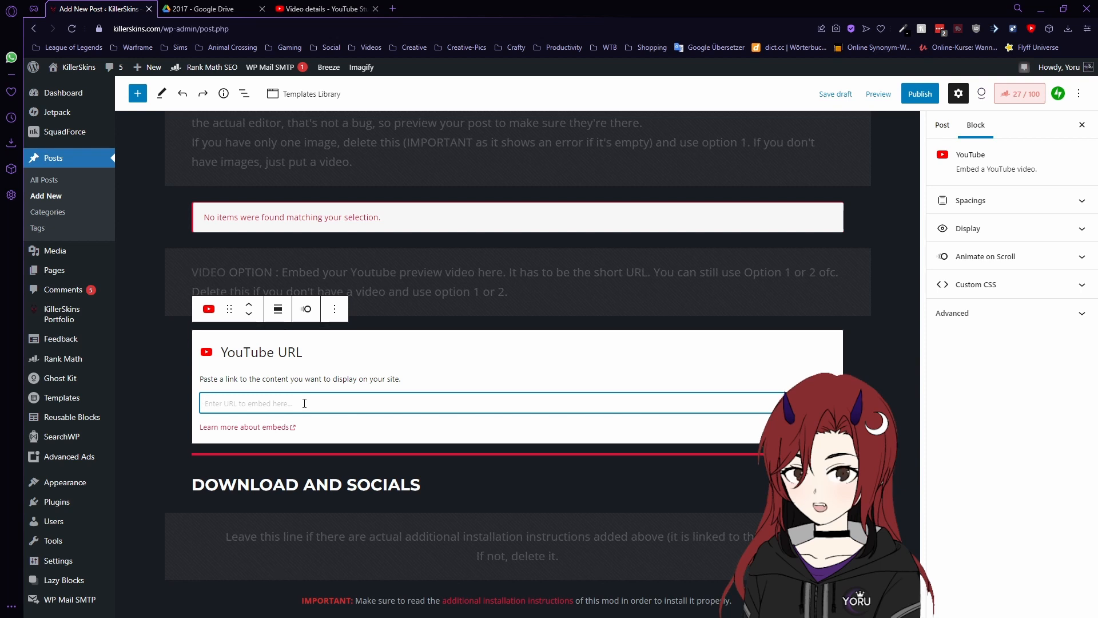
- Paste the Demonblade Diana link into the YouTube block to embed the shorts video
{"action": "key", "text": "ctrl+v"}
{"action": "key", "text": "Return"}
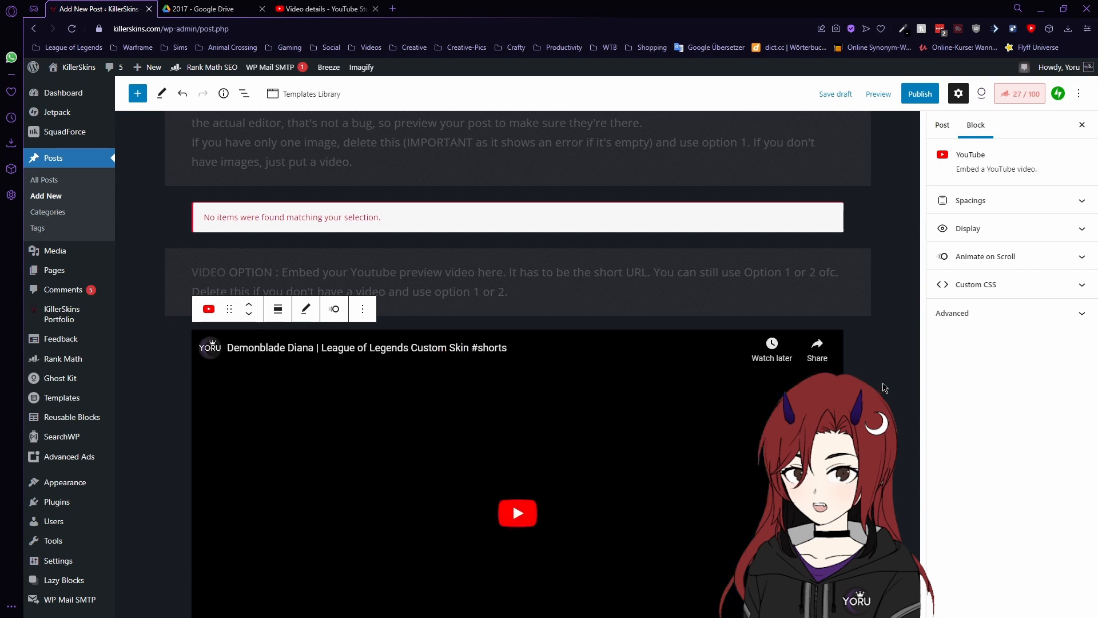
{"action": "scroll", "coordinate": [885, 388], "scroll_direction": "up", "scroll_amount": 1}
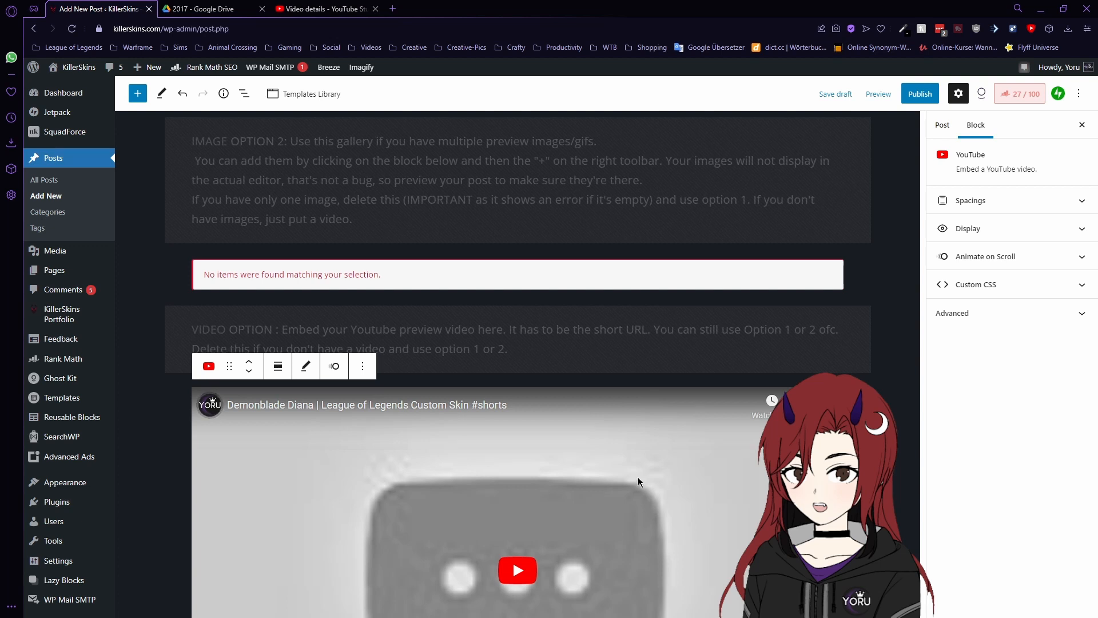
{"action": "scroll", "coordinate": [578, 431], "scroll_direction": "up", "scroll_amount": 1}
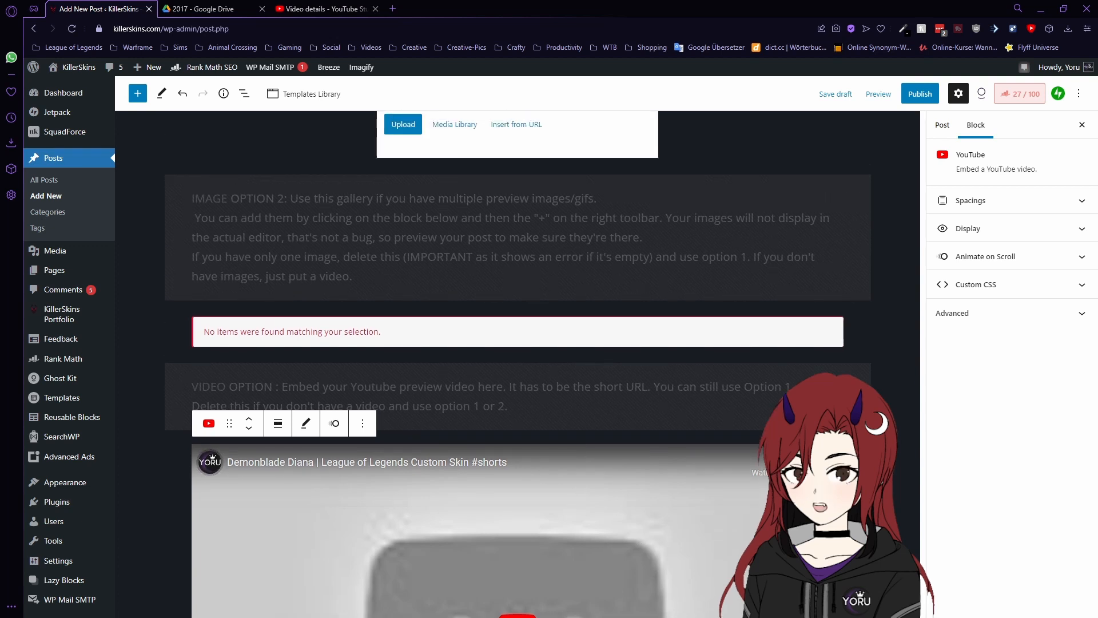
{"action": "scroll", "coordinate": [518, 363], "scroll_direction": "up", "scroll_amount": 2}
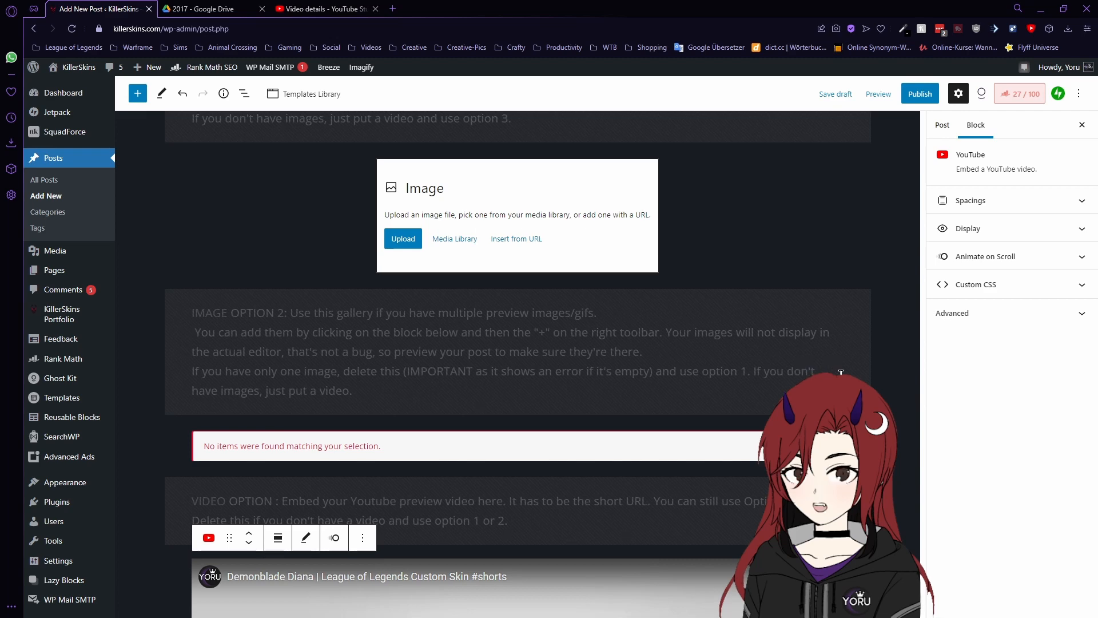
{"action": "scroll", "coordinate": [841, 372], "scroll_direction": "down", "scroll_amount": 10}
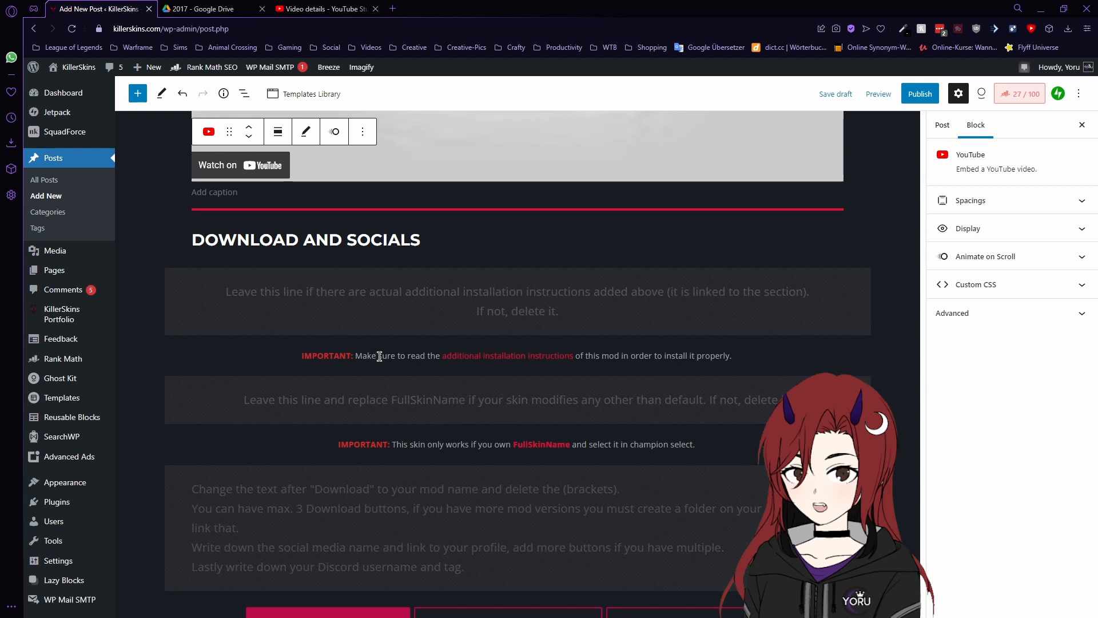
- Delete the IMPORTANT paragraph about additional installation instructions
{"action": "left_click", "coordinate": [482, 361]}
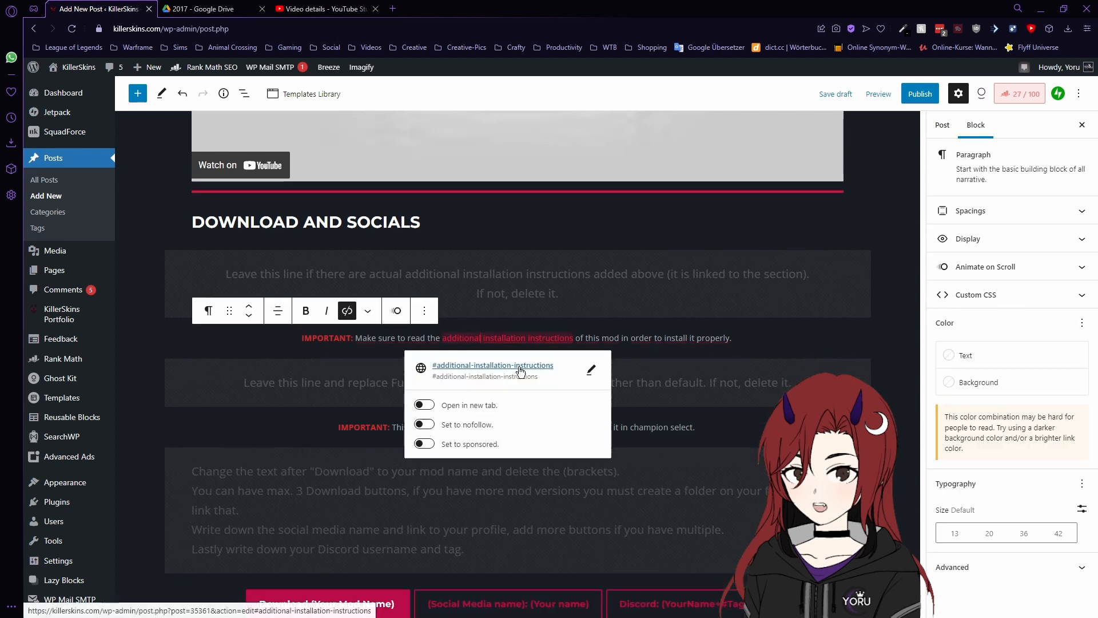
{"action": "left_click", "coordinate": [668, 339]}
{"action": "left_click_drag", "start_coordinate": [729, 332], "coordinate": [299, 338]}
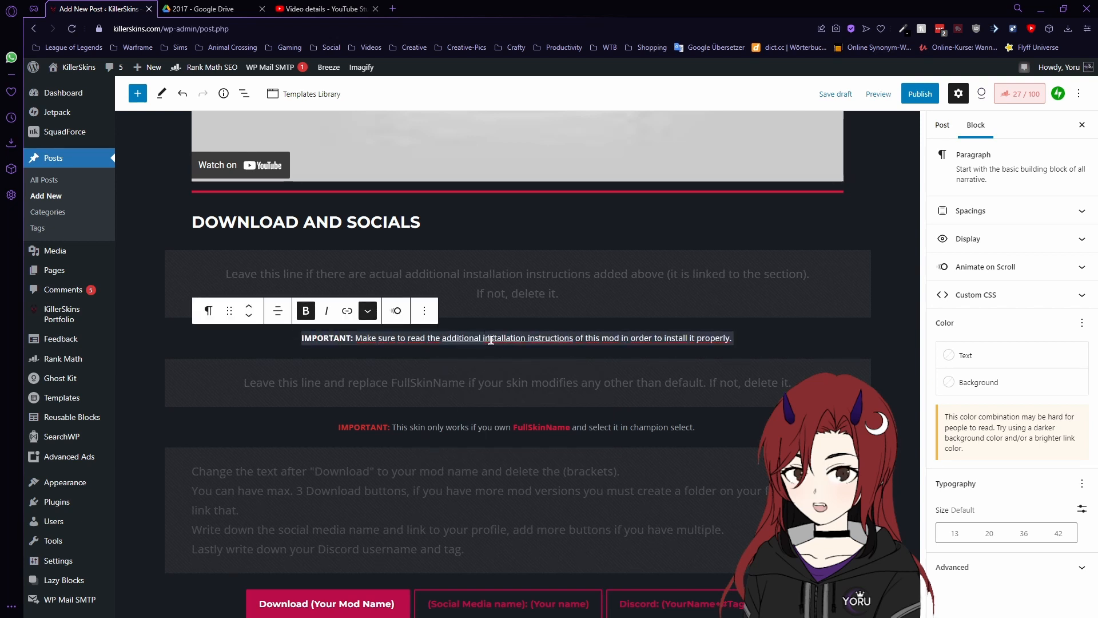
{"action": "left_click", "coordinate": [424, 311]}
{"action": "left_click", "coordinate": [450, 572]}
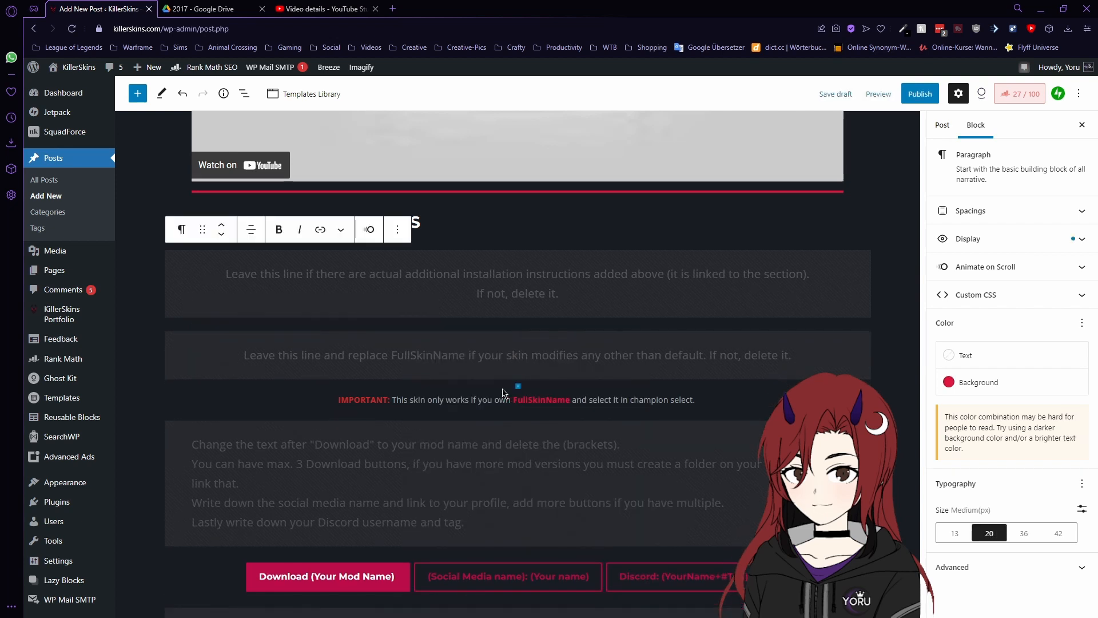
{"action": "scroll", "coordinate": [500, 388], "scroll_direction": "down", "scroll_amount": 1}
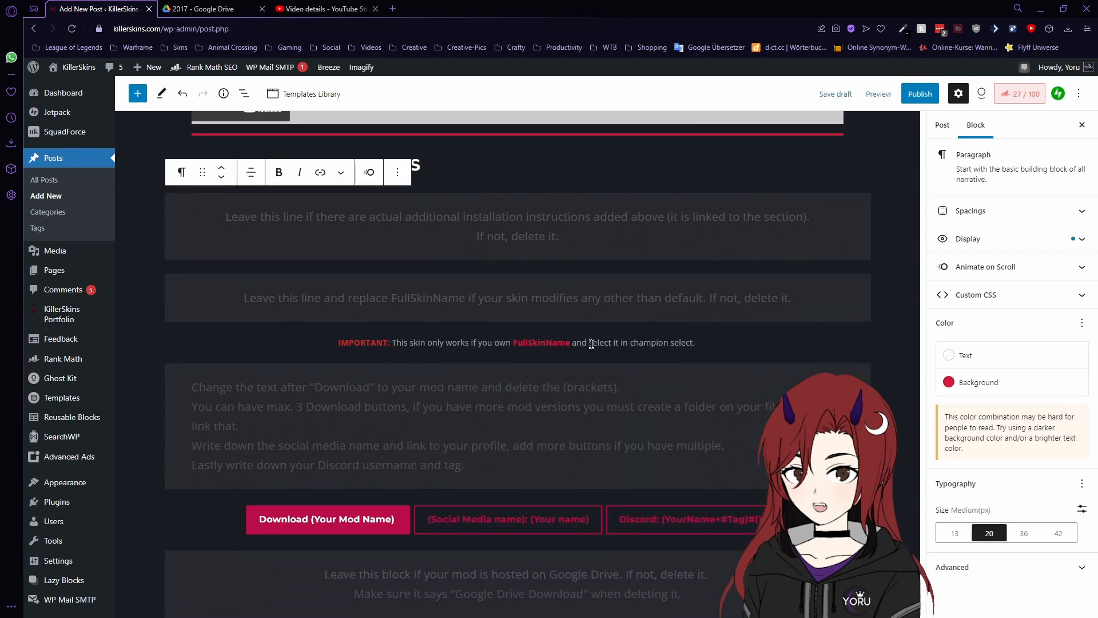
- Delete the IMPORTANT paragraph about FullSkinName ownership
{"action": "left_click_drag", "start_coordinate": [699, 344], "coordinate": [572, 345]}
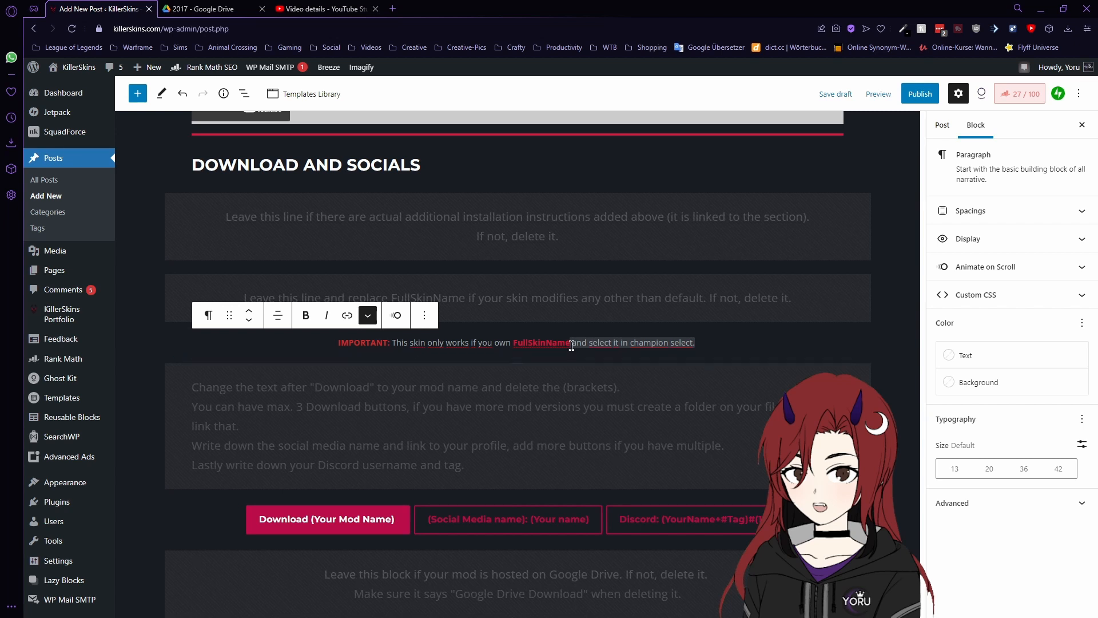
{"action": "left_click", "coordinate": [430, 319]}
{"action": "left_click", "coordinate": [488, 578]}
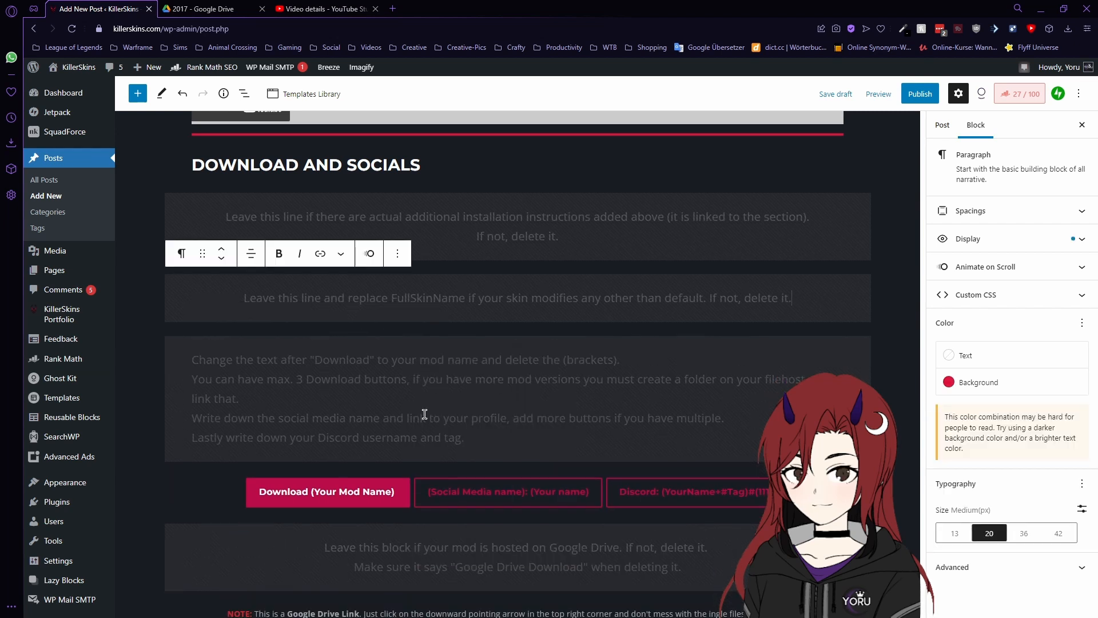
{"action": "scroll", "coordinate": [425, 414], "scroll_direction": "down", "scroll_amount": 3}
{"action": "left_click", "coordinate": [330, 330]}
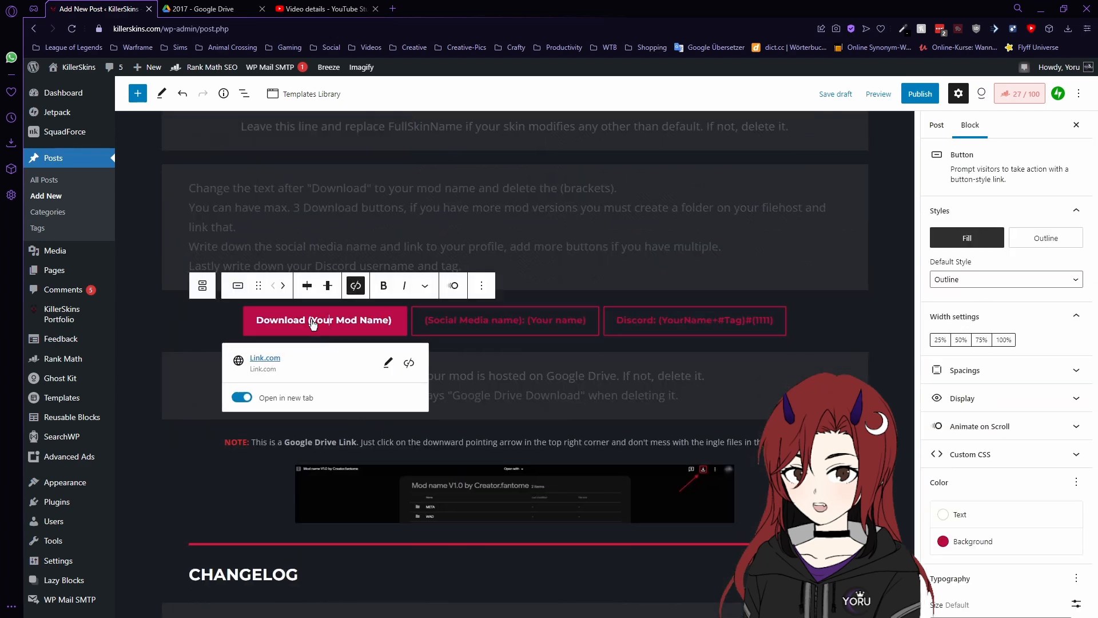
- Replace the (Your Mod Name) placeholder so the first button reads 'Download Demonblade Diana'
{"action": "left_click_drag", "start_coordinate": [319, 326], "coordinate": [392, 325]}
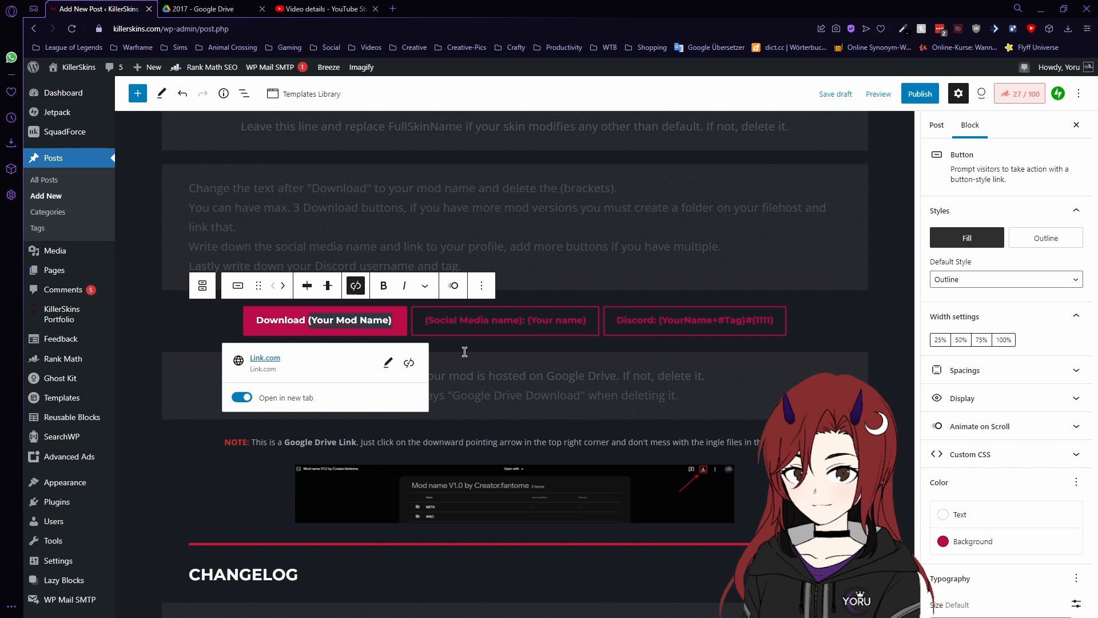
{"action": "type", "text": "Demonblade "}
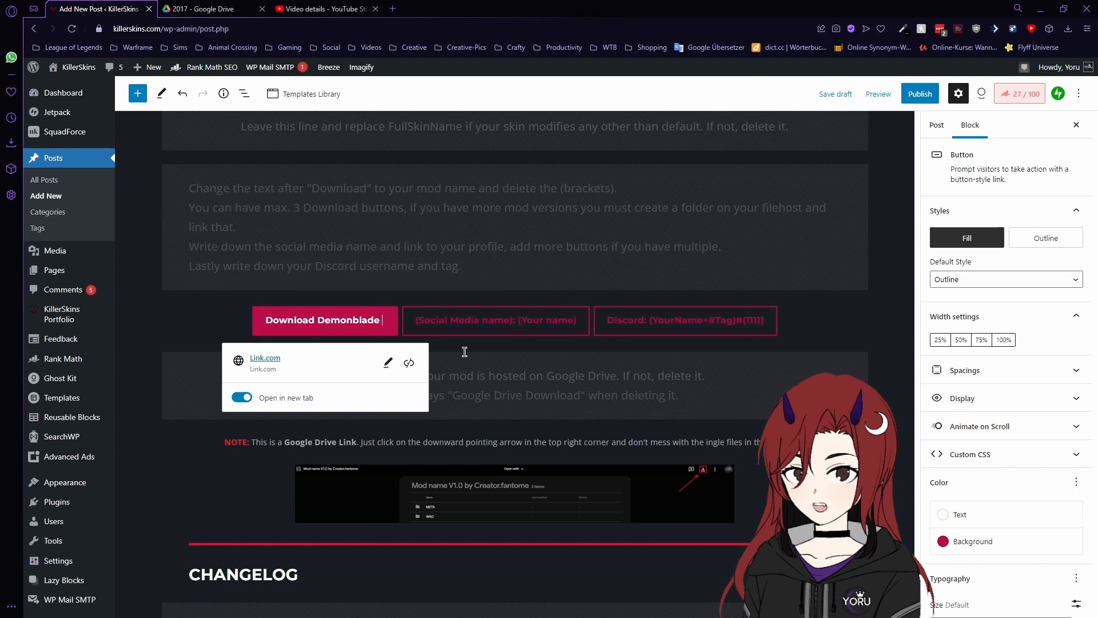
{"action": "type", "text": "Diana"}
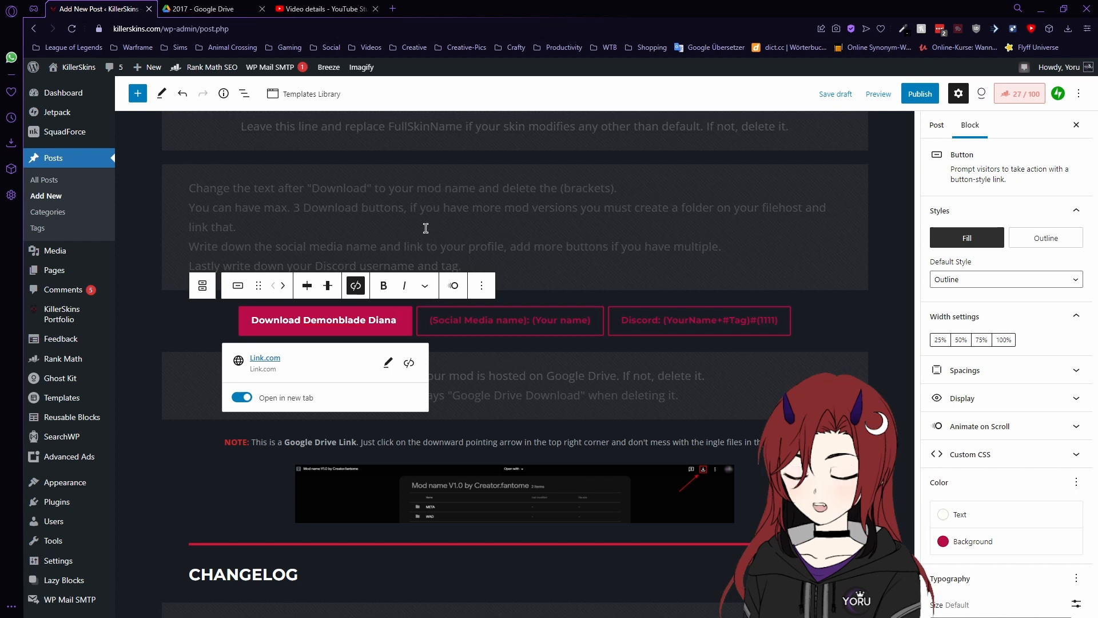
{"action": "left_click", "coordinate": [200, 8]}
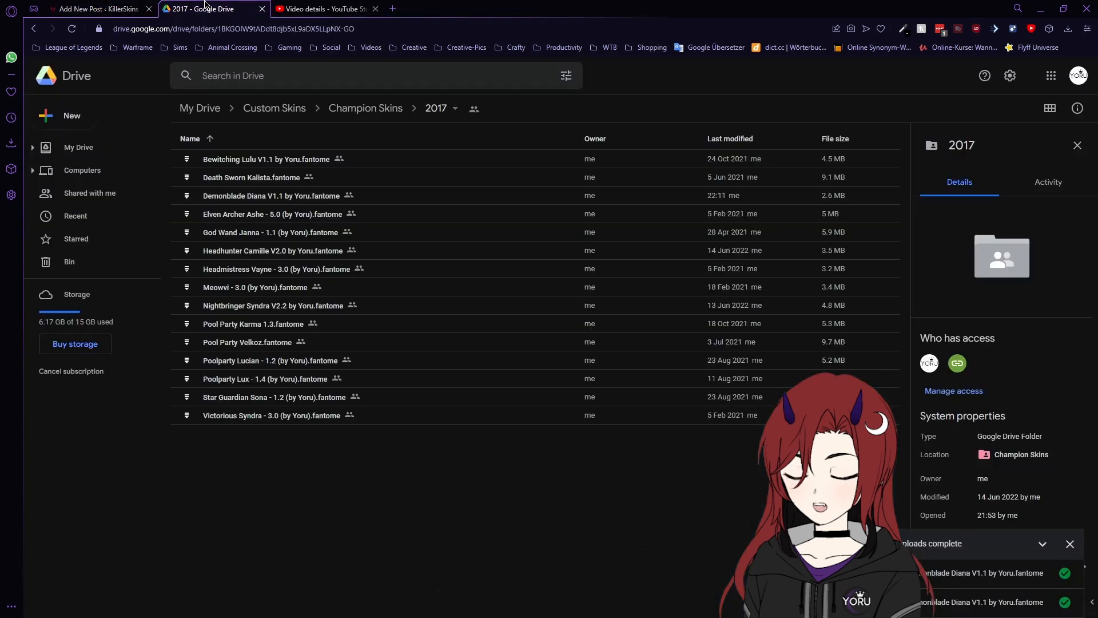
- Copy the anyone-with-the-link share link for the Demonblade Diana V1.1 archive
{"action": "left_click", "coordinate": [255, 197]}
{"action": "right_click", "coordinate": [256, 196]}
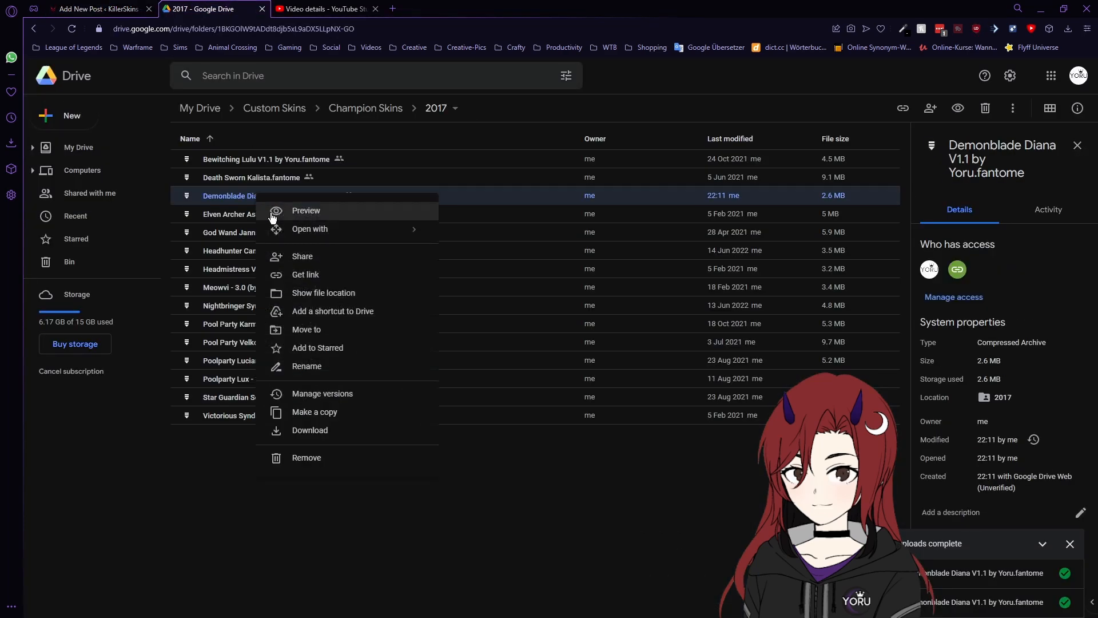
{"action": "left_click", "coordinate": [309, 275]}
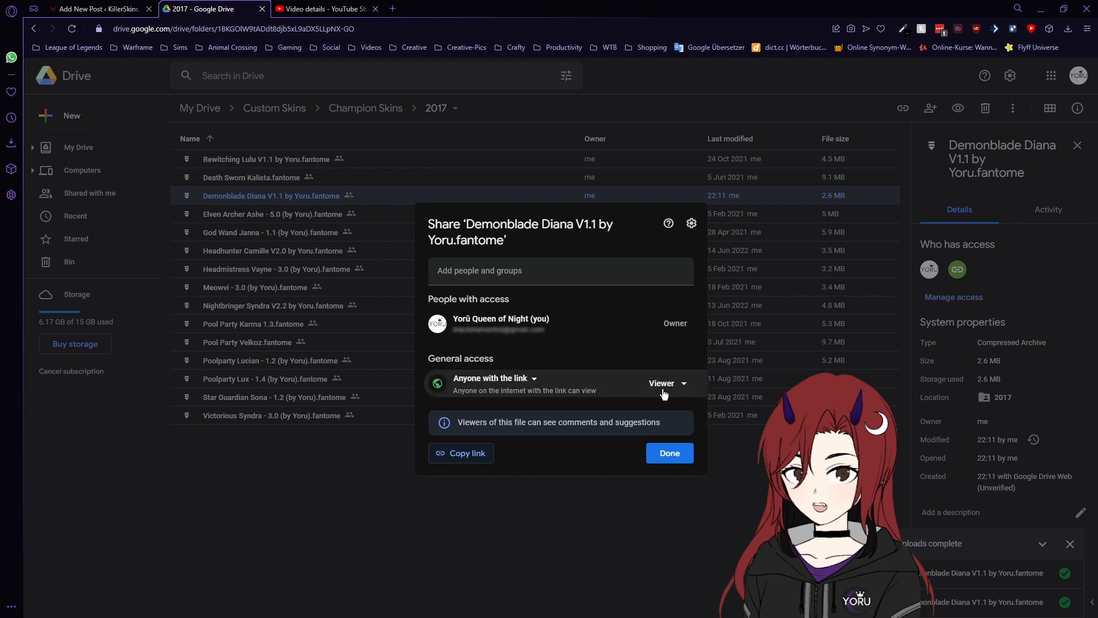
{"action": "left_click", "coordinate": [470, 454]}
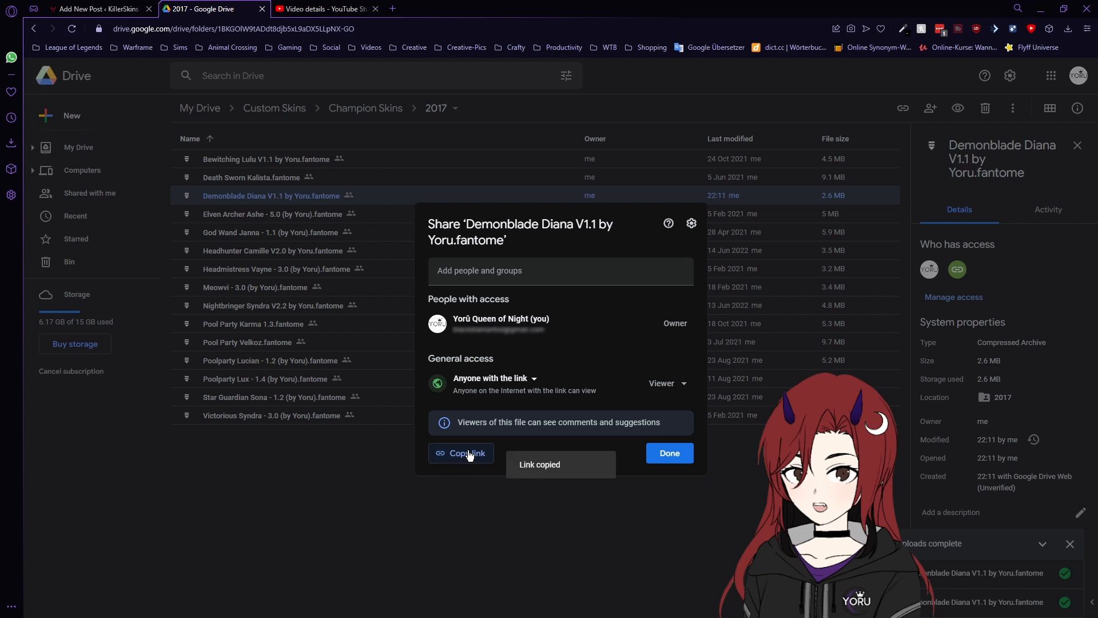
{"action": "left_click", "coordinate": [664, 454]}
{"action": "key", "text": "ctrl+Tab"}
{"action": "left_click", "coordinate": [395, 359]}
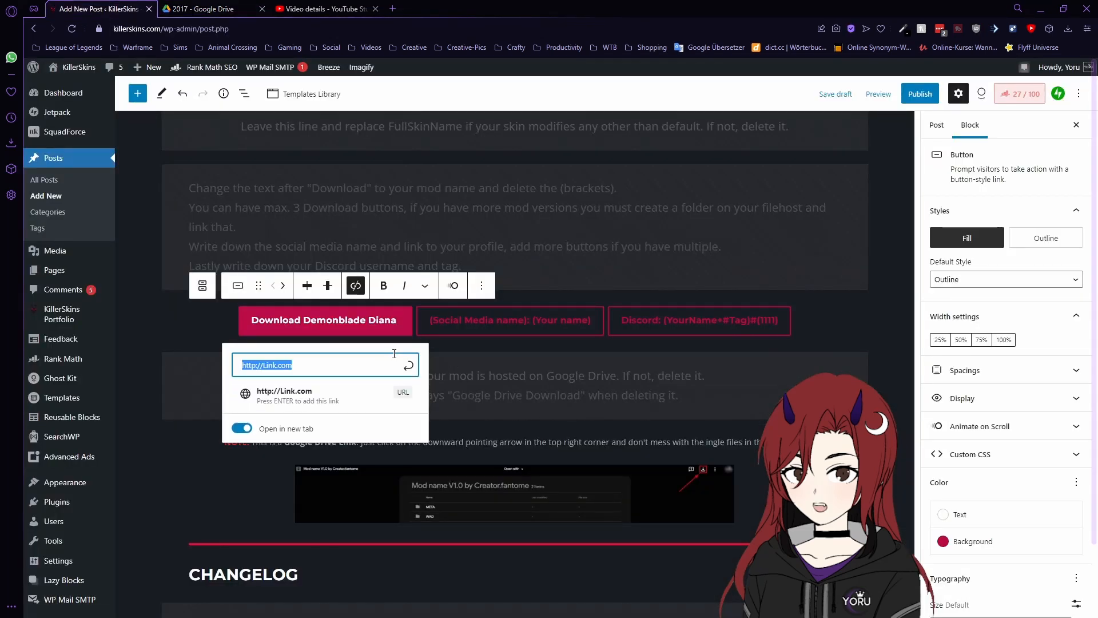
- Point the download button at the copied Drive link, opening in a new tab
{"action": "key", "text": "ctrl+v"}
{"action": "key", "text": "Return"}
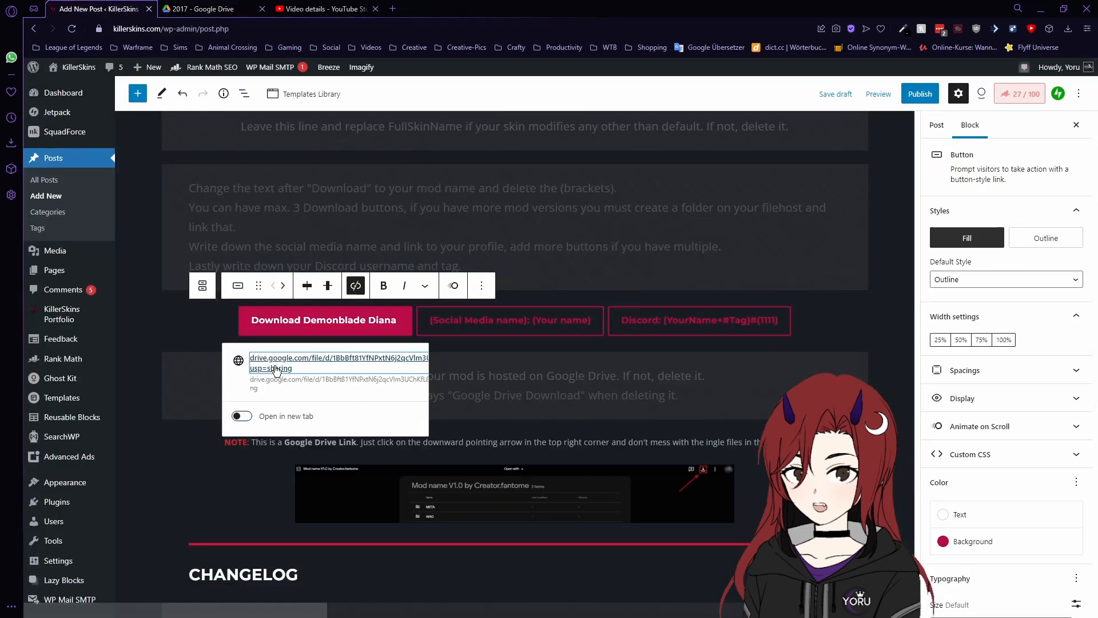
{"action": "left_click", "coordinate": [242, 416]}
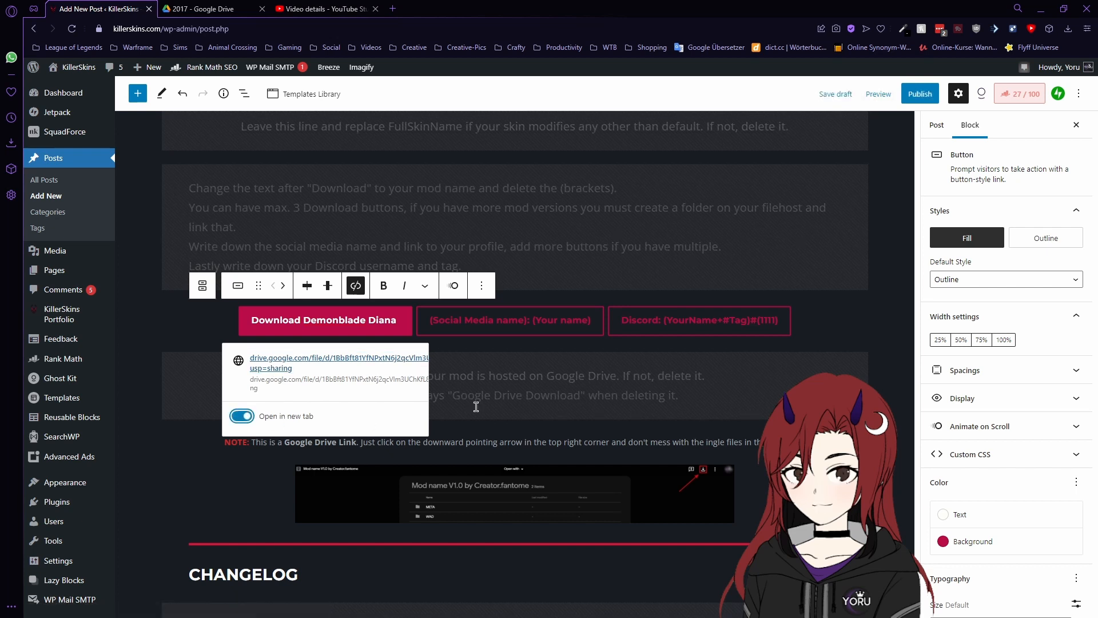
- Relabel the social button 'My Socials' and link it to the creator's profile in a new tab
{"action": "left_click", "coordinate": [543, 329]}
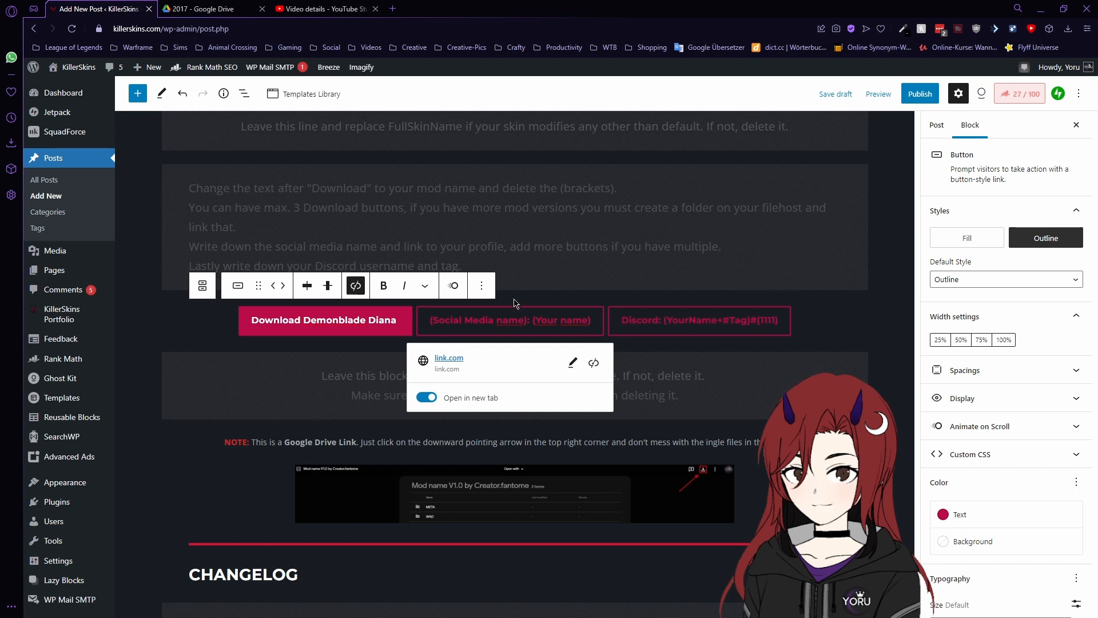
{"action": "left_click_drag", "start_coordinate": [594, 326], "coordinate": [454, 333]}
{"action": "left_click", "coordinate": [480, 328]}
{"action": "left_click_drag", "start_coordinate": [600, 326], "coordinate": [434, 326]}
{"action": "type", "text": "My S"}
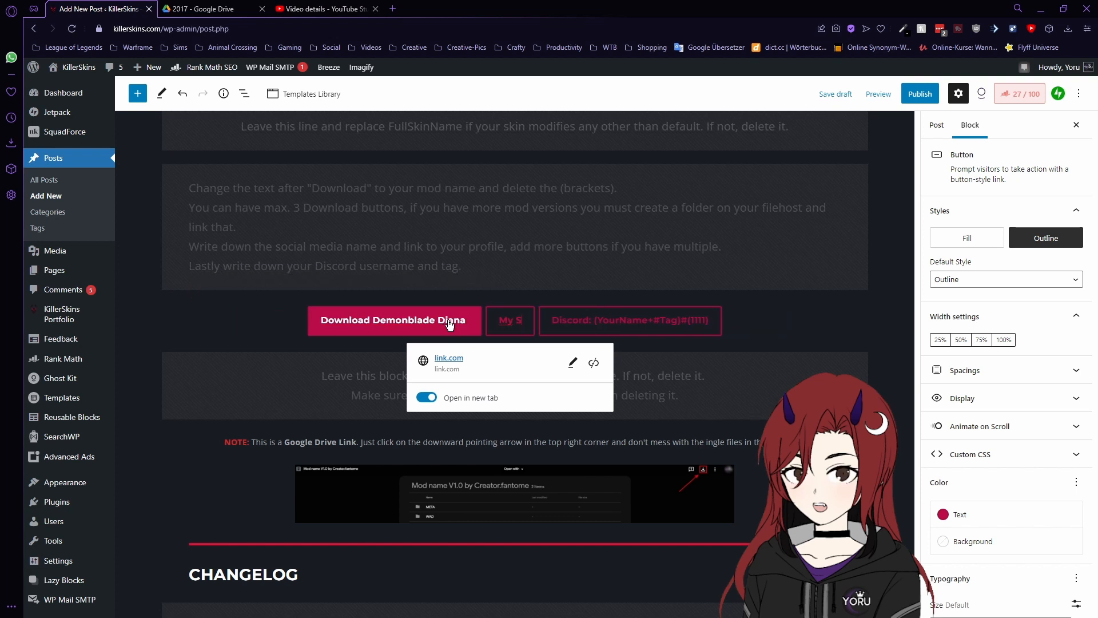
{"action": "type", "text": "ocials"}
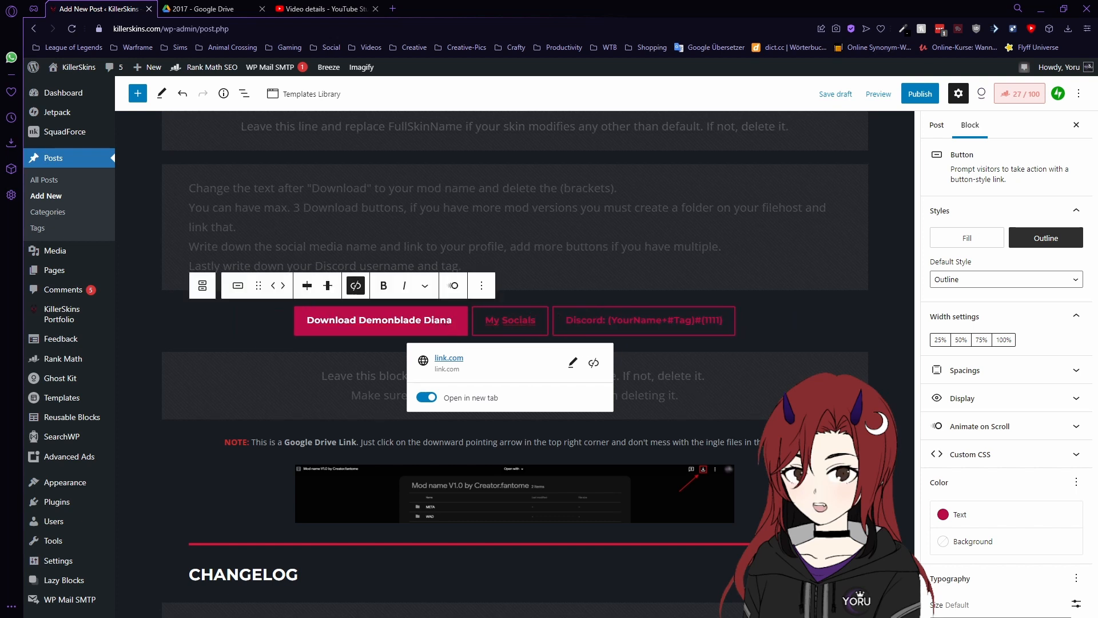
{"action": "left_click", "coordinate": [572, 362]}
{"action": "key", "text": "ctrl+v"}
{"action": "key", "text": "Return"}
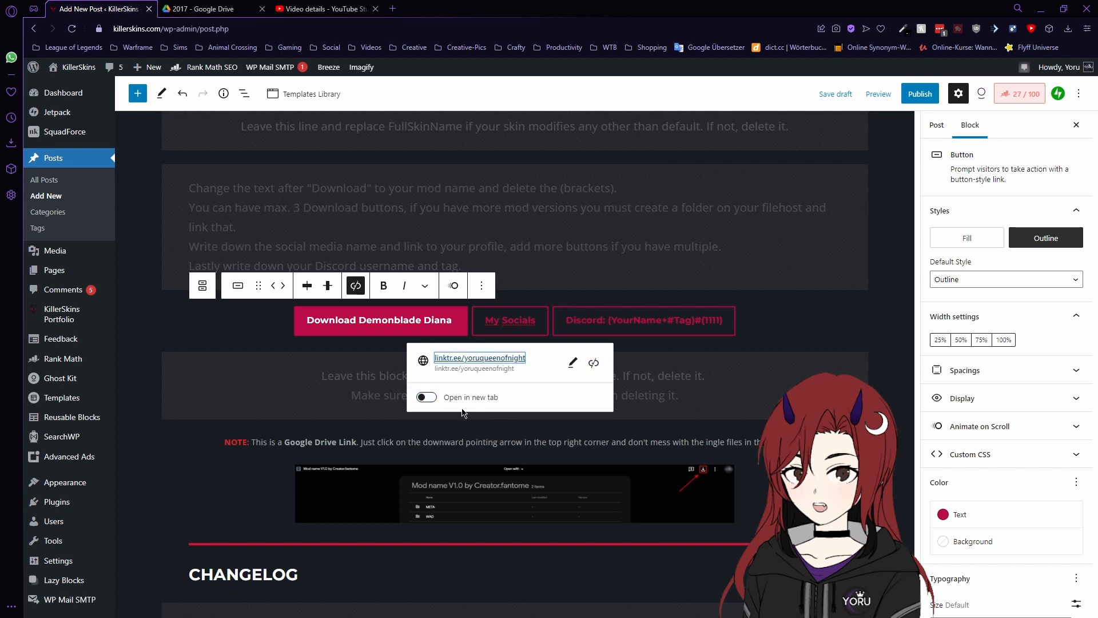
{"action": "left_click", "coordinate": [426, 397]}
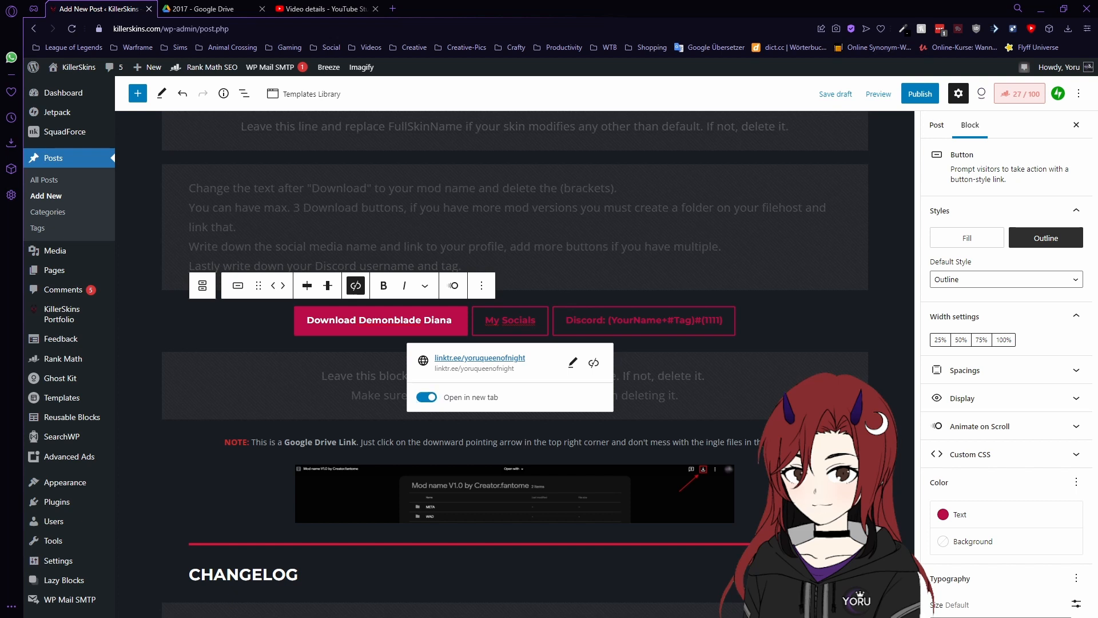
- Replace the Discord button placeholder with the creator's Discord username and tag
{"action": "left_click", "coordinate": [614, 330]}
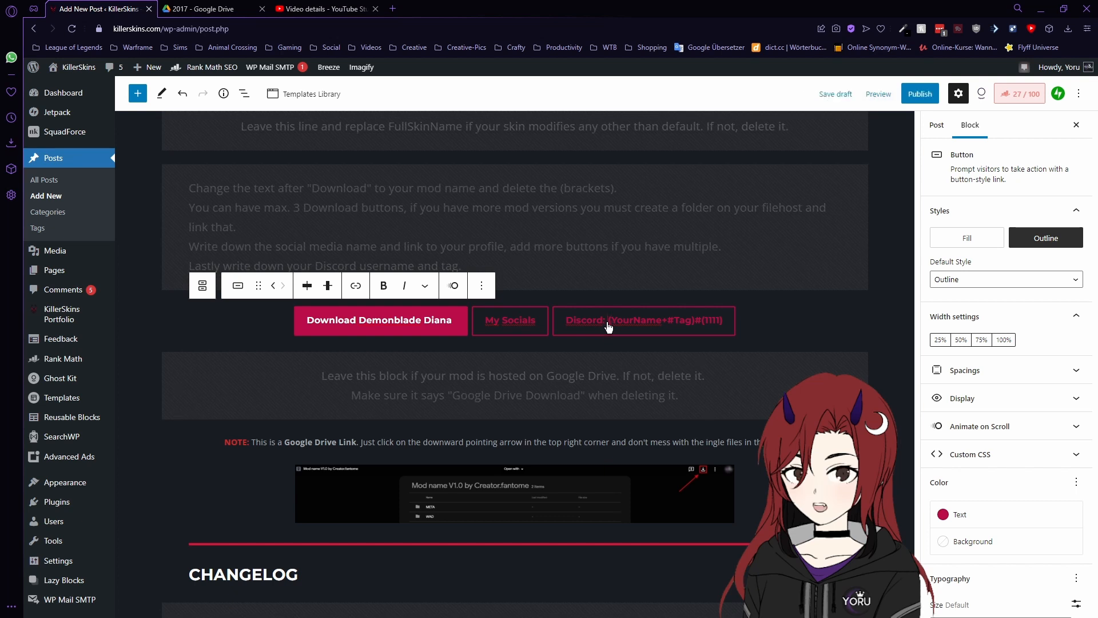
{"action": "left_click_drag", "start_coordinate": [608, 327], "coordinate": [724, 330]}
{"action": "type", "text": "Yoru#1006"}
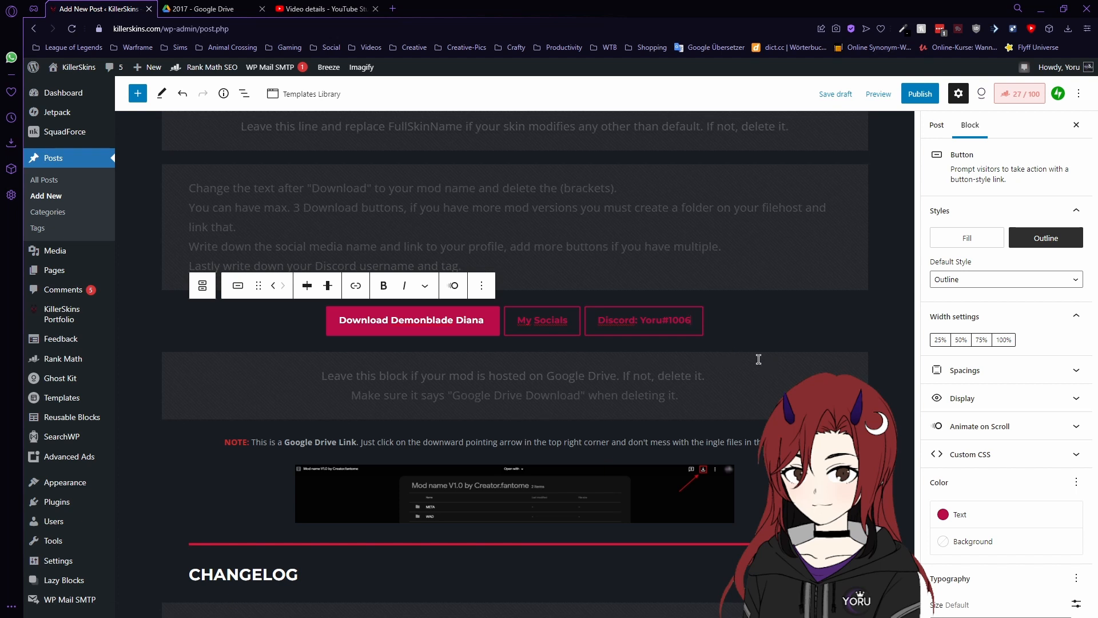
{"action": "scroll", "coordinate": [759, 359], "scroll_direction": "down", "scroll_amount": 1}
{"action": "left_click", "coordinate": [644, 405]}
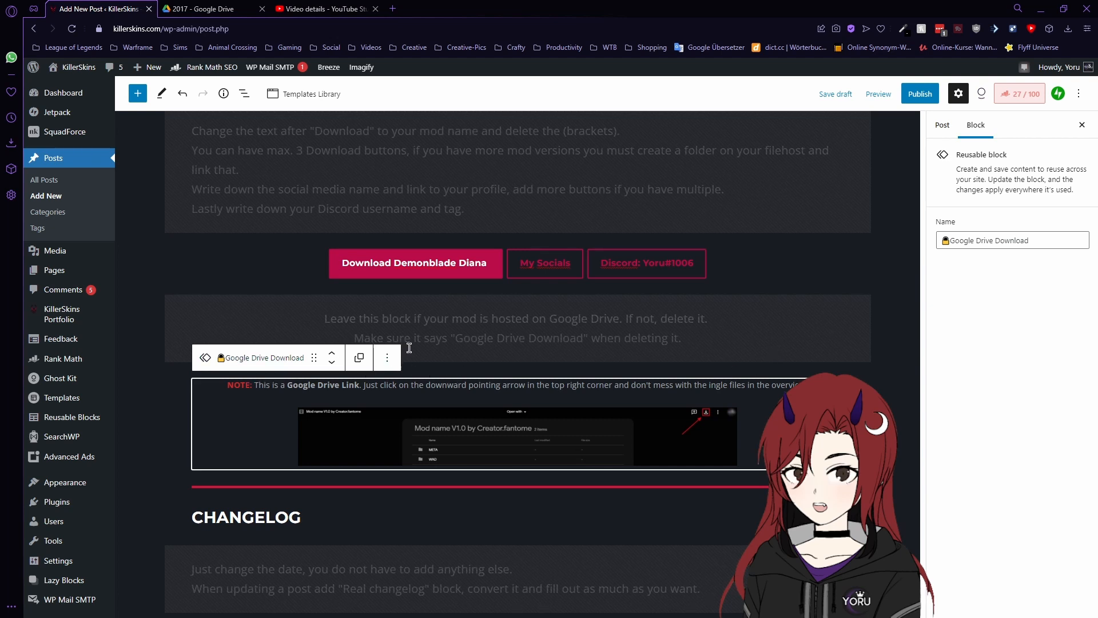
{"action": "left_click", "coordinate": [472, 269]}
{"action": "left_click", "coordinate": [401, 293]}
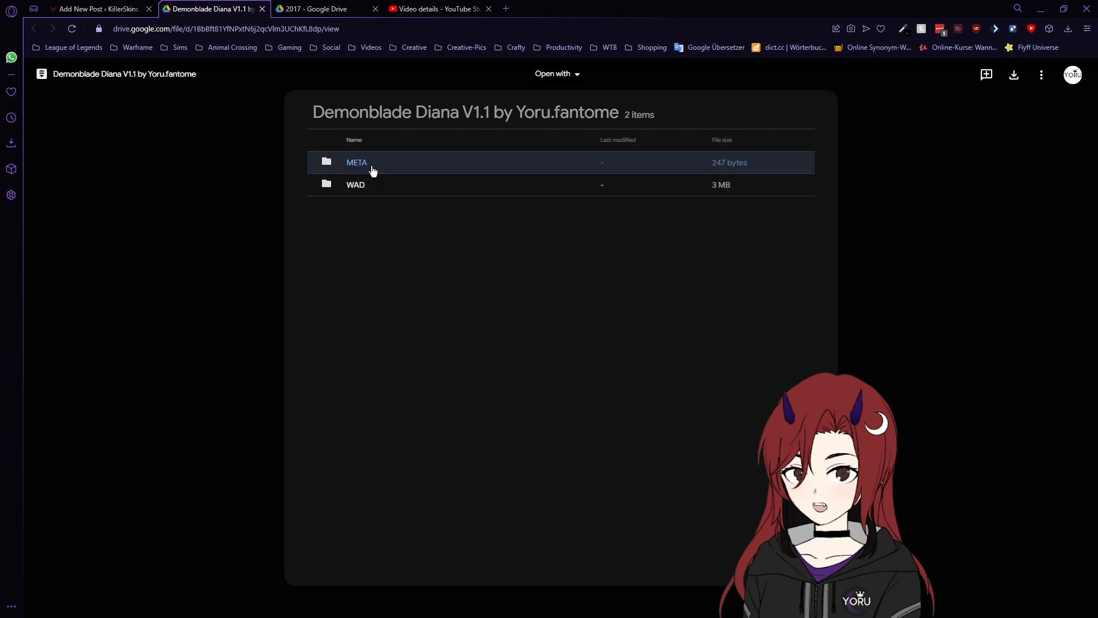
{"action": "left_click", "coordinate": [571, 74]}
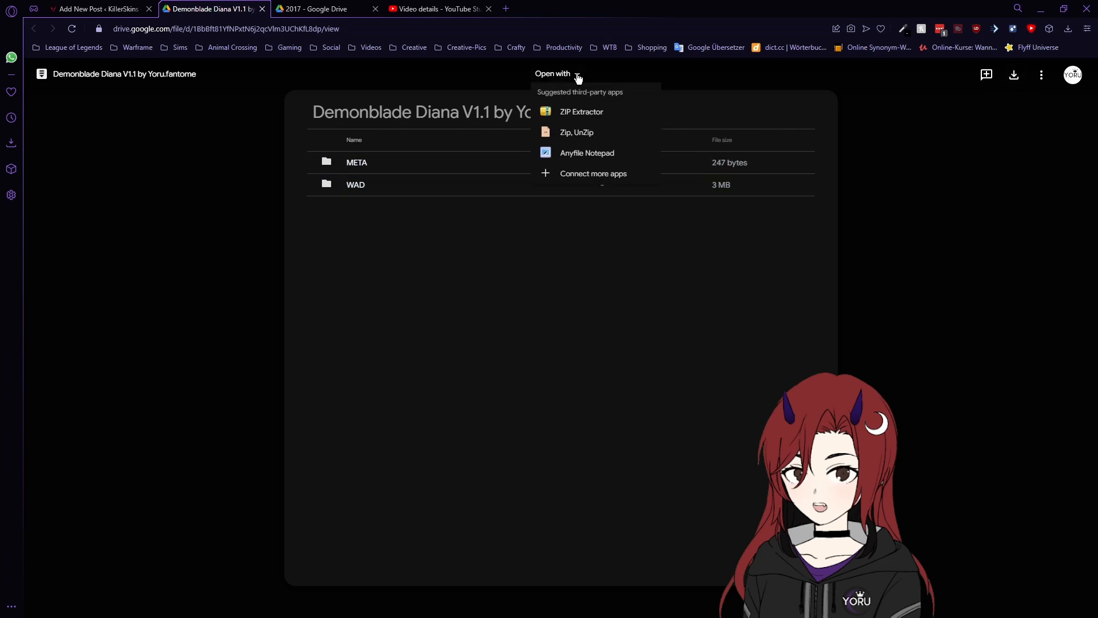
{"action": "left_click", "coordinate": [571, 75]}
{"action": "left_click", "coordinate": [98, 10]}
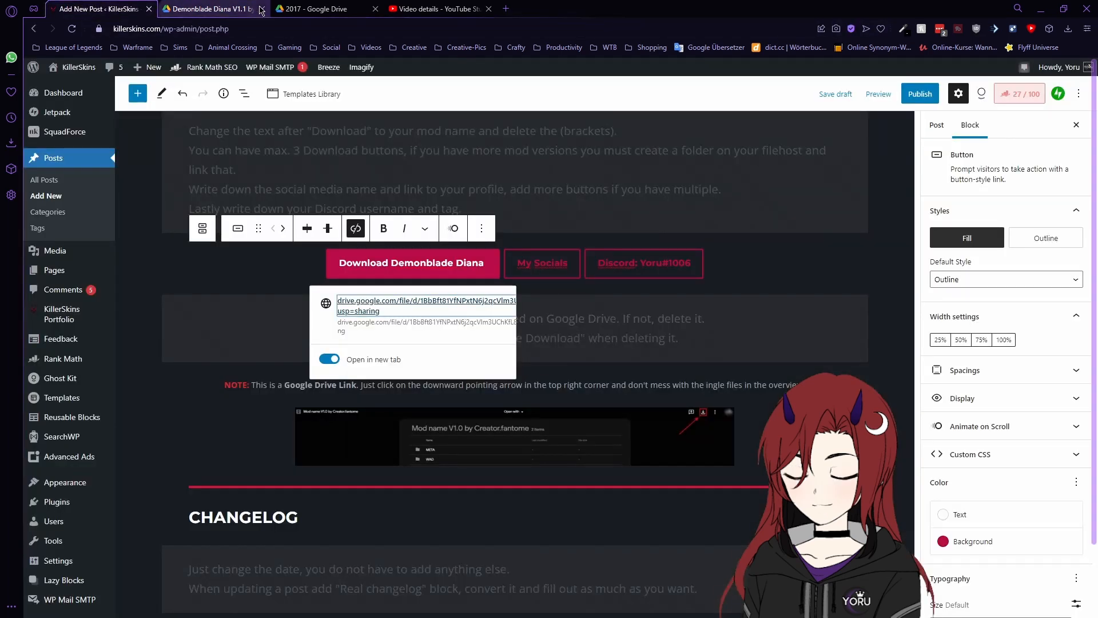
{"action": "left_click", "coordinate": [262, 8]}
{"action": "scroll", "coordinate": [502, 337], "scroll_direction": "down", "scroll_amount": 4}
{"action": "scroll", "coordinate": [501, 337], "scroll_direction": "down", "scroll_amount": 1}
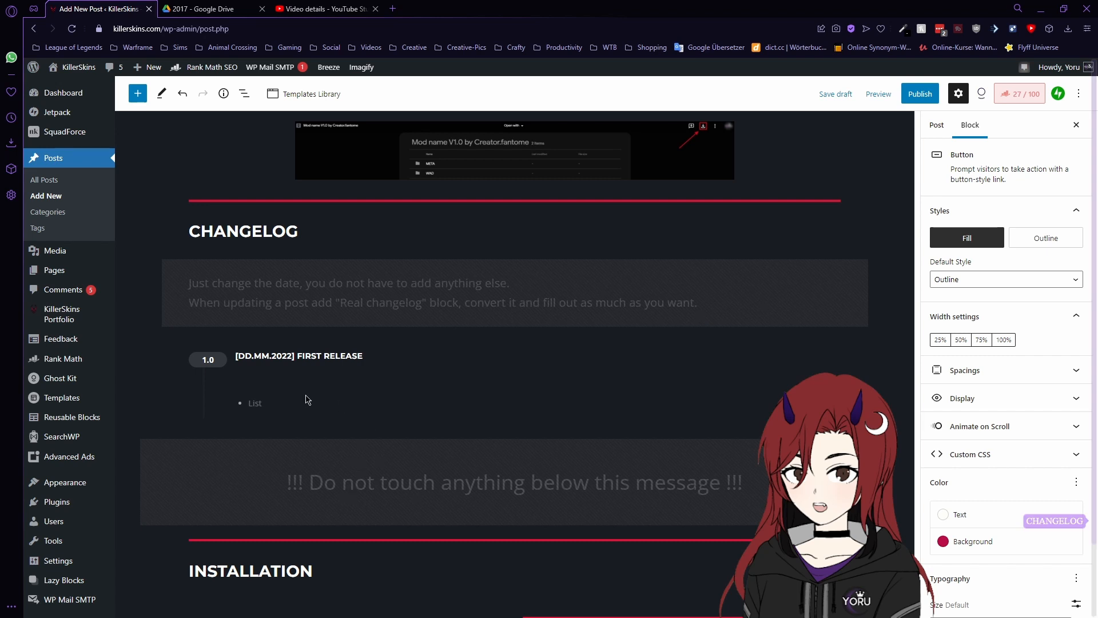
- Change the first release date from DD.MM.2022 to 25.06.2017
{"action": "left_click", "coordinate": [251, 357]}
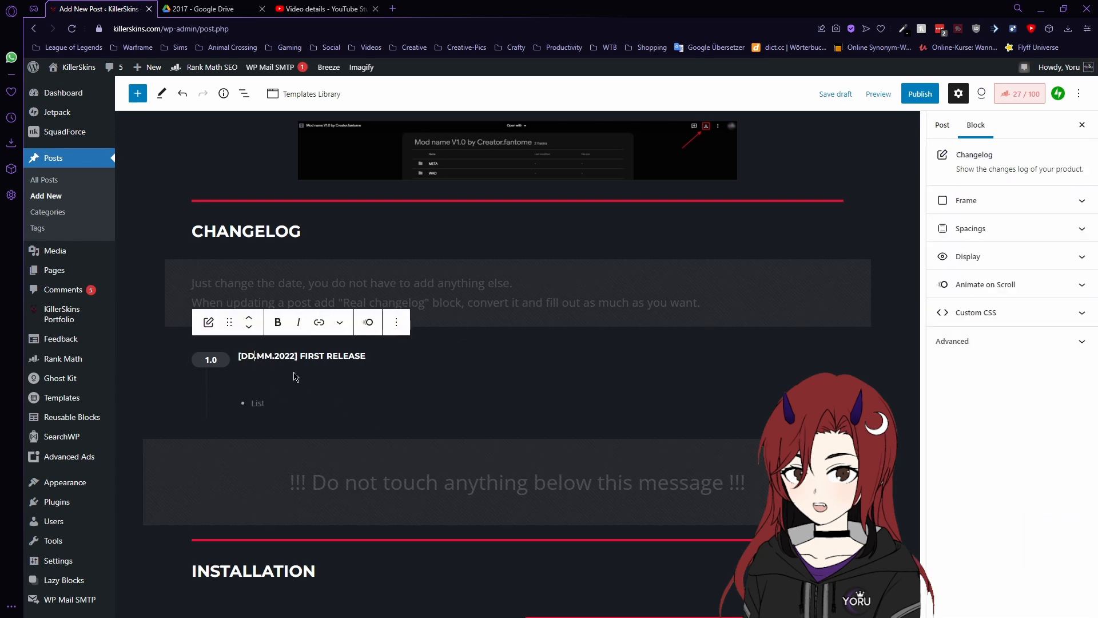
{"action": "key", "text": "BackSpace"}
{"action": "key", "text": "BackSpace"}
{"action": "type", "text": "25"}
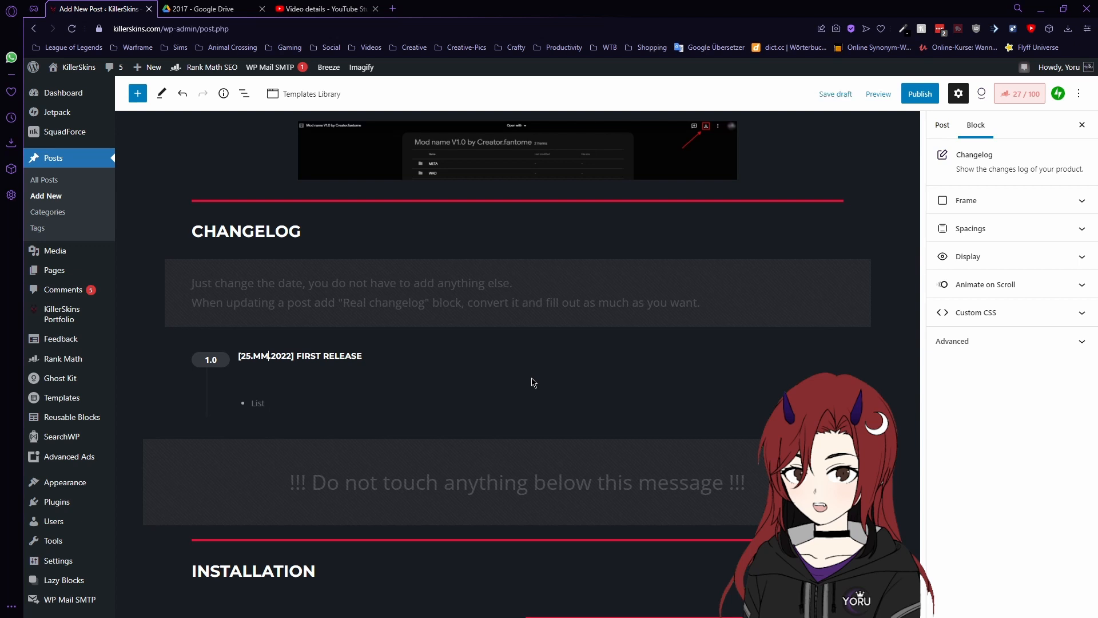
{"action": "key", "text": "BackSpace"}
{"action": "key", "text": "BackSpace"}
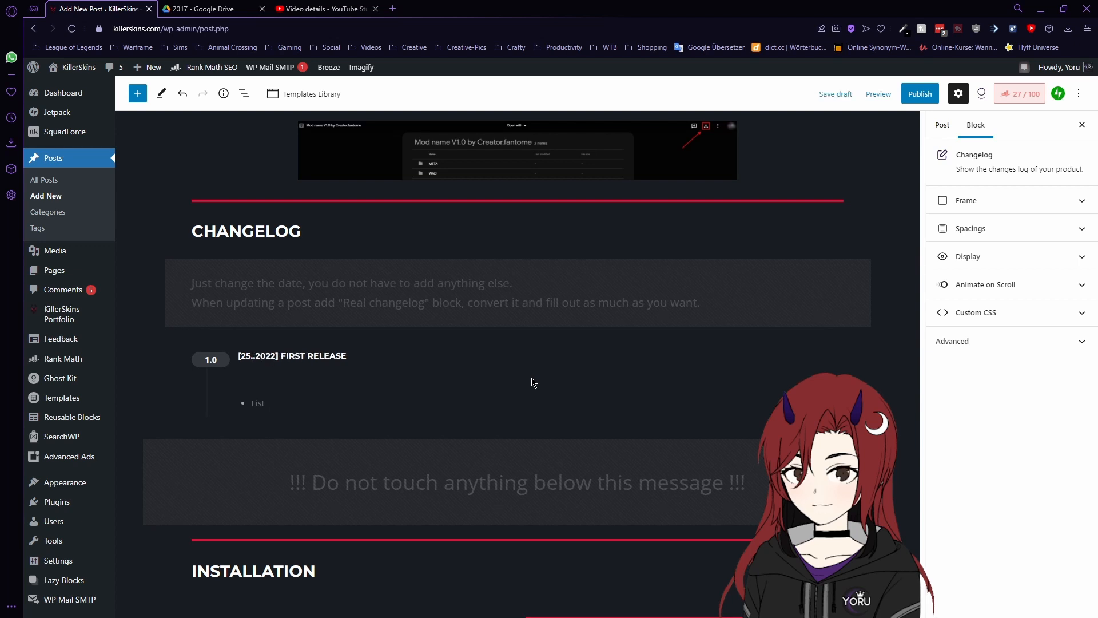
{"action": "type", "text": "06"}
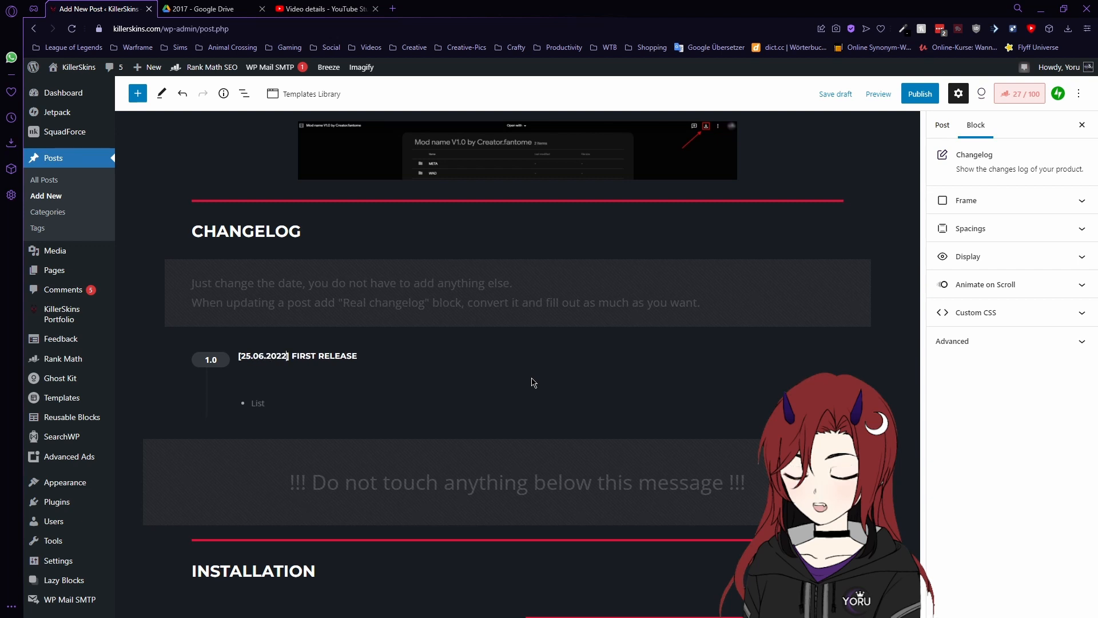
{"action": "key", "text": "Right"}
{"action": "key", "text": "Right"}
{"action": "key", "text": "Right"}
{"action": "key", "text": "Right"}
{"action": "key", "text": "Right"}
{"action": "key", "text": "BackSpace"}
{"action": "key", "text": "BackSpace"}
{"action": "type", "text": "17"}
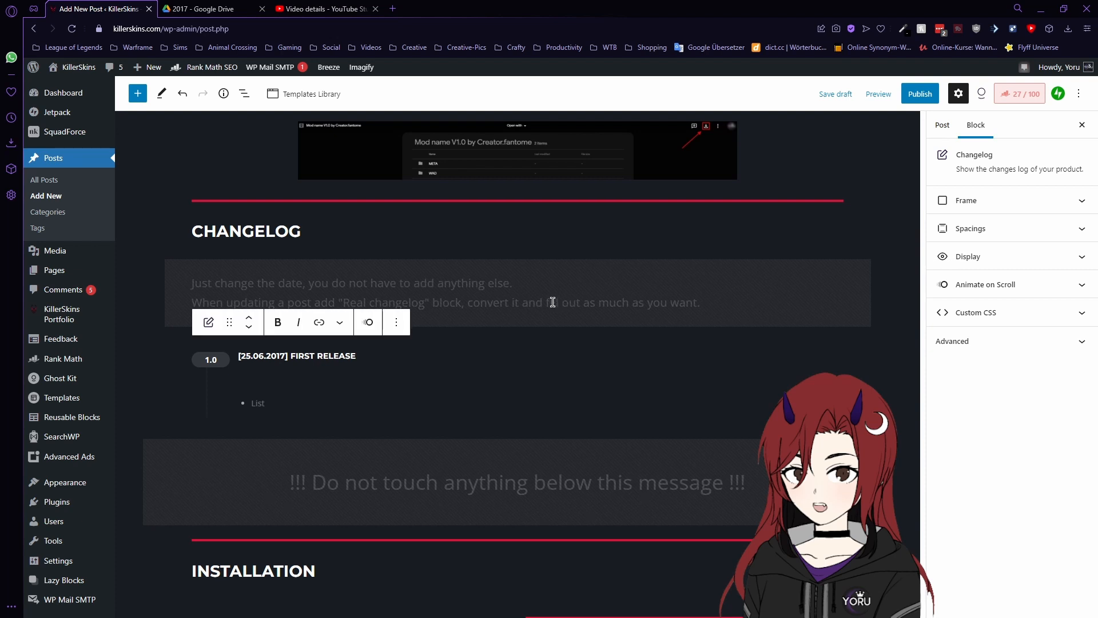
{"action": "left_click", "coordinate": [513, 308]}
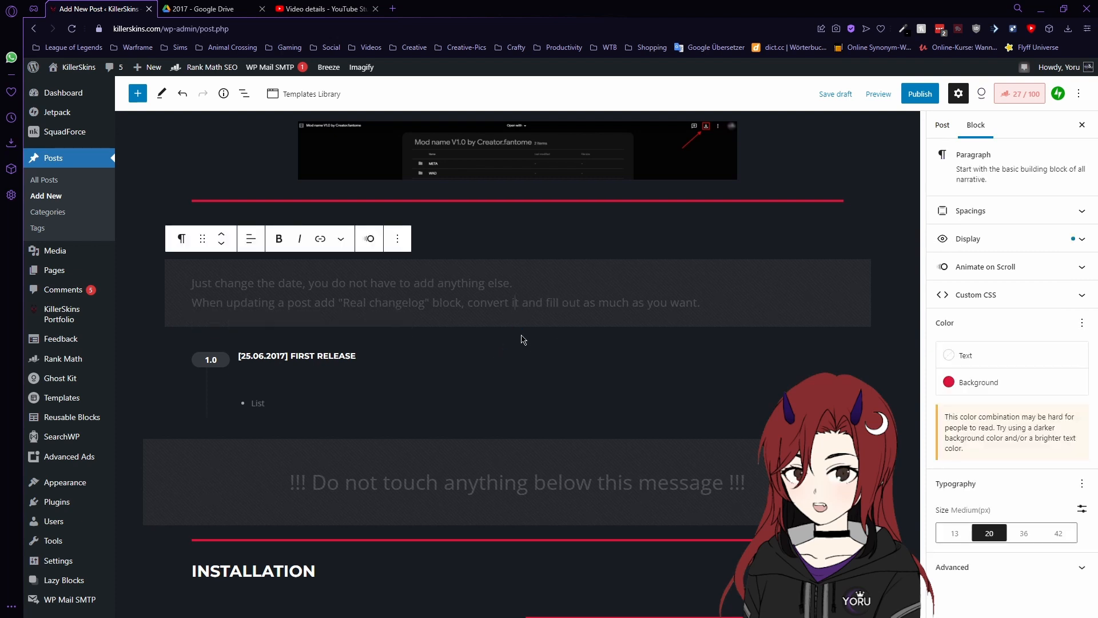
{"action": "mouse_move", "coordinate": [518, 341]}
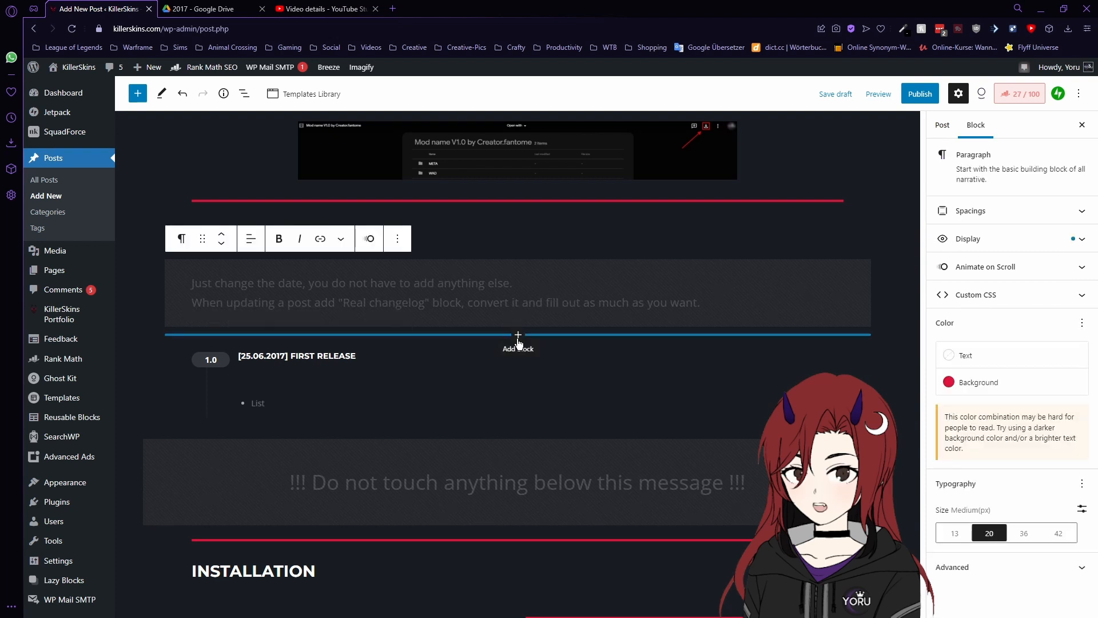
- Insert the 'Real changelog' reusable block below the changelog instructions paragraph
{"action": "left_click", "coordinate": [519, 340]}
{"action": "type", "text": "rea"}
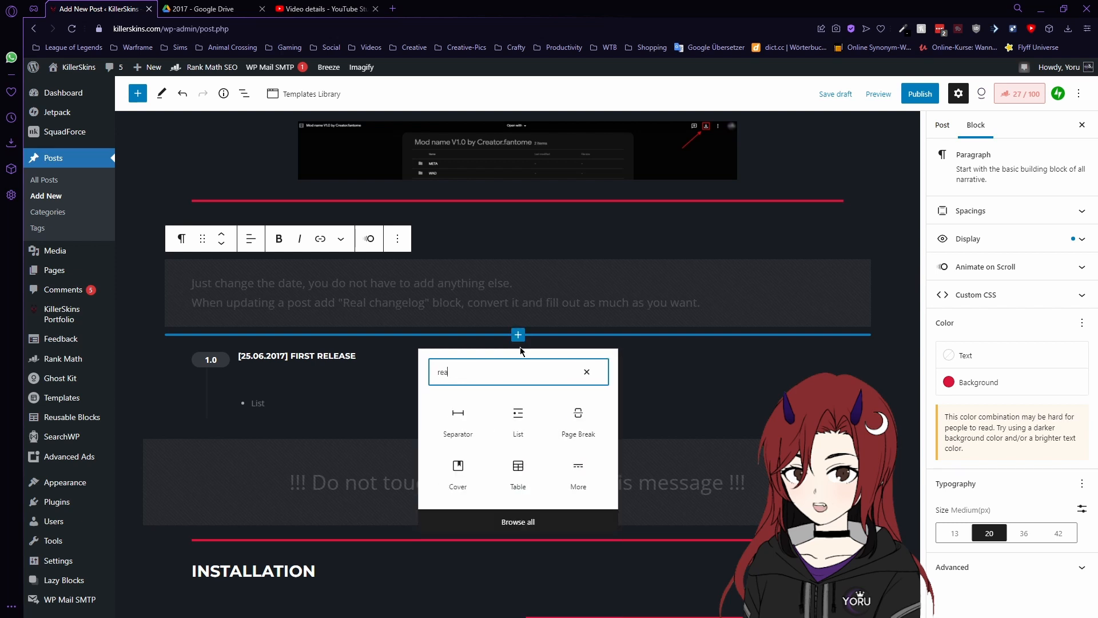
{"action": "type", "text": "l"}
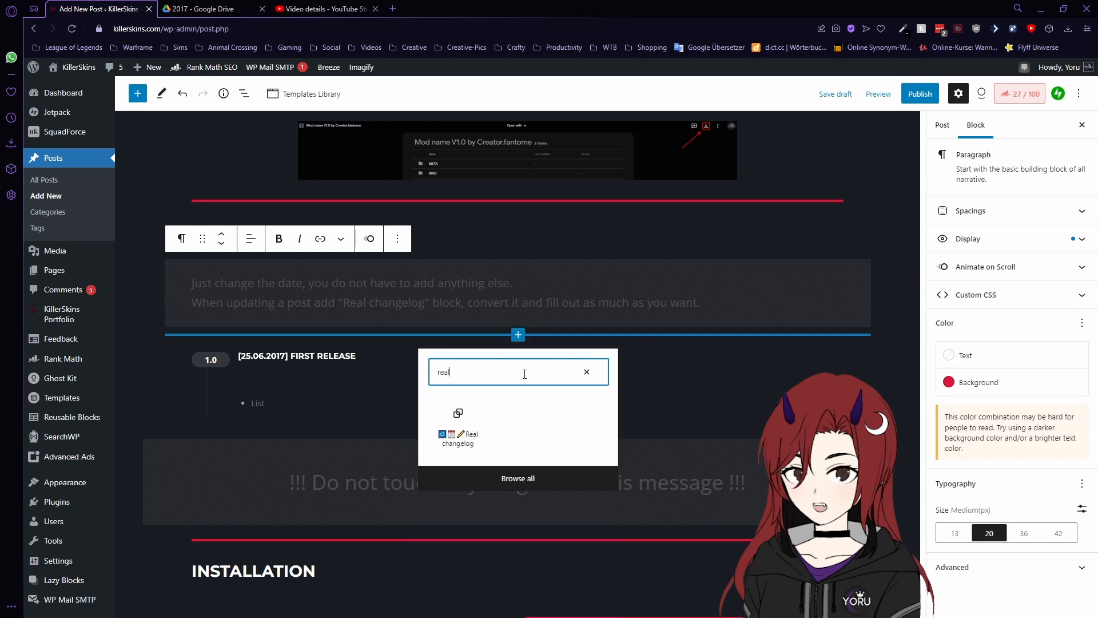
{"action": "left_click", "coordinate": [466, 429]}
{"action": "scroll", "coordinate": [305, 381], "scroll_direction": "down", "scroll_amount": 1}
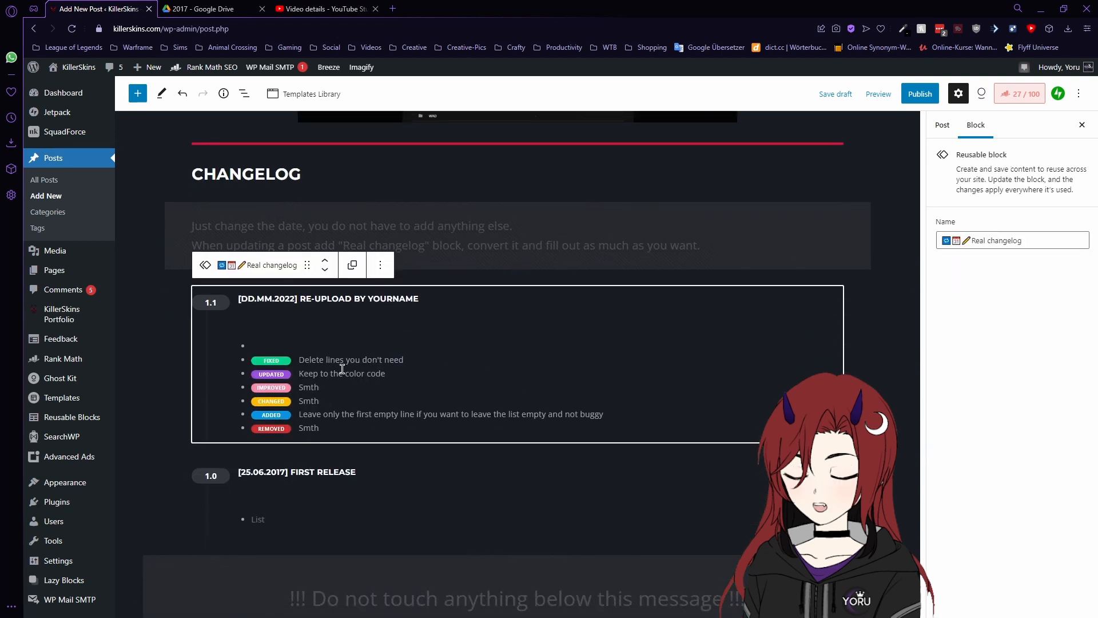
- Convert Real changelog to regular blocks and retitle the 1.1 entry '[24.09.2022] UPDATED FOR CSLOL'
{"action": "left_click", "coordinate": [354, 265]}
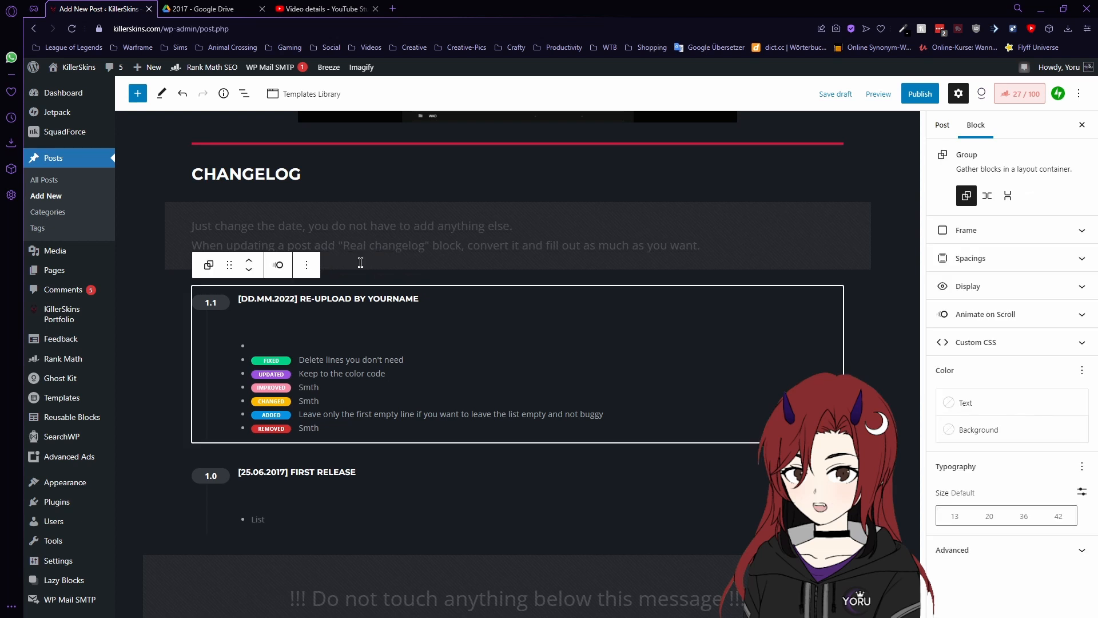
{"action": "left_click", "coordinate": [351, 298]}
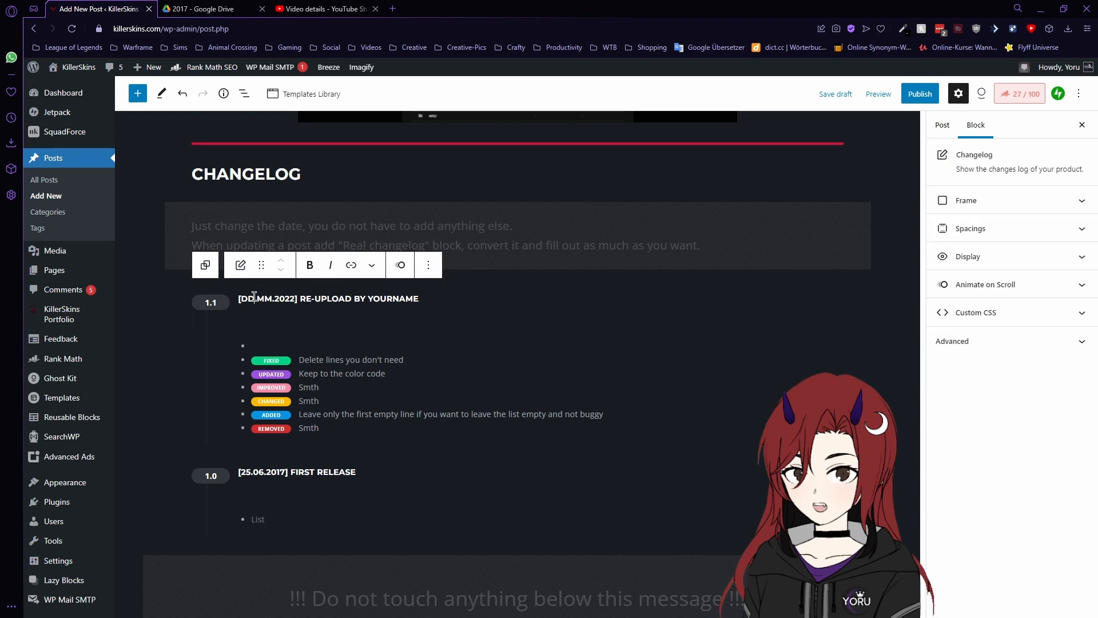
{"action": "key", "text": "BackSpace"}
{"action": "key", "text": "BackSpace"}
{"action": "type", "text": "24"}
{"action": "key", "text": "Right"}
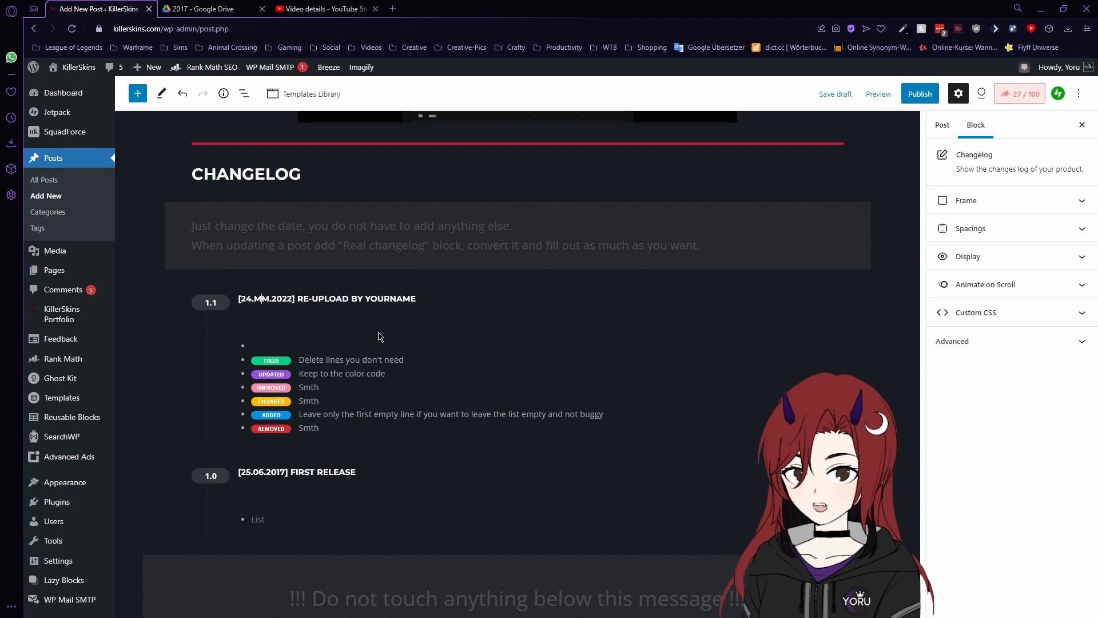
{"action": "key", "text": "BackSpace"}
{"action": "key", "text": "BackSpace"}
{"action": "type", "text": "09"}
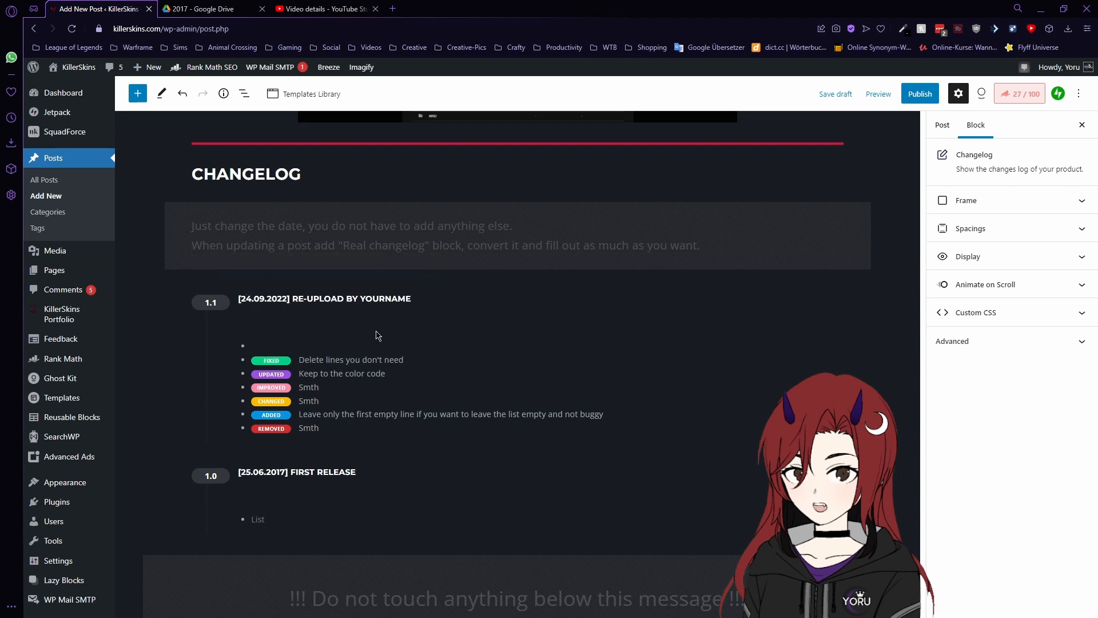
{"action": "left_click_drag", "start_coordinate": [292, 298], "coordinate": [414, 302]}
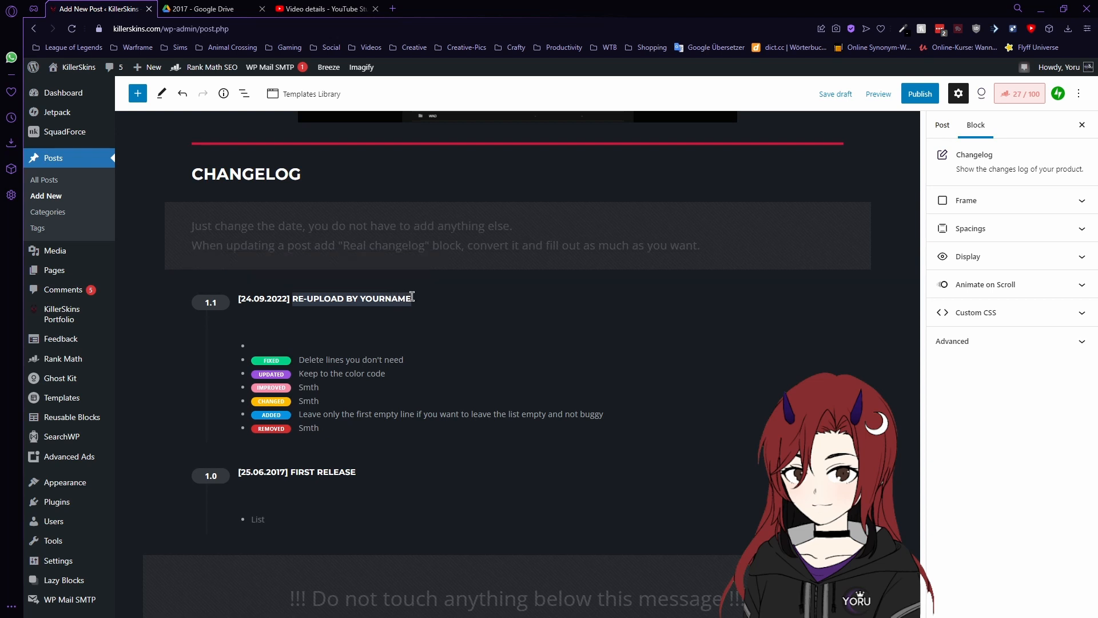
{"action": "type", "text": "UPDATED FOR"}
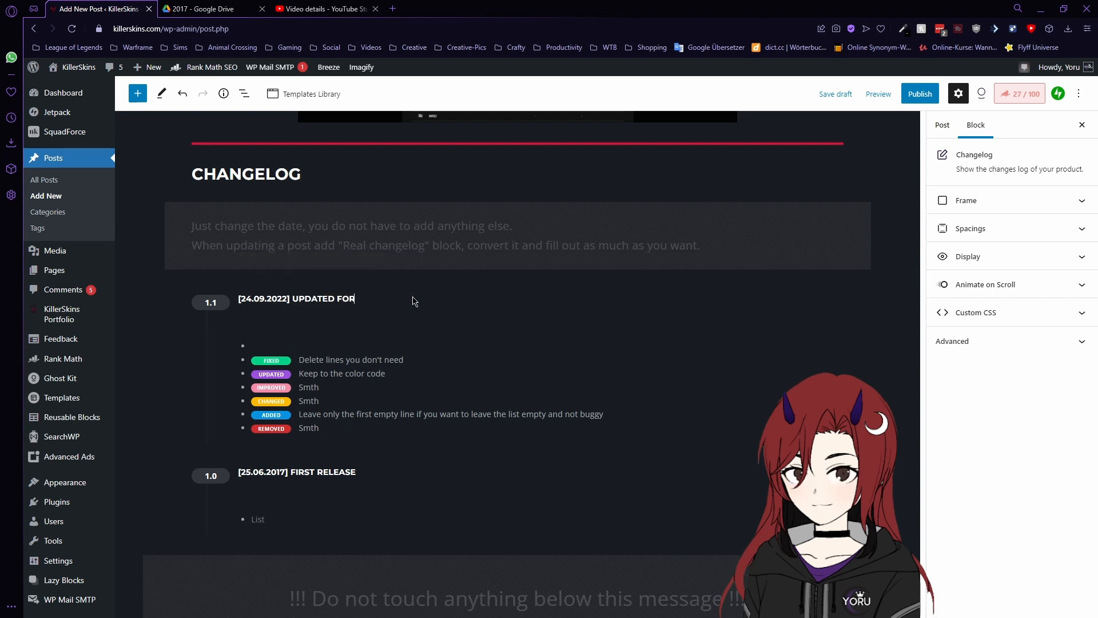
{"action": "type", "text": " CSLOL"}
{"action": "left_click", "coordinate": [298, 359]}
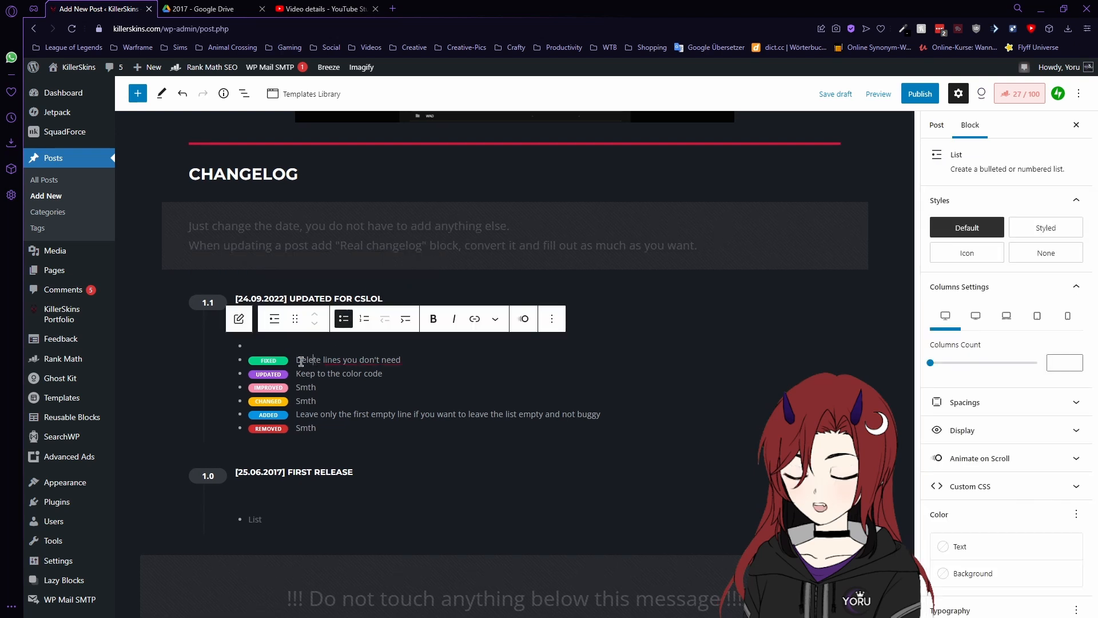
- Fill the 1.1 items: 'Outdated .skl', 'New particles', 'textures', and 'file format is now .fantome'
{"action": "left_click_drag", "start_coordinate": [298, 360], "coordinate": [401, 356]}
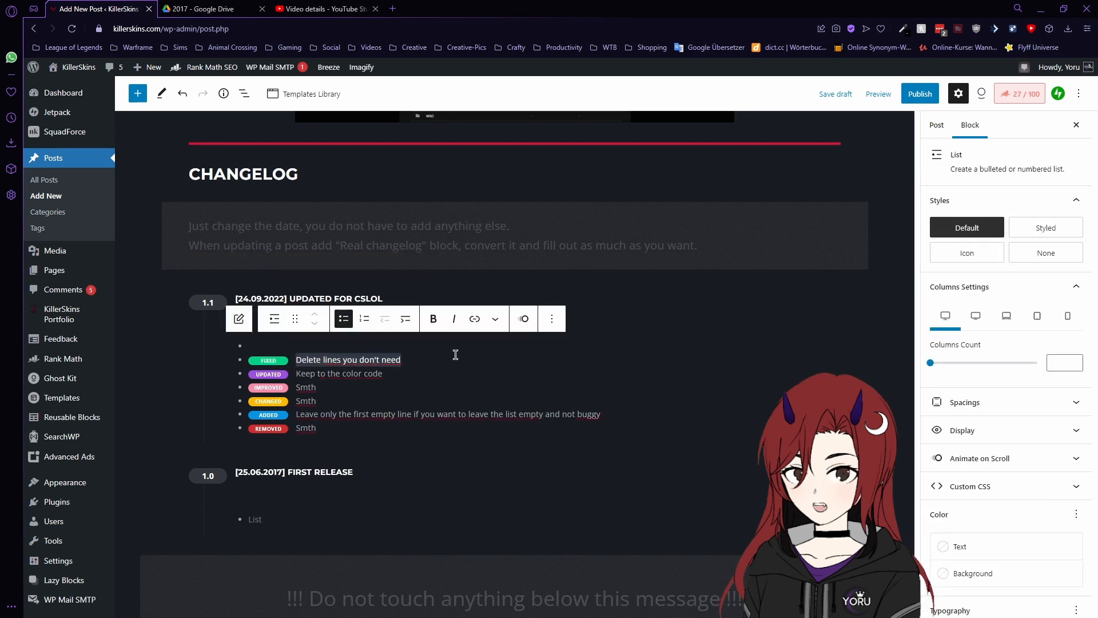
{"action": "type", "text": "Outd"}
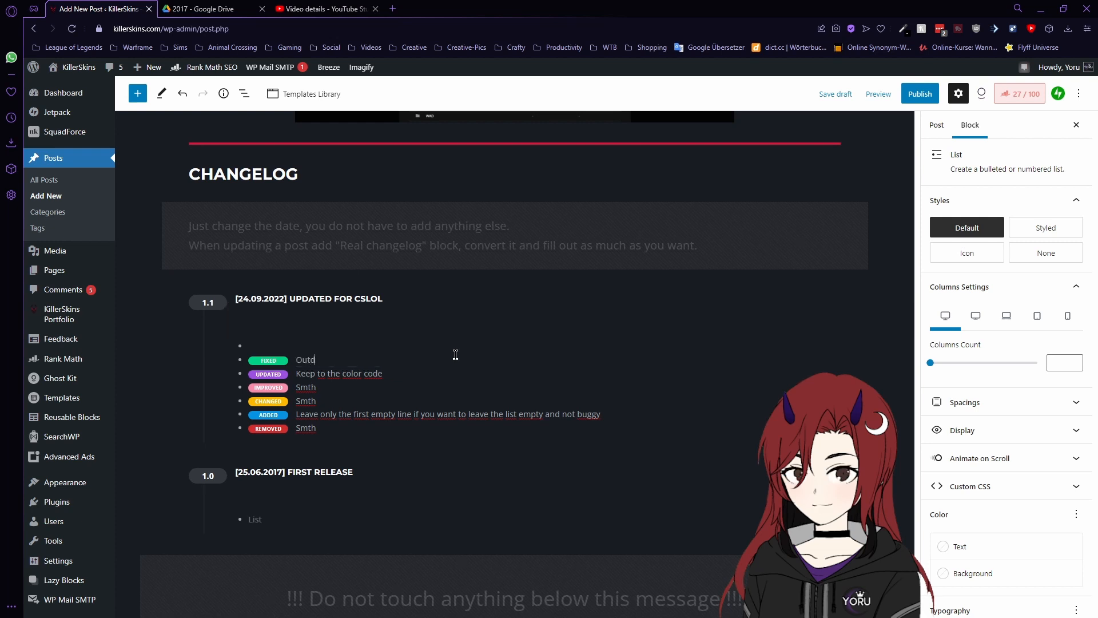
{"action": "type", "text": "ated .skl"}
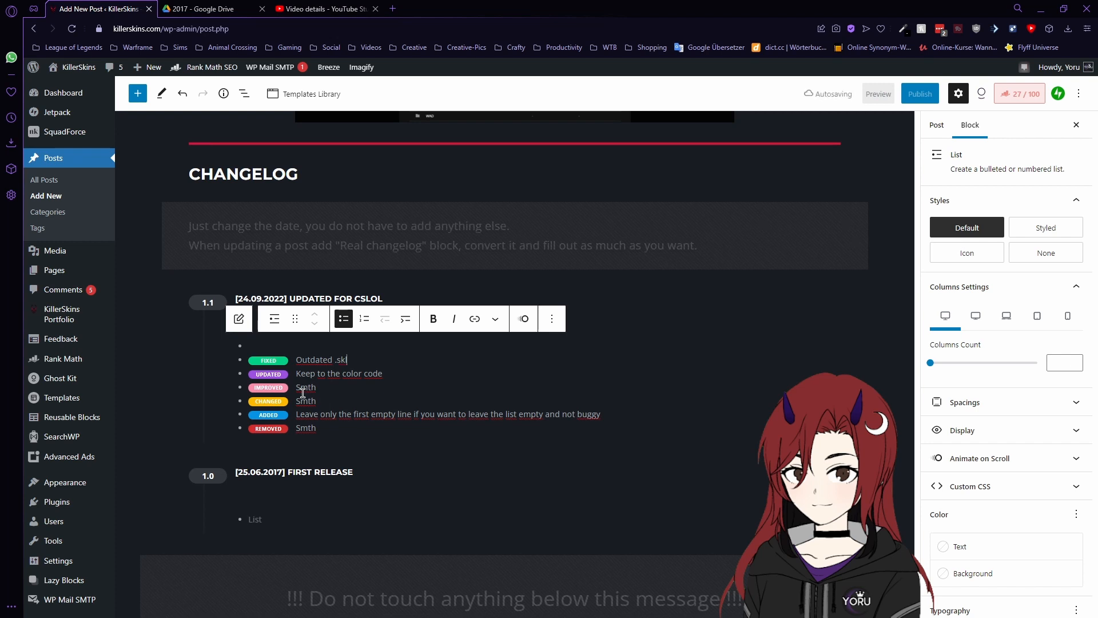
{"action": "left_click_drag", "start_coordinate": [297, 414], "coordinate": [598, 409]}
{"action": "type", "text": "New"}
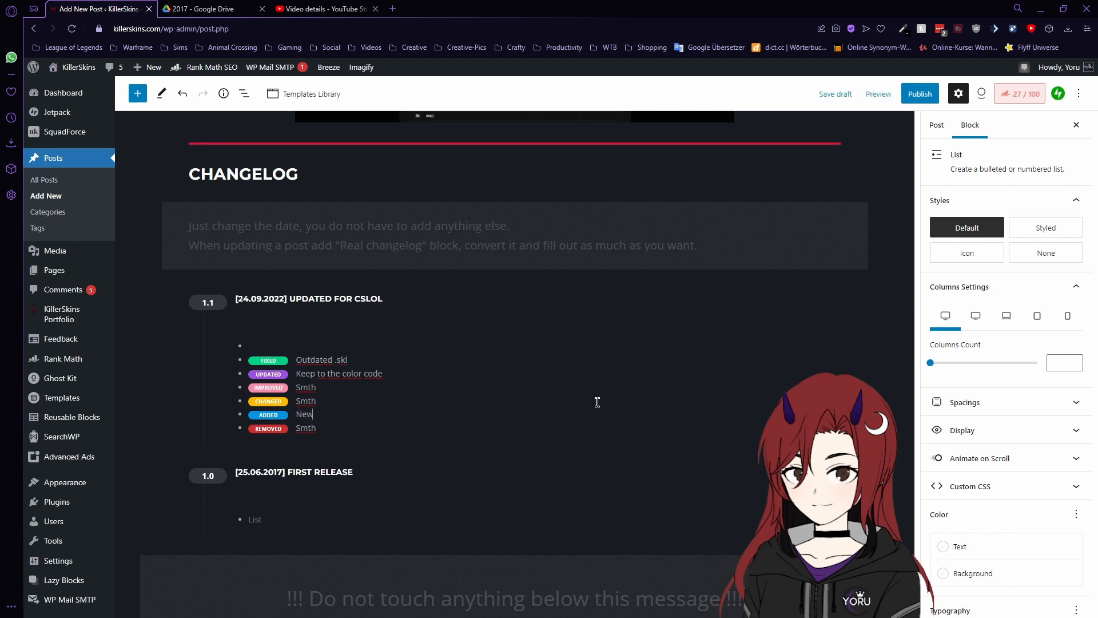
{"action": "type", "text": " particles"}
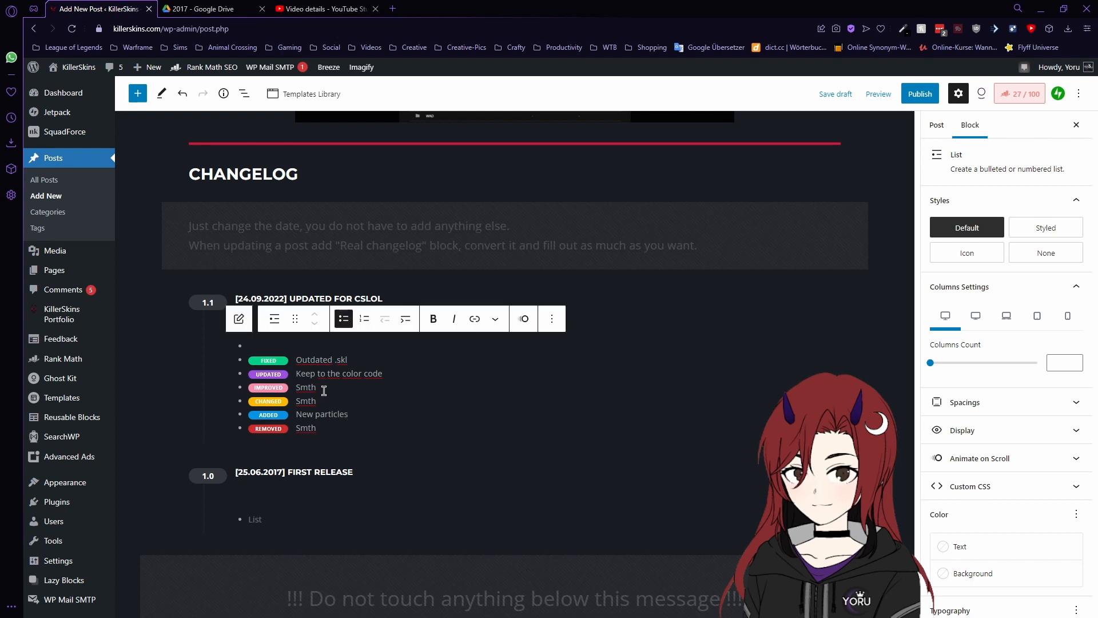
{"action": "double_click", "coordinate": [298, 387]}
{"action": "type", "text": "Textures"}
{"action": "key", "text": "BackSpace"}
{"action": "type", "text": "t"}
{"action": "left_click_drag", "start_coordinate": [297, 373], "coordinate": [391, 375]}
{"action": "key", "text": "BackSpace"}
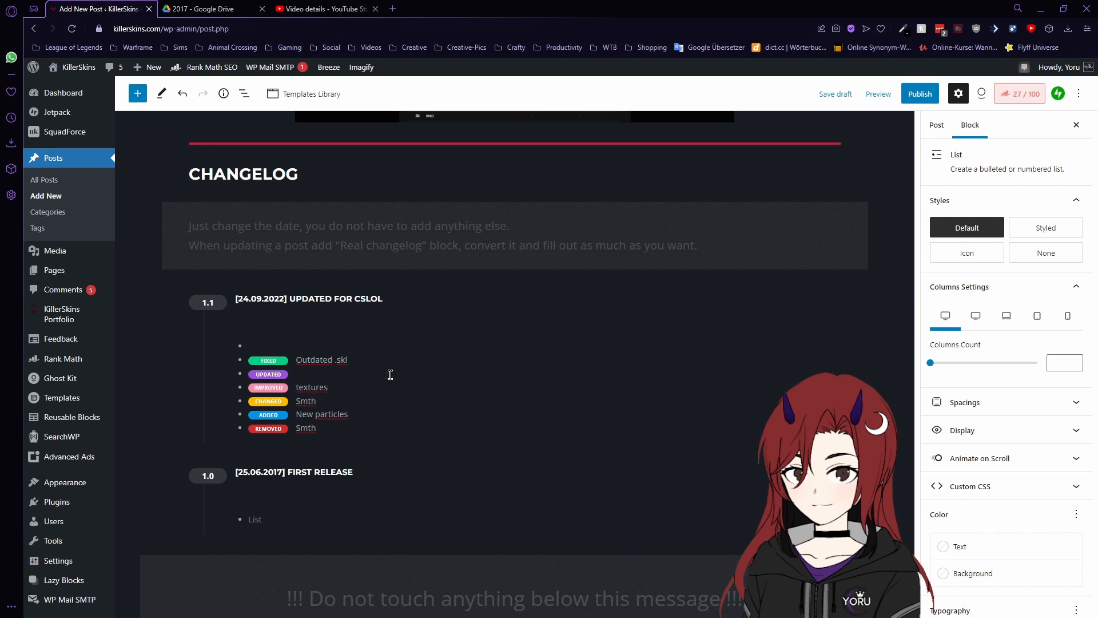
{"action": "type", "text": "file format is now .fantome"}
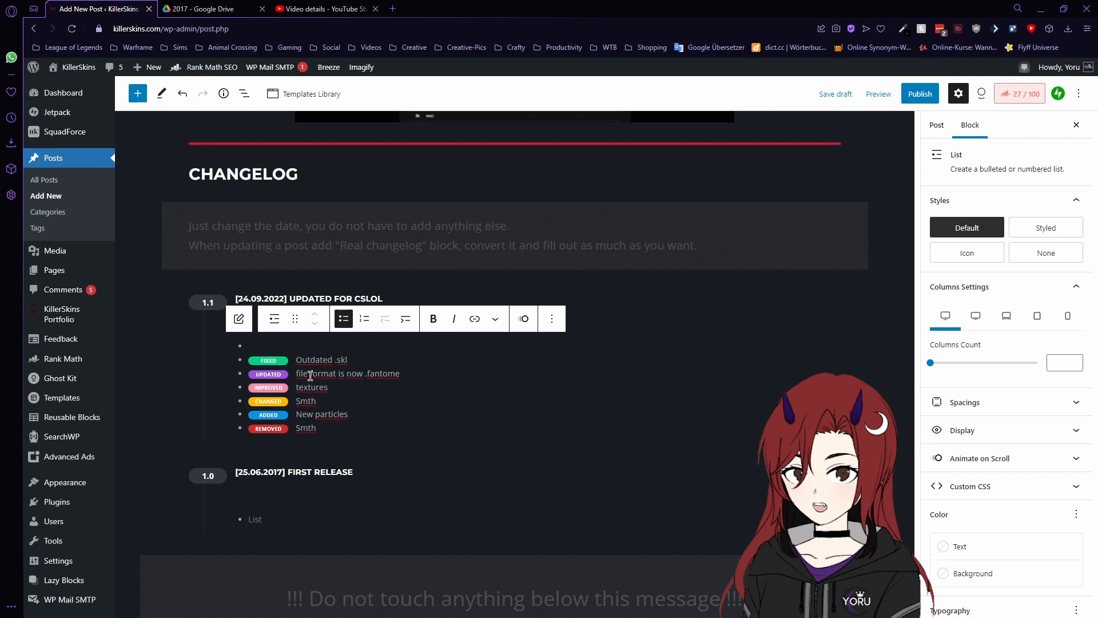
- Delete the leftover REMOVED and CHANGED placeholder items from the 1.1 list
{"action": "double_click", "coordinate": [315, 427]}
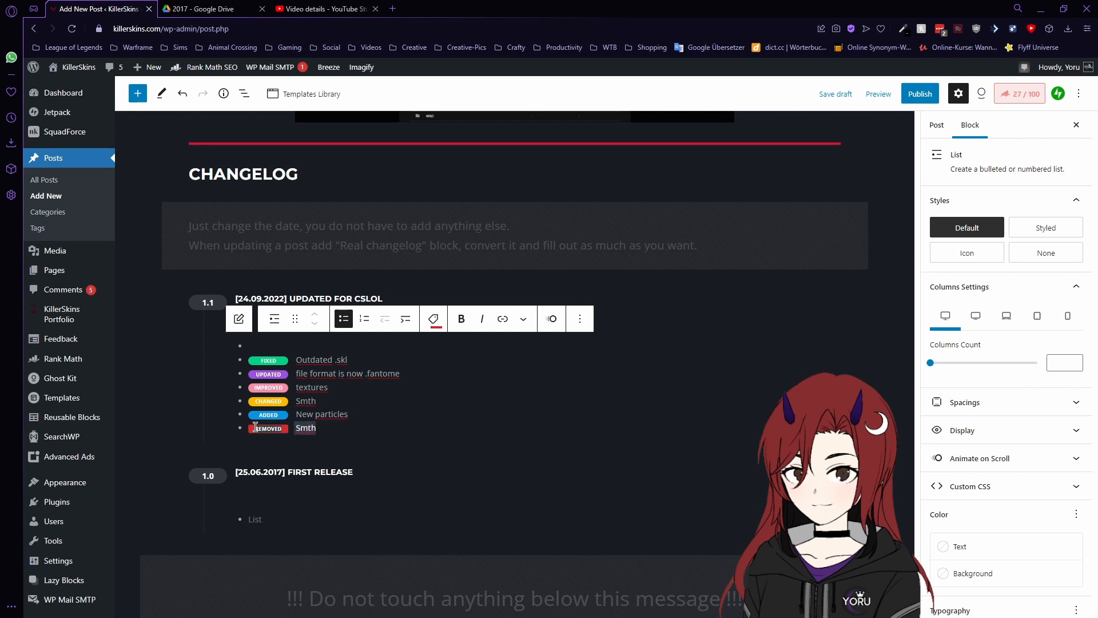
{"action": "left_click", "coordinate": [363, 433]}
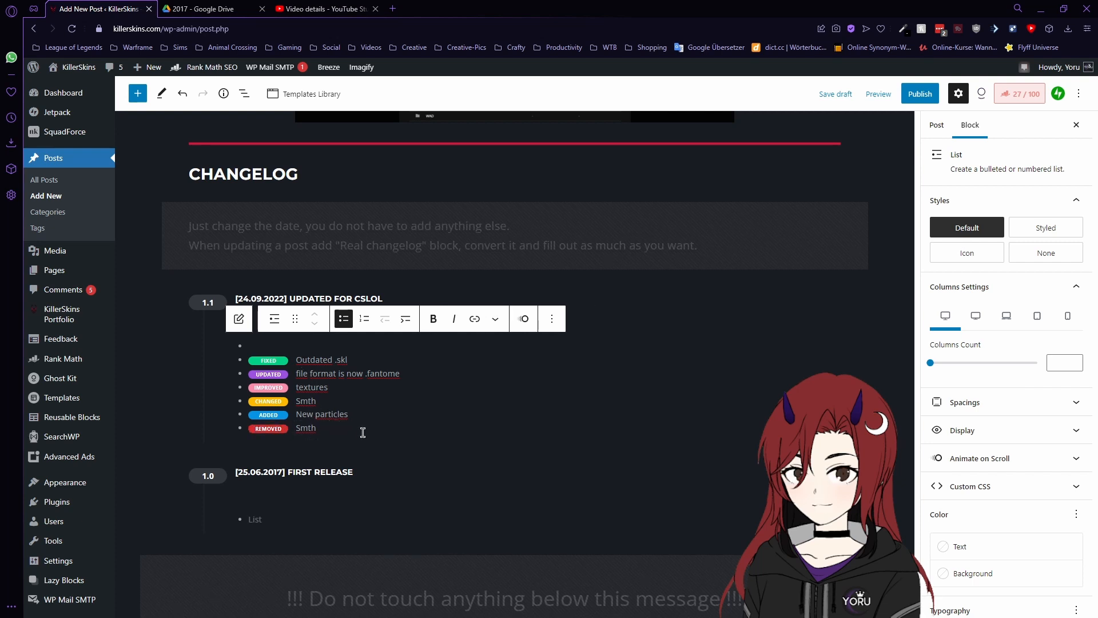
{"action": "key", "text": "Return"}
{"action": "type", "text": "REMOVED Smth"}
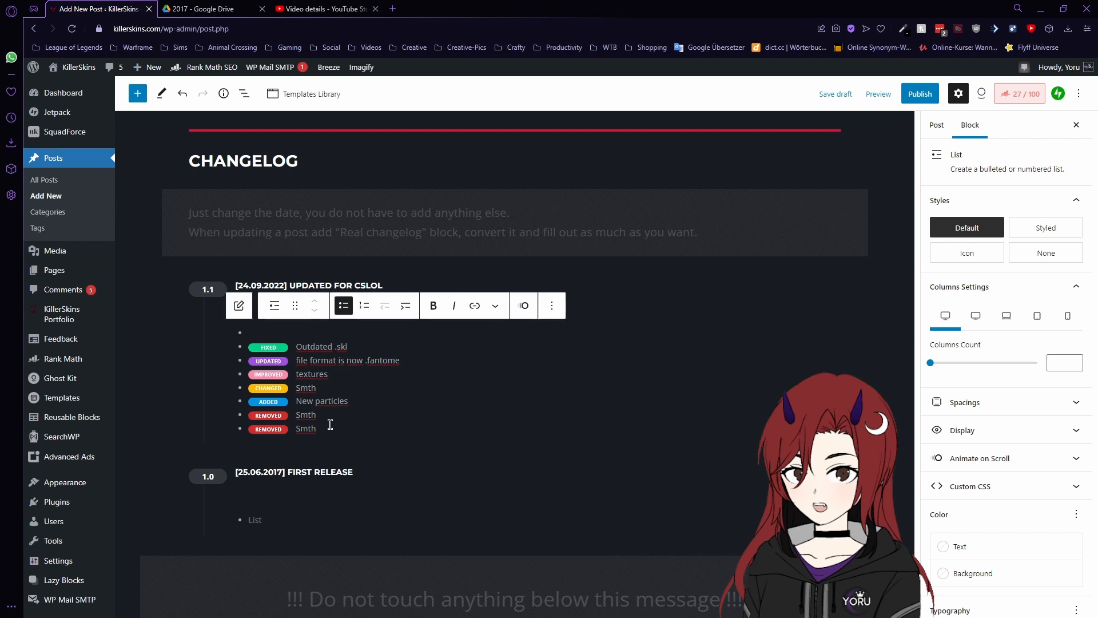
{"action": "left_click_drag", "start_coordinate": [318, 428], "coordinate": [282, 418]}
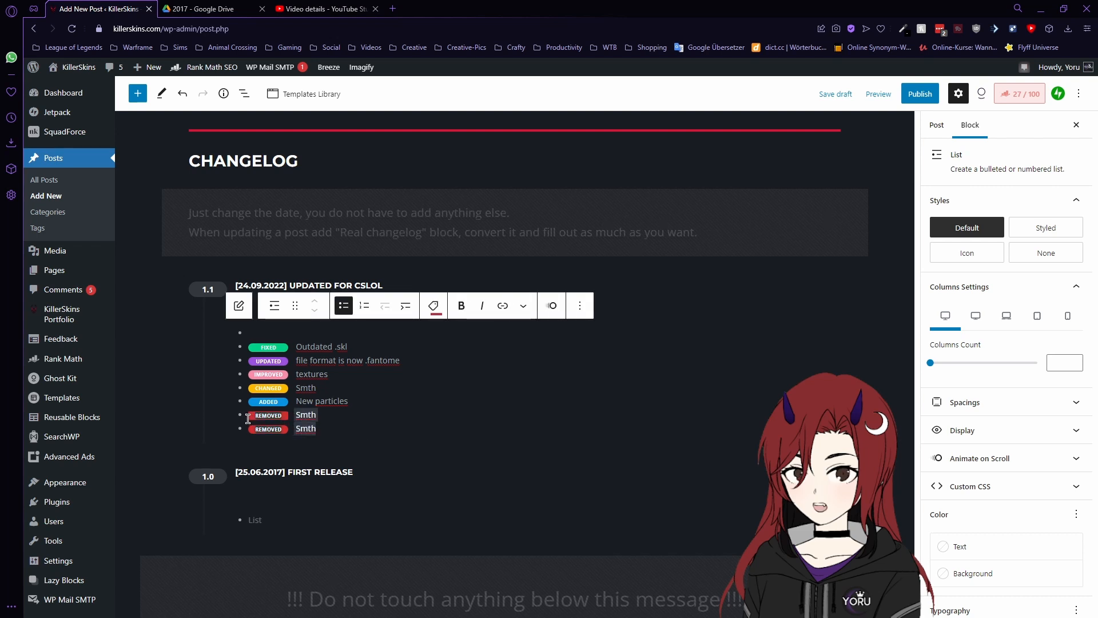
{"action": "key", "text": "BackSpace"}
{"action": "double_click", "coordinate": [319, 415]}
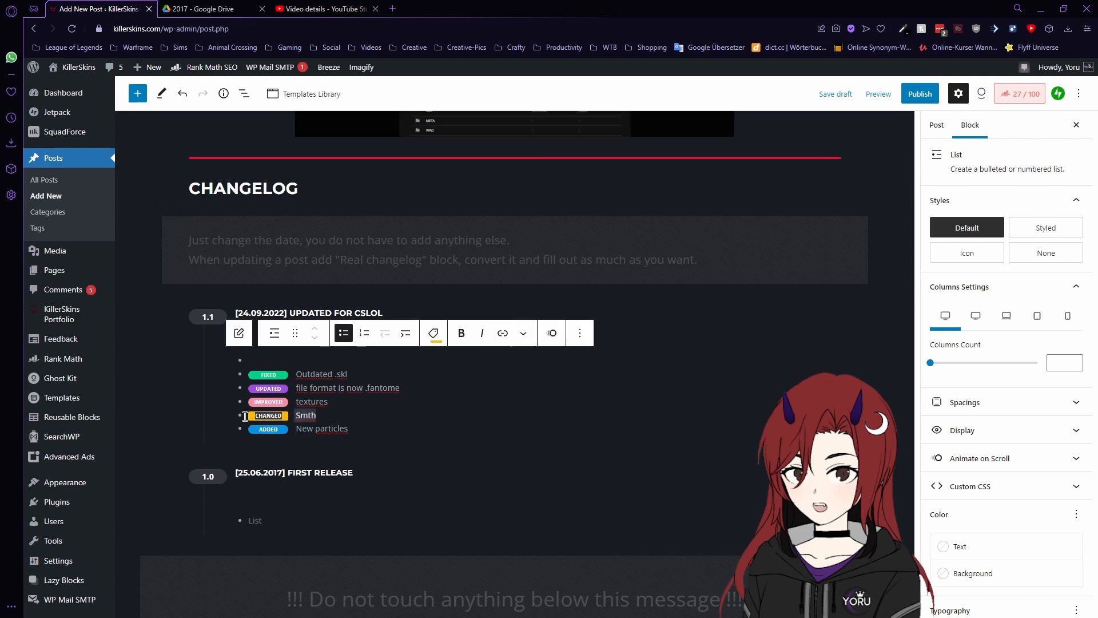
{"action": "key", "text": "BackSpace"}
{"action": "key", "text": "BackSpace"}
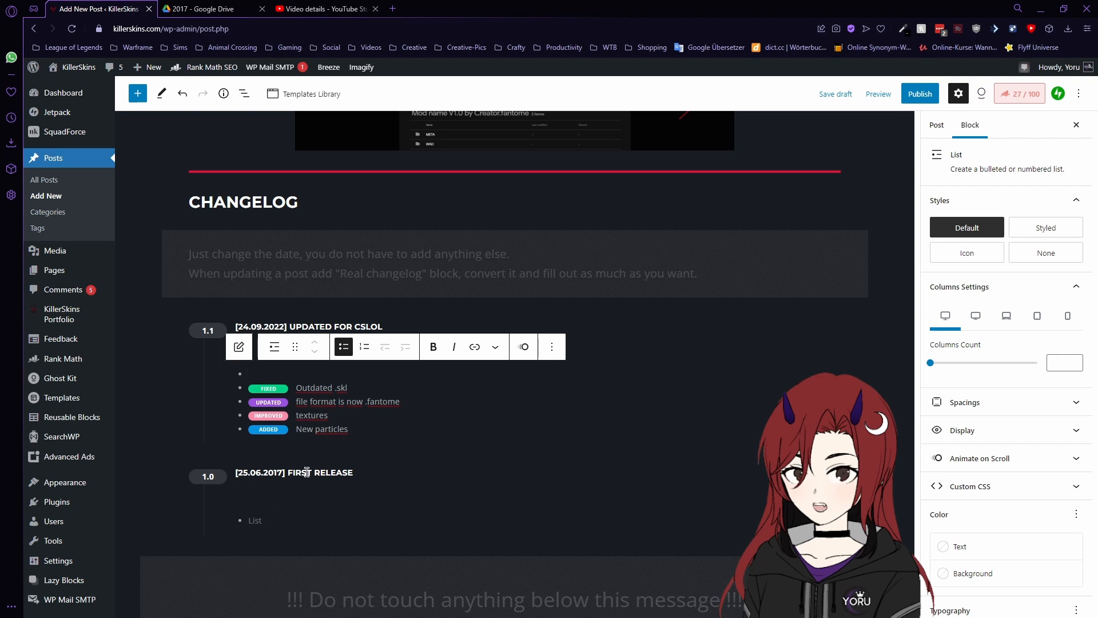
- Remove the empty first bullet from the 1.1 changelog list
{"action": "left_click", "coordinate": [273, 521]}
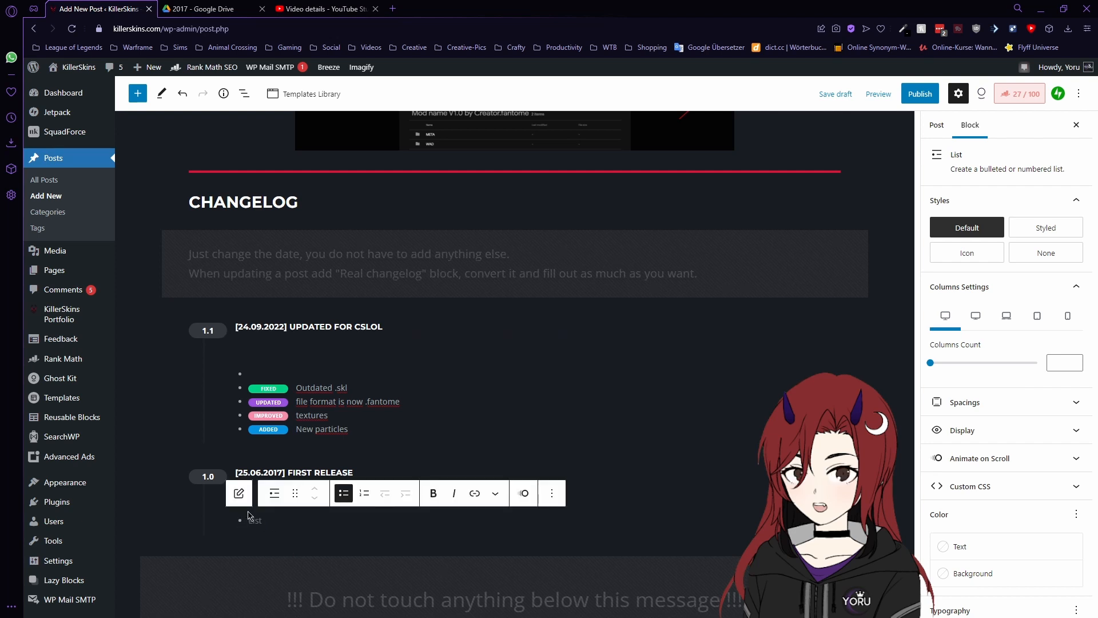
{"action": "left_click", "coordinate": [291, 428]}
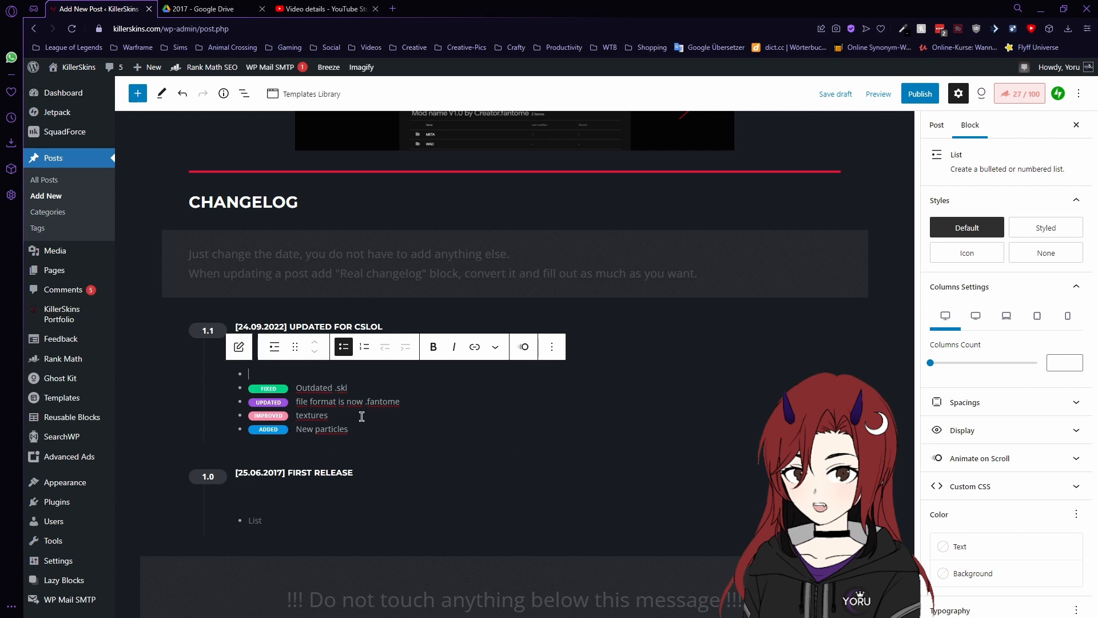
{"action": "key", "text": "BackSpace"}
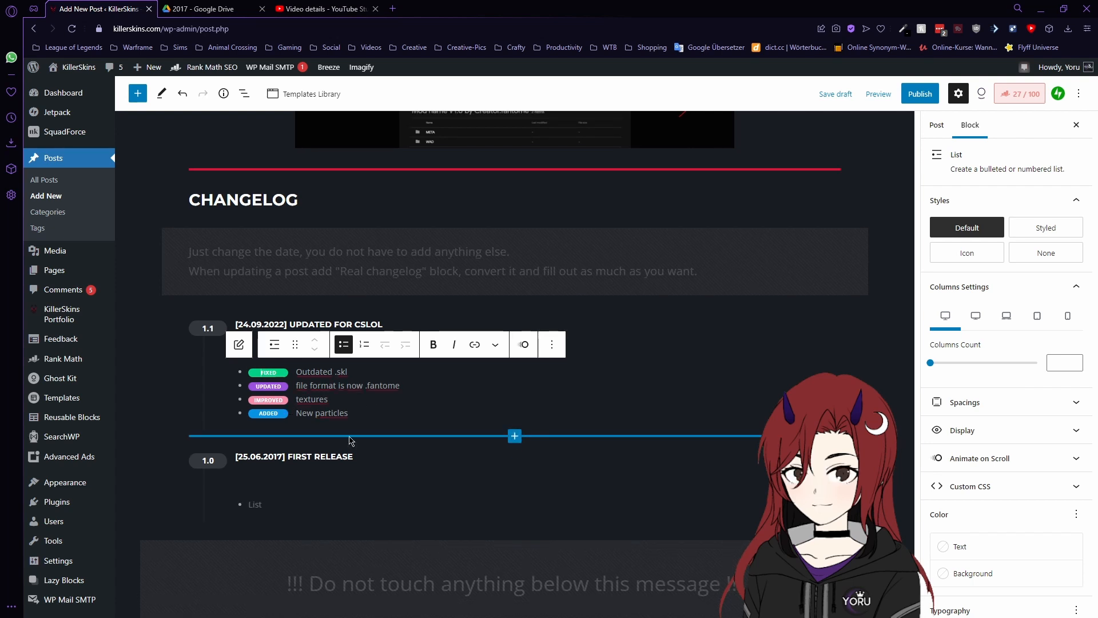
- Deselect the list block and scroll down to the Preview section's empty Image block
{"action": "left_click", "coordinate": [175, 381]}
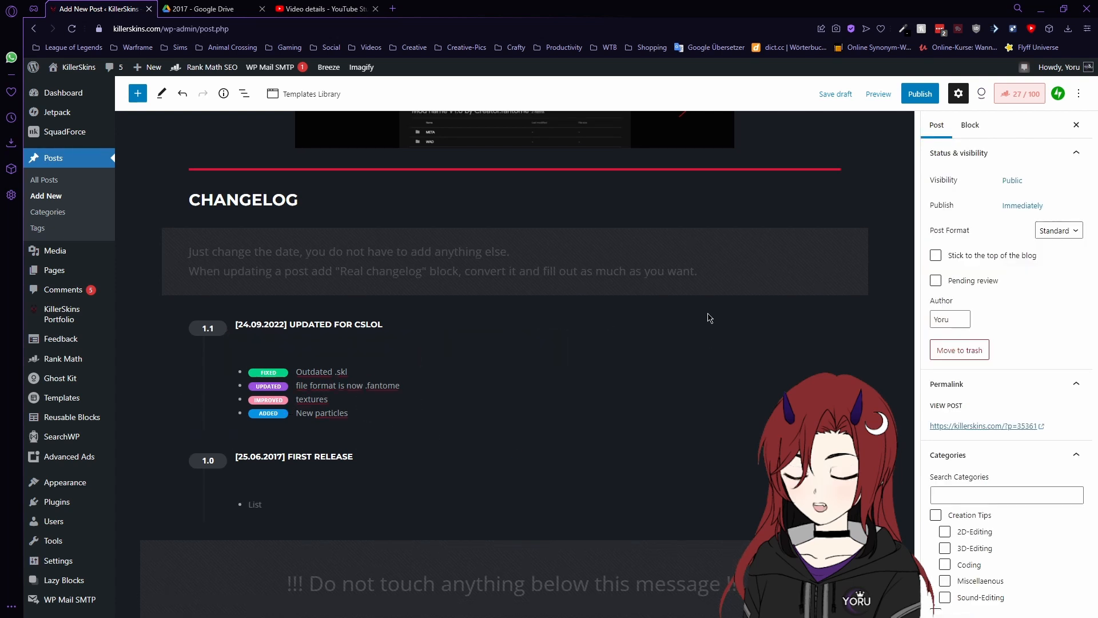
{"action": "scroll", "coordinate": [757, 296], "scroll_direction": "down", "scroll_amount": 4}
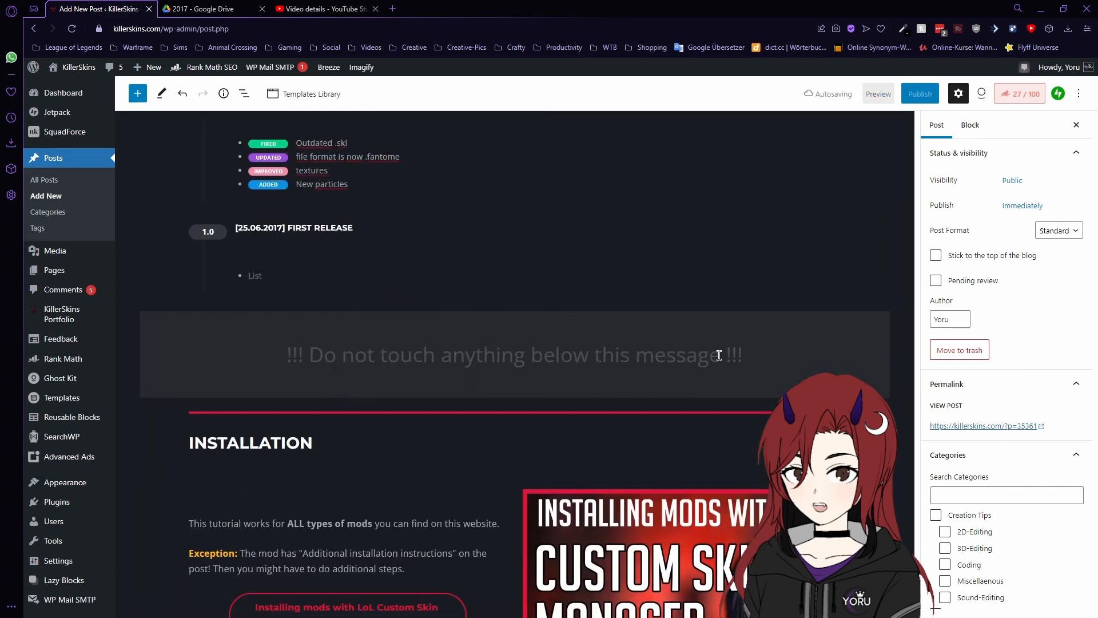
{"action": "scroll", "coordinate": [626, 390], "scroll_direction": "down", "scroll_amount": 5}
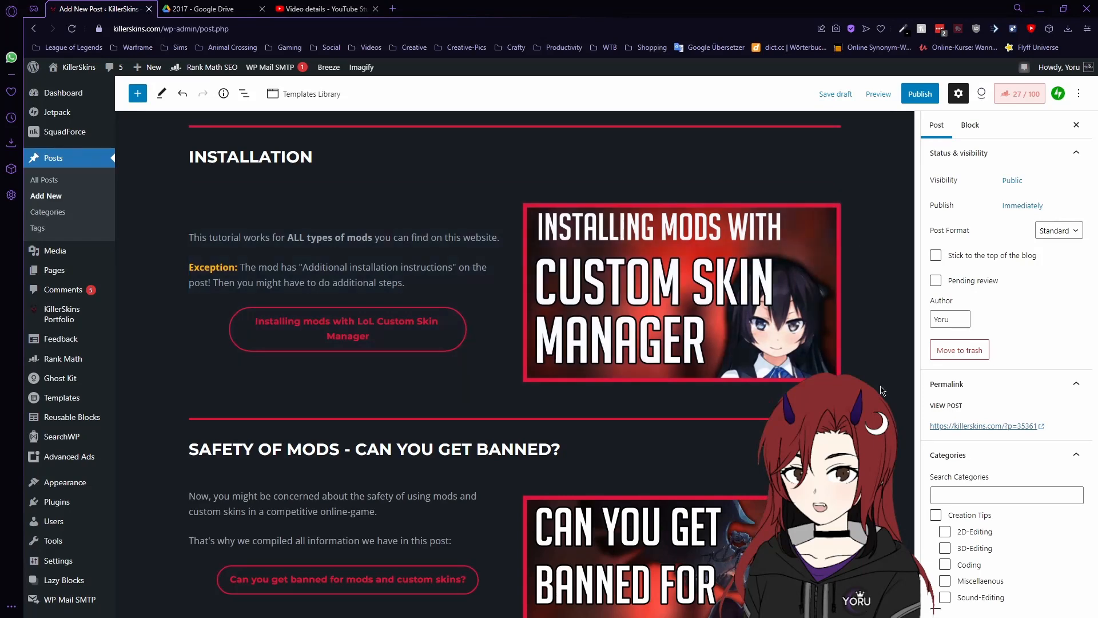
{"action": "scroll", "coordinate": [713, 420], "scroll_direction": "down", "scroll_amount": 5}
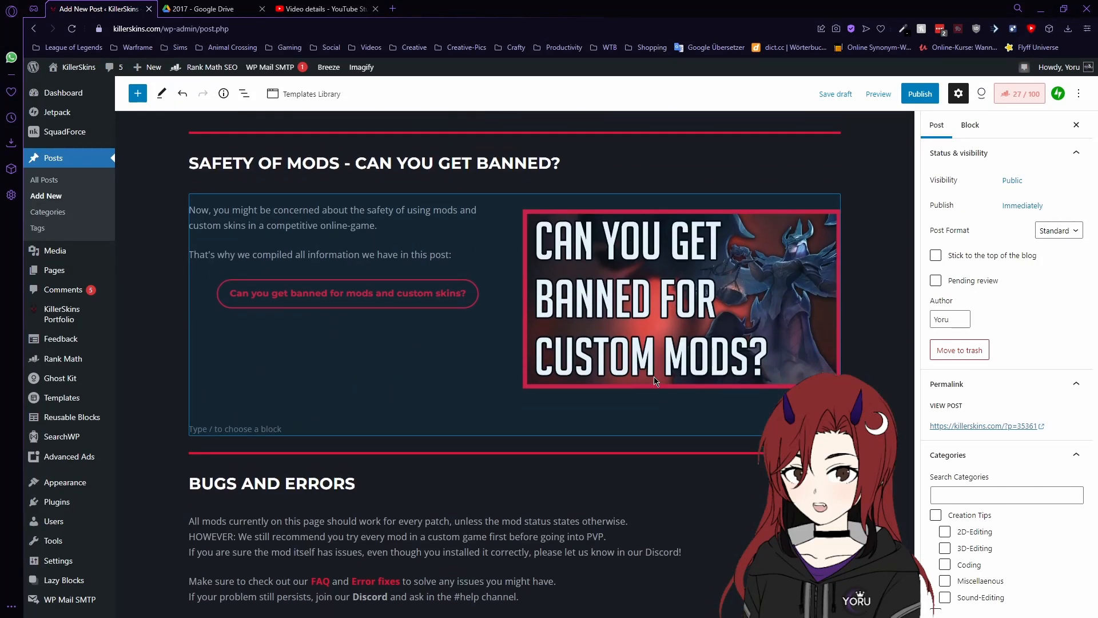
{"action": "scroll", "coordinate": [655, 381], "scroll_direction": "down", "scroll_amount": 1}
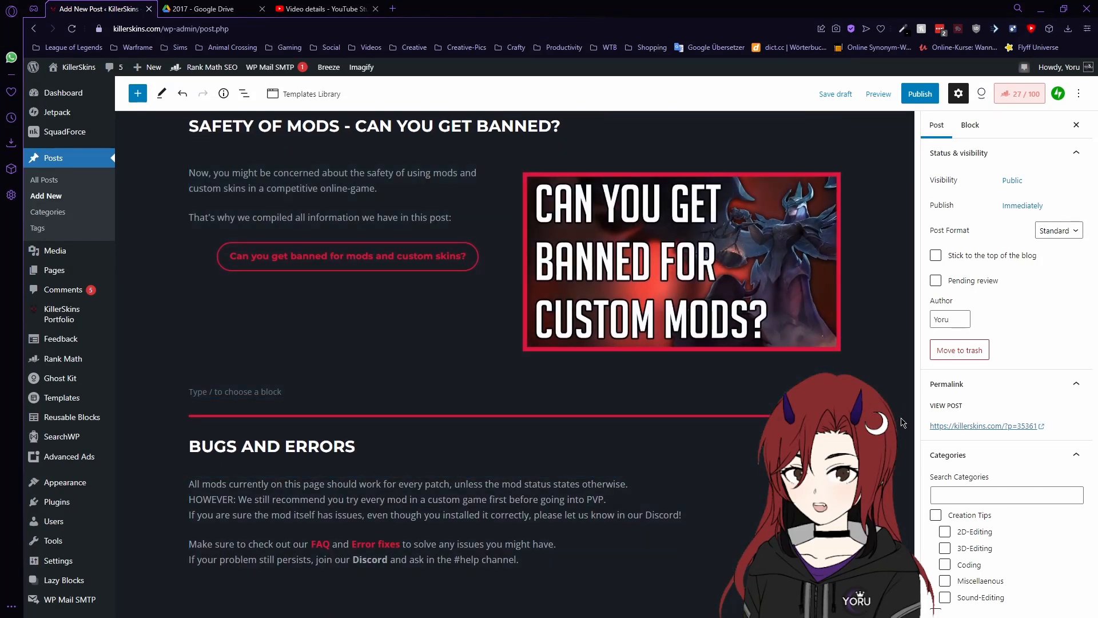
{"action": "scroll", "coordinate": [901, 422], "scroll_direction": "up", "scroll_amount": 15}
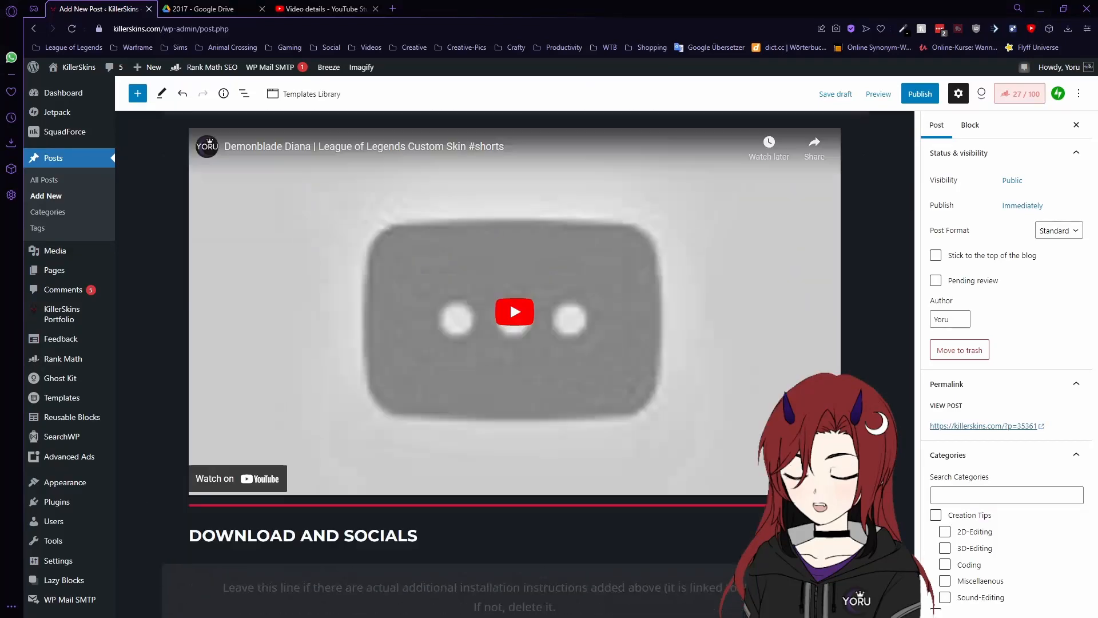
{"action": "scroll", "coordinate": [870, 383], "scroll_direction": "up", "scroll_amount": 12}
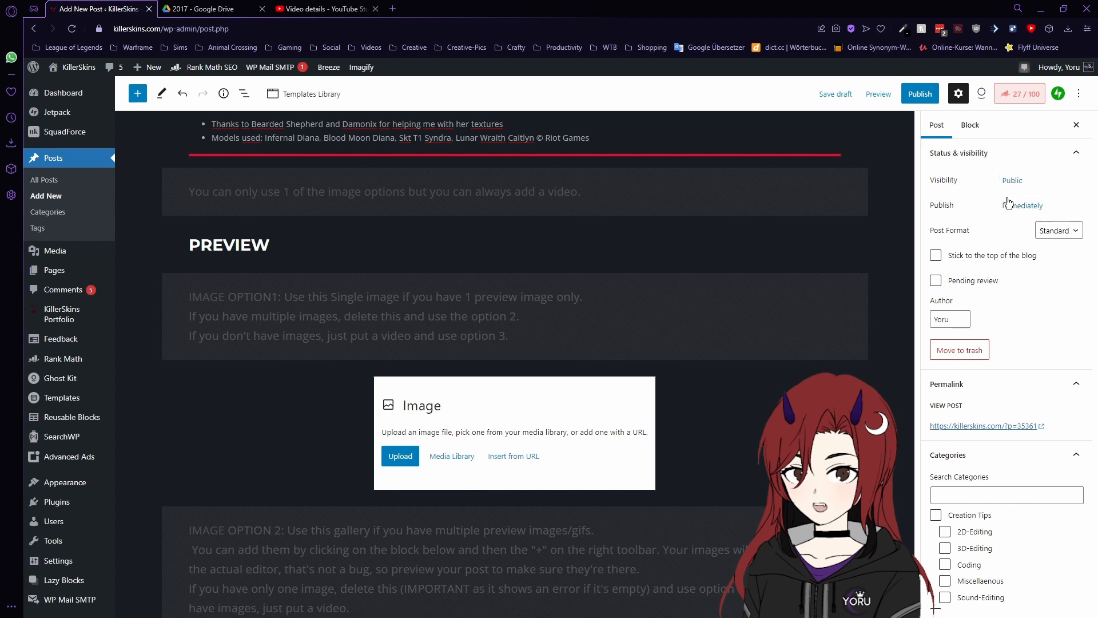
- Save the Demonblade Diana post as a draft
{"action": "scroll", "coordinate": [1030, 320], "scroll_direction": "down", "scroll_amount": 2}
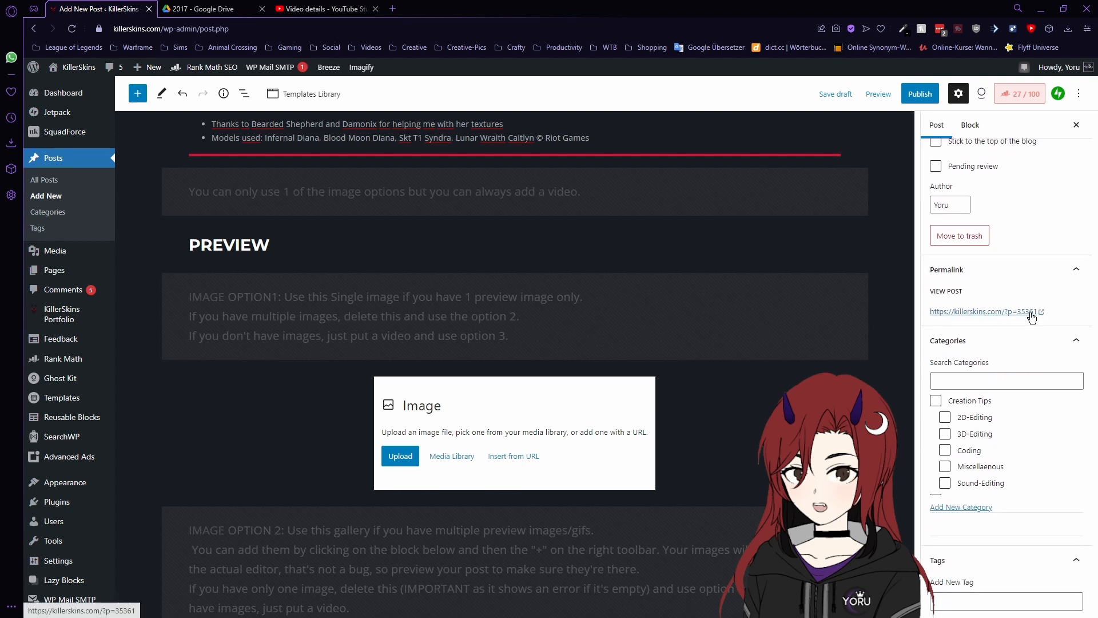
{"action": "left_click", "coordinate": [844, 99]}
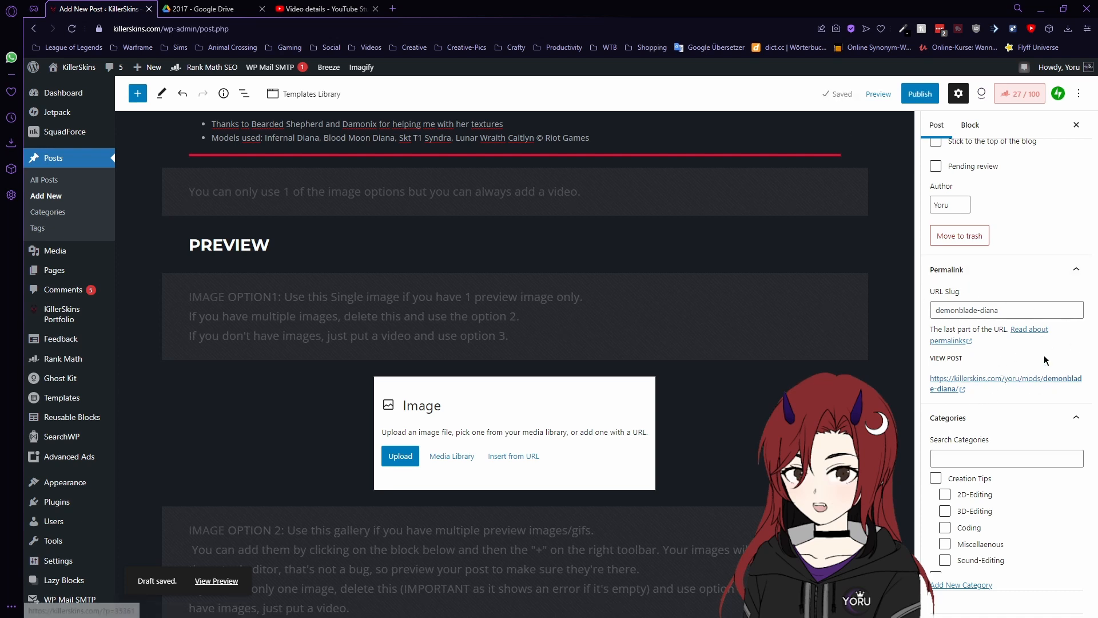
{"action": "scroll", "coordinate": [1062, 354], "scroll_direction": "down", "scroll_amount": 1}
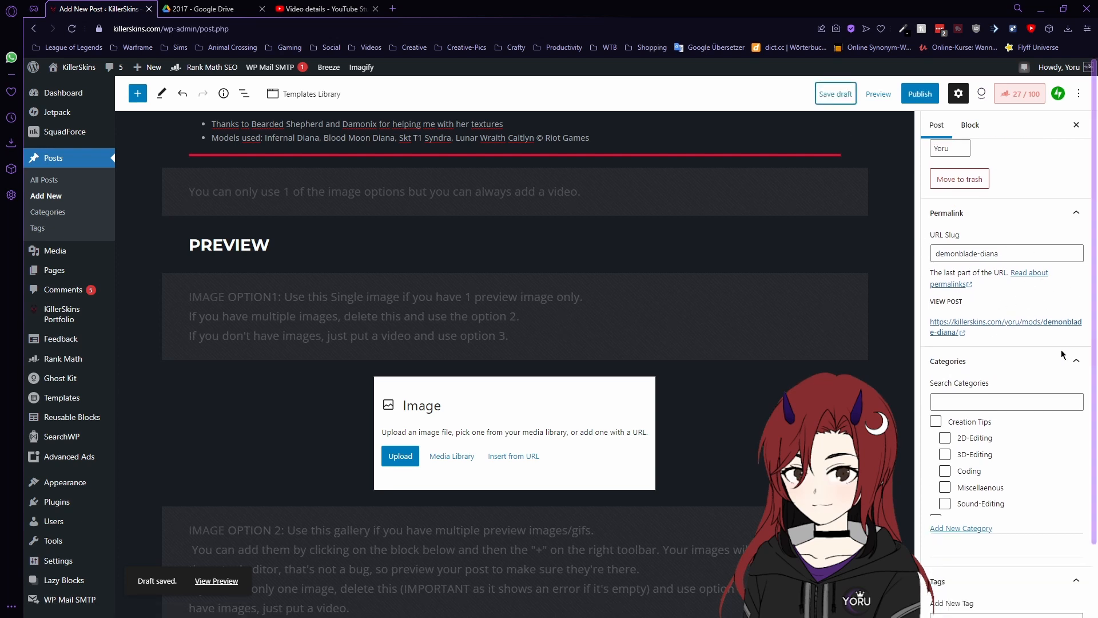
{"action": "scroll", "coordinate": [1062, 350], "scroll_direction": "down", "scroll_amount": 1}
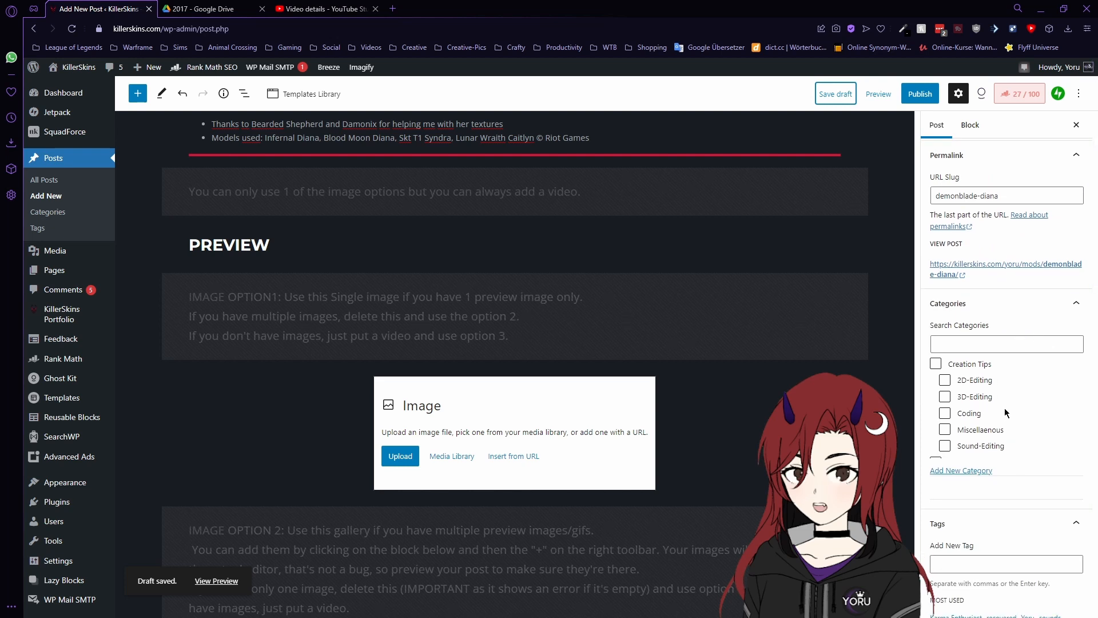
{"action": "scroll", "coordinate": [1005, 407], "scroll_direction": "down", "scroll_amount": 2}
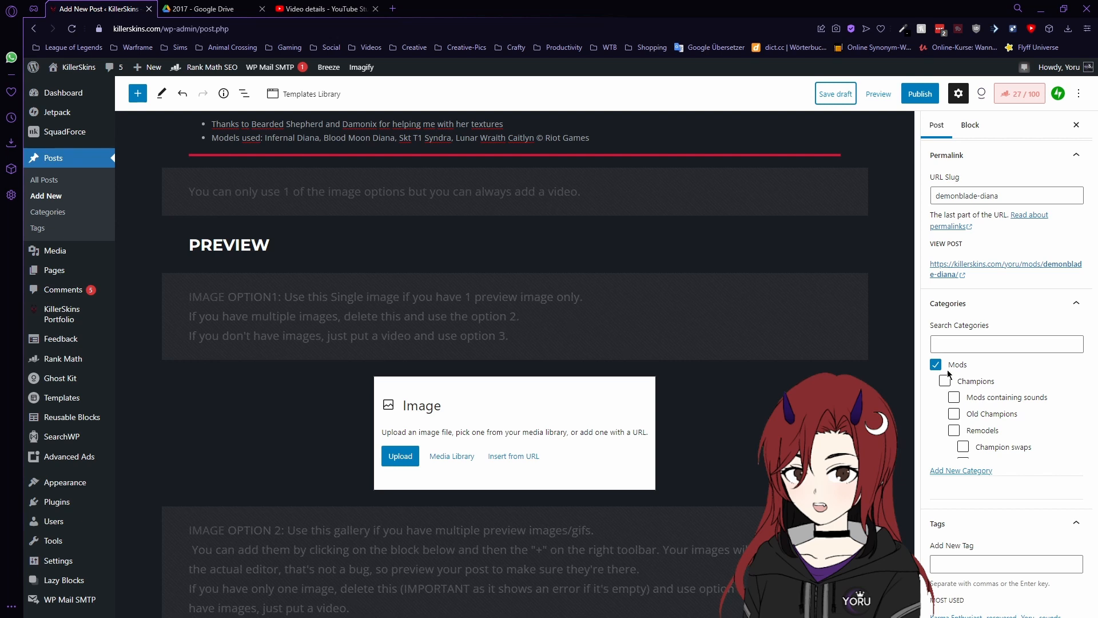
- Tick the Champions, Remodels and New Skins categories alongside Mods
{"action": "scroll", "coordinate": [1020, 410], "scroll_direction": "up", "scroll_amount": 3}
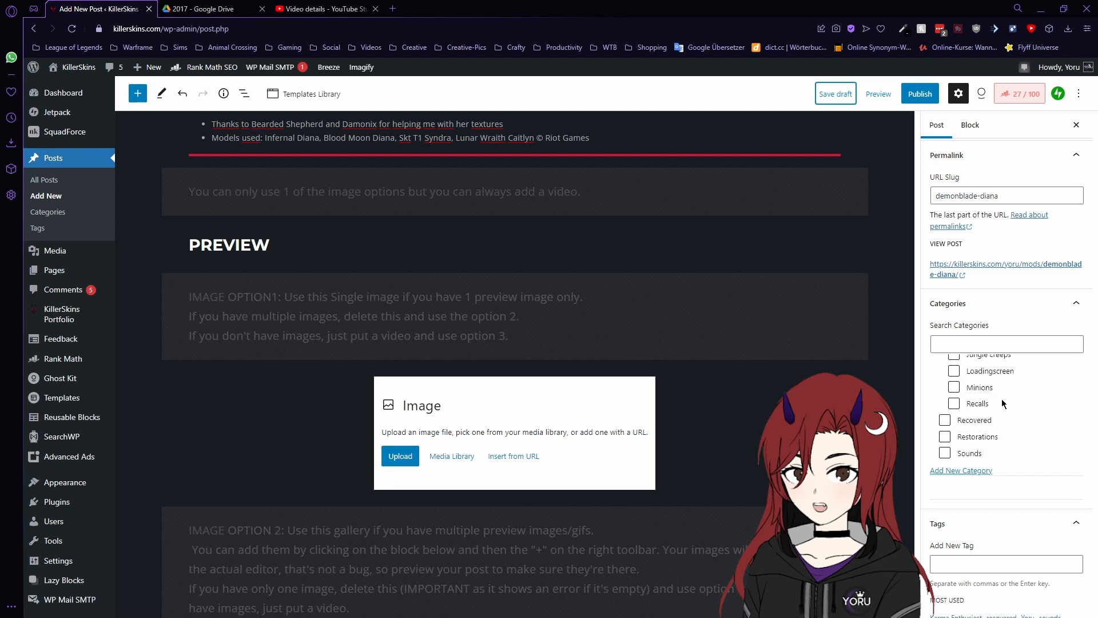
{"action": "scroll", "coordinate": [1001, 402], "scroll_direction": "up", "scroll_amount": 2}
{"action": "scroll", "coordinate": [1002, 402], "scroll_direction": "down", "scroll_amount": 5}
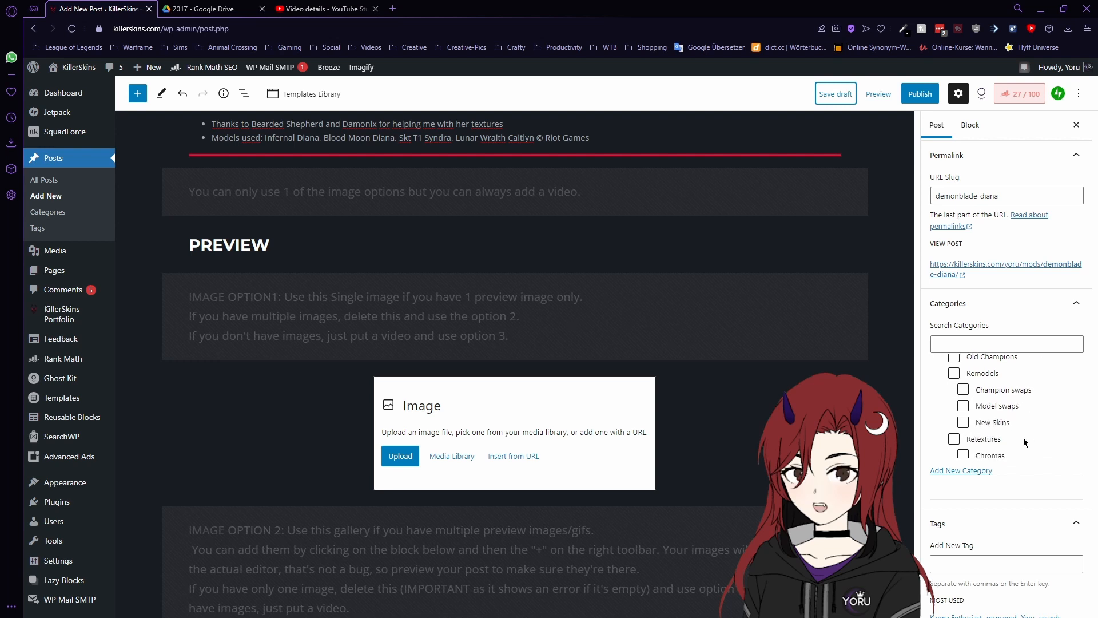
{"action": "scroll", "coordinate": [1024, 423], "scroll_direction": "down", "scroll_amount": 3}
{"action": "scroll", "coordinate": [1045, 429], "scroll_direction": "down", "scroll_amount": 3}
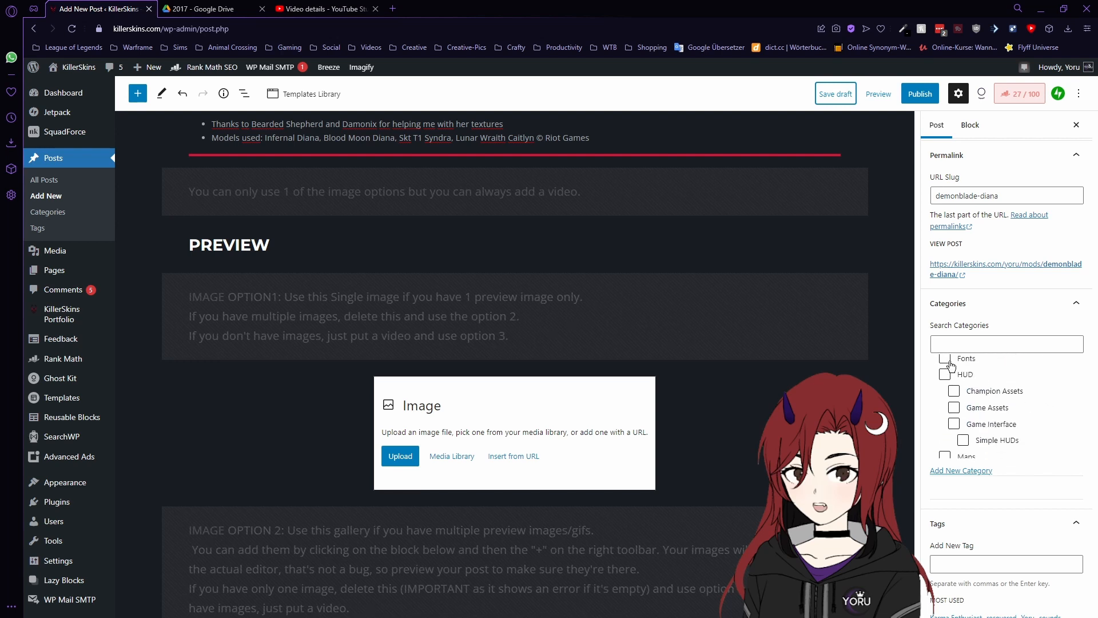
{"action": "scroll", "coordinate": [948, 366], "scroll_direction": "down", "scroll_amount": 5}
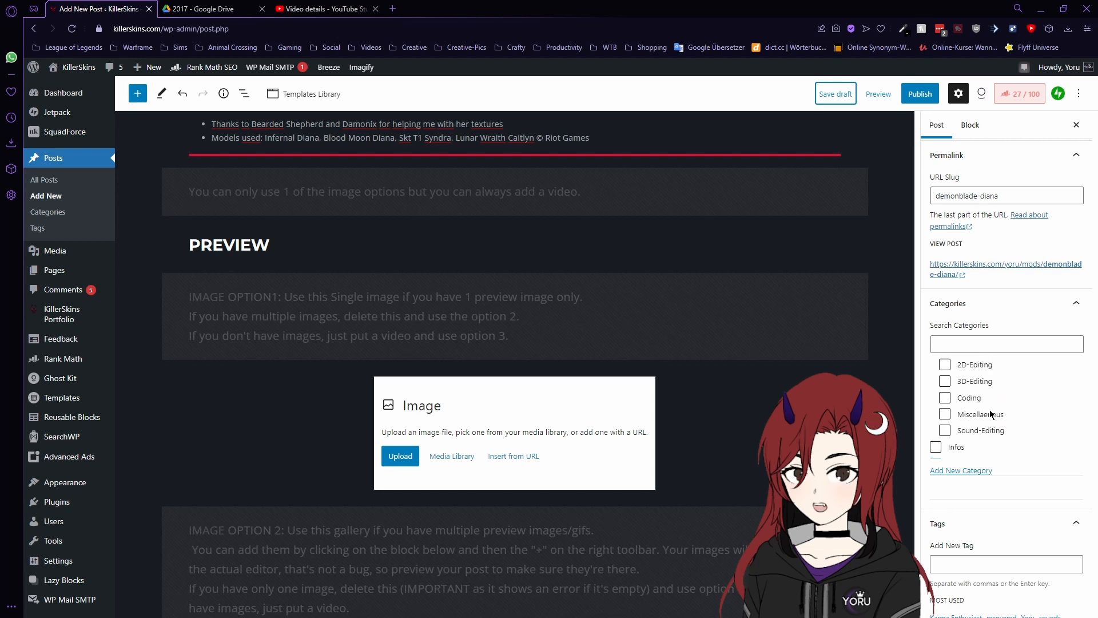
{"action": "scroll", "coordinate": [927, 368], "scroll_direction": "up", "scroll_amount": 5}
{"action": "scroll", "coordinate": [1020, 464], "scroll_direction": "down", "scroll_amount": 10}
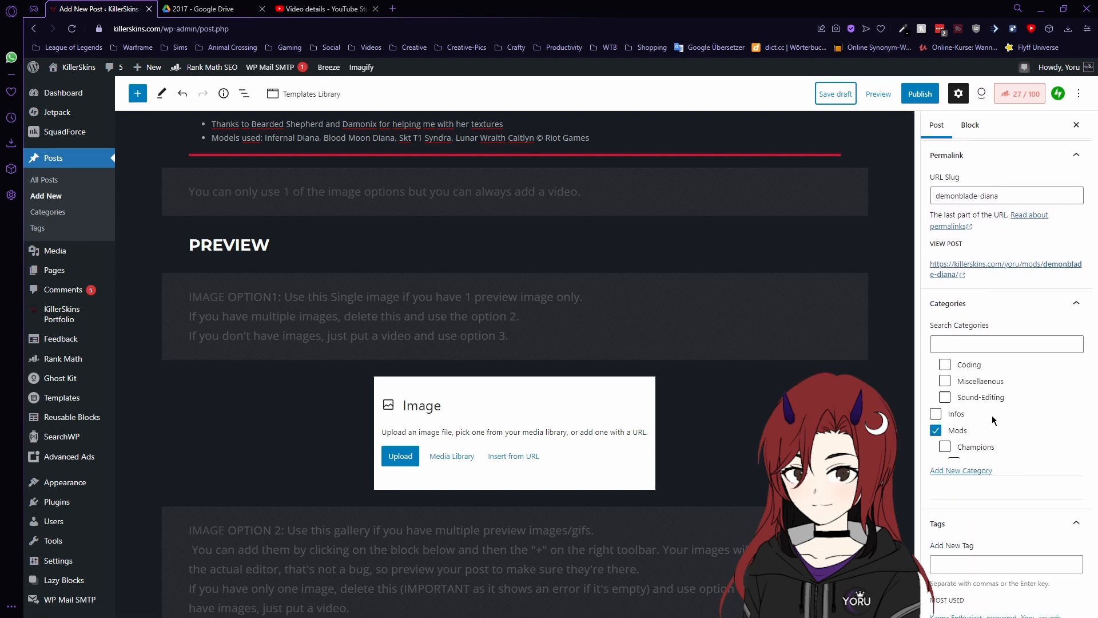
{"action": "scroll", "coordinate": [999, 400], "scroll_direction": "up", "scroll_amount": 1}
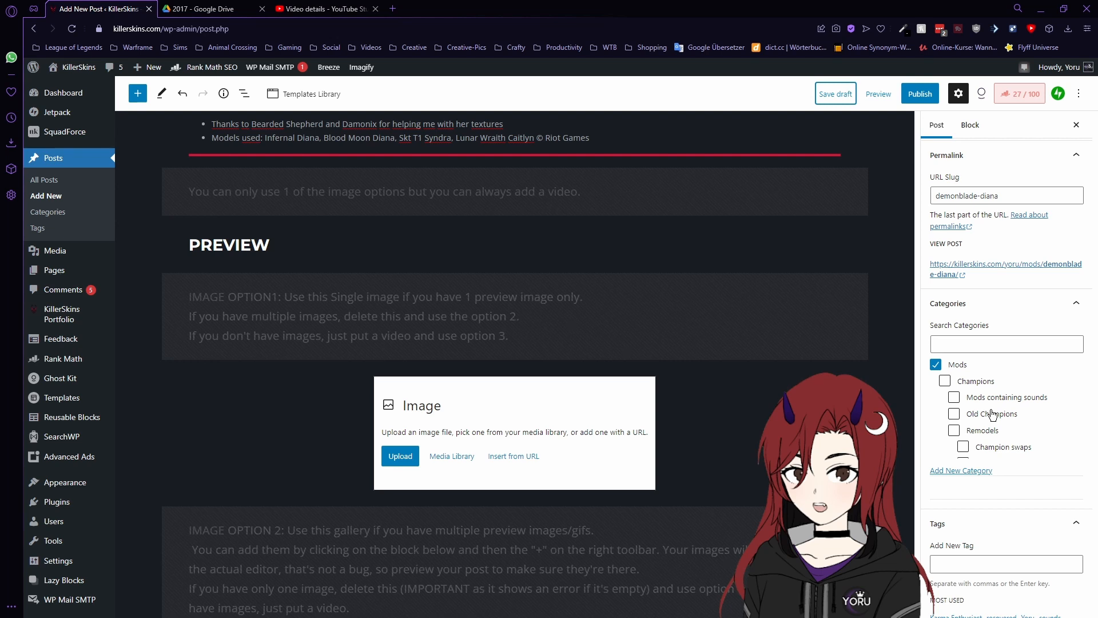
{"action": "left_click", "coordinate": [946, 383]}
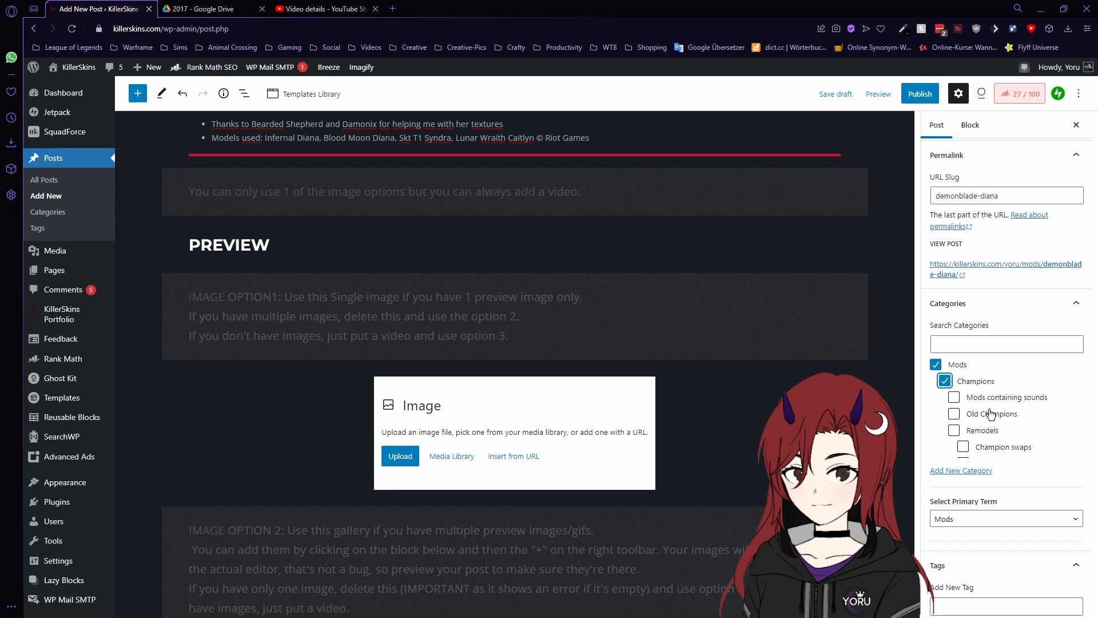
{"action": "scroll", "coordinate": [1035, 421], "scroll_direction": "down", "scroll_amount": 1}
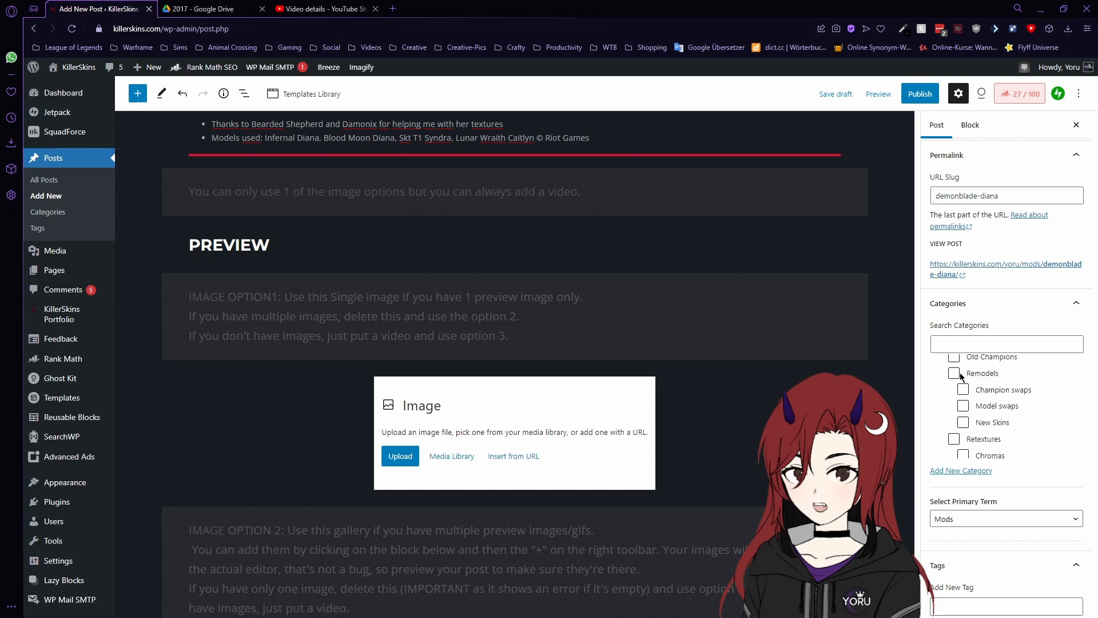
{"action": "left_click", "coordinate": [994, 374]}
{"action": "left_click", "coordinate": [964, 426]}
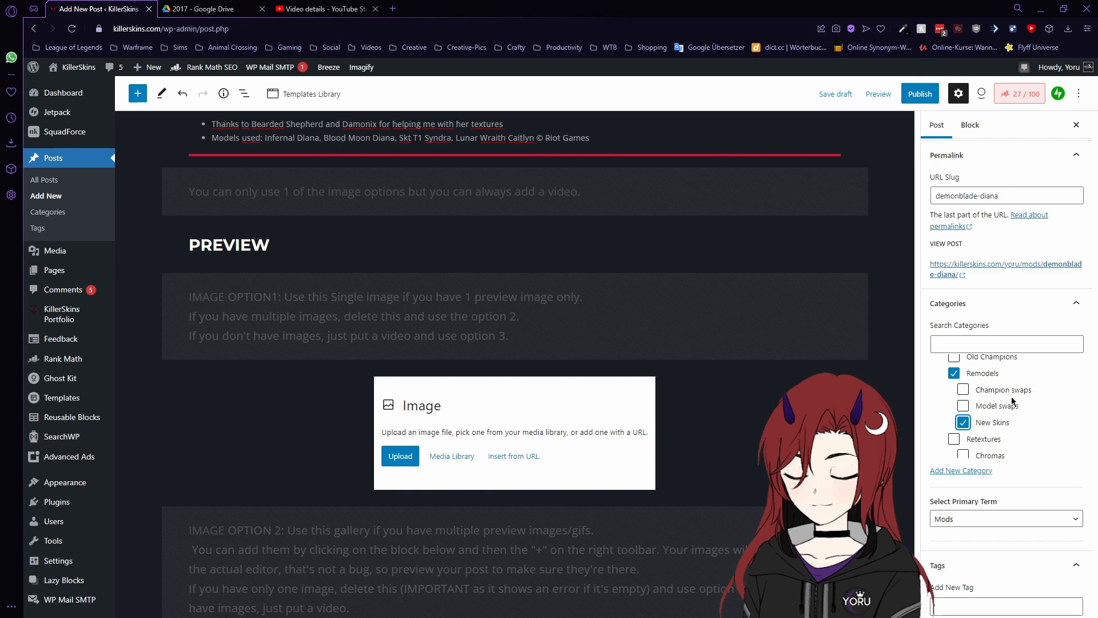
{"action": "scroll", "coordinate": [1007, 403], "scroll_direction": "down", "scroll_amount": 5}
{"action": "scroll", "coordinate": [985, 405], "scroll_direction": "down", "scroll_amount": 3}
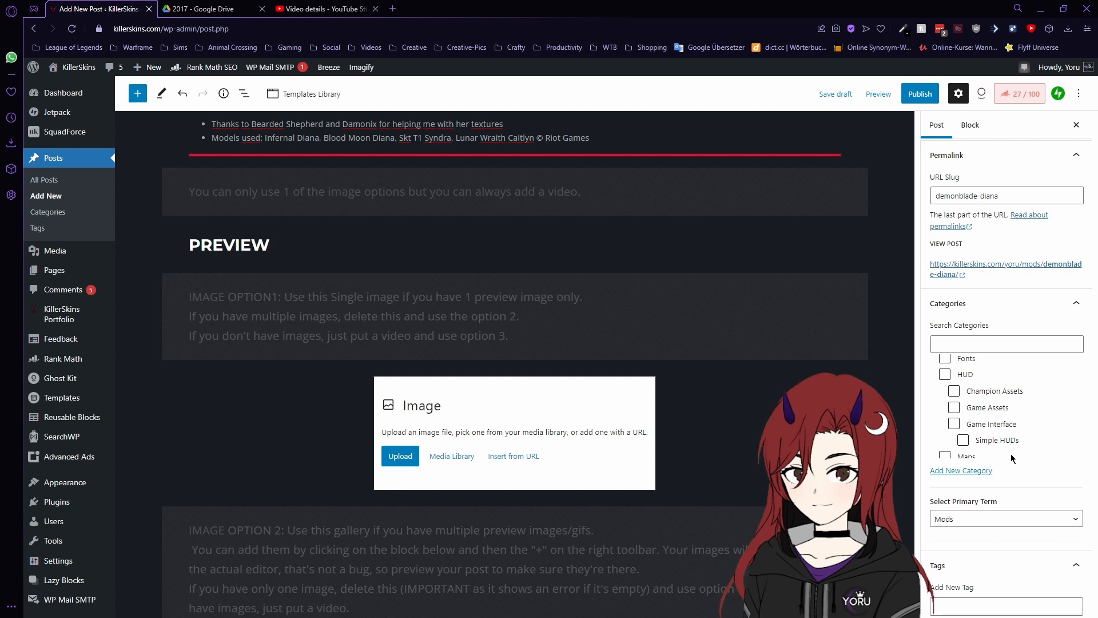
{"action": "scroll", "coordinate": [1011, 455], "scroll_direction": "down", "scroll_amount": 1}
{"action": "scroll", "coordinate": [1003, 421], "scroll_direction": "down", "scroll_amount": 1}
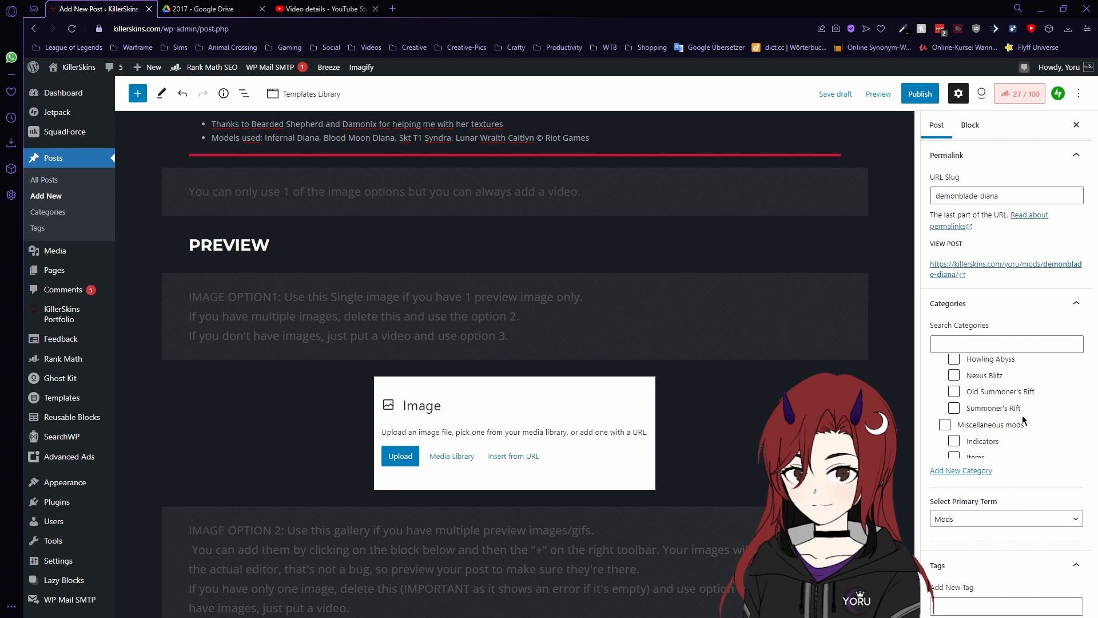
{"action": "scroll", "coordinate": [1022, 415], "scroll_direction": "up", "scroll_amount": 3}
{"action": "scroll", "coordinate": [1055, 414], "scroll_direction": "down", "scroll_amount": 5}
{"action": "scroll", "coordinate": [1028, 459], "scroll_direction": "down", "scroll_amount": 1}
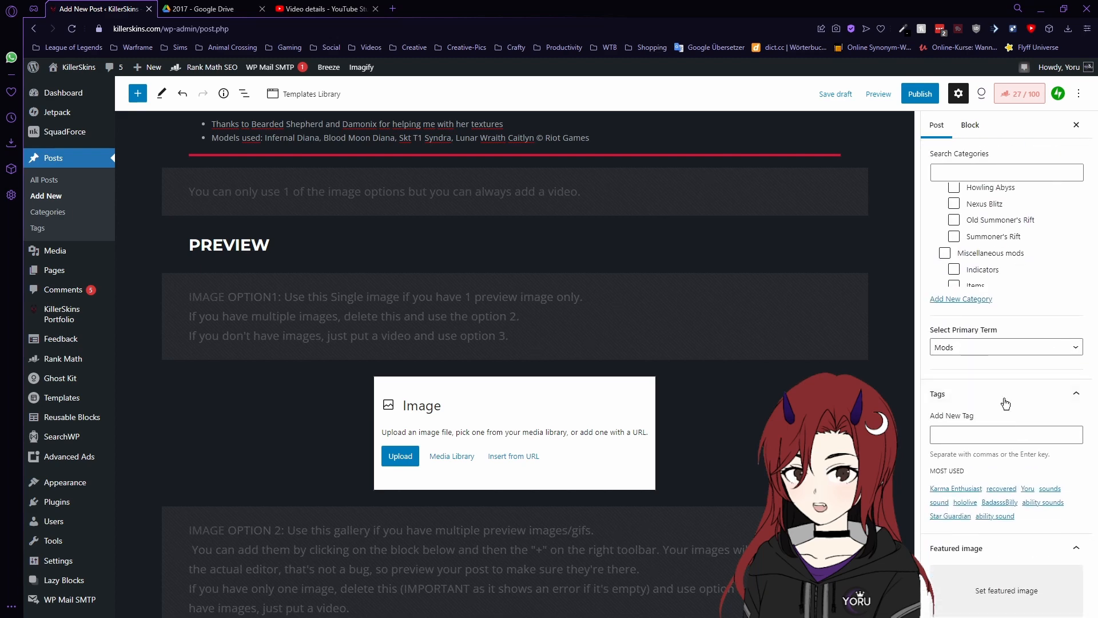
- Set New Skins as the post's primary category term
{"action": "left_click", "coordinate": [1033, 347]}
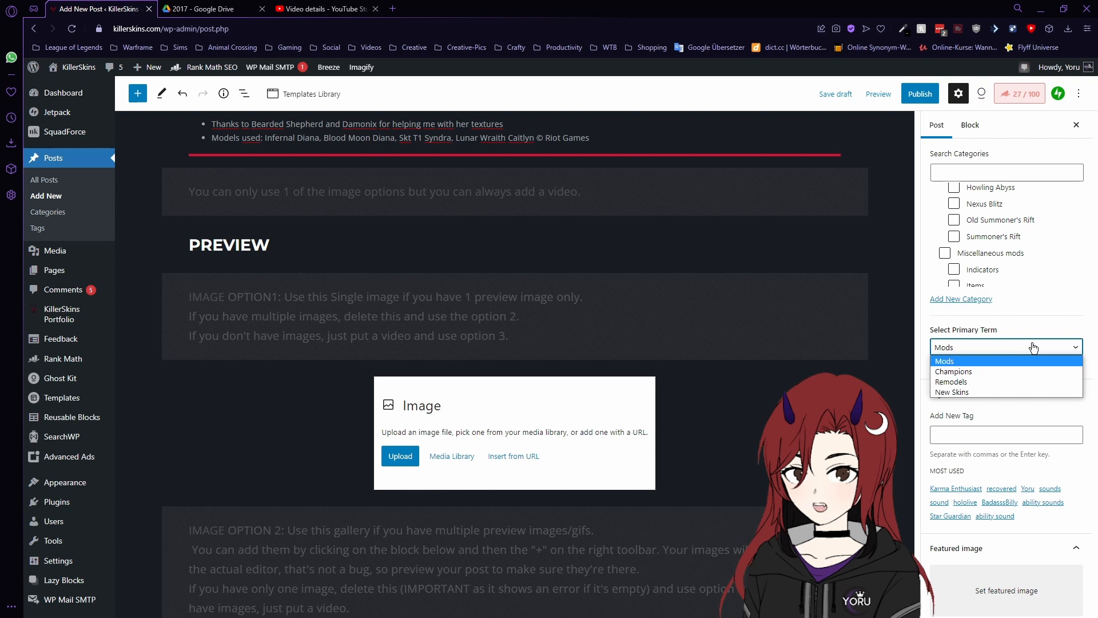
{"action": "left_click", "coordinate": [965, 396]}
{"action": "scroll", "coordinate": [1030, 389], "scroll_direction": "down", "scroll_amount": 1}
- Add the author's name as a tag and pick the existing Diana tag
{"action": "left_click", "coordinate": [1024, 383]}
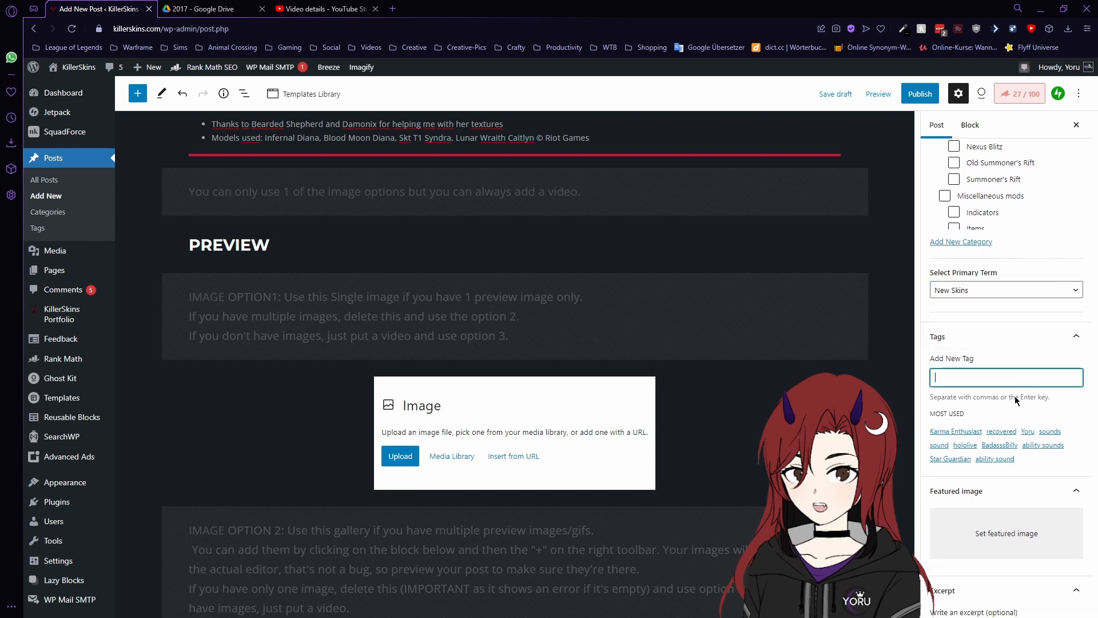
{"action": "type", "text": "Yoru"}
{"action": "key", "text": "Return"}
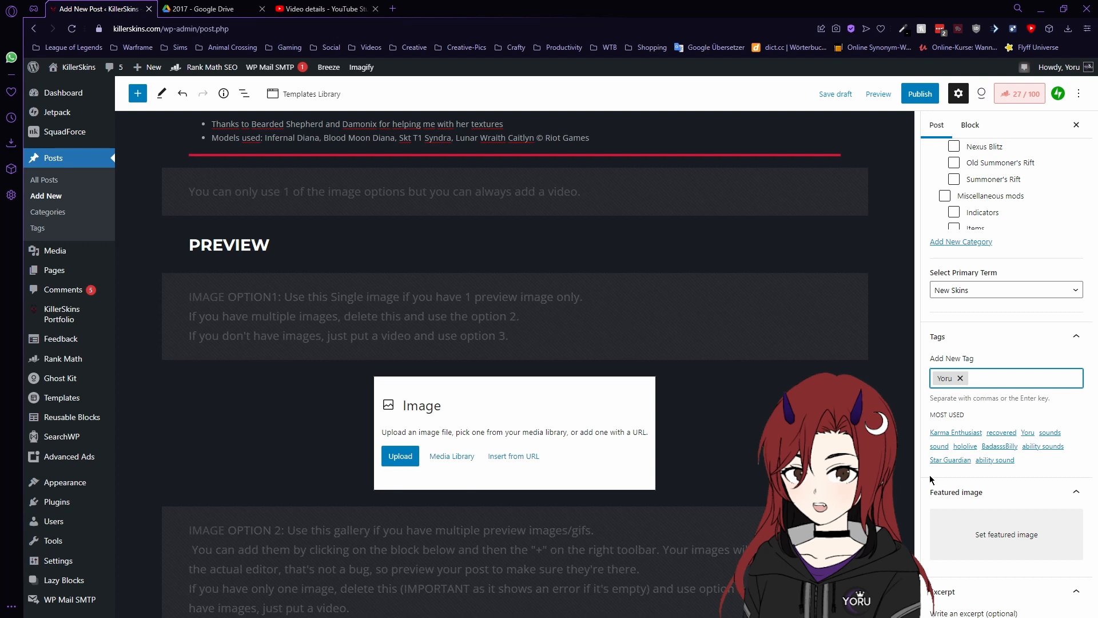
{"action": "type", "text": "Diana"}
{"action": "key", "text": "BackSpace"}
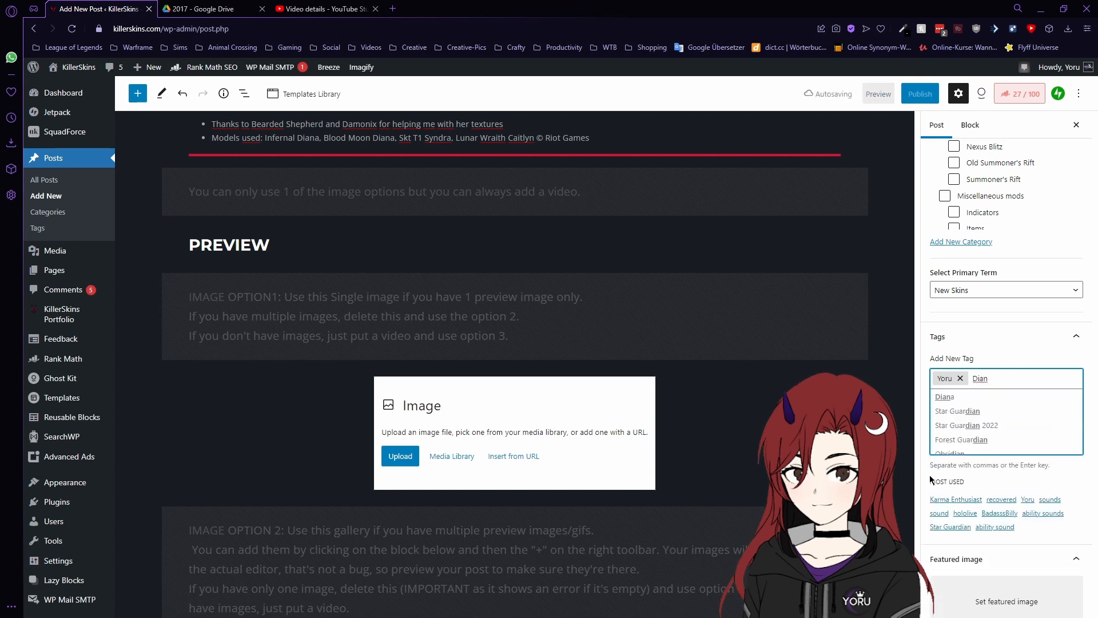
{"action": "type", "text": "a"}
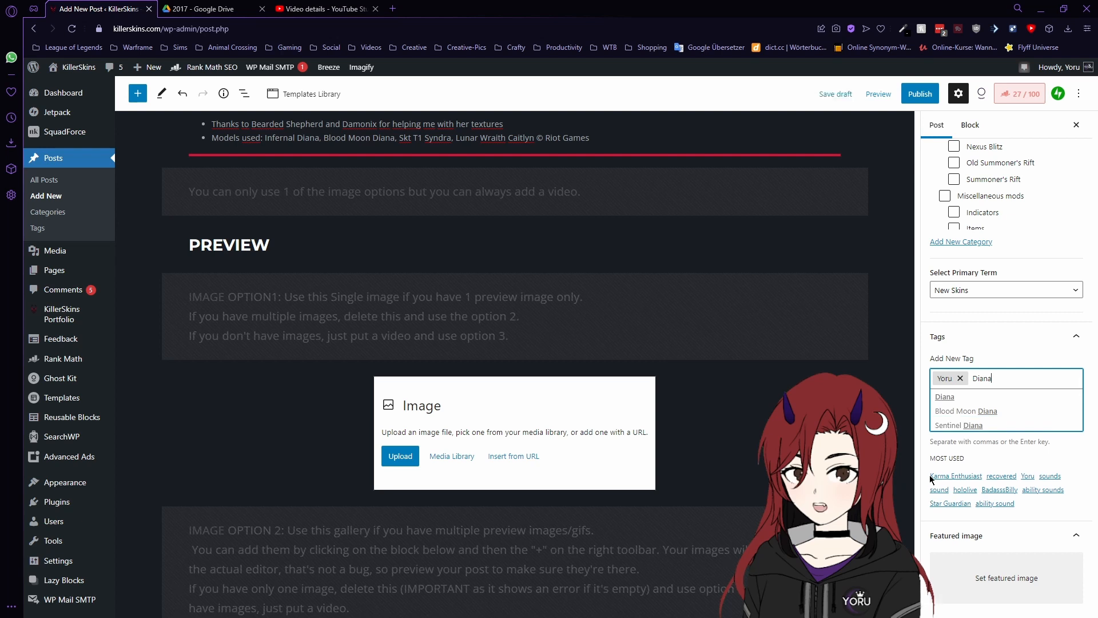
{"action": "left_click", "coordinate": [950, 402]}
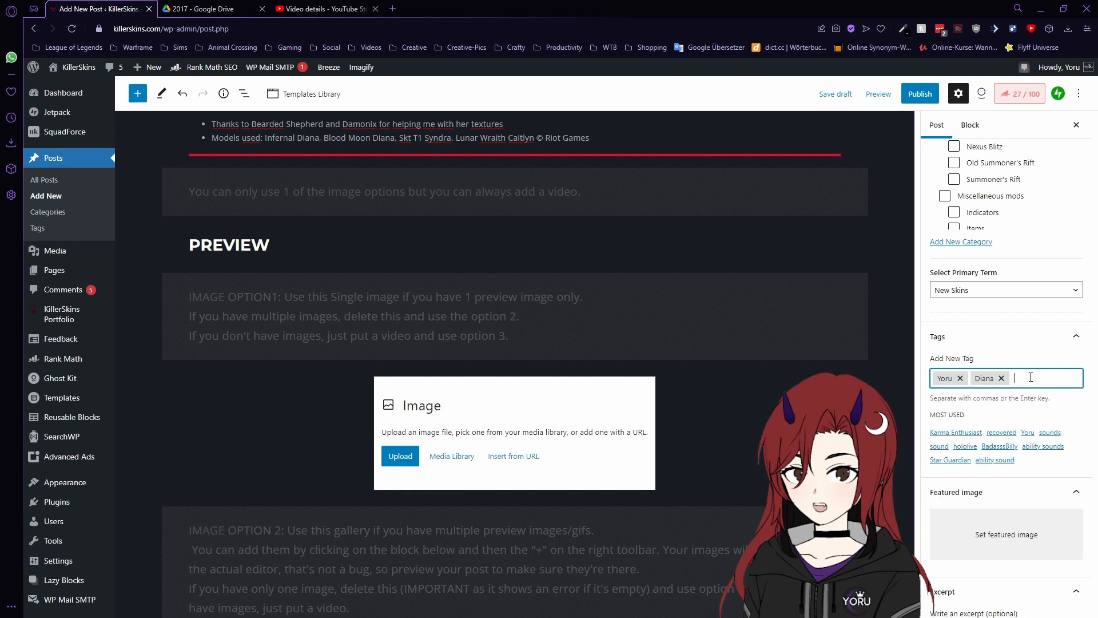
- Add Demonblade and Nightbringer as tags
{"action": "type", "text": "Cho"}
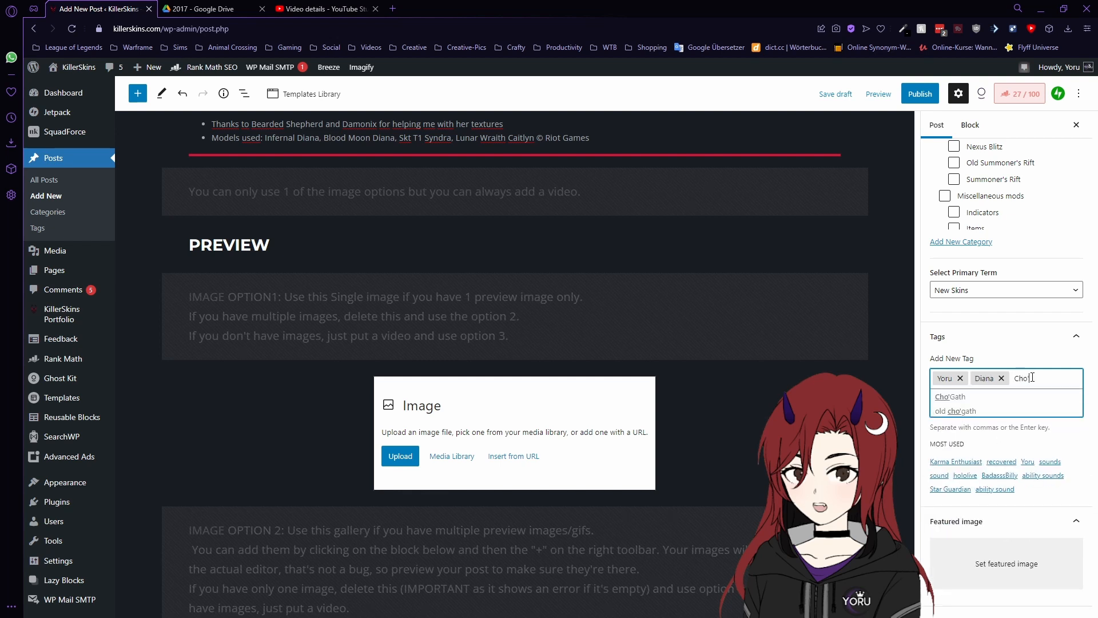
{"action": "type", "text": "'"}
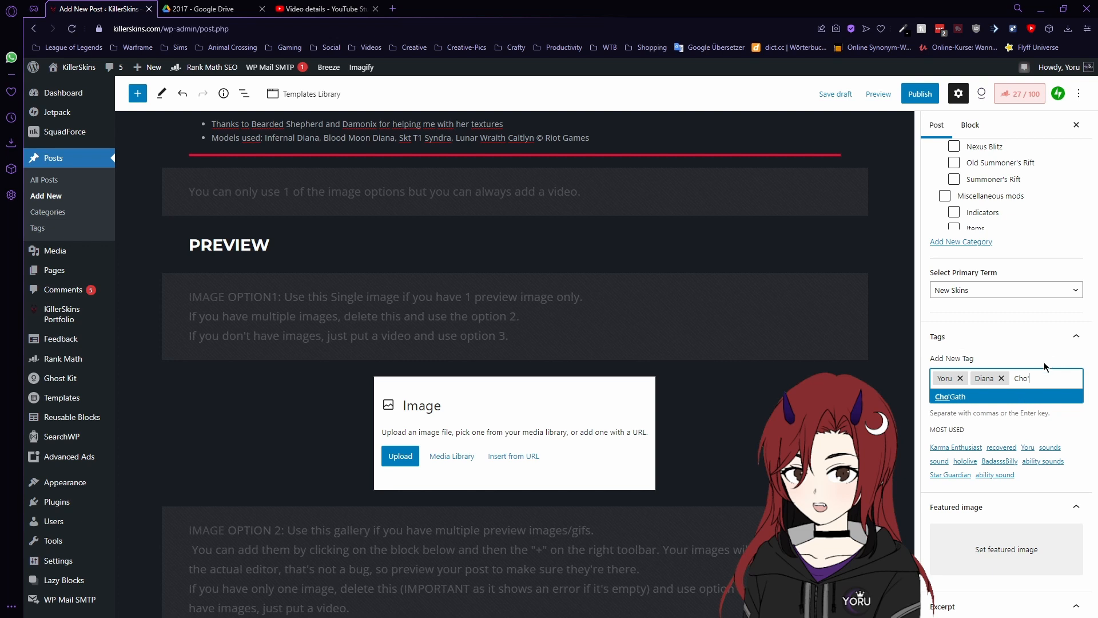
{"action": "key", "text": "BackSpace"}
{"action": "key", "text": "BackSpace"}
{"action": "key", "text": "BackSpace"}
{"action": "key", "text": "BackSpace"}
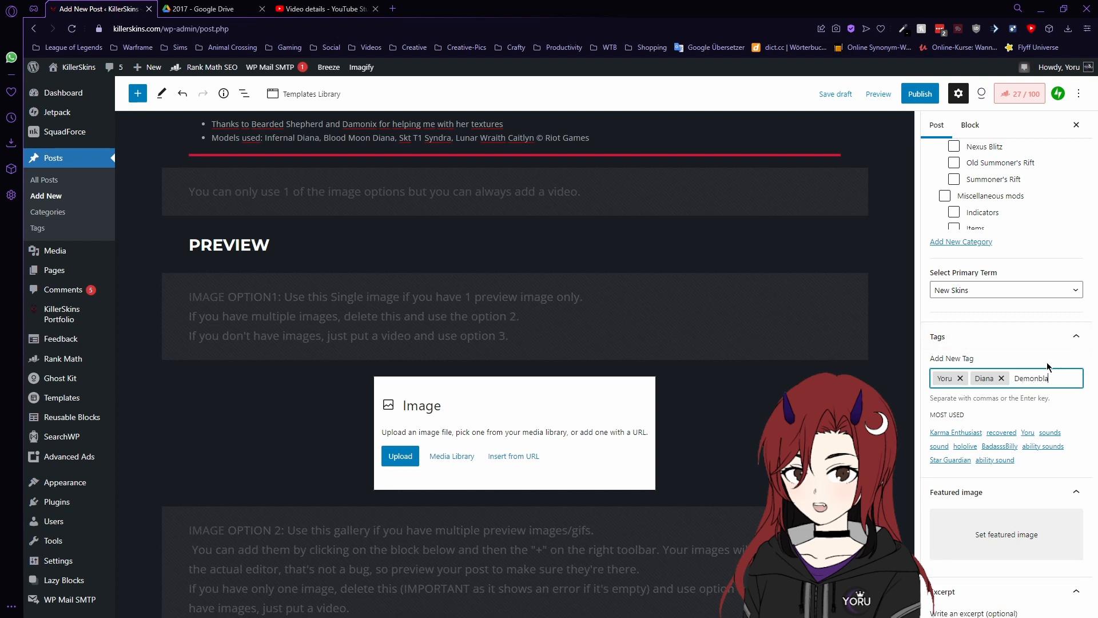
{"action": "type", "text": "Demonblade"}
{"action": "key", "text": "Return"}
{"action": "type", "text": "N"}
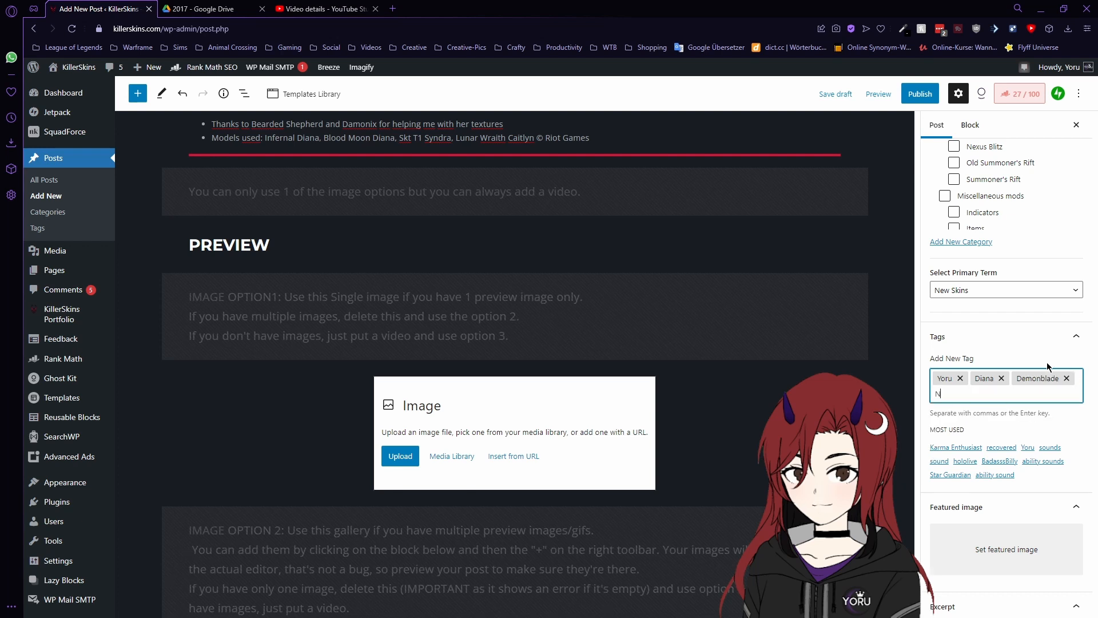
{"action": "type", "text": "ightbringer"}
{"action": "key", "text": "Return"}
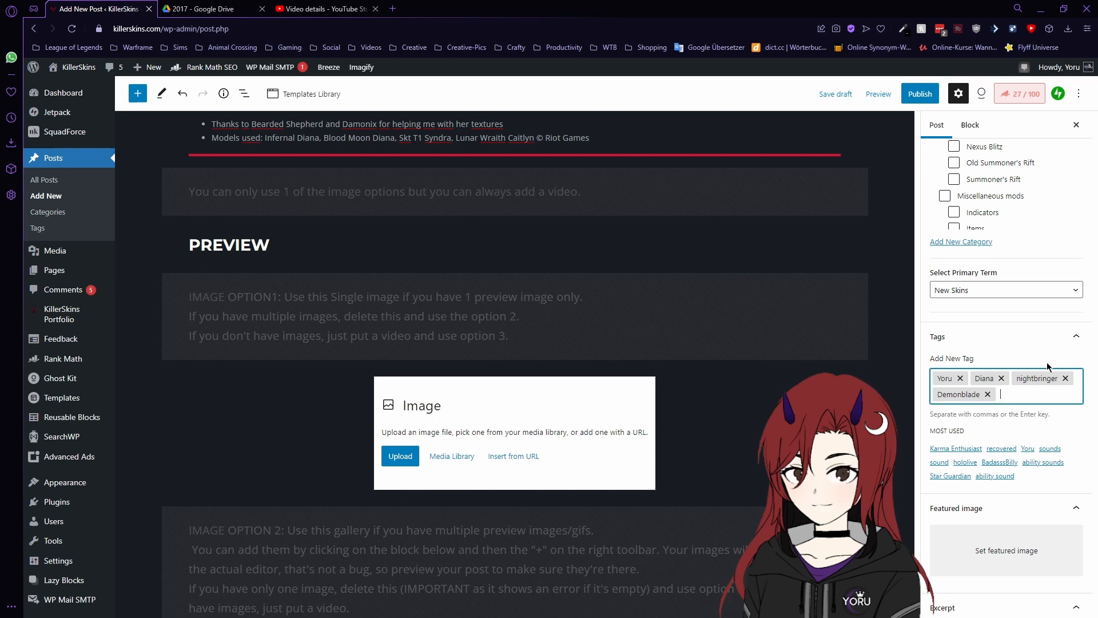
{"action": "scroll", "coordinate": [1030, 343], "scroll_direction": "down", "scroll_amount": 1}
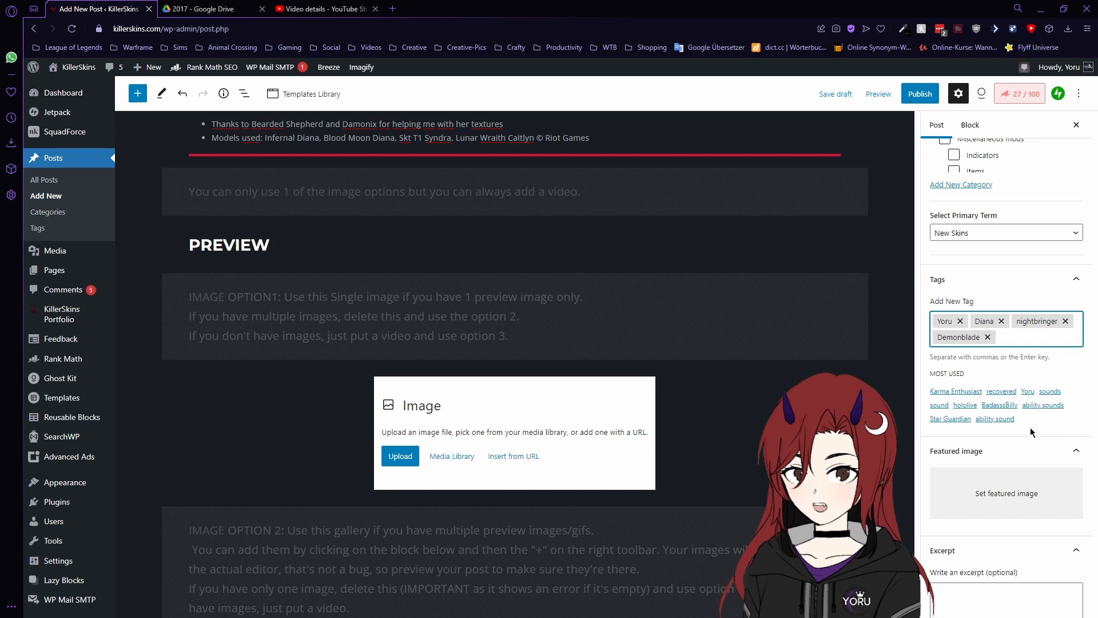
- Preview the Demonblade Diana post in a new tab, look it over, and return to the editor
{"action": "left_click", "coordinate": [878, 94]}
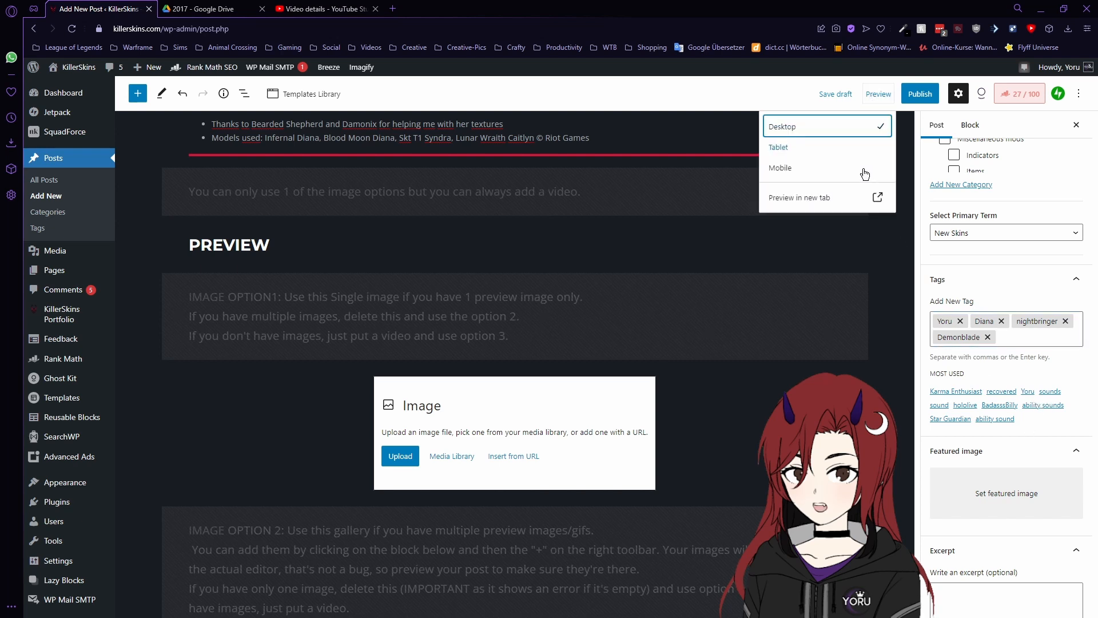
{"action": "left_click", "coordinate": [833, 198]}
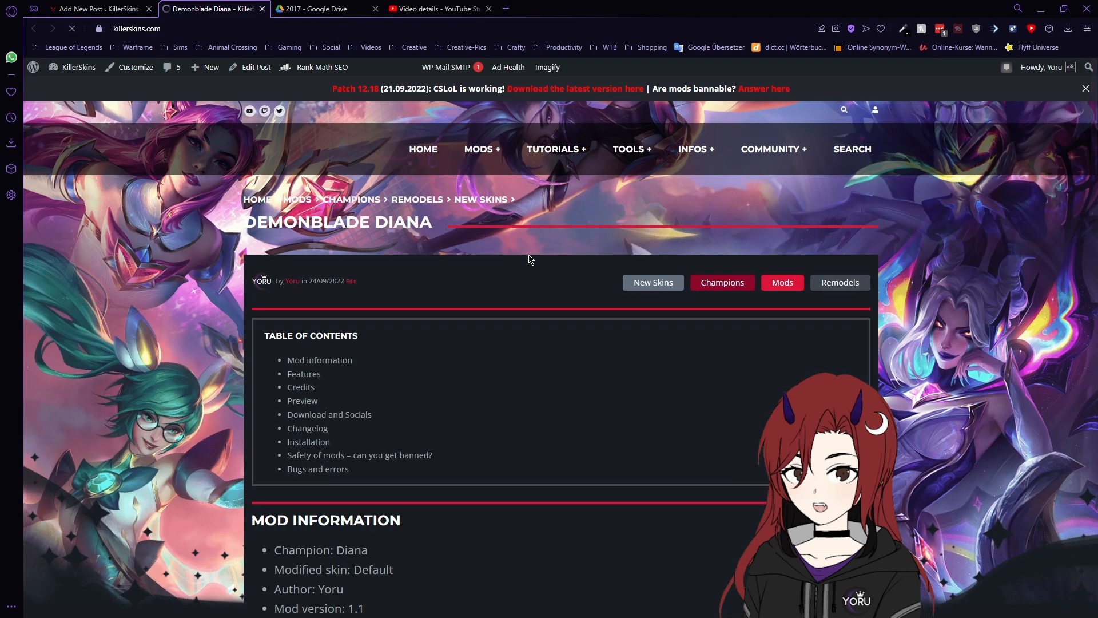
{"action": "scroll", "coordinate": [786, 253], "scroll_direction": "down", "scroll_amount": 7}
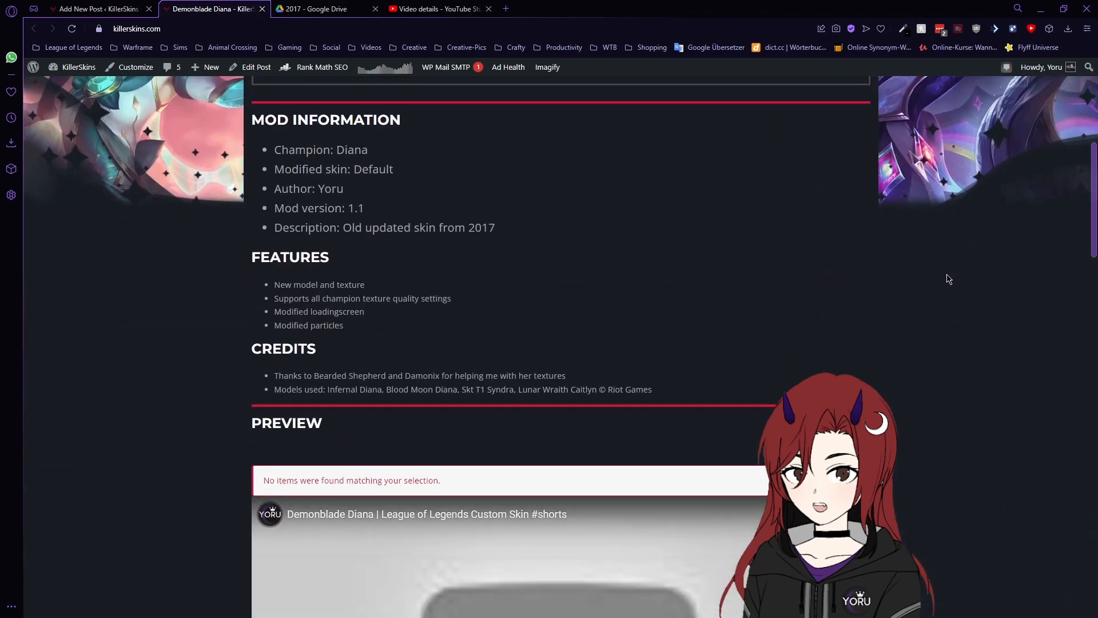
{"action": "scroll", "coordinate": [848, 214], "scroll_direction": "up", "scroll_amount": 3}
{"action": "scroll", "coordinate": [527, 204], "scroll_direction": "up", "scroll_amount": 4}
{"action": "scroll", "coordinate": [416, 465], "scroll_direction": "down", "scroll_amount": 7}
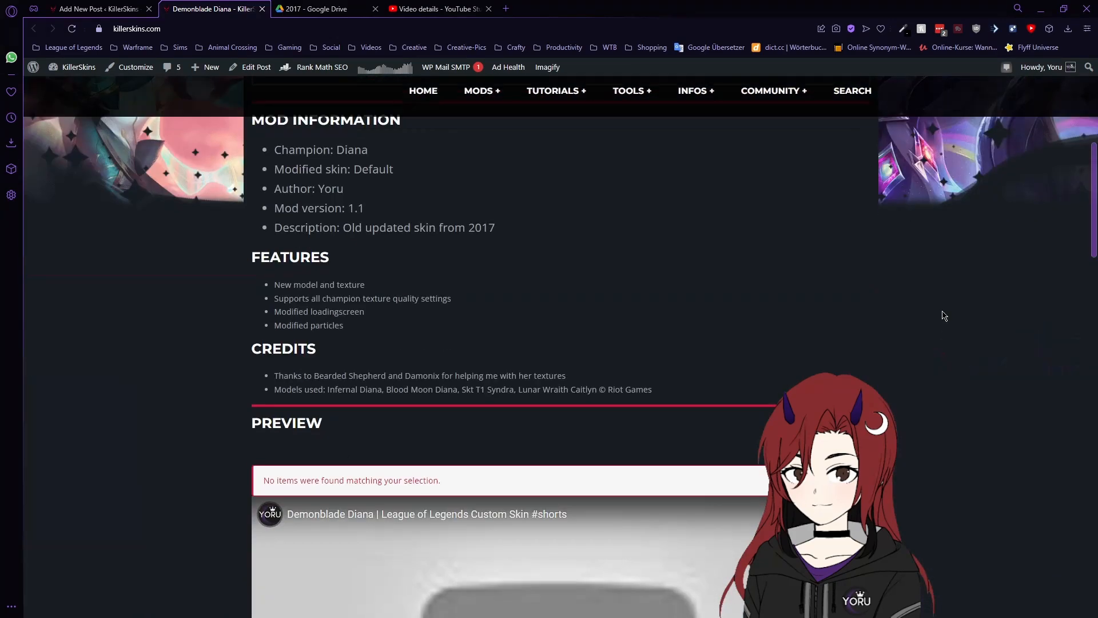
{"action": "left_click", "coordinate": [94, 7]}
{"action": "scroll", "coordinate": [602, 332], "scroll_direction": "down", "scroll_amount": 1}
{"action": "scroll", "coordinate": [614, 335], "scroll_direction": "up", "scroll_amount": 1}
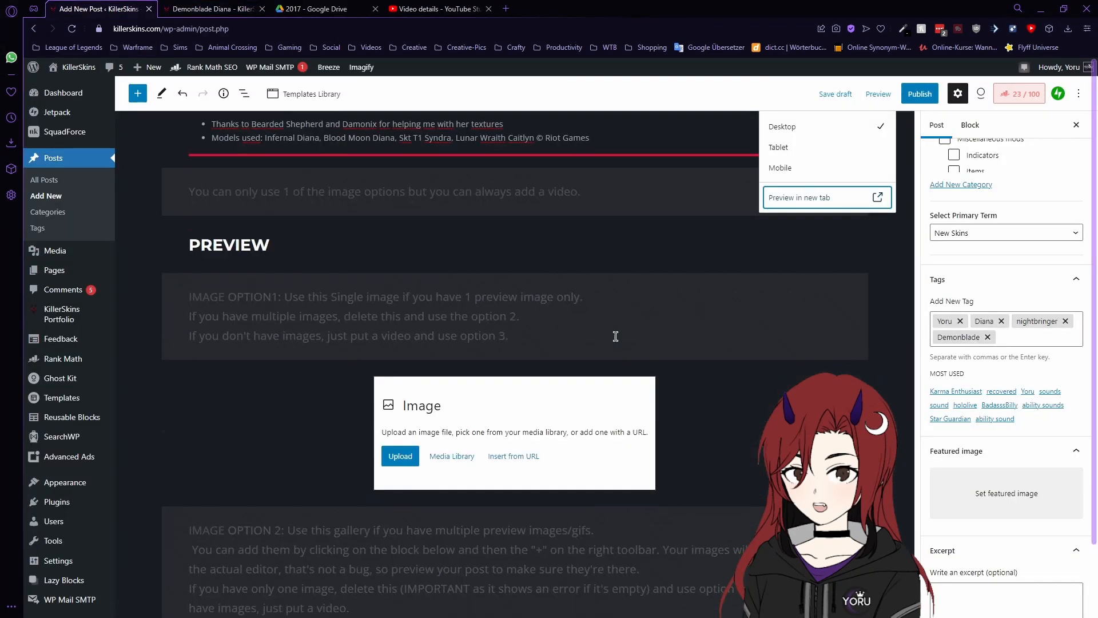
- Remove the empty Visual Portfolio gallery block from the Preview section
{"action": "scroll", "coordinate": [607, 341], "scroll_direction": "down", "scroll_amount": 5}
{"action": "left_click", "coordinate": [588, 377]}
{"action": "left_click", "coordinate": [588, 377]}
{"action": "left_click", "coordinate": [304, 342]}
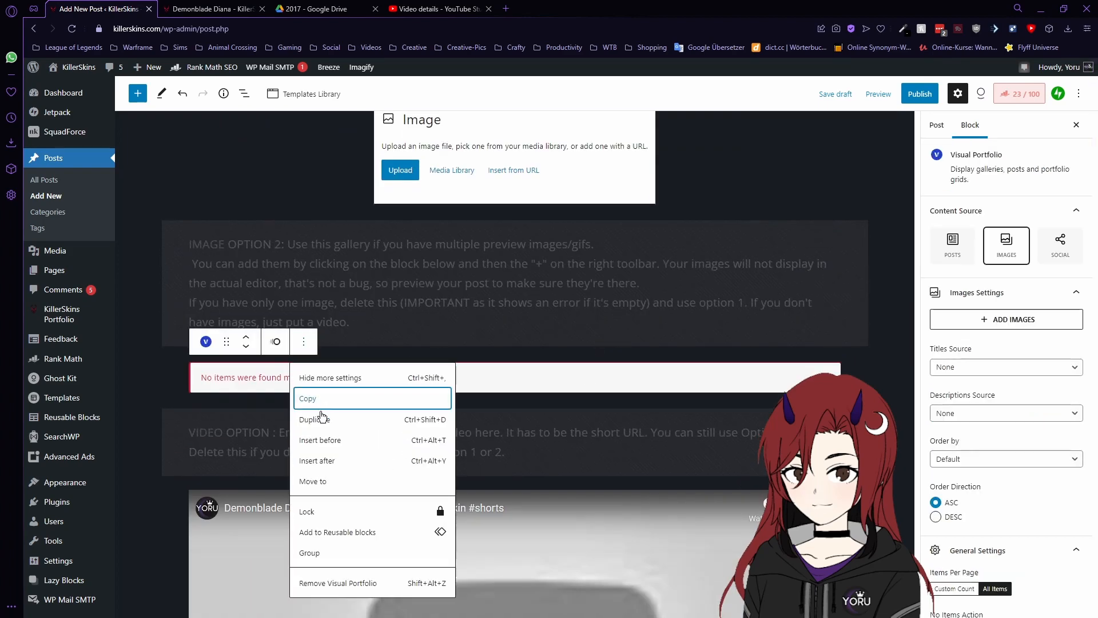
{"action": "left_click", "coordinate": [337, 583]}
{"action": "scroll", "coordinate": [618, 319], "scroll_direction": "down", "scroll_amount": 3}
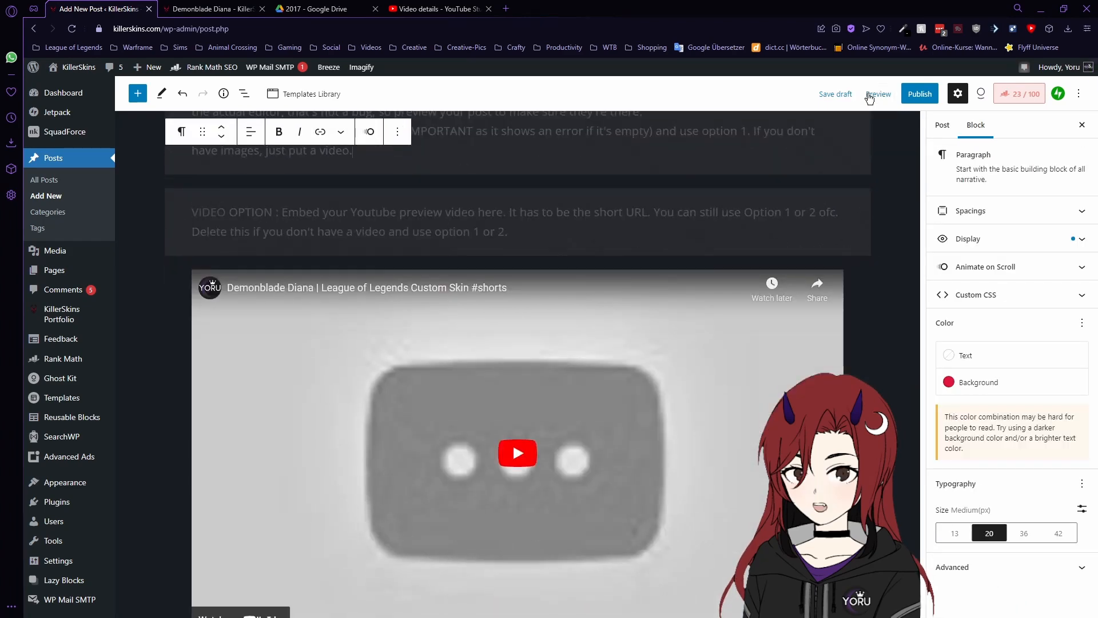
- Preview the post again in a new tab, then return to the editor's post settings
{"action": "left_click", "coordinate": [879, 93]}
{"action": "left_click", "coordinate": [834, 200]}
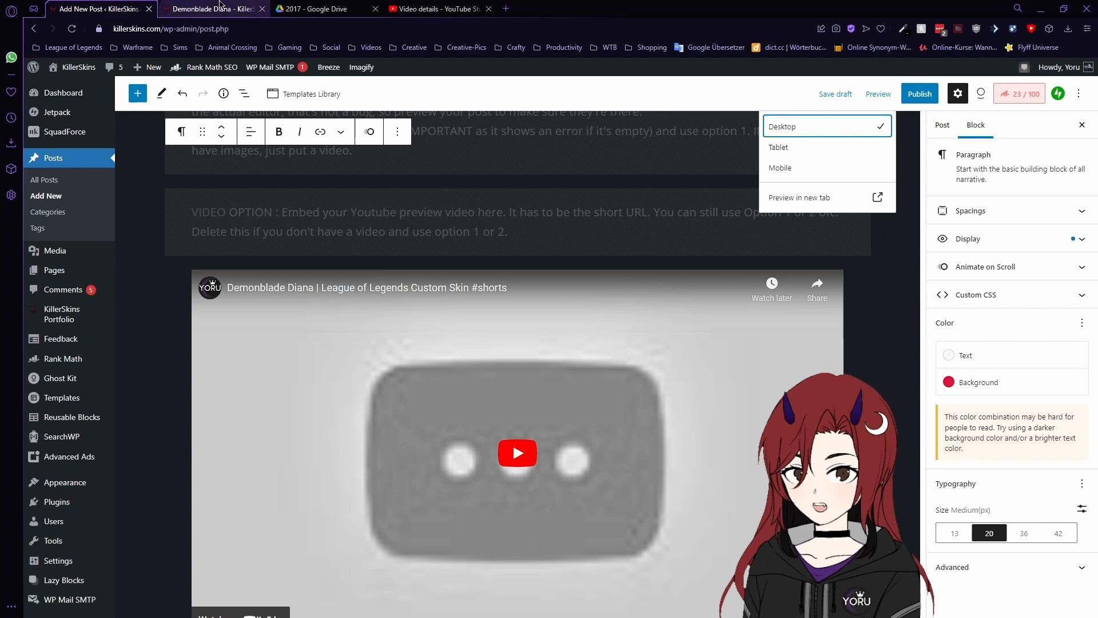
{"action": "scroll", "coordinate": [710, 309], "scroll_direction": "down", "scroll_amount": 12}
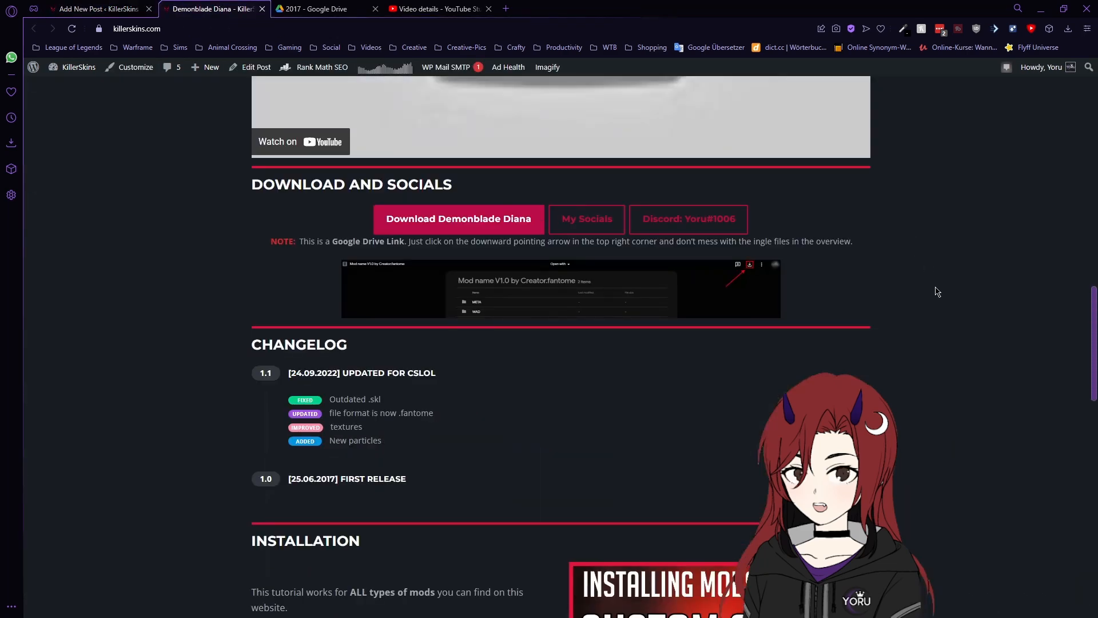
{"action": "scroll", "coordinate": [952, 309], "scroll_direction": "up", "scroll_amount": 15}
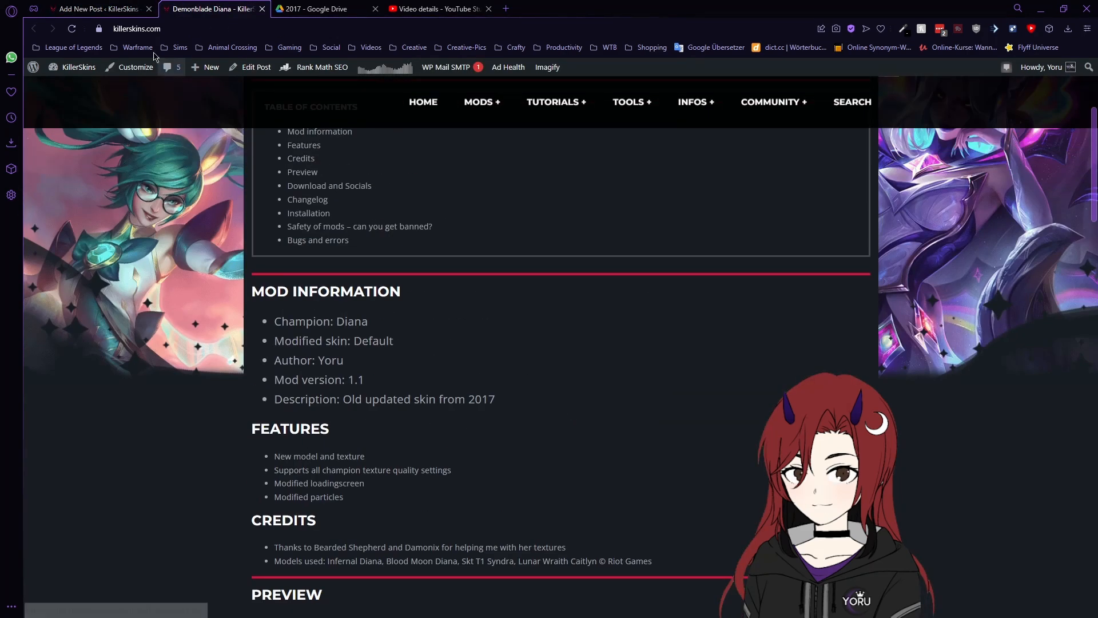
{"action": "left_click", "coordinate": [97, 9]}
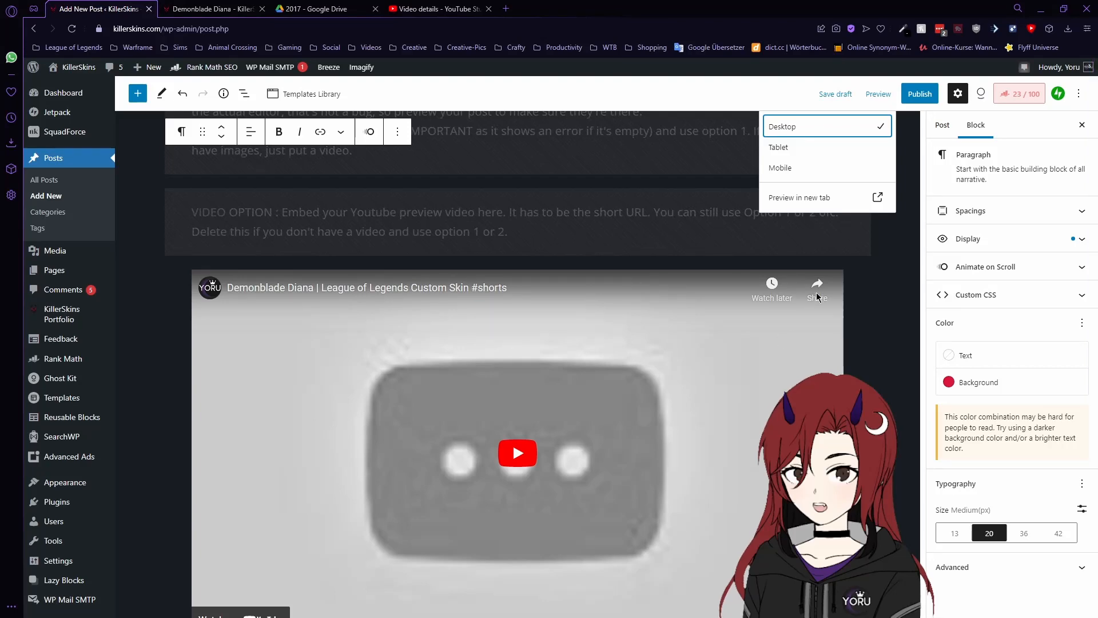
{"action": "left_click", "coordinate": [881, 274]}
{"action": "scroll", "coordinate": [881, 274], "scroll_direction": "down", "scroll_amount": 10}
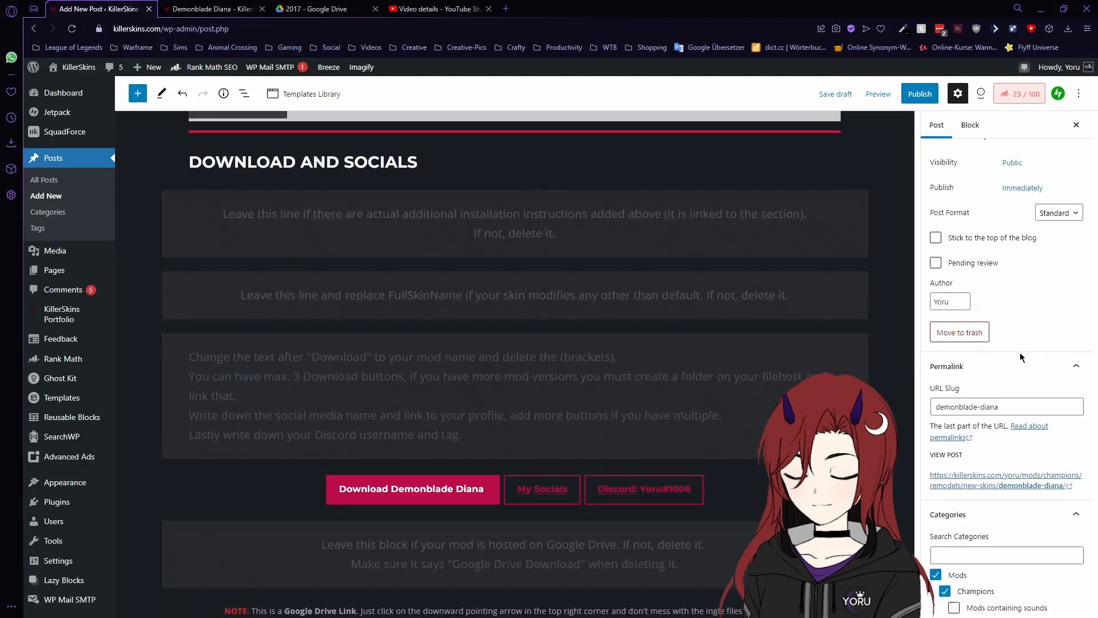
{"action": "scroll", "coordinate": [1002, 353], "scroll_direction": "down", "scroll_amount": 5}
{"action": "scroll", "coordinate": [1002, 353], "scroll_direction": "down", "scroll_amount": 2}
{"action": "scroll", "coordinate": [515, 344], "scroll_direction": "down", "scroll_amount": 4}
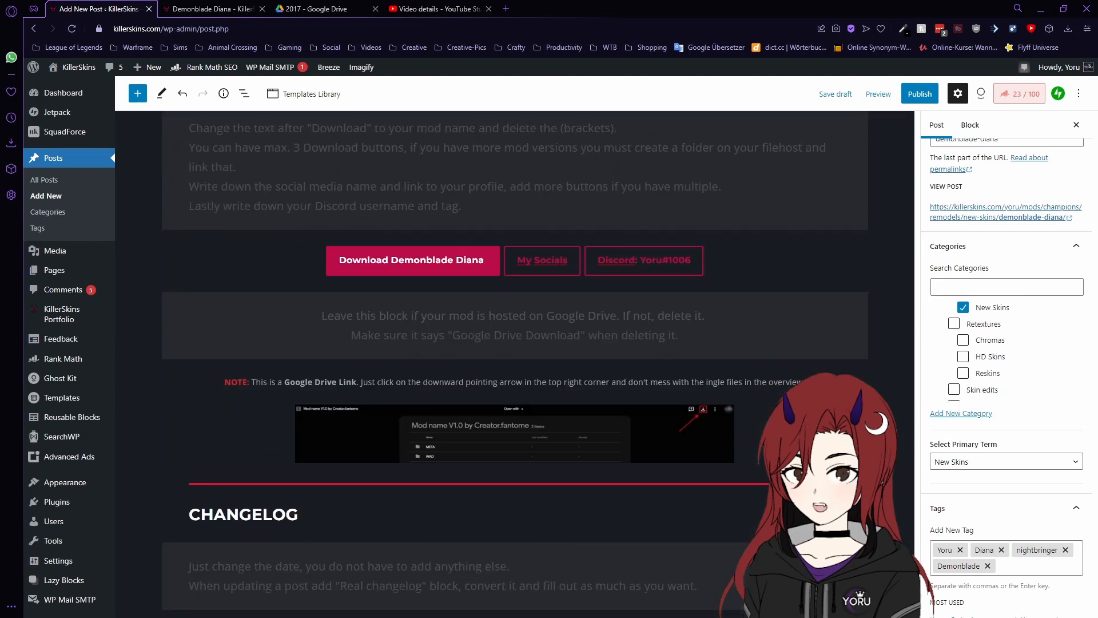
{"action": "scroll", "coordinate": [996, 406], "scroll_direction": "down", "scroll_amount": 5}
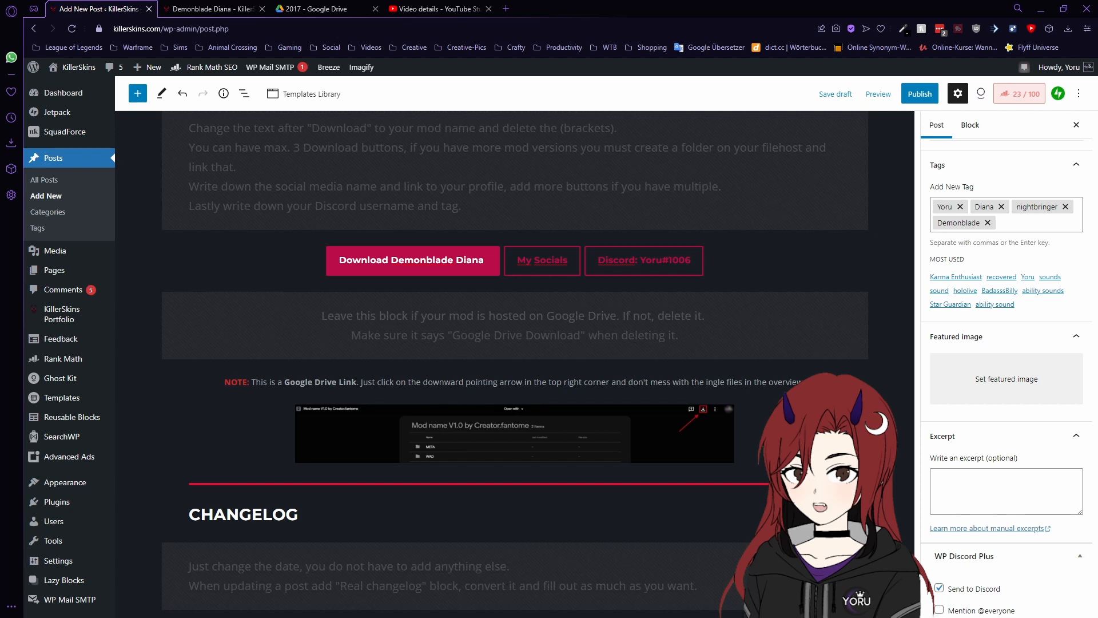
- Set the Demonblade Diana thumbnail as featured image and check it in a new-tab preview
{"action": "left_click", "coordinate": [1007, 379]}
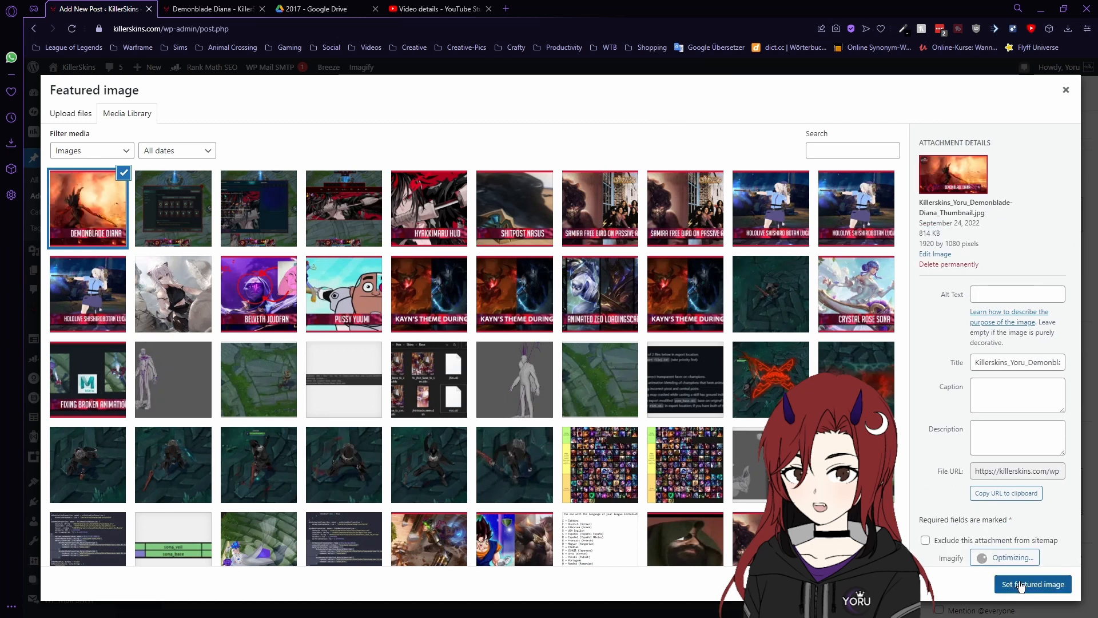
{"action": "left_click", "coordinate": [1020, 585]}
{"action": "left_click", "coordinate": [878, 94]}
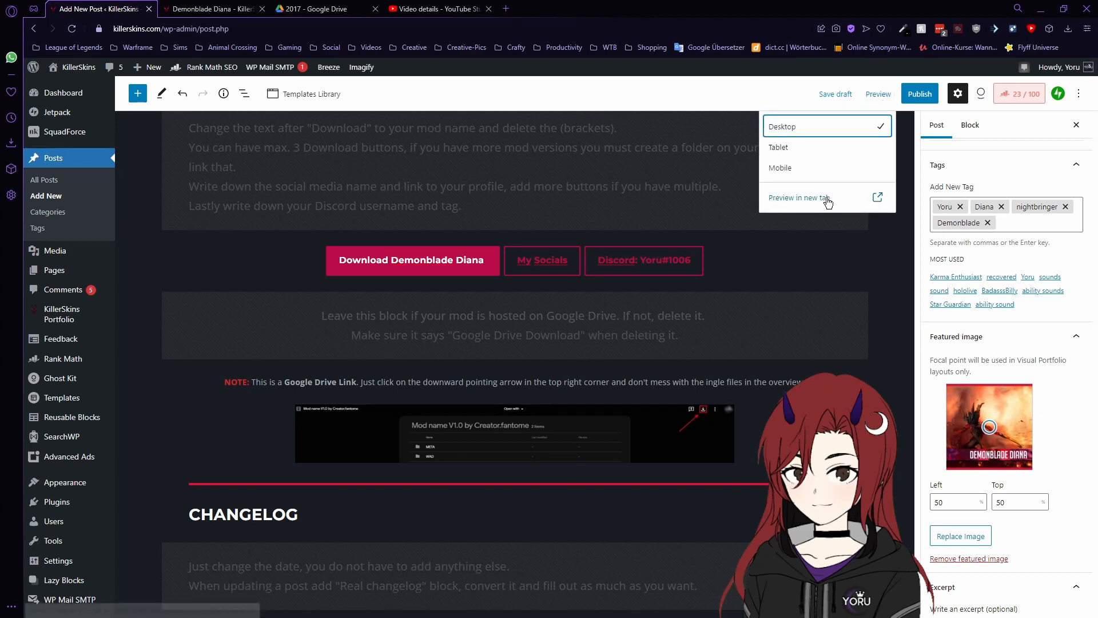
{"action": "left_click", "coordinate": [824, 202]}
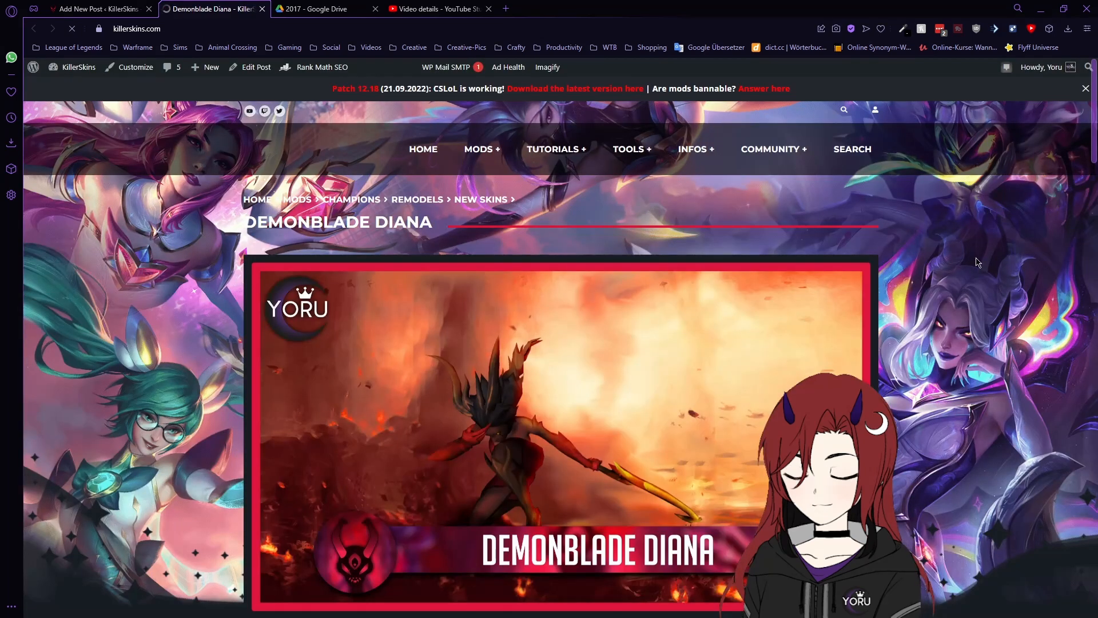
{"action": "scroll", "coordinate": [936, 268], "scroll_direction": "down", "scroll_amount": 3}
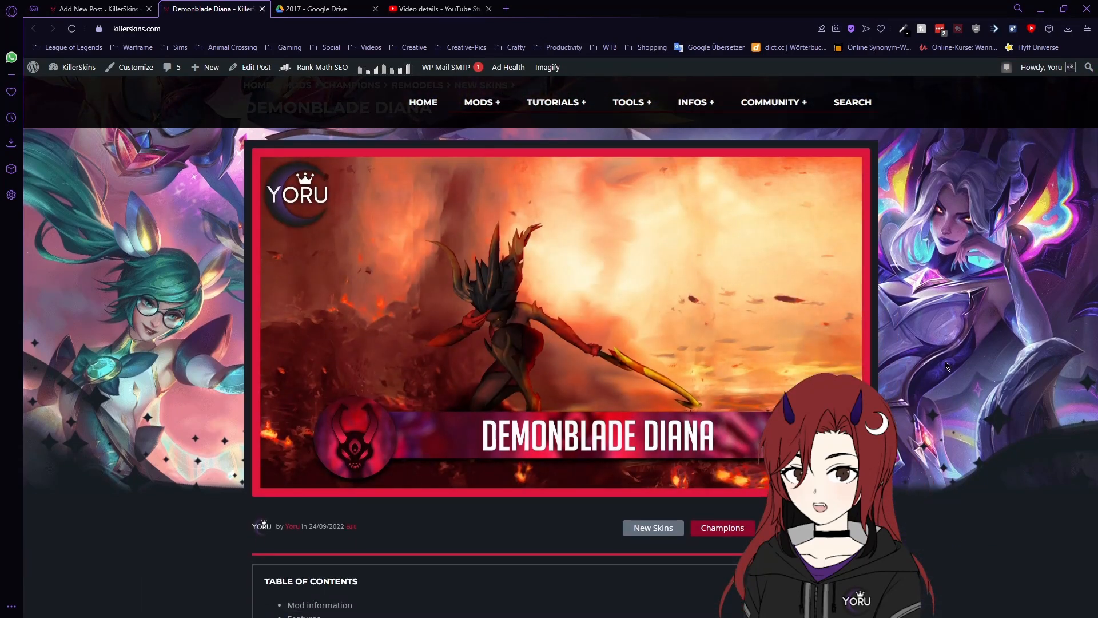
{"action": "left_click", "coordinate": [95, 8]}
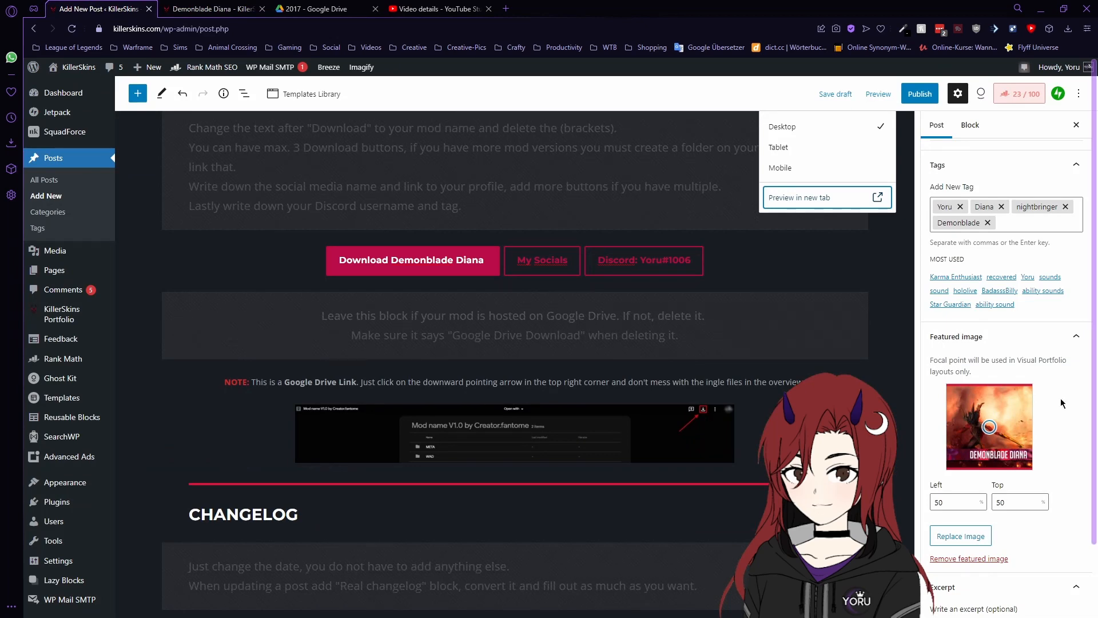
- Enter the excerpt 'Demonblade Diana custom skin for League of Legends' in the post sidebar
{"action": "scroll", "coordinate": [1063, 403], "scroll_direction": "down", "scroll_amount": 4}
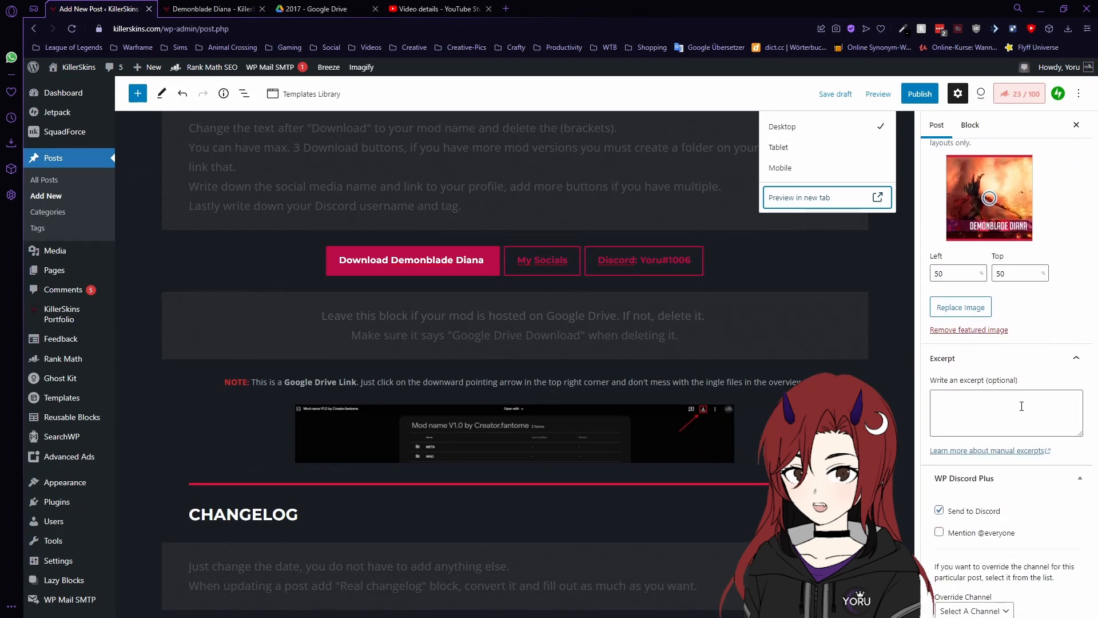
{"action": "left_click", "coordinate": [1007, 412]}
{"action": "scroll", "coordinate": [746, 421], "scroll_direction": "up", "scroll_amount": 20}
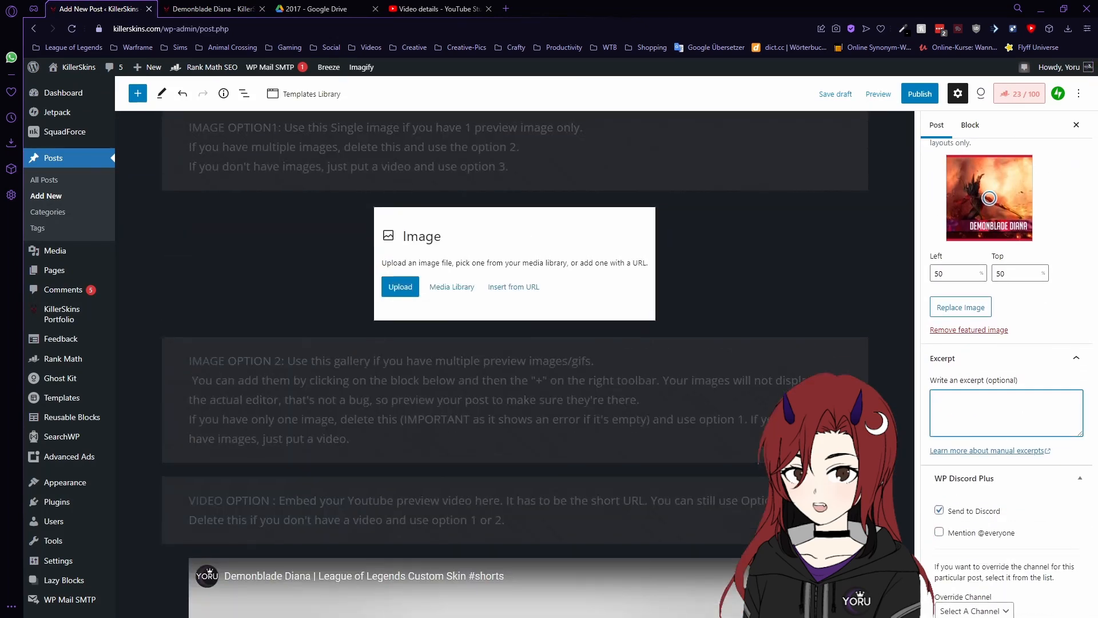
{"action": "scroll", "coordinate": [397, 262], "scroll_direction": "up", "scroll_amount": 6}
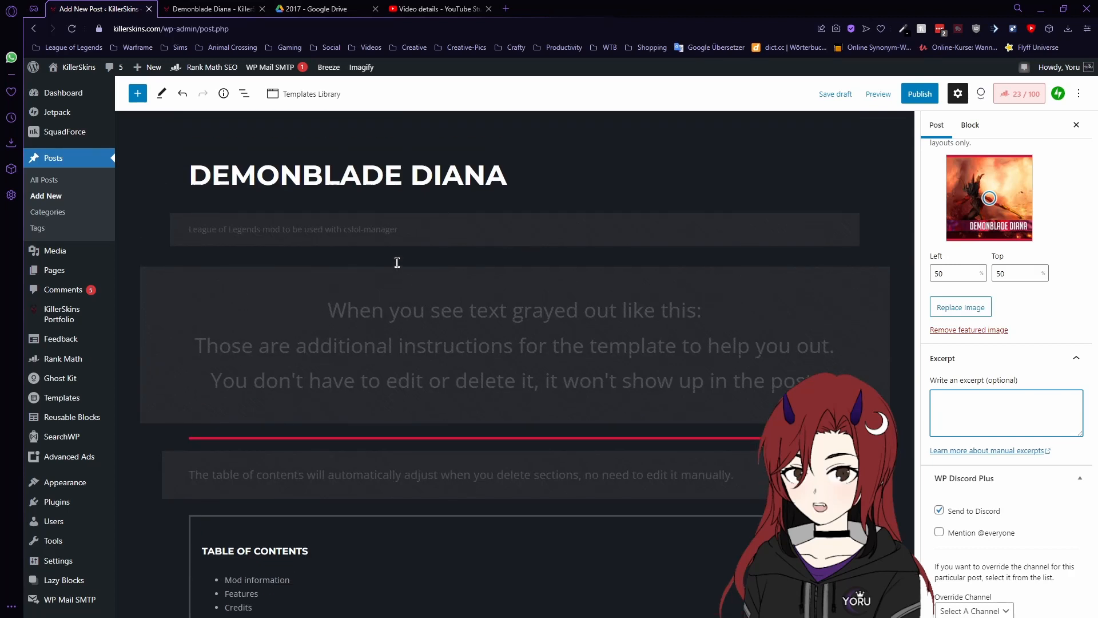
{"action": "left_click", "coordinate": [406, 229]}
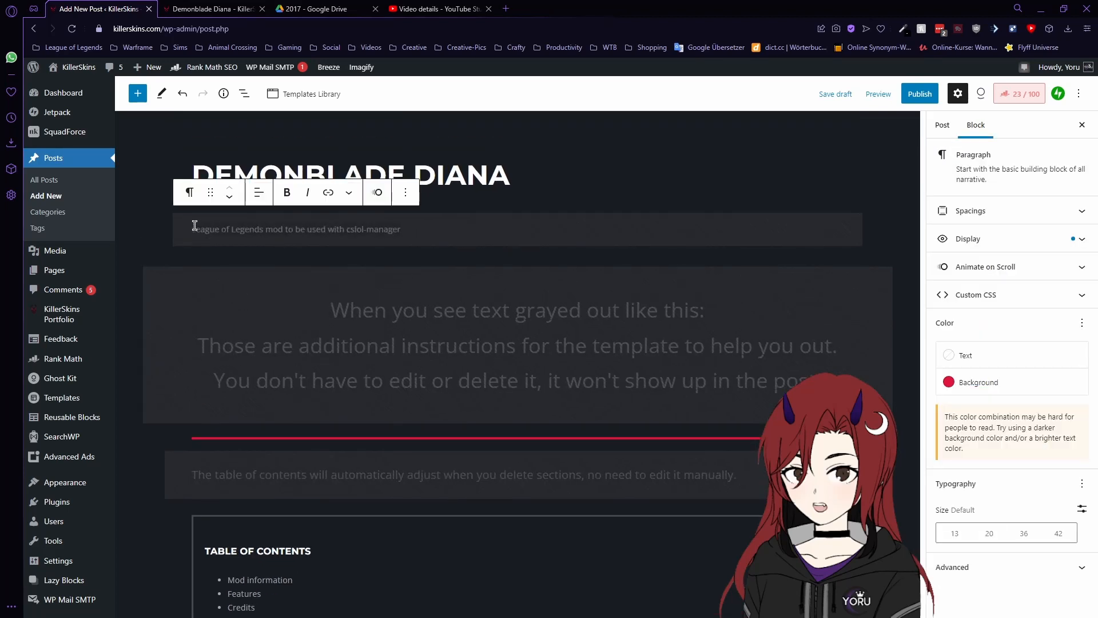
{"action": "left_click", "coordinate": [942, 124]}
{"action": "scroll", "coordinate": [1023, 512], "scroll_direction": "down", "scroll_amount": 8}
{"action": "scroll", "coordinate": [1036, 486], "scroll_direction": "down", "scroll_amount": 8}
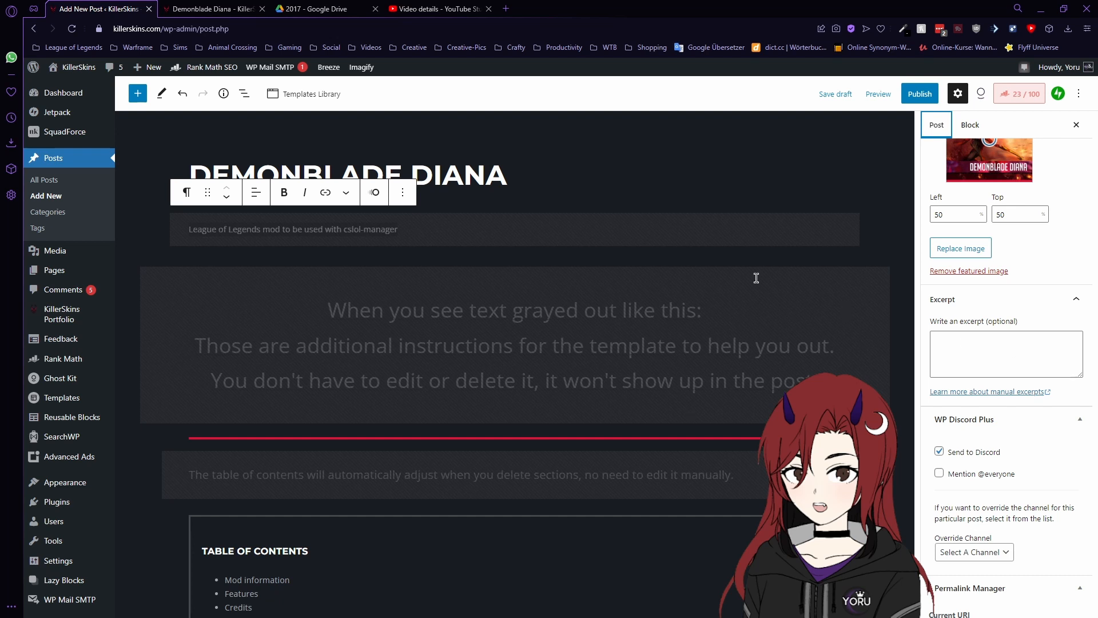
{"action": "left_click", "coordinate": [408, 234]}
{"action": "left_click", "coordinate": [983, 350]}
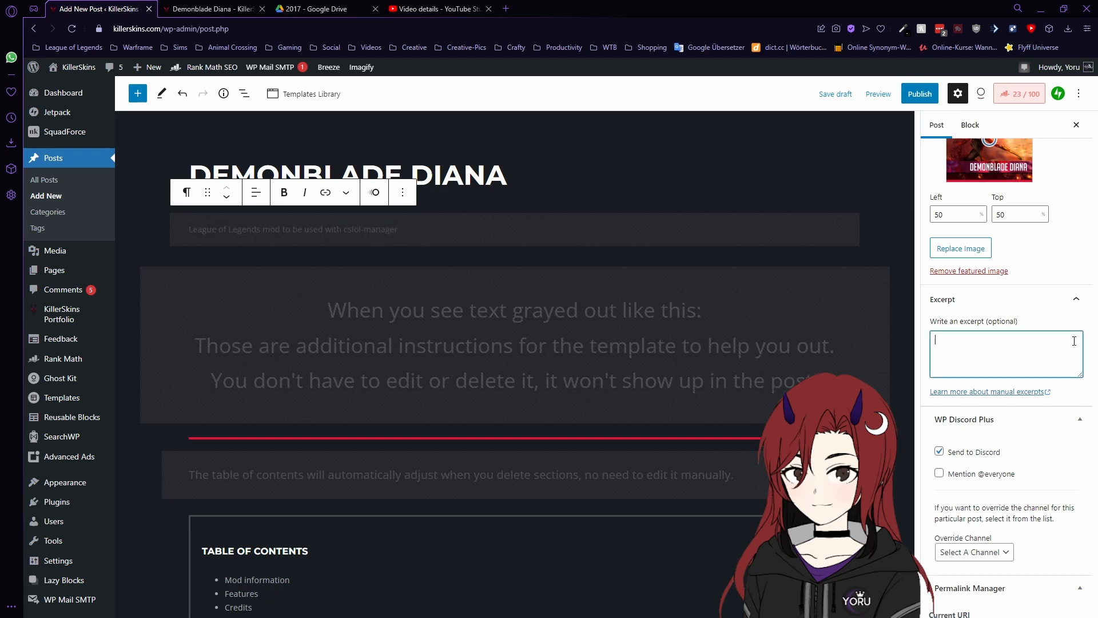
{"action": "type", "text": "Demonblade Diana custom sk"}
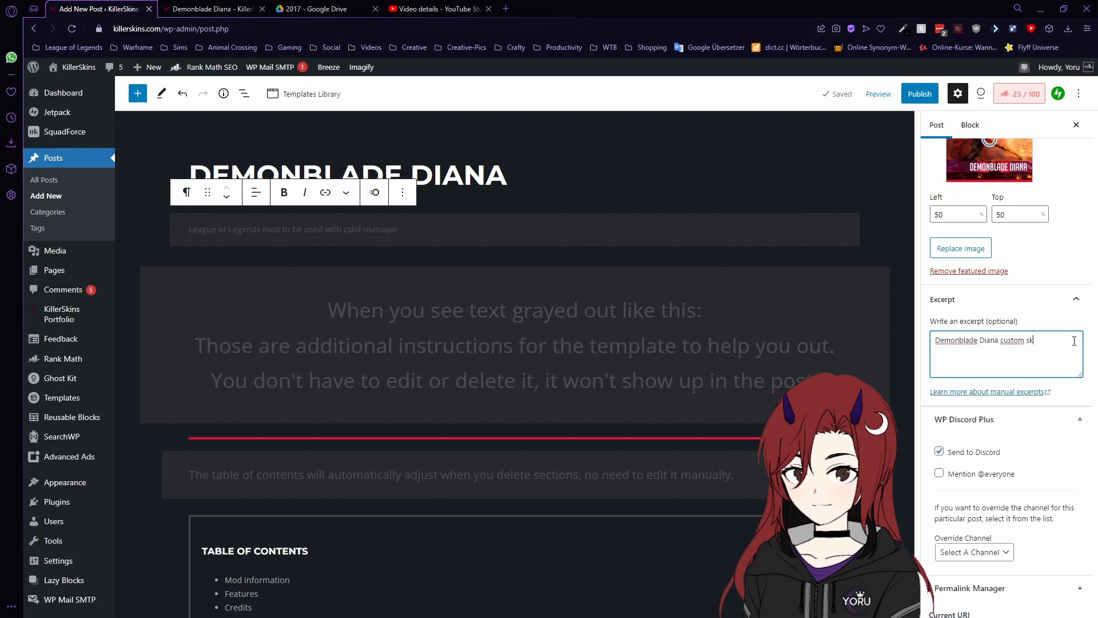
{"action": "type", "text": "in for League o"}
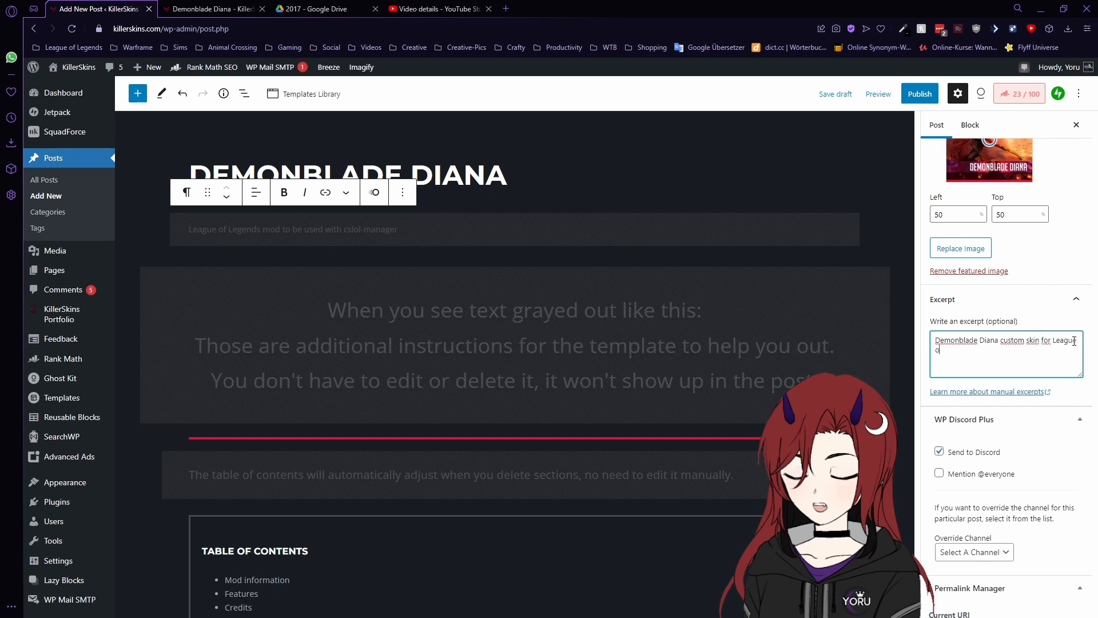
{"action": "type", "text": "f Legends"}
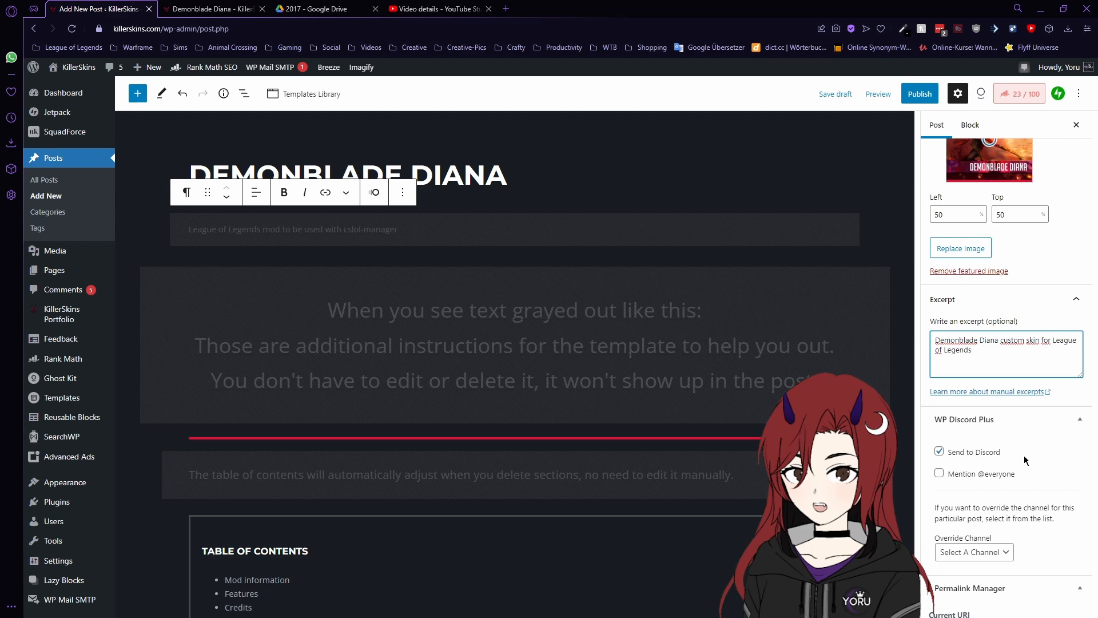
{"action": "scroll", "coordinate": [1019, 286], "scroll_direction": "up", "scroll_amount": 15}
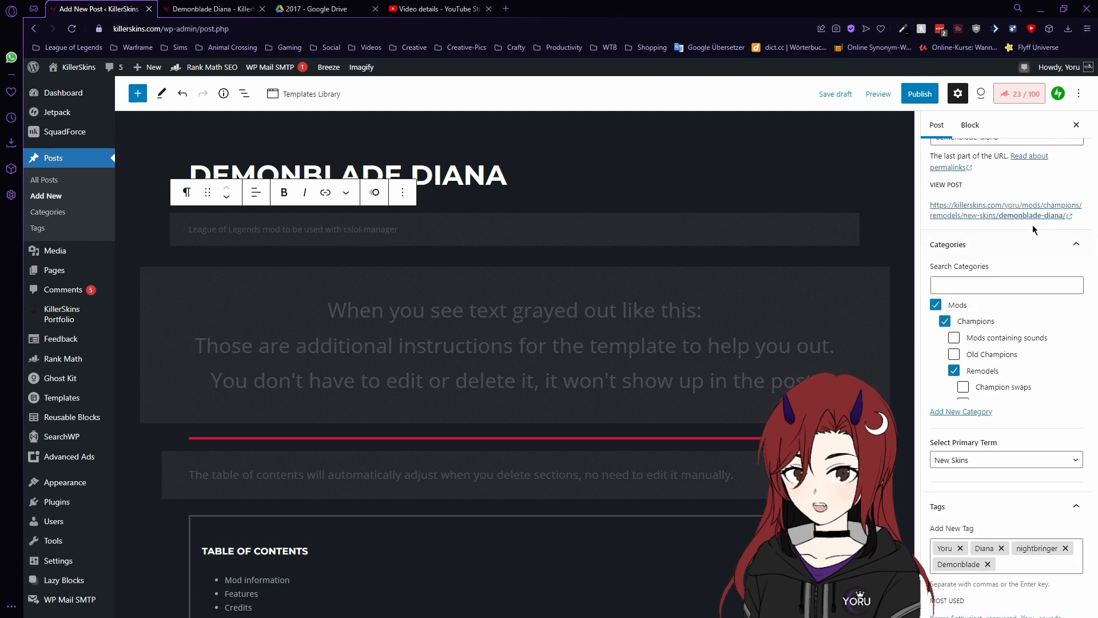
{"action": "scroll", "coordinate": [995, 228], "scroll_direction": "up", "scroll_amount": 1}
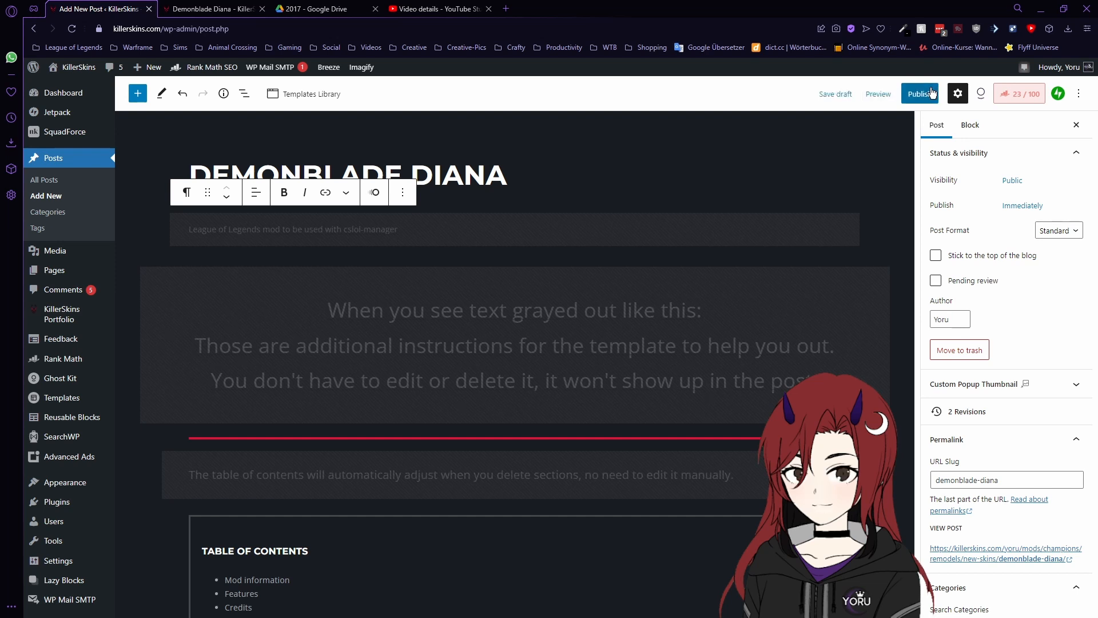
- Open a new-tab preview of the unpublished Demonblade Diana post
{"action": "left_click", "coordinate": [878, 94]}
{"action": "left_click", "coordinate": [804, 197]}
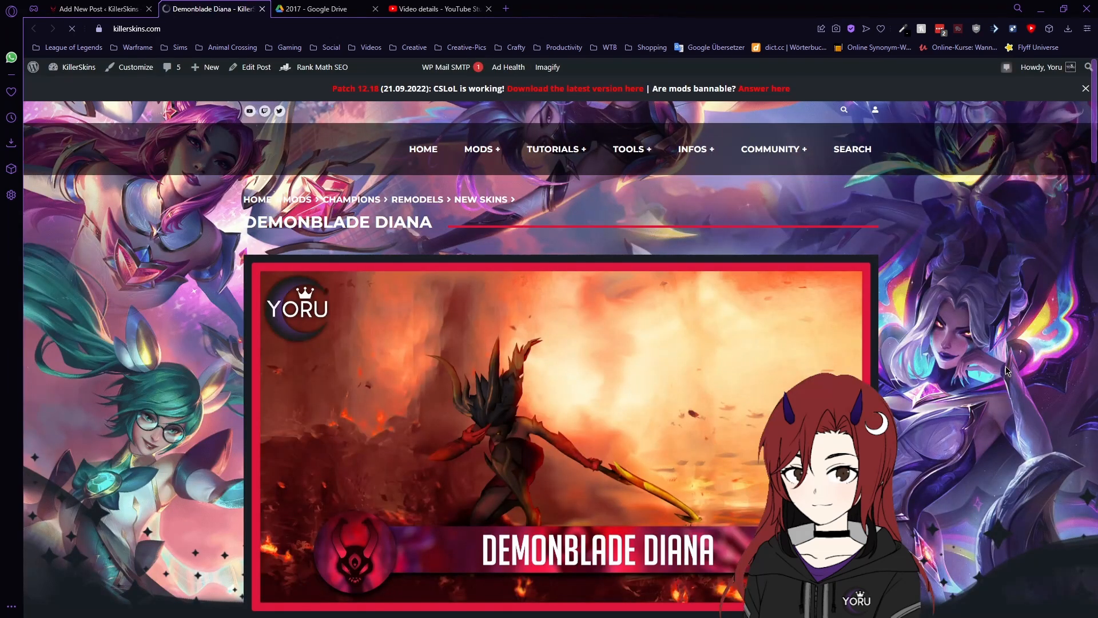
- Scroll through the preview's content, then play and pause the embedded YouTube video
{"action": "scroll", "coordinate": [1007, 371], "scroll_direction": "down", "scroll_amount": 10}
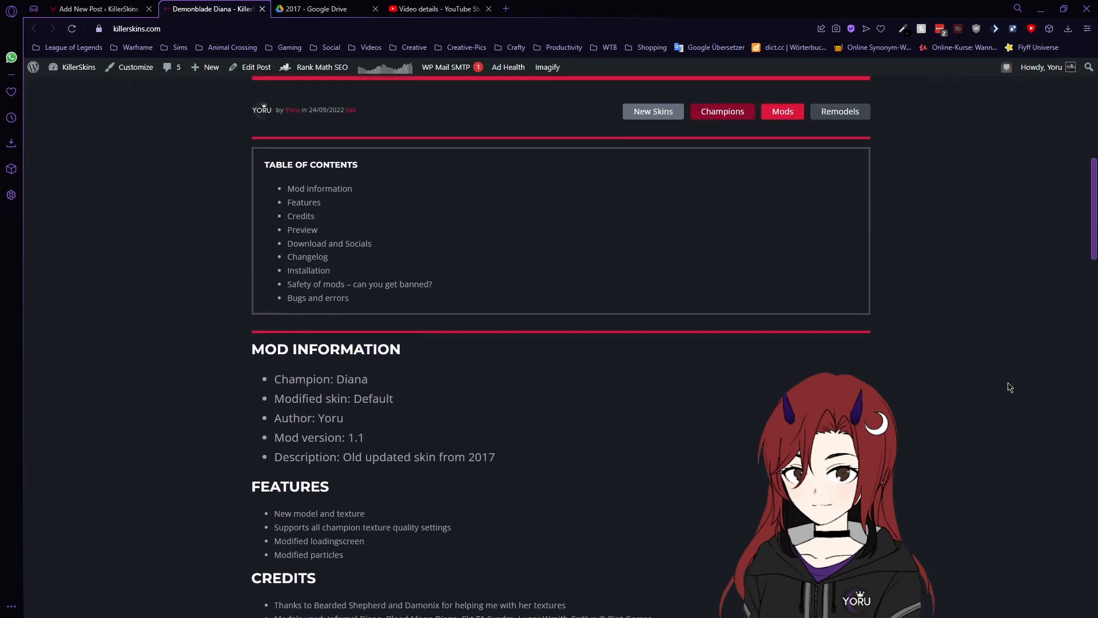
{"action": "scroll", "coordinate": [1010, 387], "scroll_direction": "up", "scroll_amount": 2}
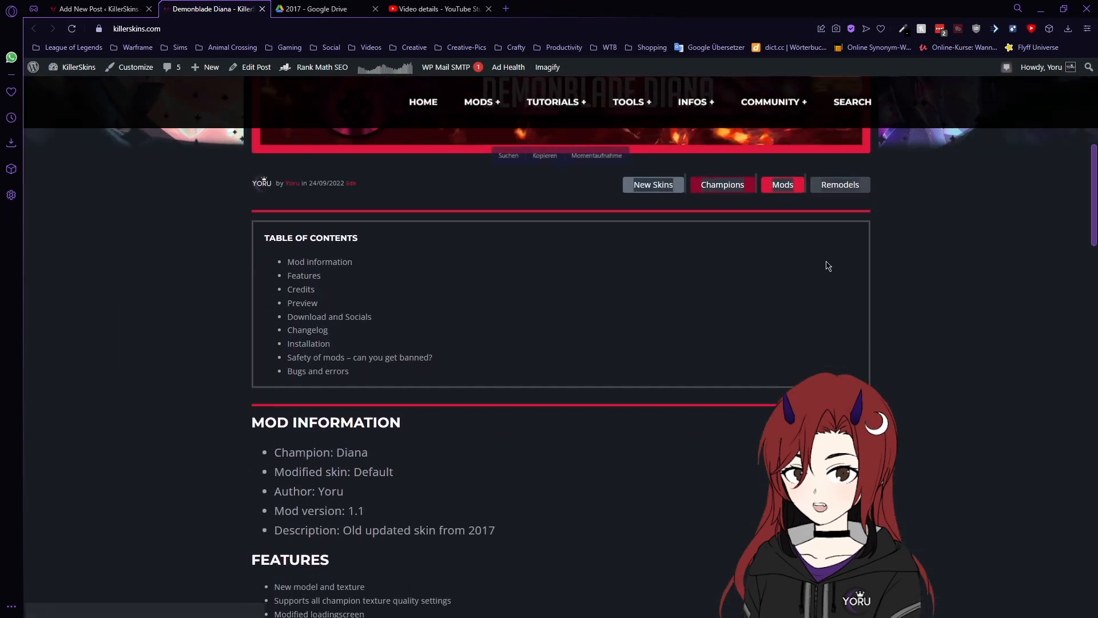
{"action": "left_click", "coordinate": [827, 266]}
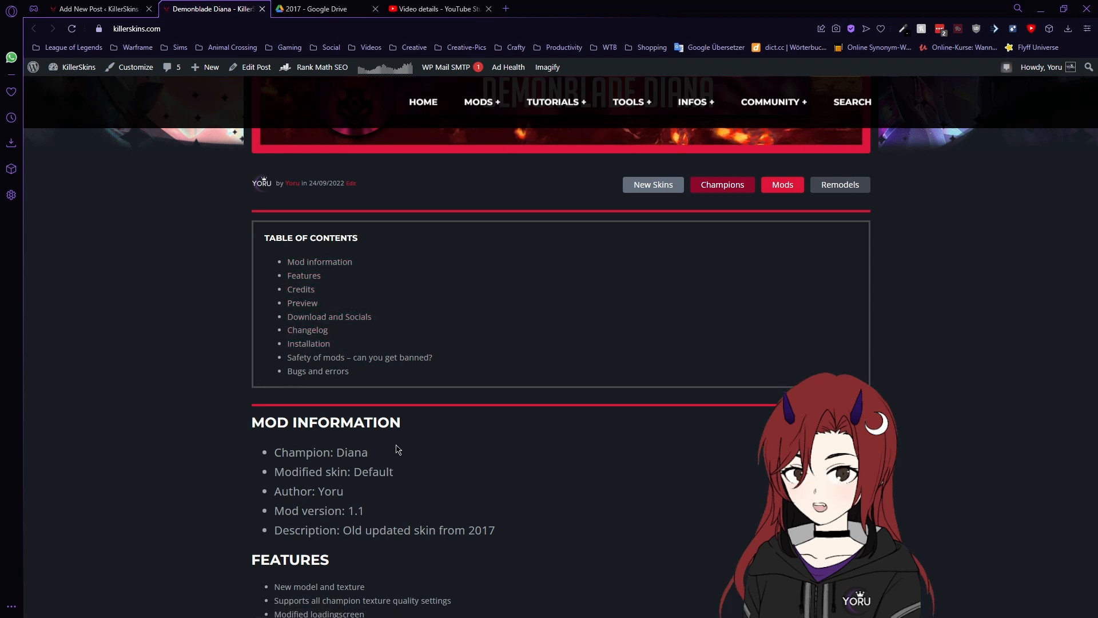
{"action": "scroll", "coordinate": [608, 418], "scroll_direction": "down", "scroll_amount": 4}
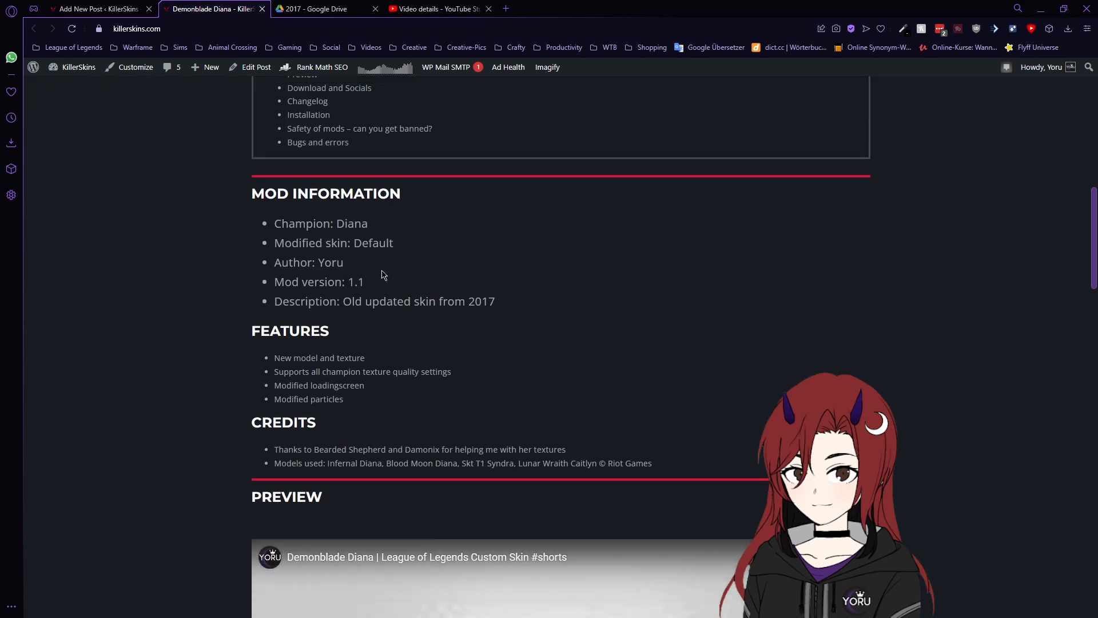
{"action": "scroll", "coordinate": [382, 281], "scroll_direction": "down", "scroll_amount": 1}
{"action": "scroll", "coordinate": [557, 531], "scroll_direction": "down", "scroll_amount": 3}
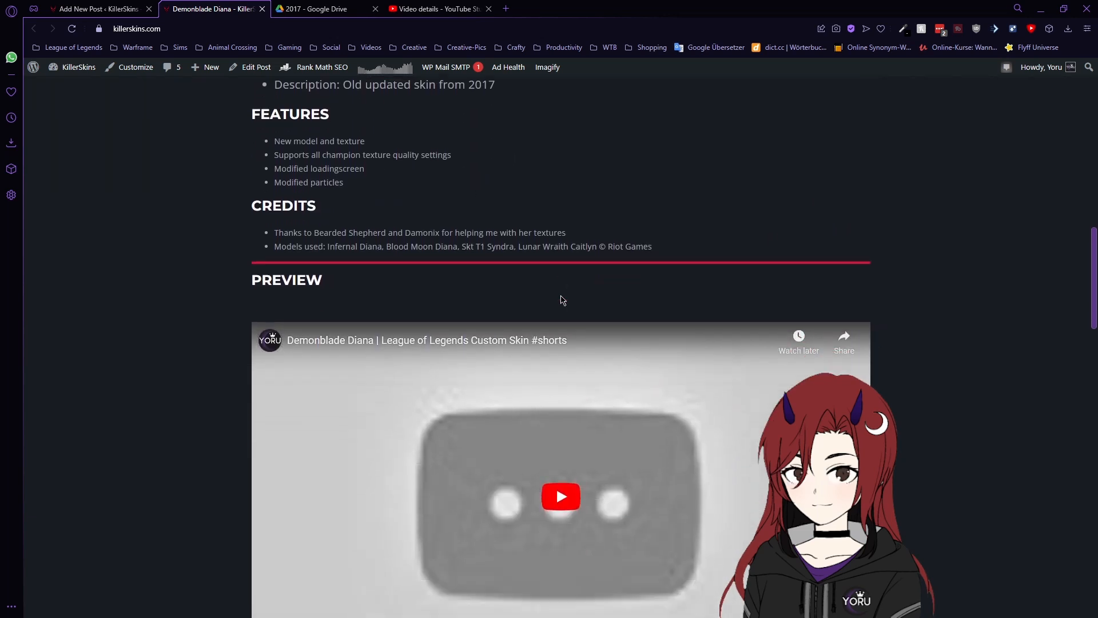
{"action": "scroll", "coordinate": [563, 300], "scroll_direction": "down", "scroll_amount": 5}
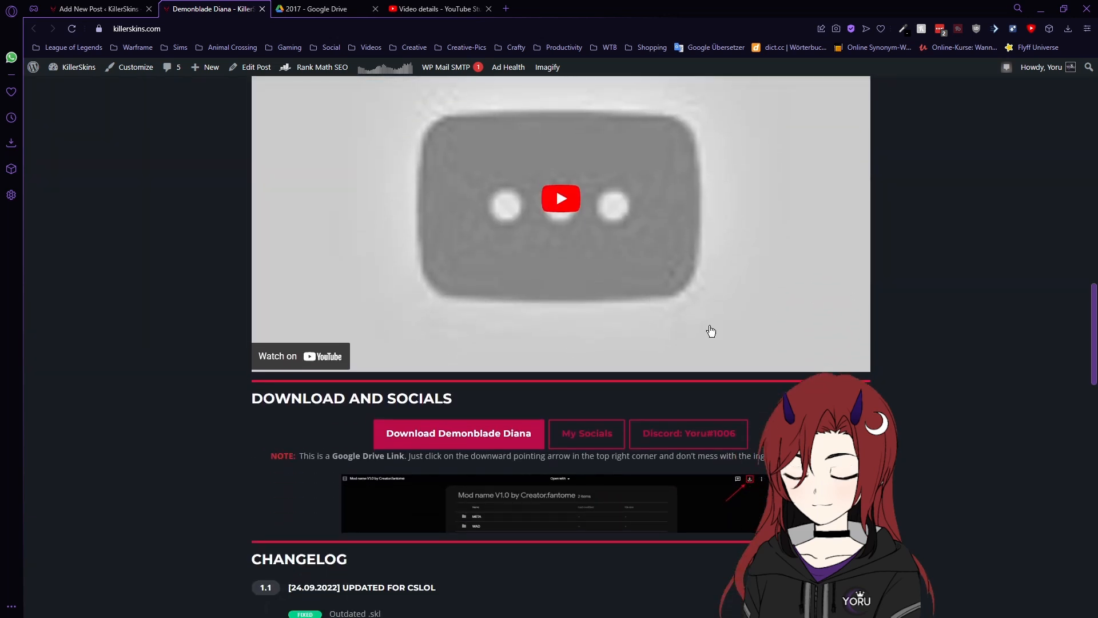
{"action": "left_click", "coordinate": [652, 253]}
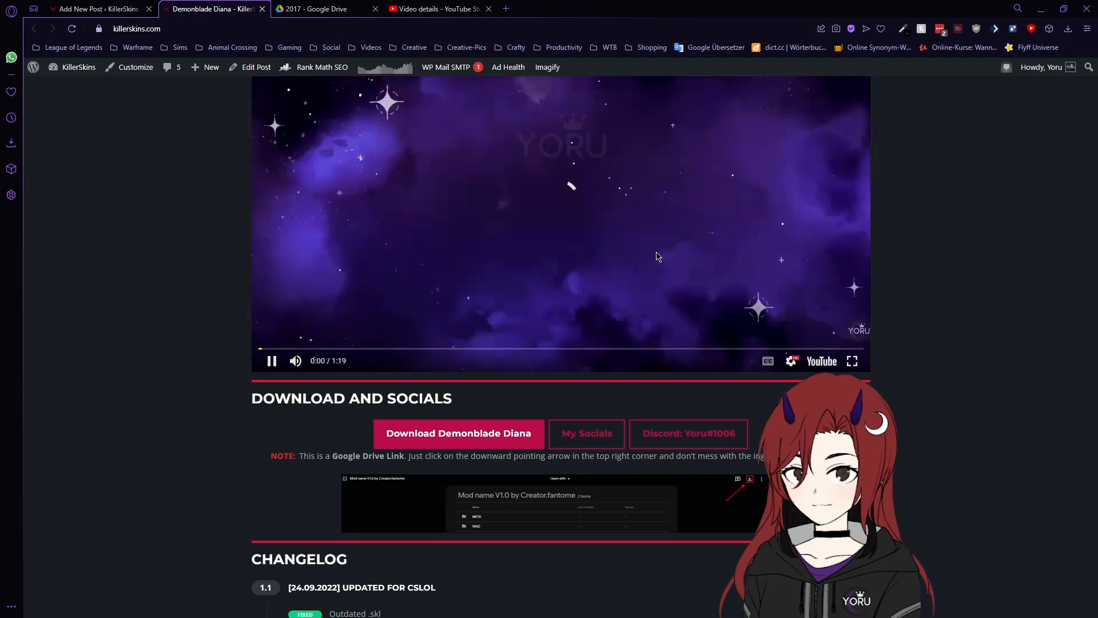
{"action": "scroll", "coordinate": [656, 256], "scroll_direction": "up", "scroll_amount": 1}
{"action": "left_click", "coordinate": [273, 423]}
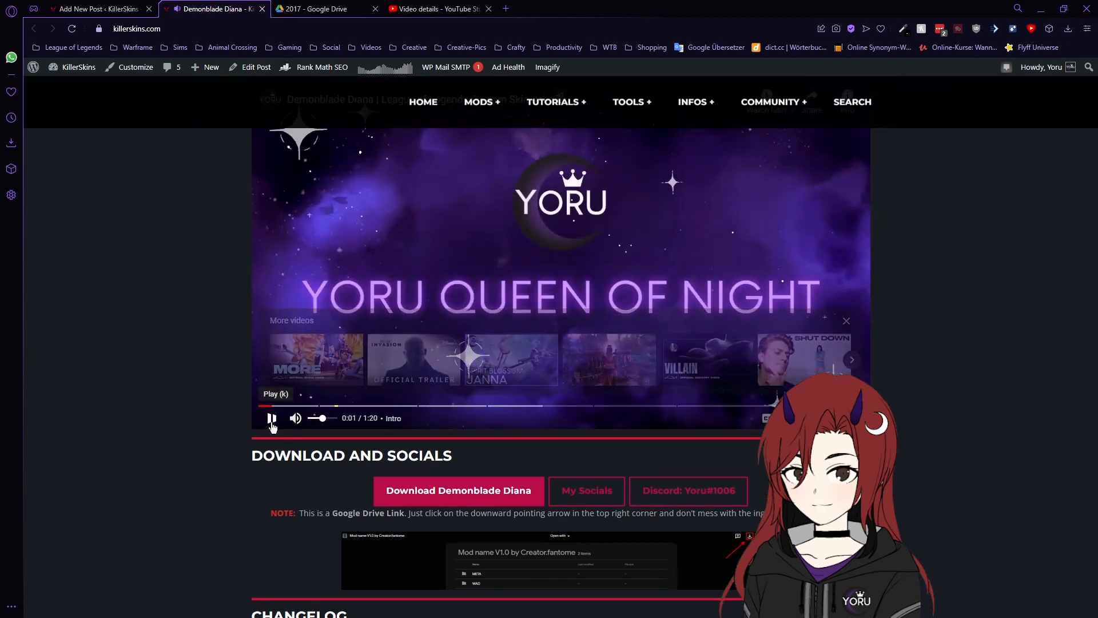
- Open the 'Download Demonblade Diana' link to the V1.1 Drive folder
{"action": "scroll", "coordinate": [922, 286], "scroll_direction": "down", "scroll_amount": 1}
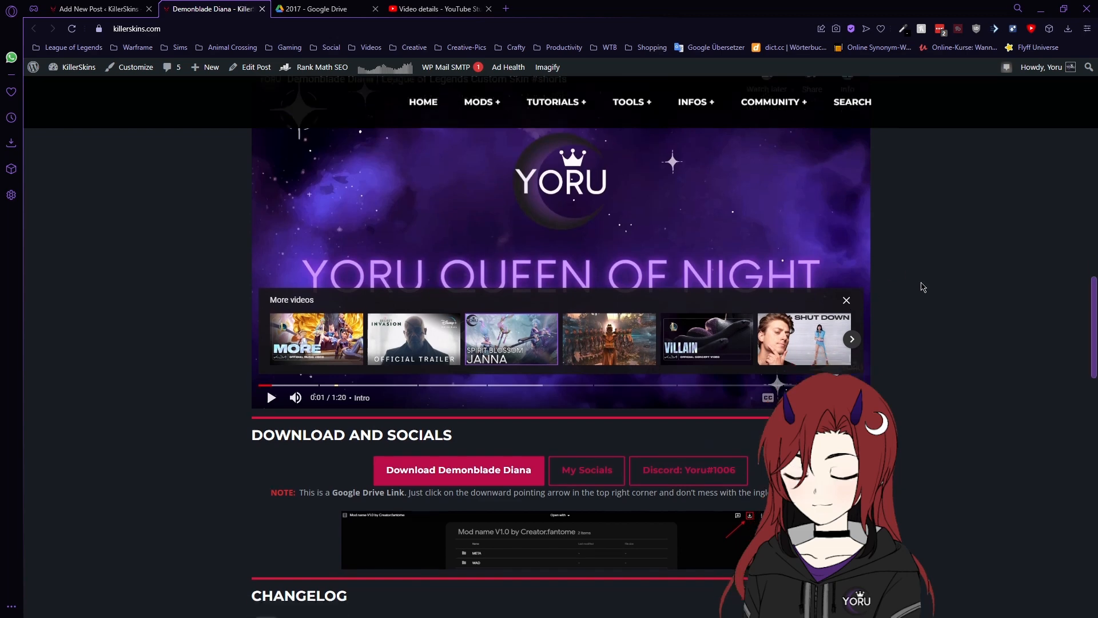
{"action": "scroll", "coordinate": [923, 286], "scroll_direction": "down", "scroll_amount": 3}
{"action": "left_click", "coordinate": [496, 319]}
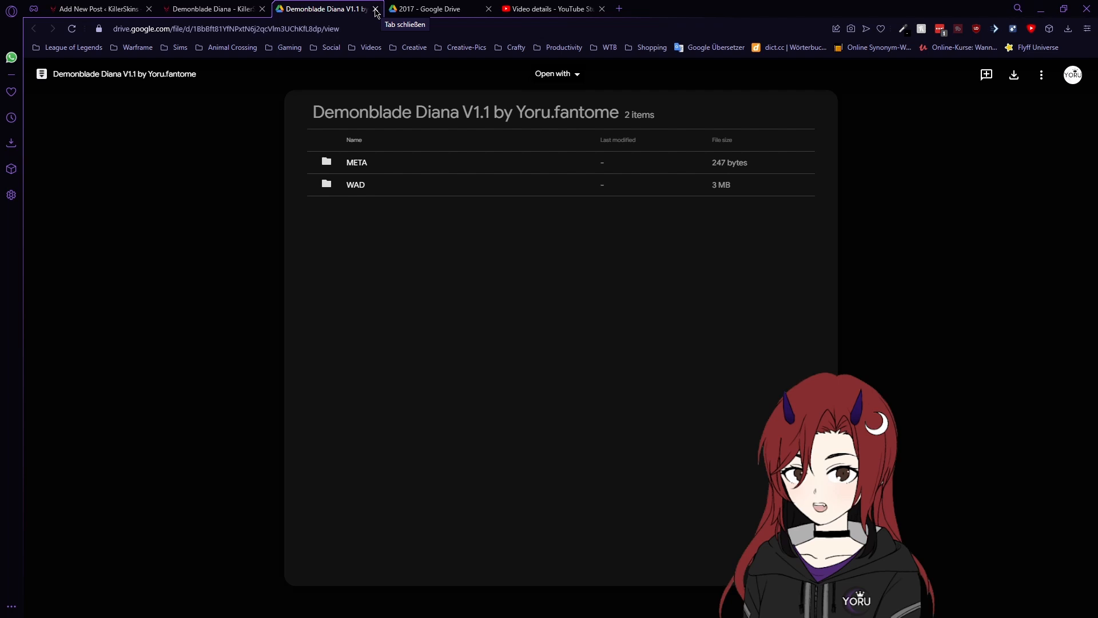
- Close the Drive tab, then open and close the creator's Linktree socials page
{"action": "left_click", "coordinate": [375, 9]}
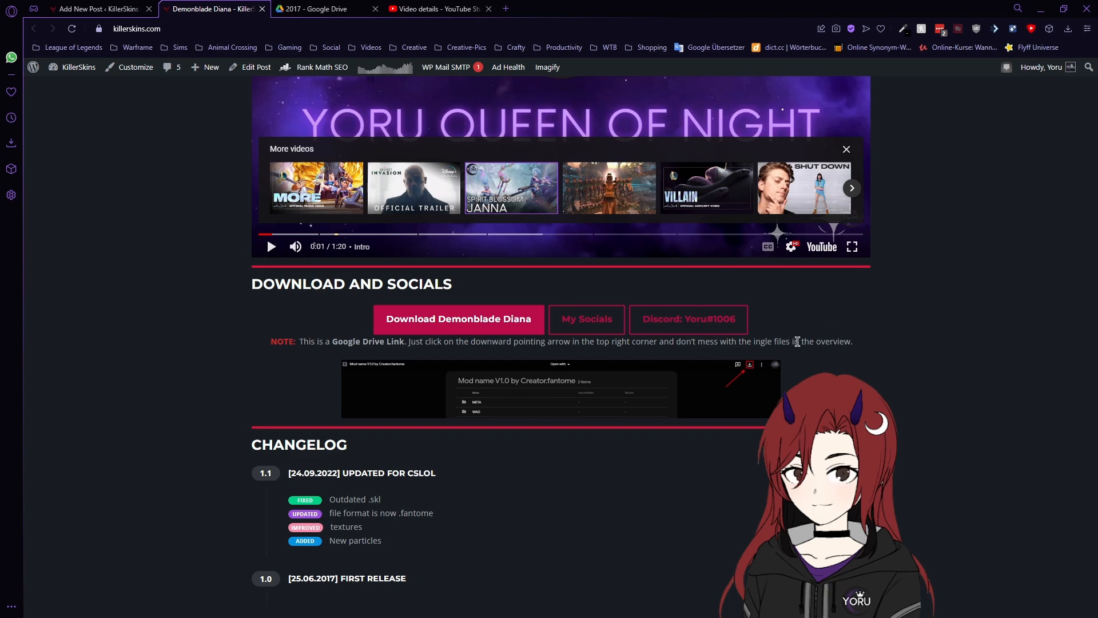
{"action": "left_click", "coordinate": [610, 318]}
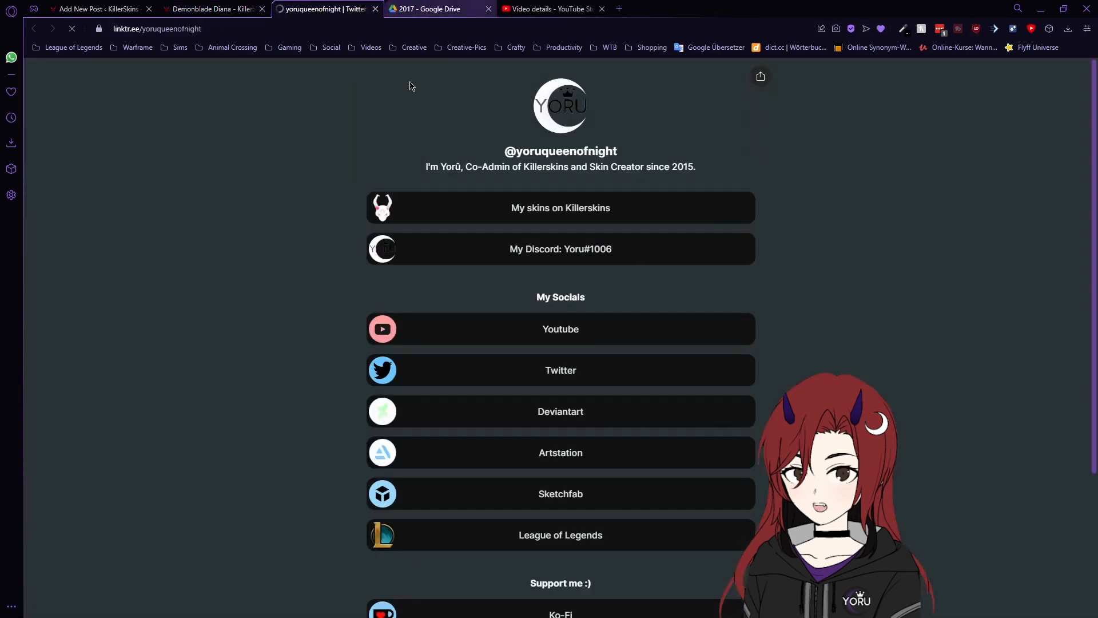
{"action": "scroll", "coordinate": [879, 338], "scroll_direction": "down", "scroll_amount": 1}
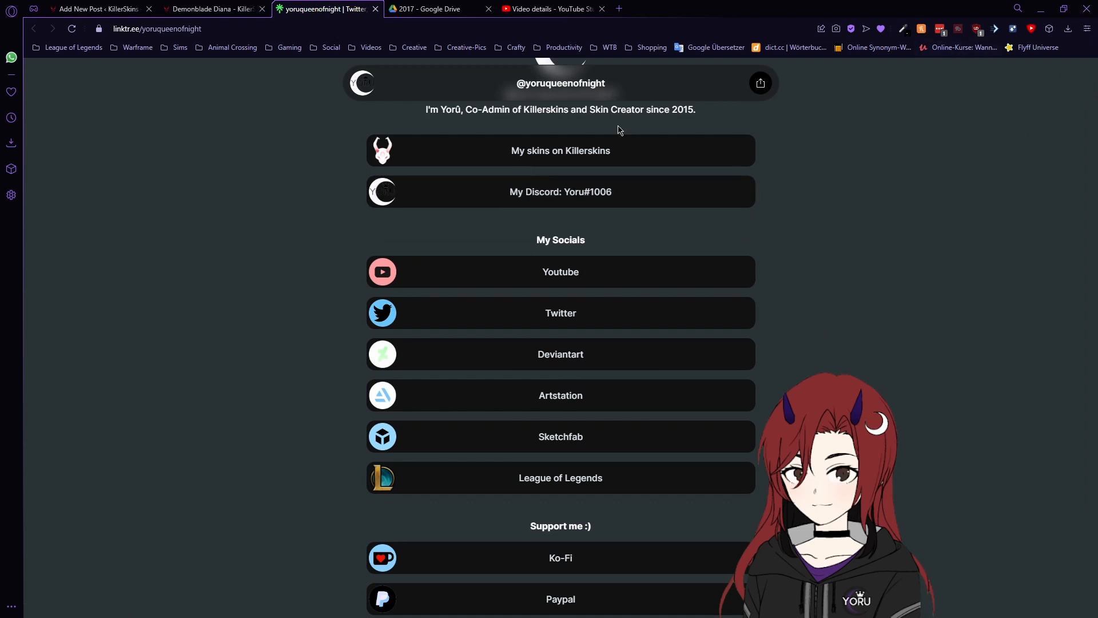
{"action": "key", "text": "ctrl+w"}
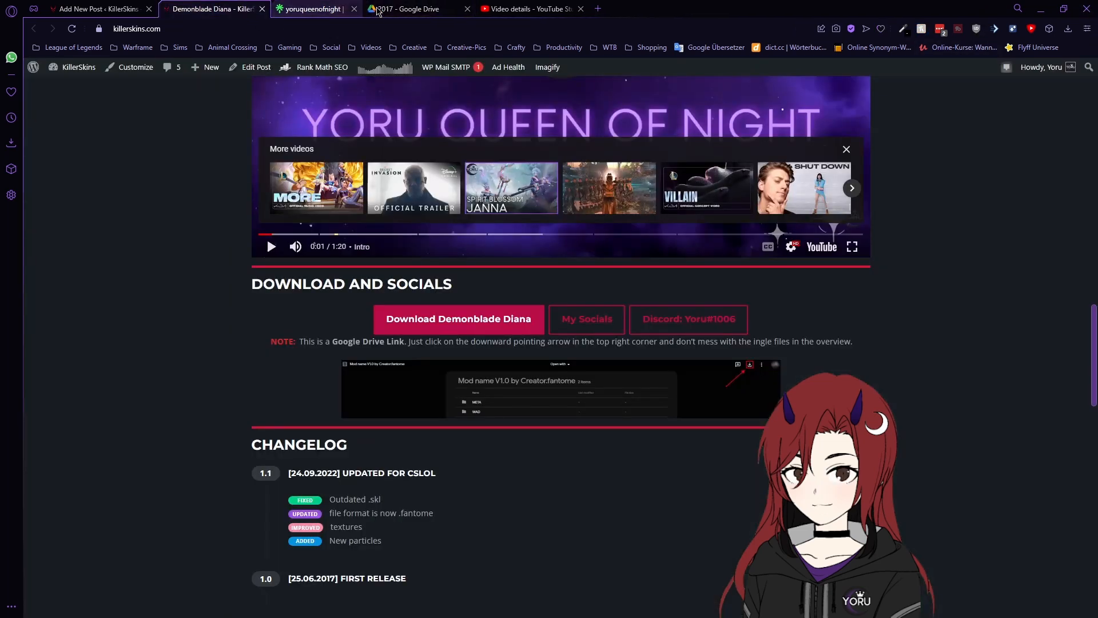
- Review the Installation, Safety and Bugs and Errors sections, then close the preview tab
{"action": "scroll", "coordinate": [686, 468], "scroll_direction": "down", "scroll_amount": 2}
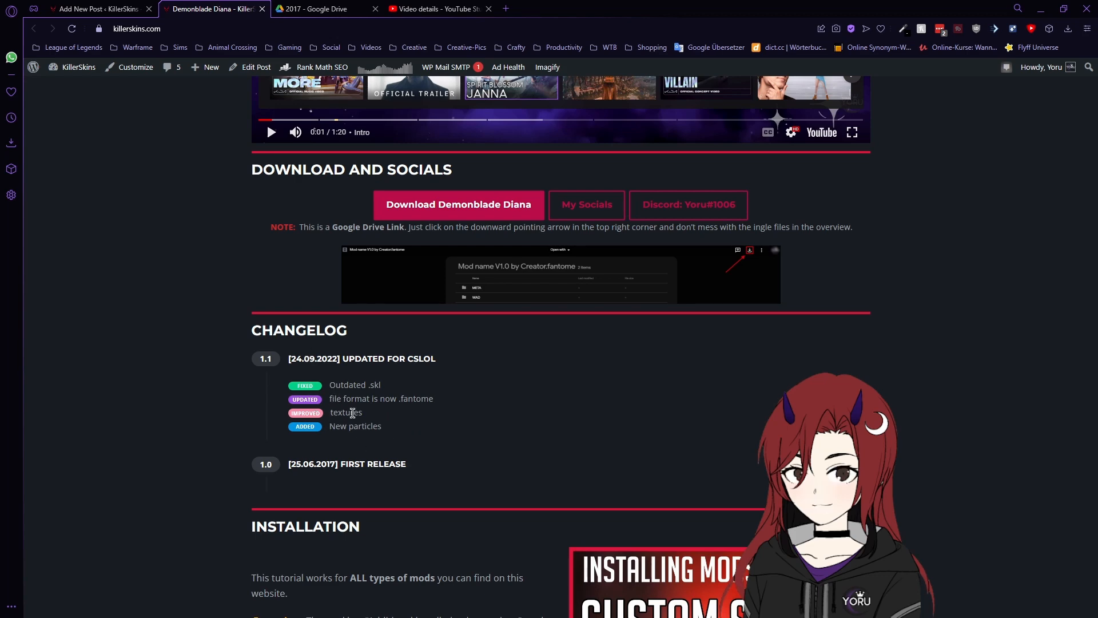
{"action": "scroll", "coordinate": [726, 395], "scroll_direction": "down", "scroll_amount": 2}
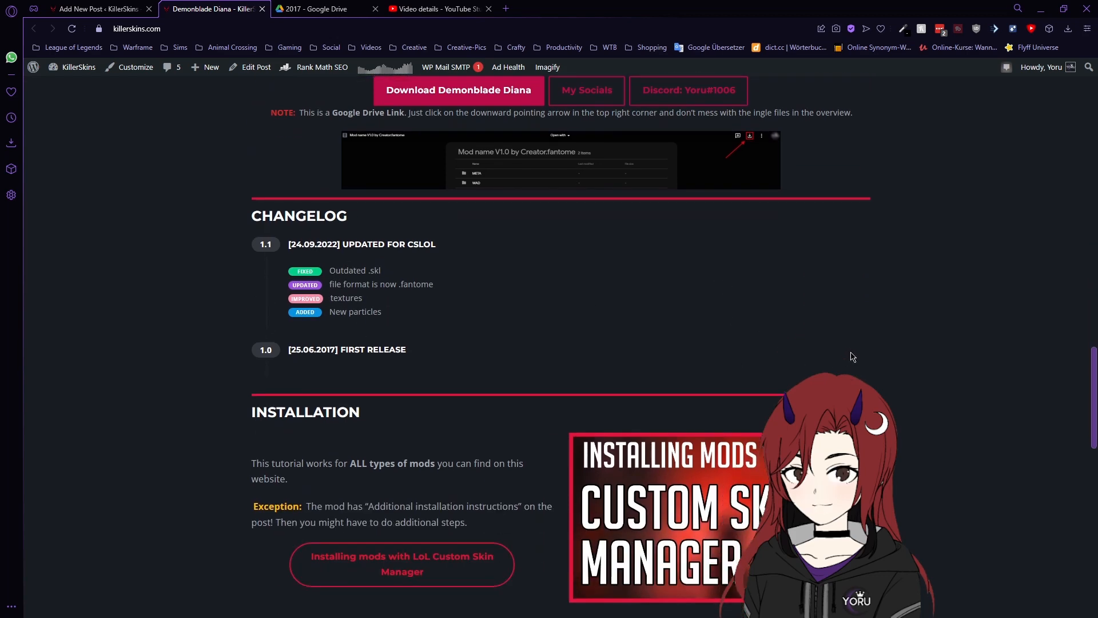
{"action": "scroll", "coordinate": [545, 397], "scroll_direction": "down", "scroll_amount": 3}
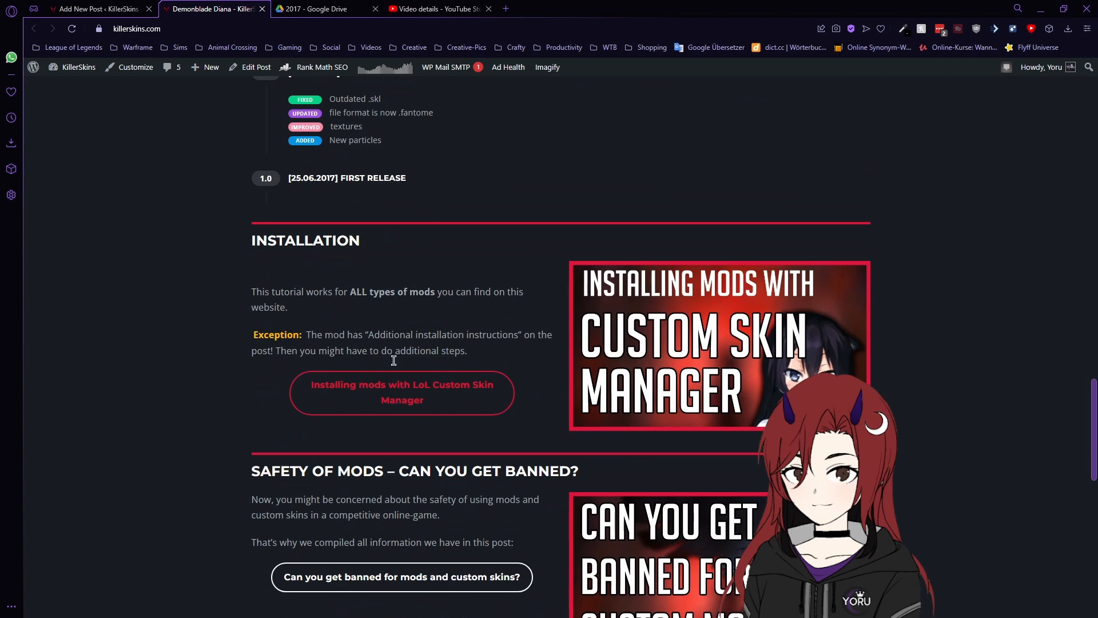
{"action": "scroll", "coordinate": [516, 335], "scroll_direction": "down", "scroll_amount": 8}
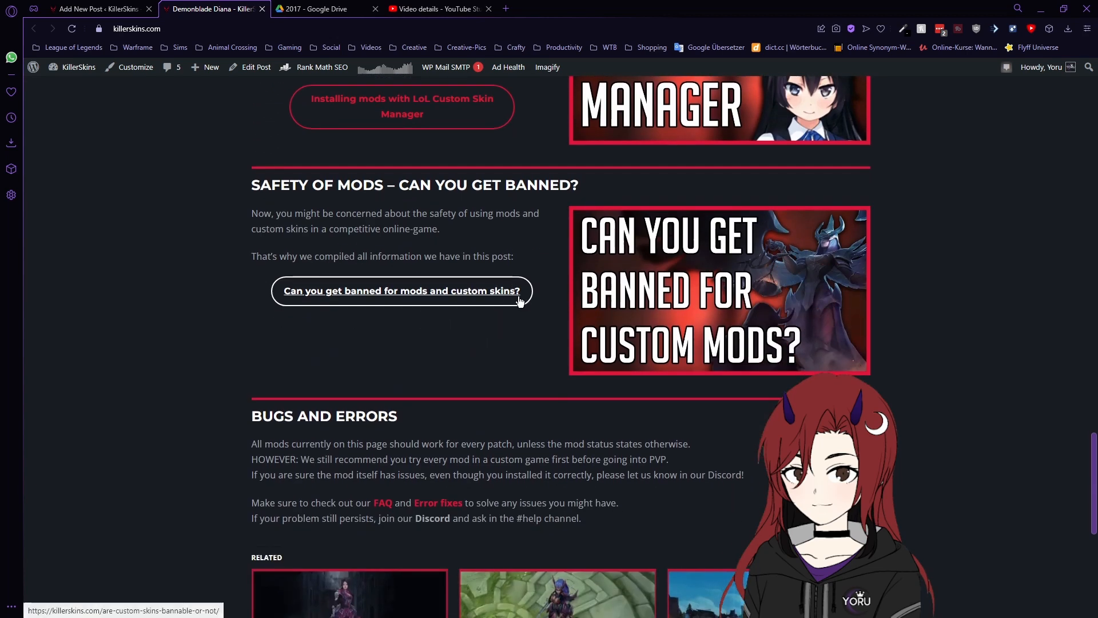
{"action": "scroll", "coordinate": [784, 285], "scroll_direction": "up", "scroll_amount": 3}
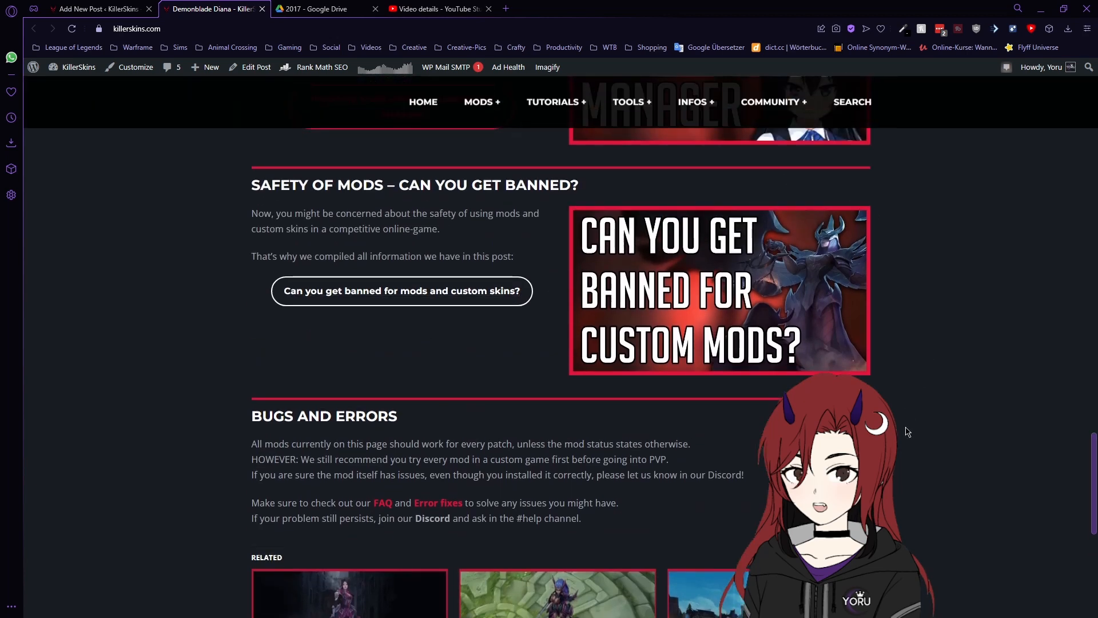
{"action": "scroll", "coordinate": [982, 440], "scroll_direction": "up", "scroll_amount": 15}
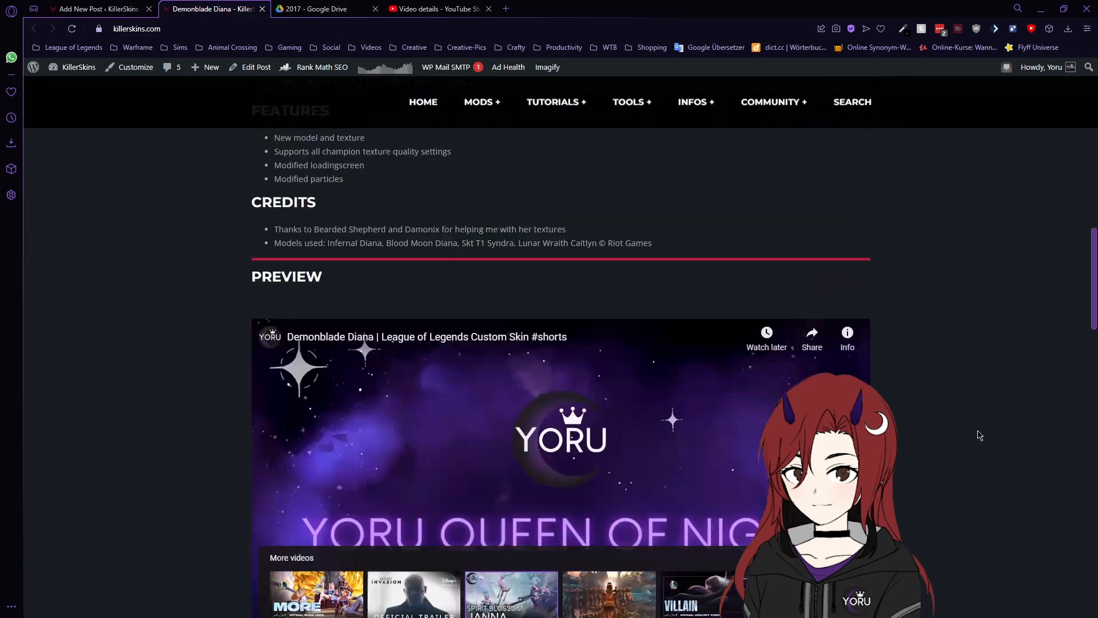
{"action": "left_click", "coordinate": [263, 10]}
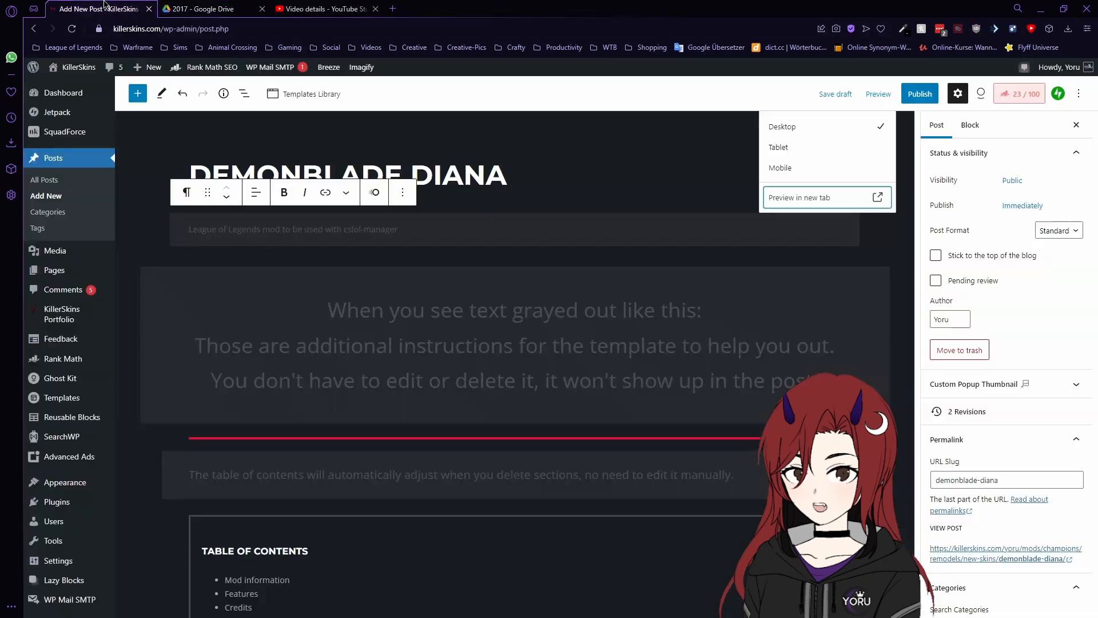
- Publish the Demonblade Diana post and view its live page
{"action": "left_click", "coordinate": [920, 97]}
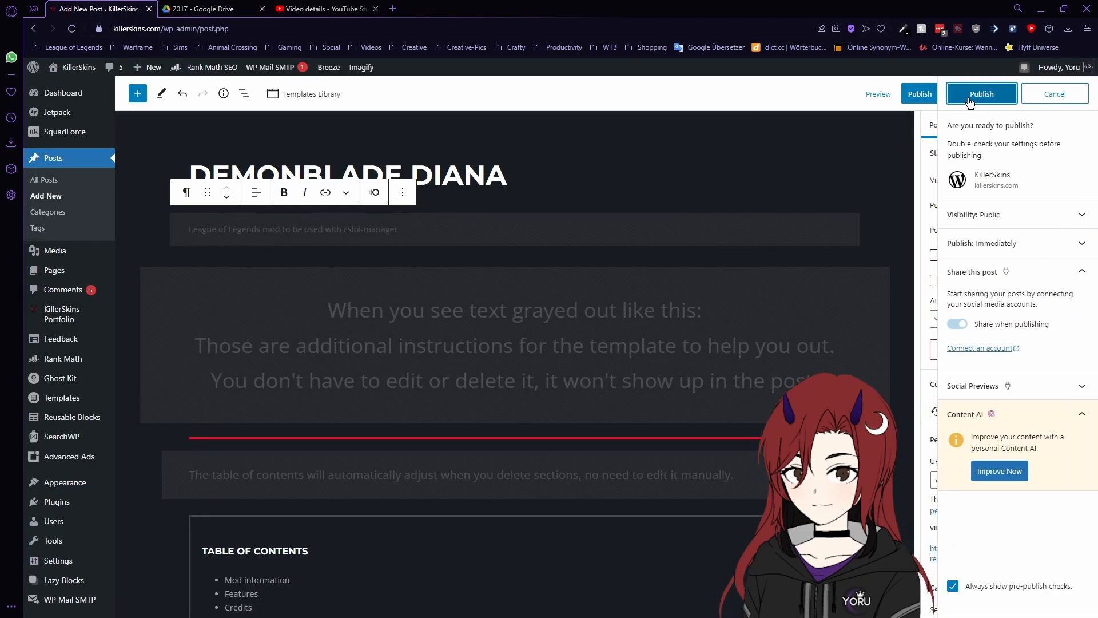
{"action": "left_click", "coordinate": [969, 102]}
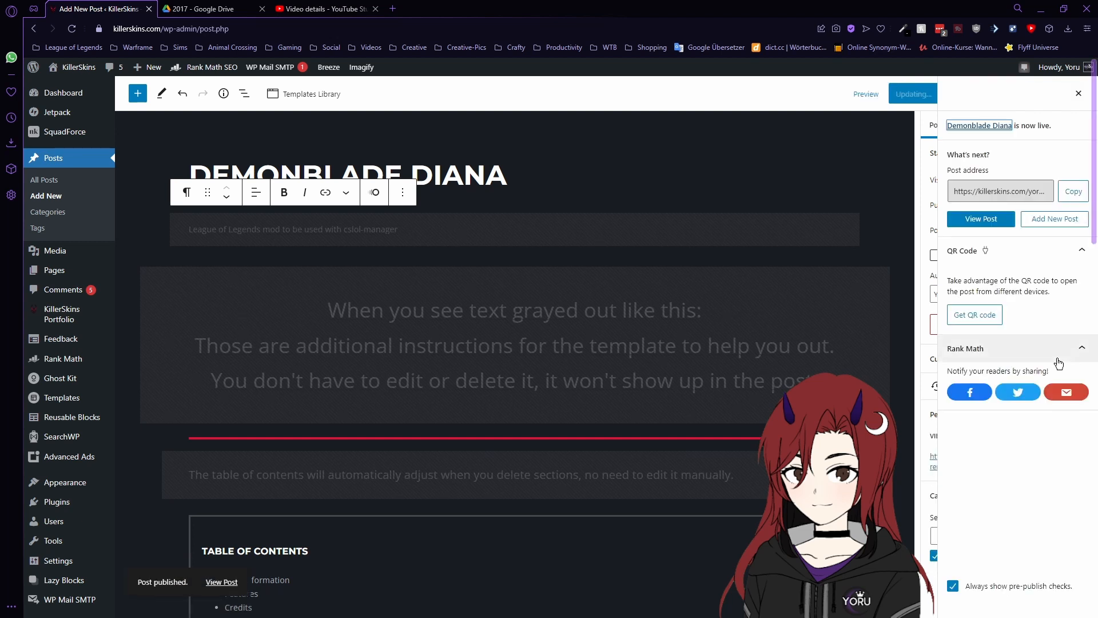
{"action": "left_click", "coordinate": [223, 581]}
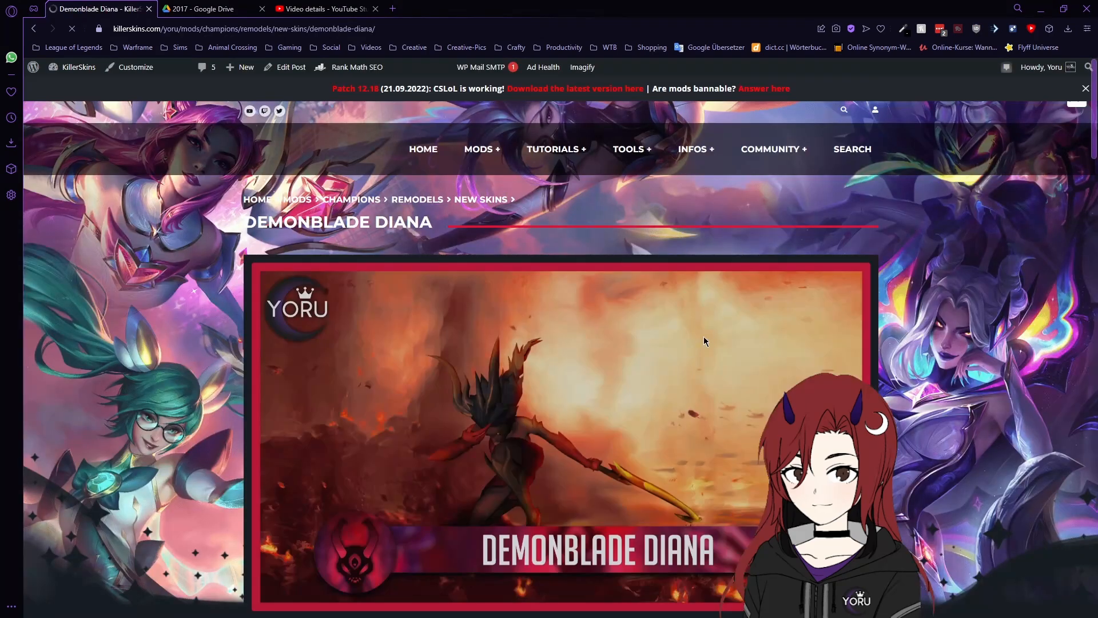
- Open the KillerSkins HOME page and check that Demonblade Diana leads Latest Posts
{"action": "scroll", "coordinate": [973, 326], "scroll_direction": "down", "scroll_amount": 6}
{"action": "scroll", "coordinate": [995, 324], "scroll_direction": "down", "scroll_amount": 6}
{"action": "scroll", "coordinate": [989, 346], "scroll_direction": "up", "scroll_amount": 12}
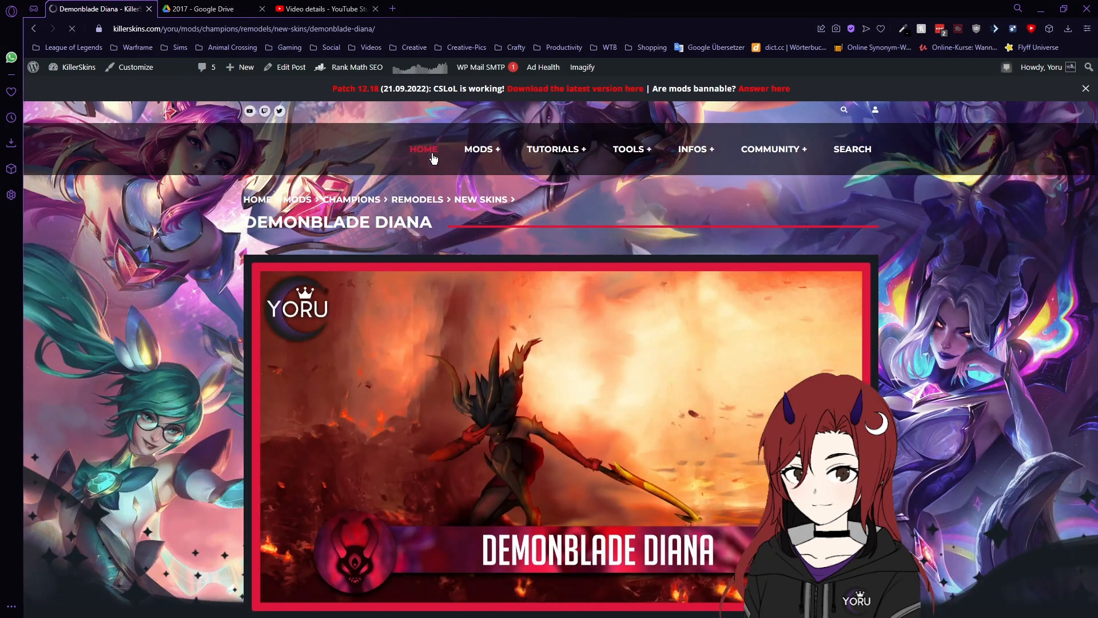
{"action": "left_click", "coordinate": [433, 158]}
{"action": "scroll", "coordinate": [954, 289], "scroll_direction": "down", "scroll_amount": 10}
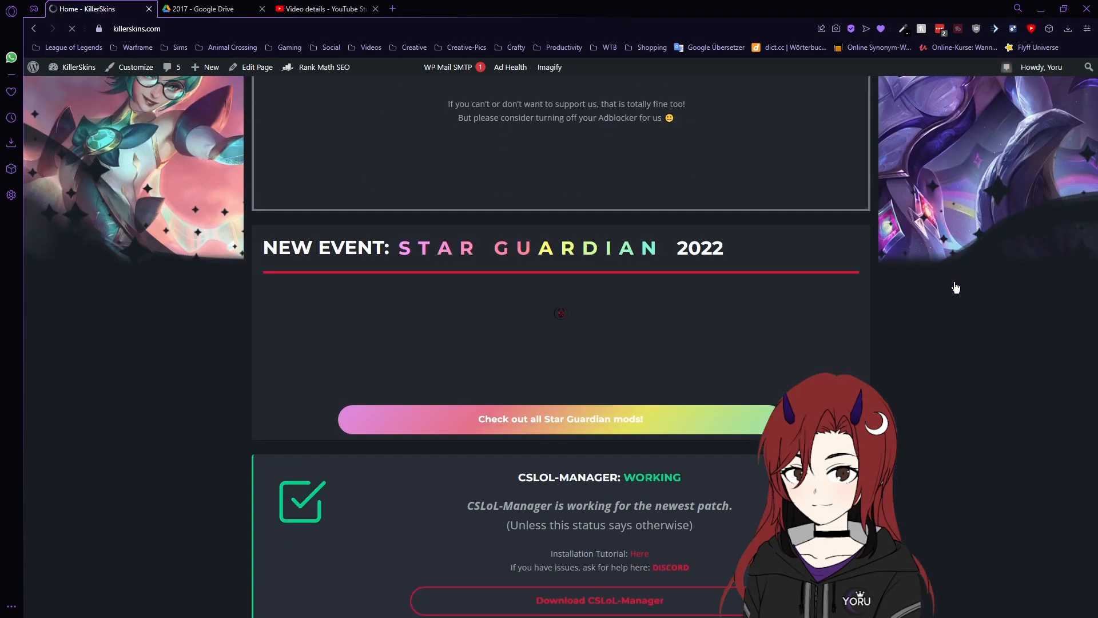
{"action": "scroll", "coordinate": [953, 277], "scroll_direction": "down", "scroll_amount": 10}
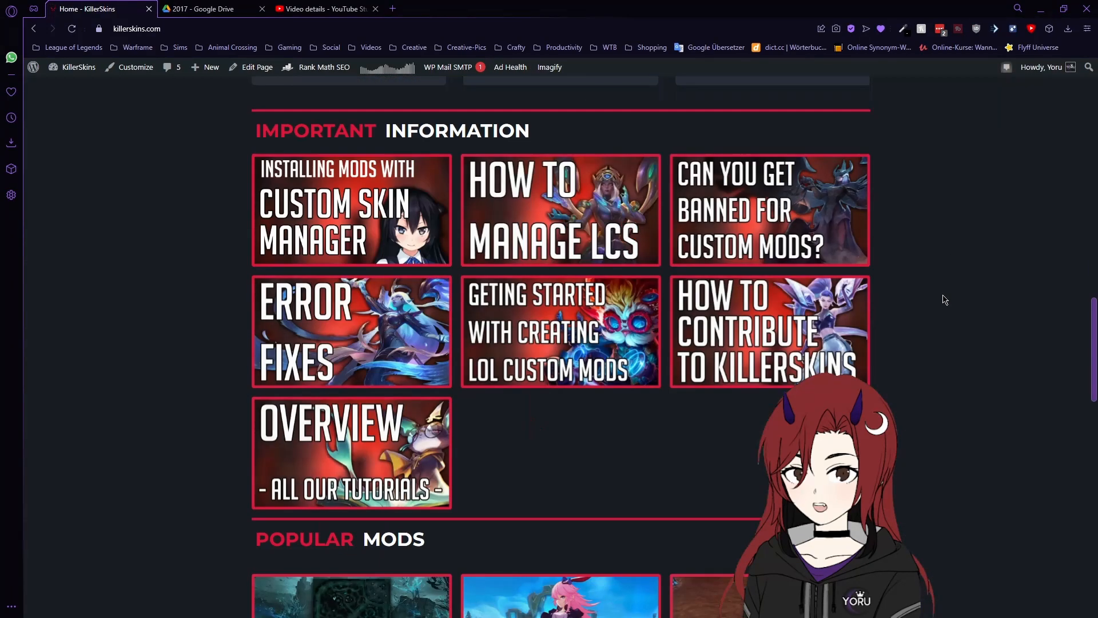
{"action": "scroll", "coordinate": [929, 286], "scroll_direction": "down", "scroll_amount": 8}
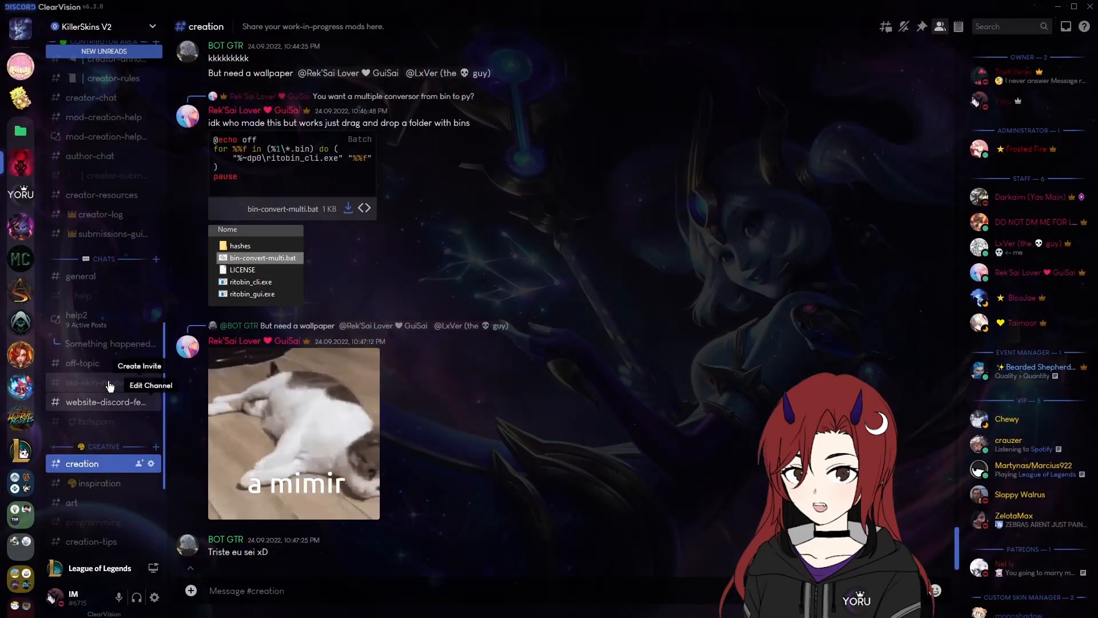
{"action": "scroll", "coordinate": [108, 382], "scroll_direction": "up", "scroll_amount": 10}
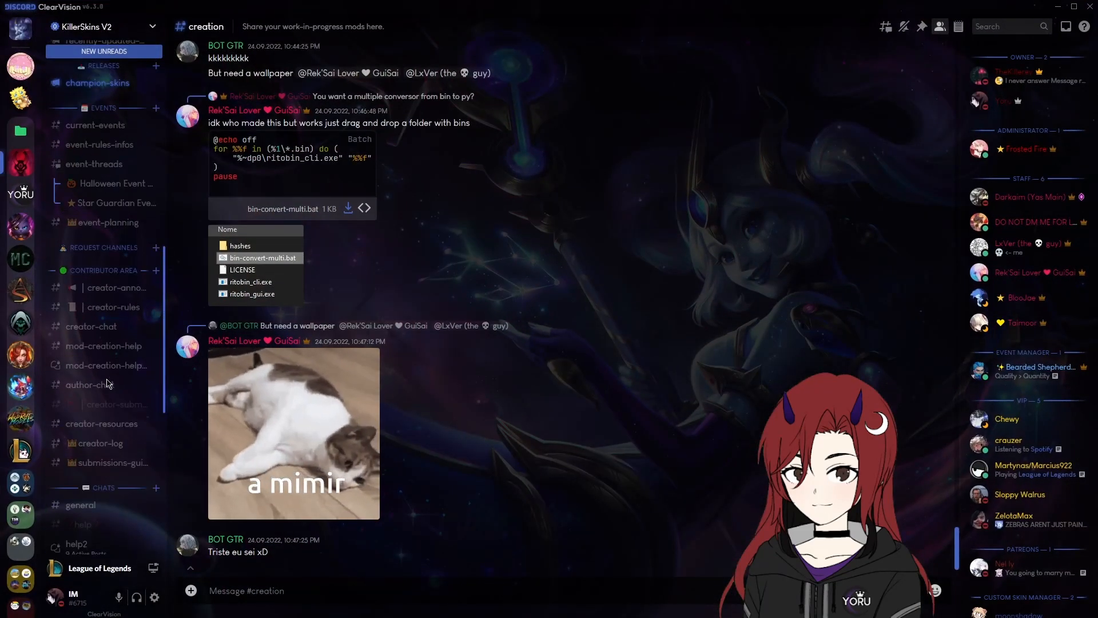
- In champion-skins, Shift-delete the duplicate KillerSkinsBot Demonblade Diana announcement
{"action": "left_click", "coordinate": [97, 197]}
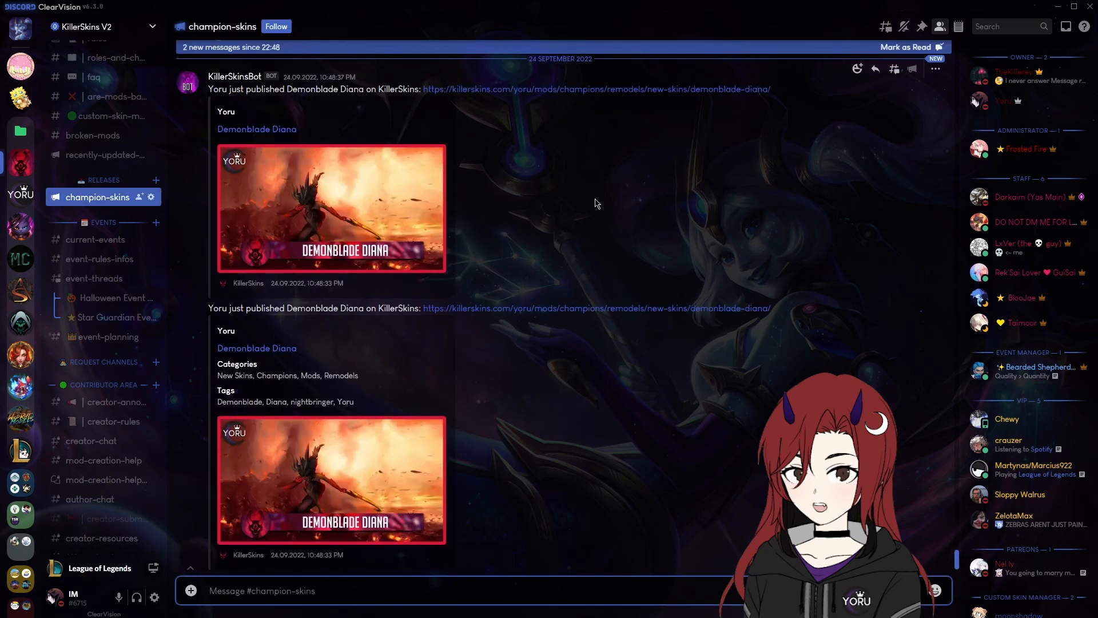
{"action": "scroll", "coordinate": [710, 363], "scroll_direction": "down", "scroll_amount": 1}
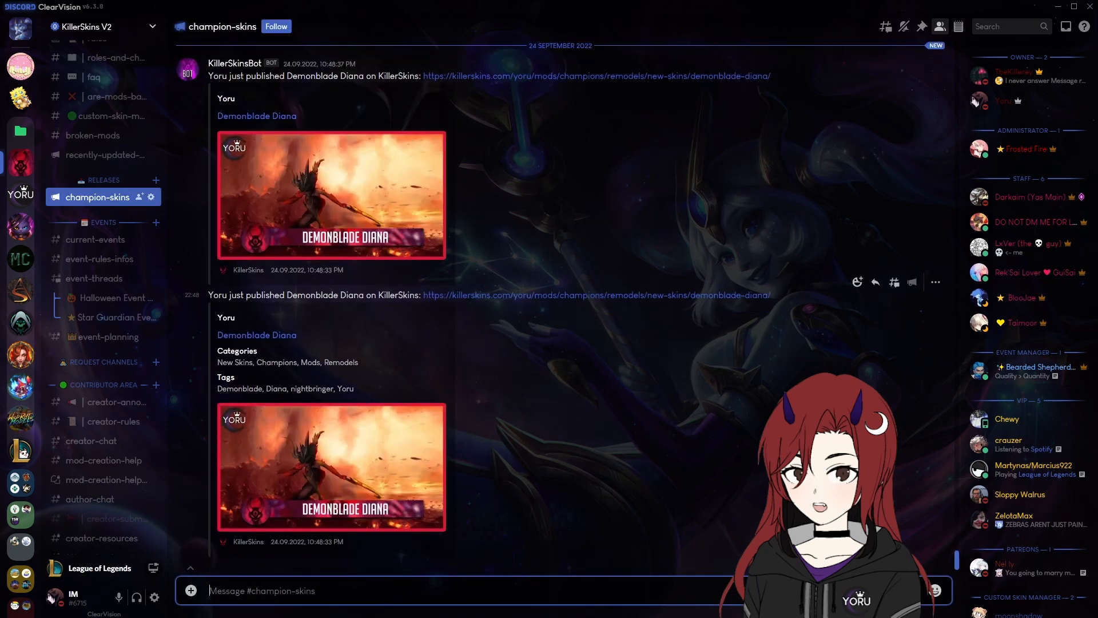
{"action": "key", "text": "shift"}
{"action": "left_click", "coordinate": [938, 284], "text": "shift"}
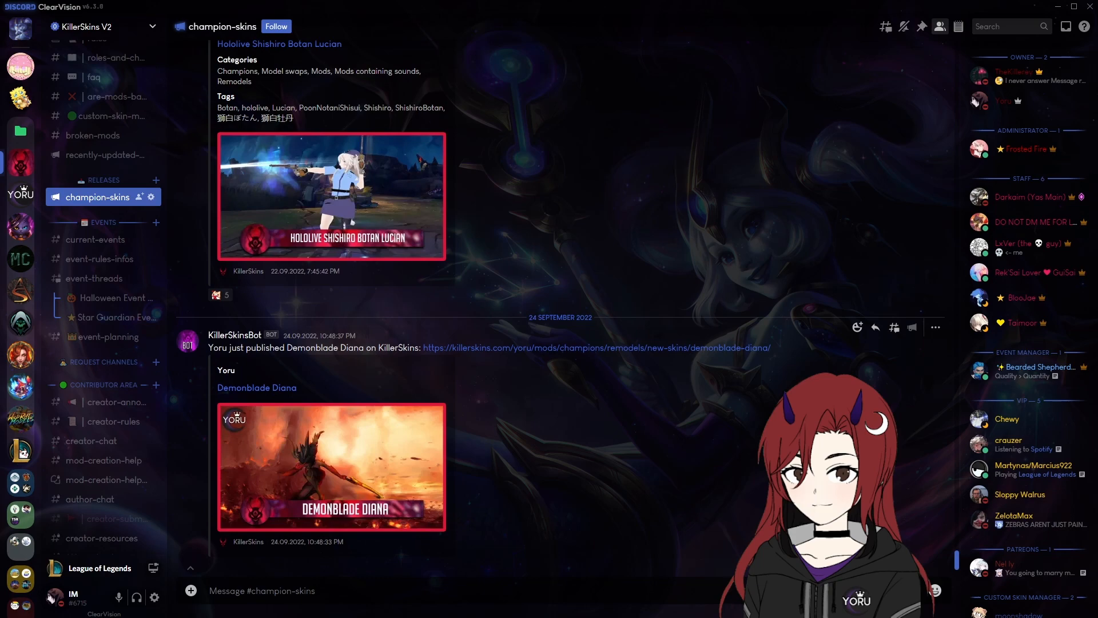
{"action": "left_click", "coordinate": [1054, 6]}
- Open the How to contribute tutorial and its linked Creator Resources post in a new tab
{"action": "scroll", "coordinate": [998, 250], "scroll_direction": "up", "scroll_amount": 8}
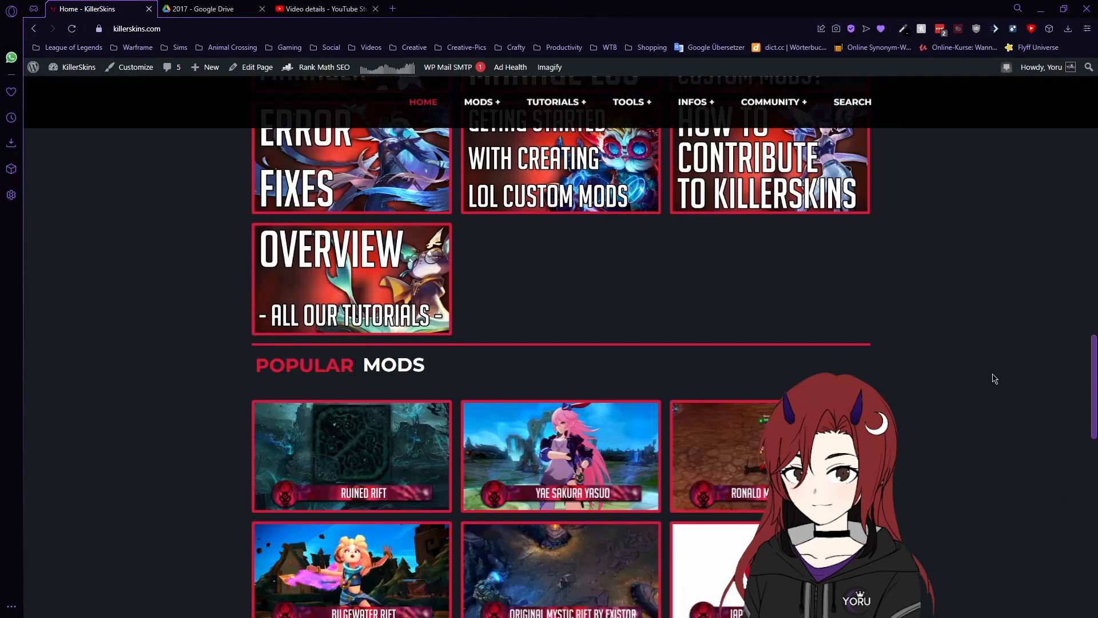
{"action": "scroll", "coordinate": [995, 378], "scroll_direction": "up", "scroll_amount": 3}
{"action": "left_click", "coordinate": [784, 338]}
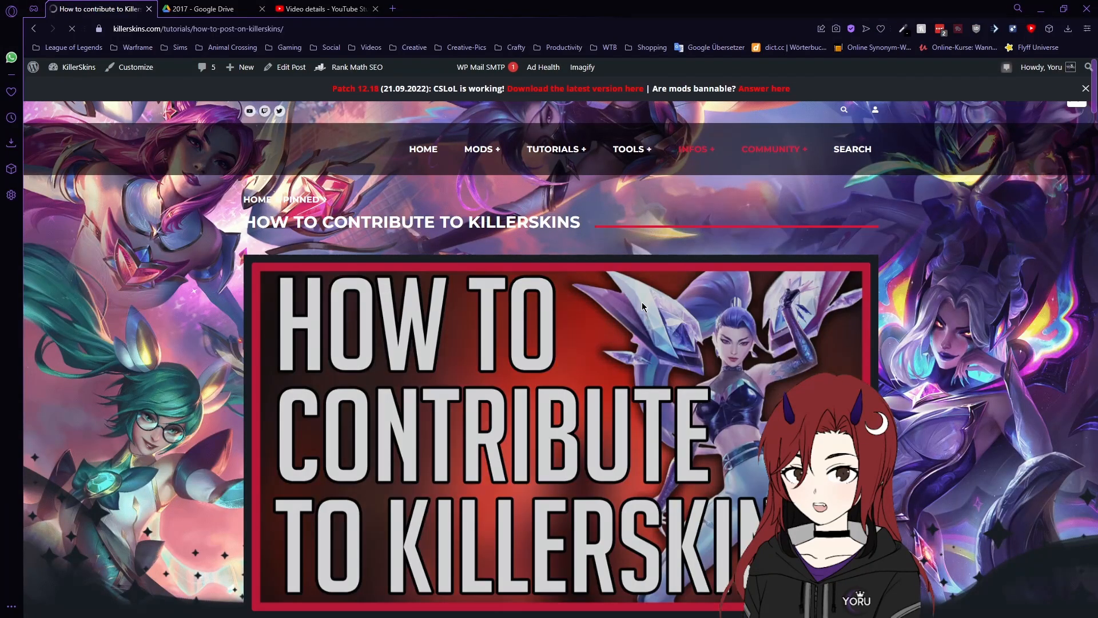
{"action": "scroll", "coordinate": [715, 258], "scroll_direction": "down", "scroll_amount": 10}
{"action": "scroll", "coordinate": [826, 353], "scroll_direction": "down", "scroll_amount": 4}
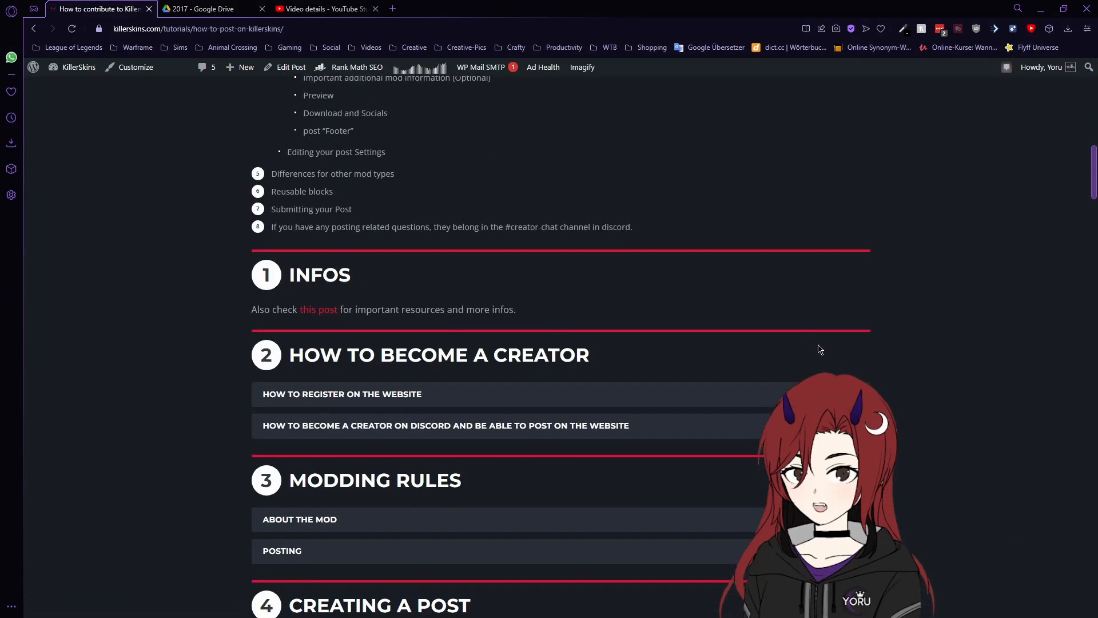
{"action": "left_click", "coordinate": [314, 313]}
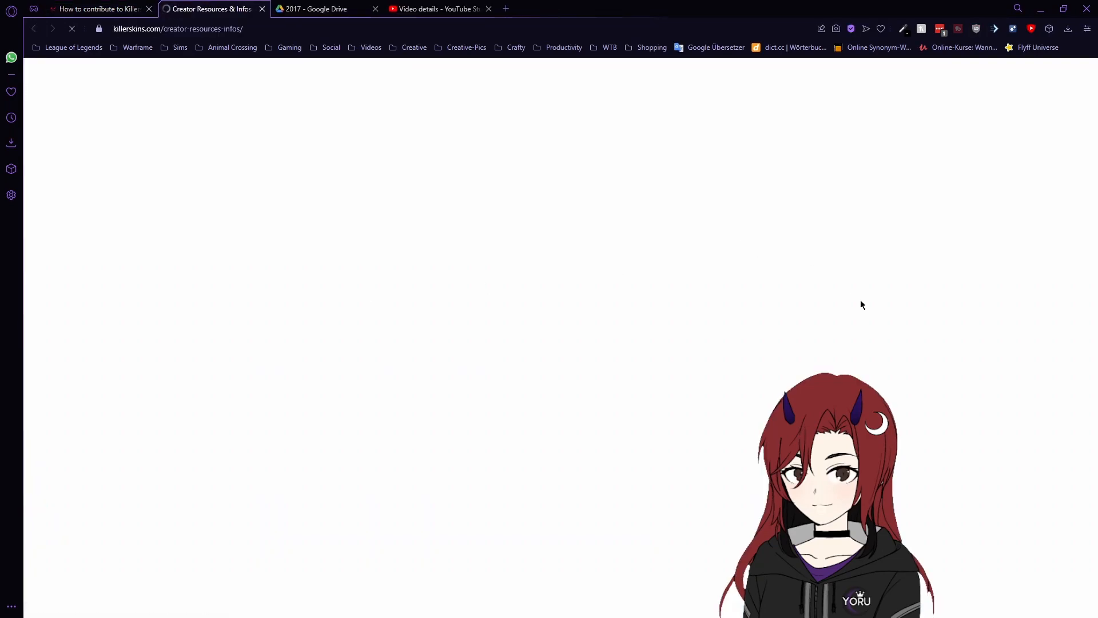
- Expand and collapse CATEGORIES, then expand TAGS showing Valentines, Pool Party, Halloween and Winter
{"action": "scroll", "coordinate": [944, 322], "scroll_direction": "down", "scroll_amount": 8}
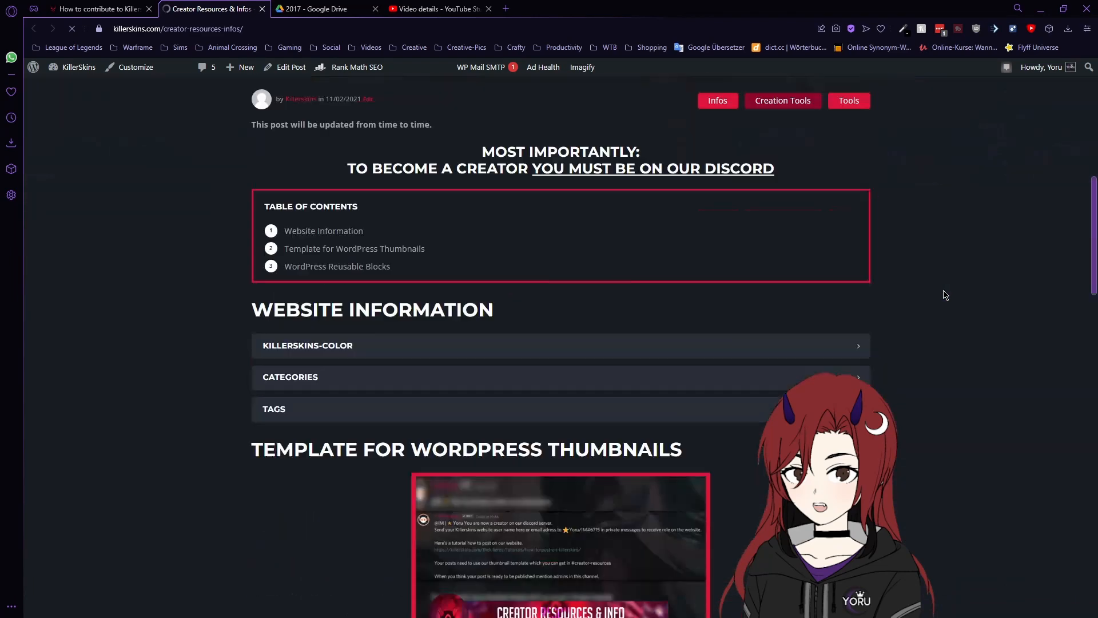
{"action": "scroll", "coordinate": [941, 294], "scroll_direction": "down", "scroll_amount": 3}
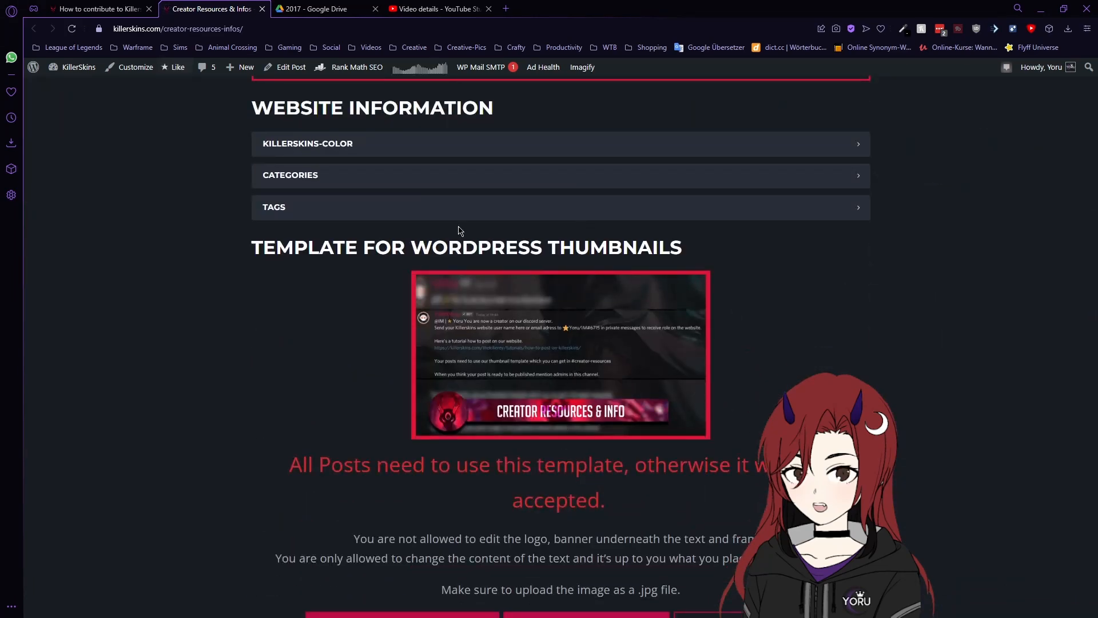
{"action": "left_click", "coordinate": [857, 174]}
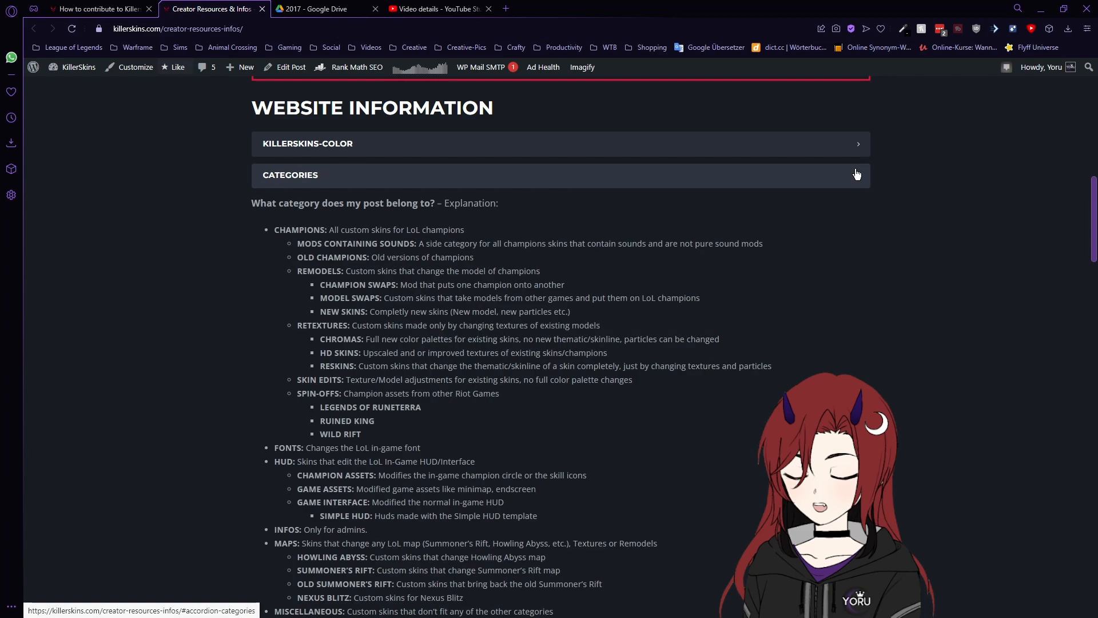
{"action": "scroll", "coordinate": [892, 301], "scroll_direction": "down", "scroll_amount": 7}
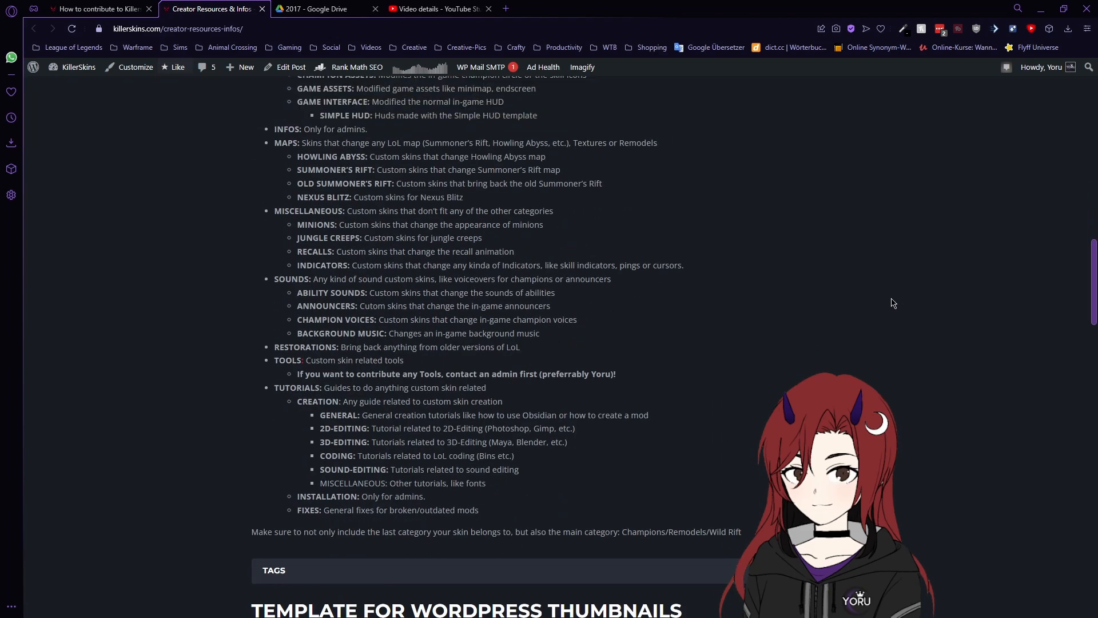
{"action": "scroll", "coordinate": [334, 361], "scroll_direction": "up", "scroll_amount": 10}
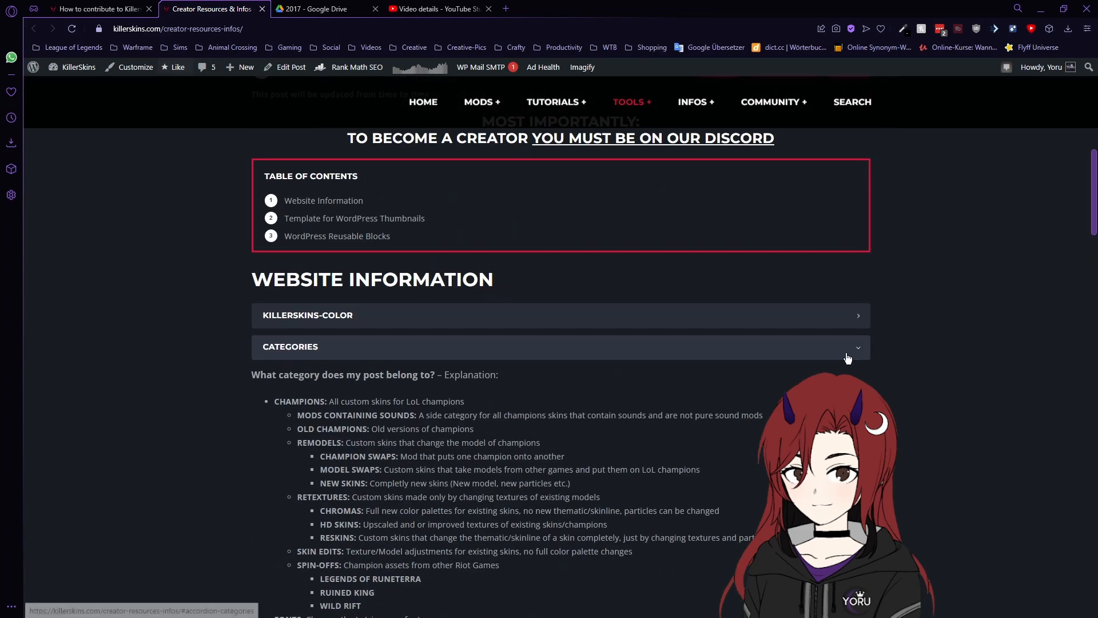
{"action": "left_click", "coordinate": [847, 359]}
{"action": "scroll", "coordinate": [846, 367], "scroll_direction": "down", "scroll_amount": 1}
{"action": "left_click", "coordinate": [856, 321]}
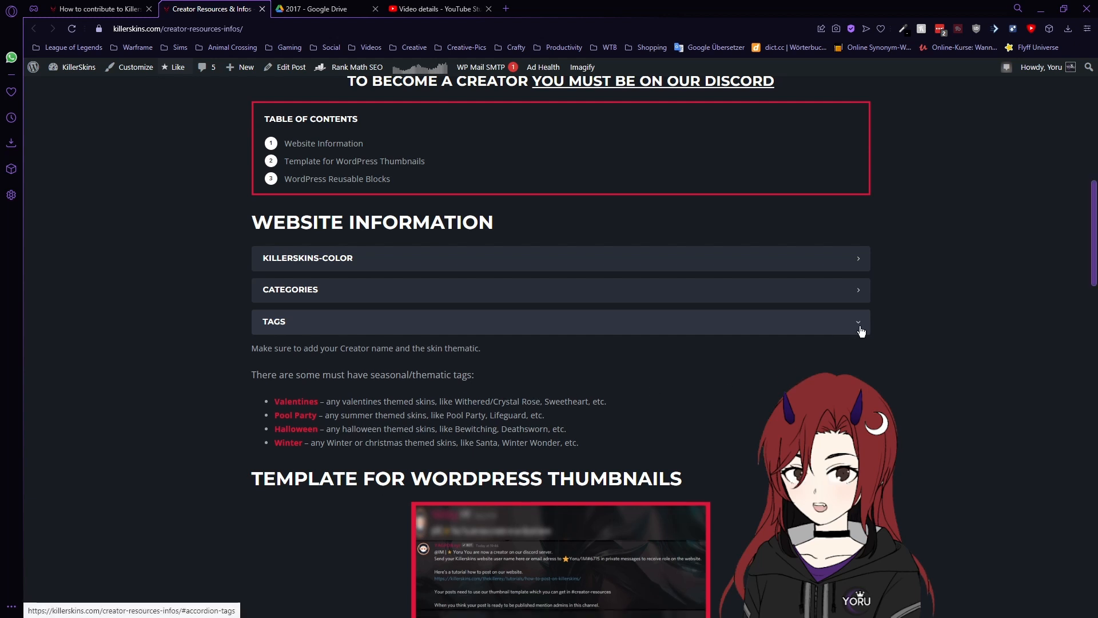
- Highlight each Reusable Blocks emoji legend line: only converted, date, block and images must be edited
{"action": "scroll", "coordinate": [985, 312], "scroll_direction": "down", "scroll_amount": 12}
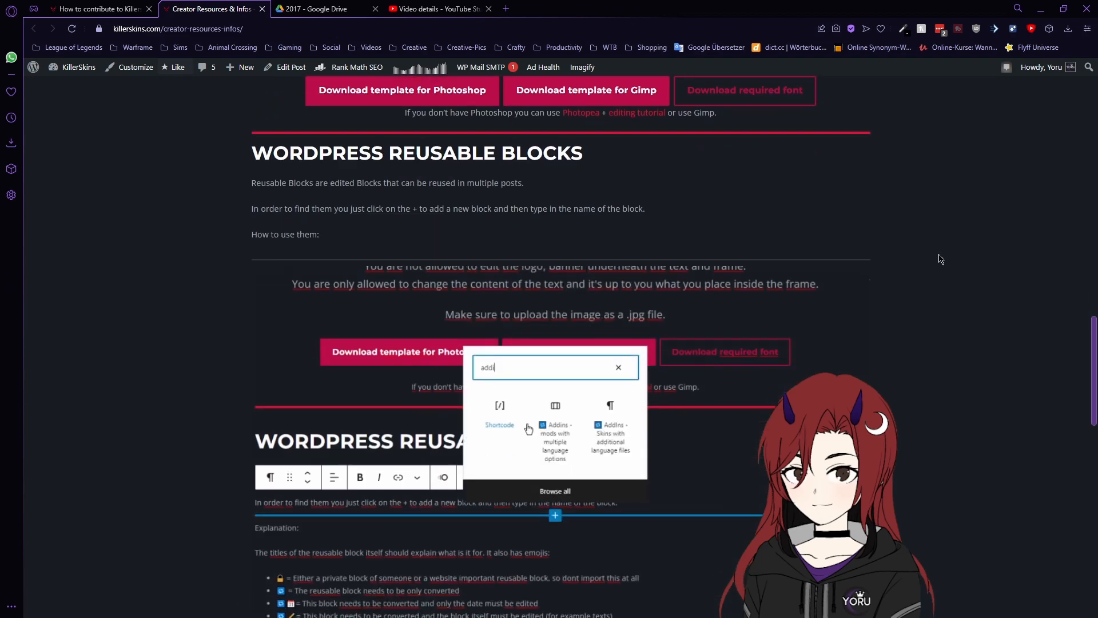
{"action": "scroll", "coordinate": [892, 317], "scroll_direction": "down", "scroll_amount": 4}
{"action": "scroll", "coordinate": [531, 256], "scroll_direction": "down", "scroll_amount": 1}
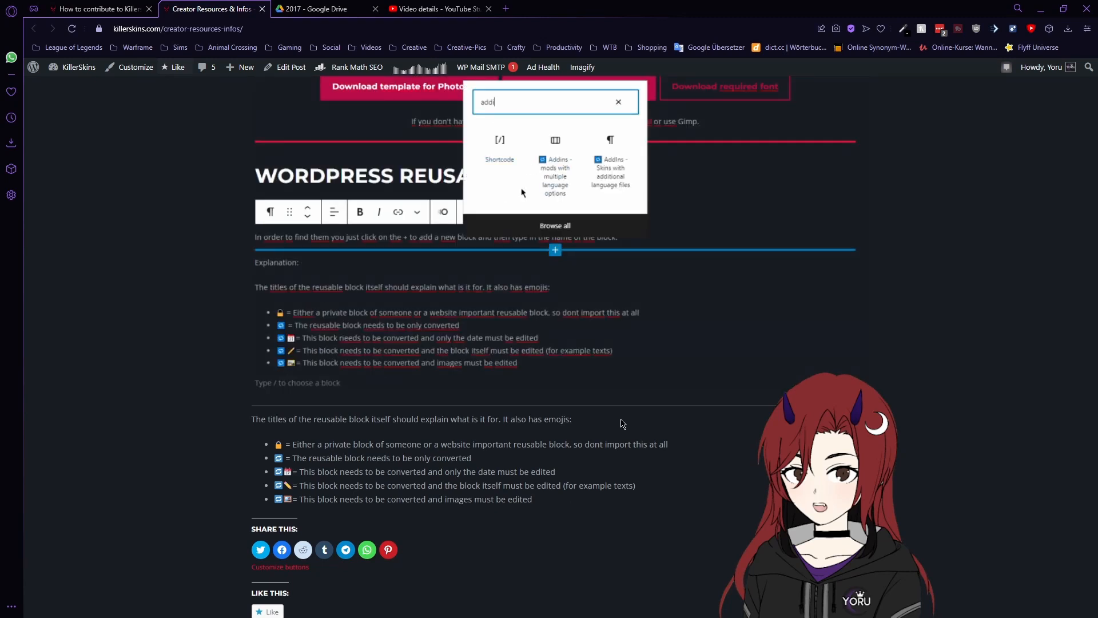
{"action": "left_click_drag", "start_coordinate": [534, 500], "coordinate": [279, 461]}
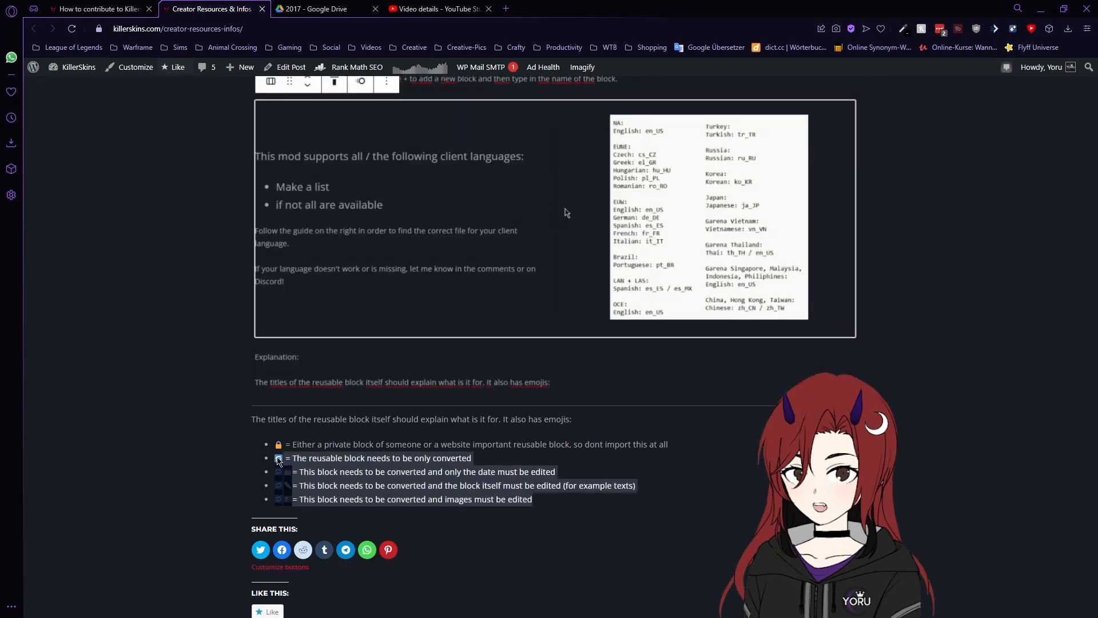
{"action": "left_click", "coordinate": [269, 456]}
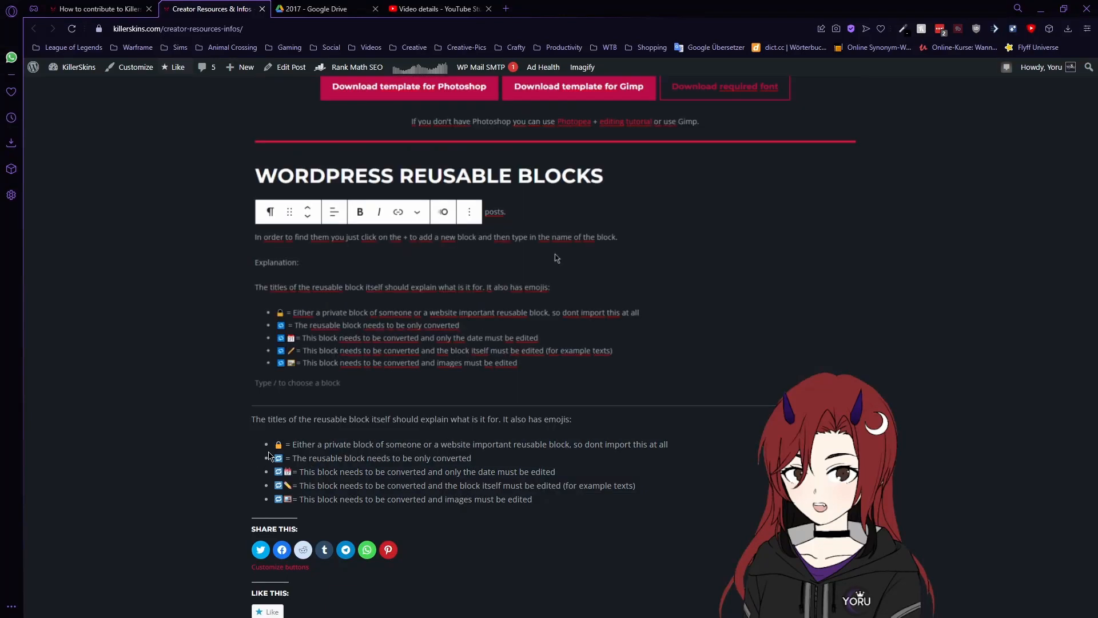
{"action": "scroll", "coordinate": [461, 412], "scroll_direction": "down", "scroll_amount": 1}
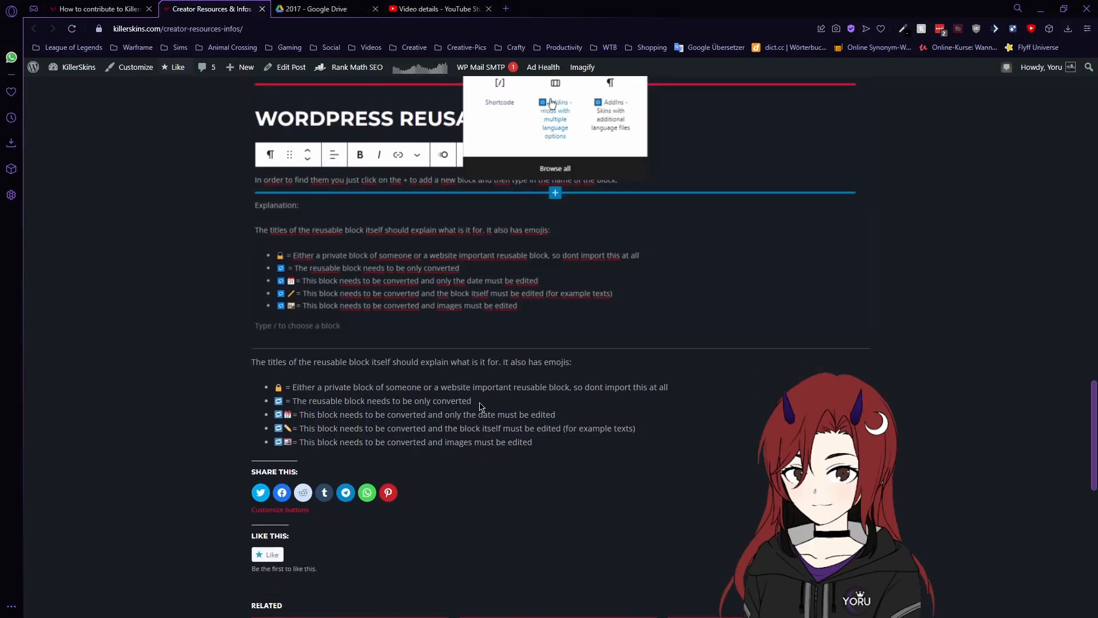
{"action": "left_click_drag", "start_coordinate": [480, 403], "coordinate": [316, 402]}
{"action": "left_click", "coordinate": [305, 402]}
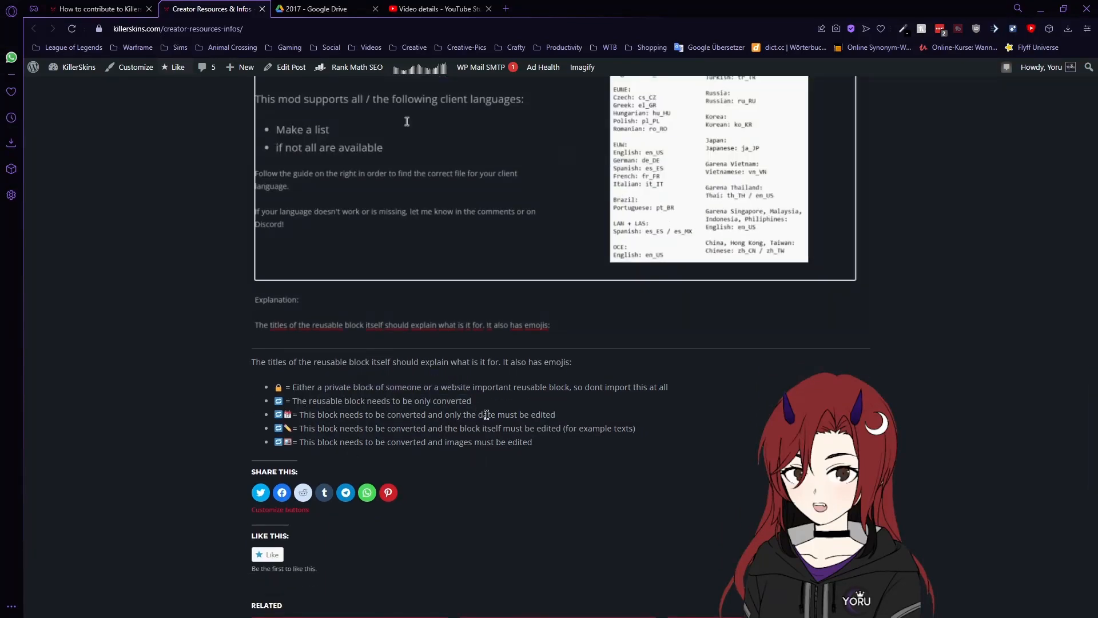
{"action": "left_click_drag", "start_coordinate": [557, 420], "coordinate": [401, 414]}
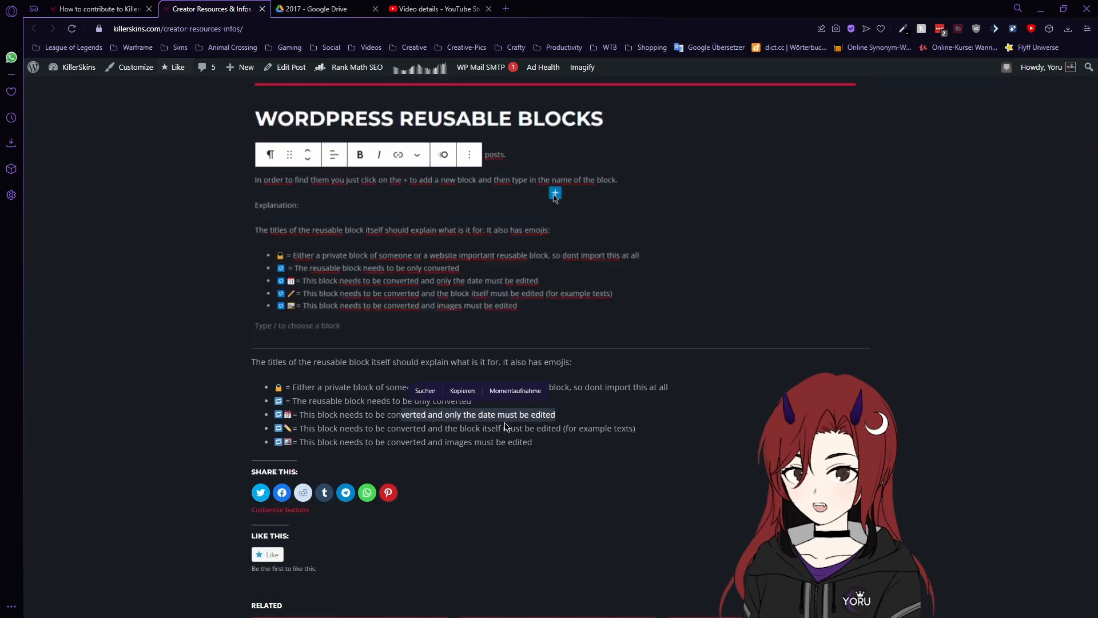
{"action": "left_click", "coordinate": [506, 426]}
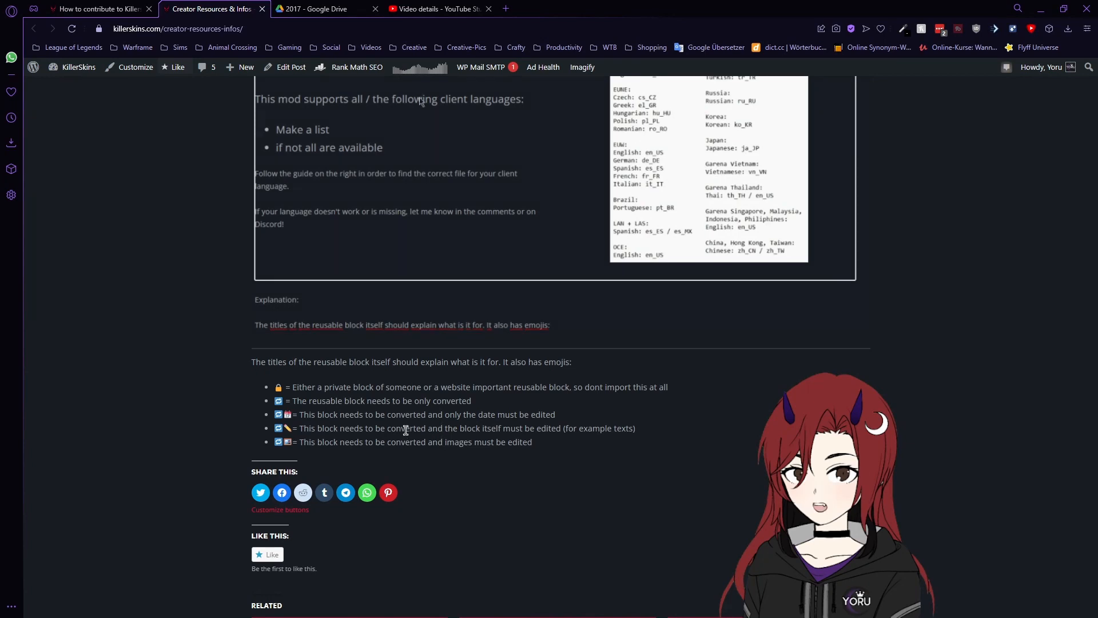
{"action": "left_click_drag", "start_coordinate": [405, 430], "coordinate": [496, 430]}
{"action": "left_click", "coordinate": [485, 442]}
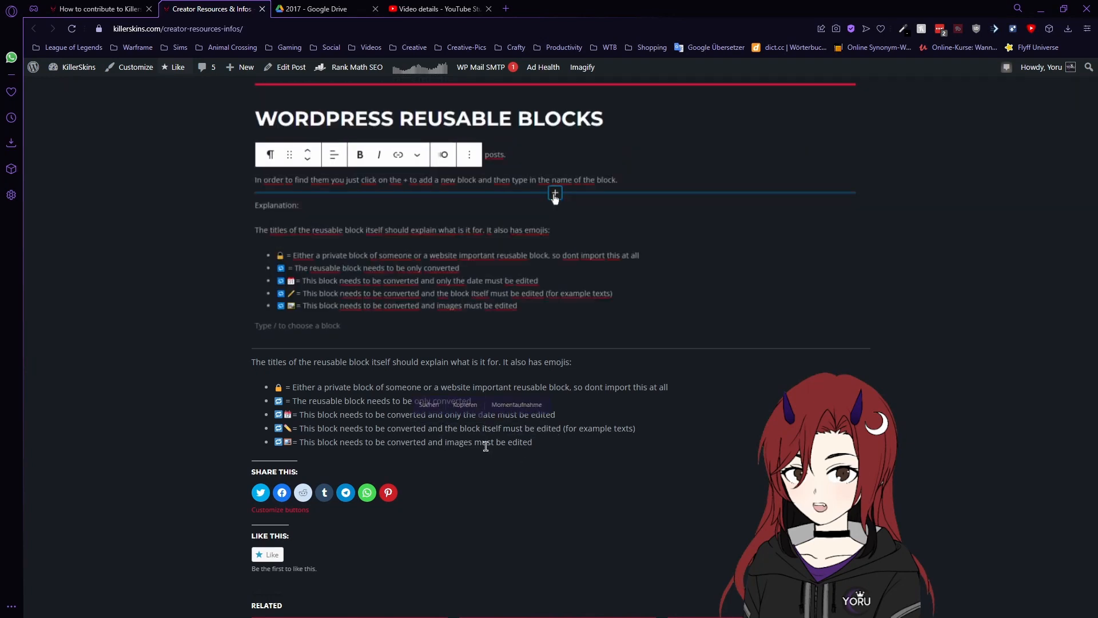
{"action": "left_click_drag", "start_coordinate": [397, 445], "coordinate": [459, 445]}
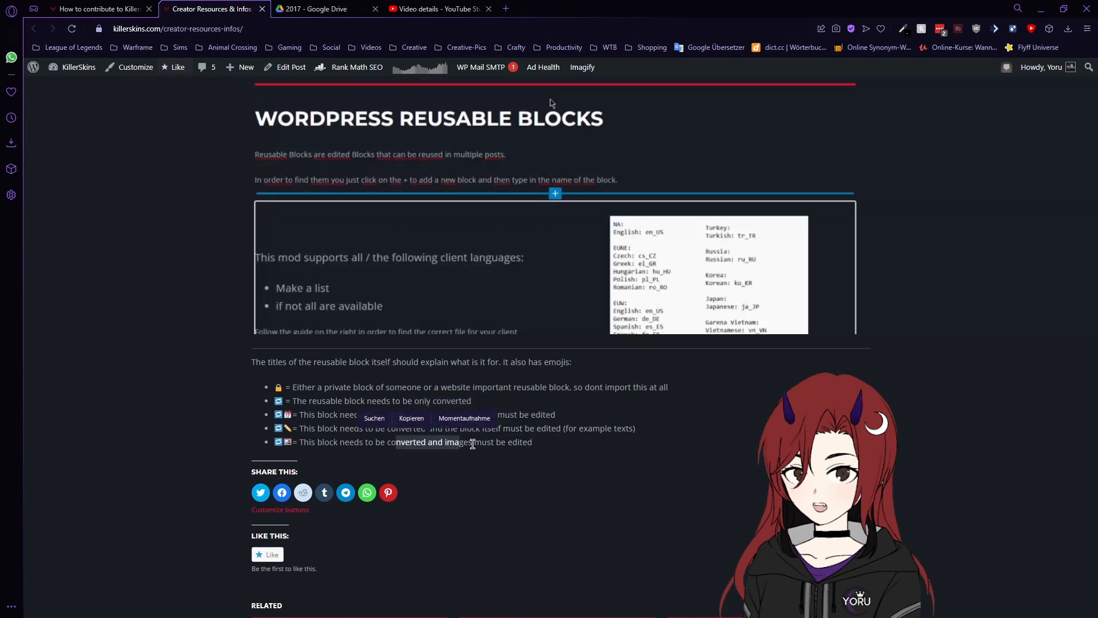
{"action": "left_click", "coordinate": [564, 441]}
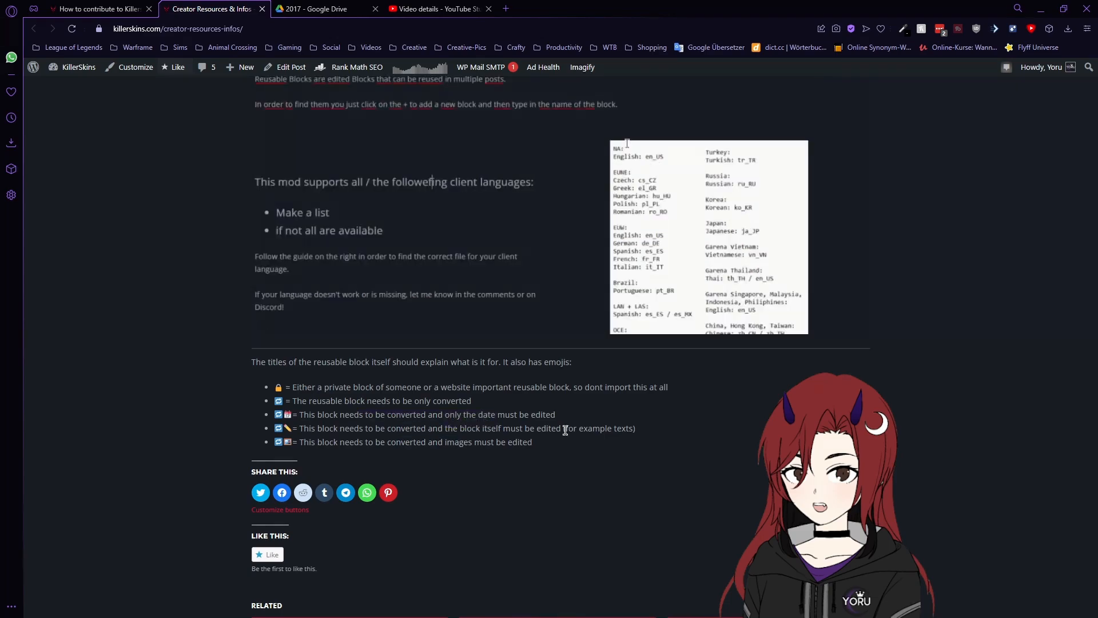
- Return to the How to contribute to KillerSkins tutorial tab
{"action": "scroll", "coordinate": [554, 418], "scroll_direction": "up", "scroll_amount": 10}
{"action": "scroll", "coordinate": [547, 392], "scroll_direction": "up", "scroll_amount": 7}
{"action": "left_click", "coordinate": [106, 9]}
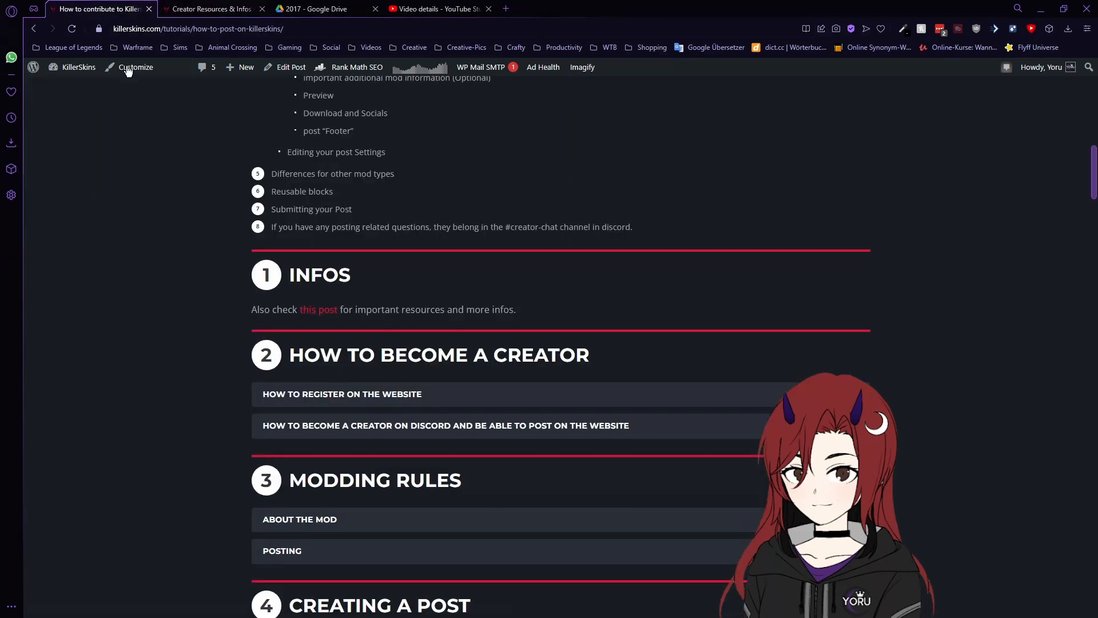
- Scroll back up the How to post on KillerSkins tutorial
{"action": "scroll", "coordinate": [837, 269], "scroll_direction": "up", "scroll_amount": 14}
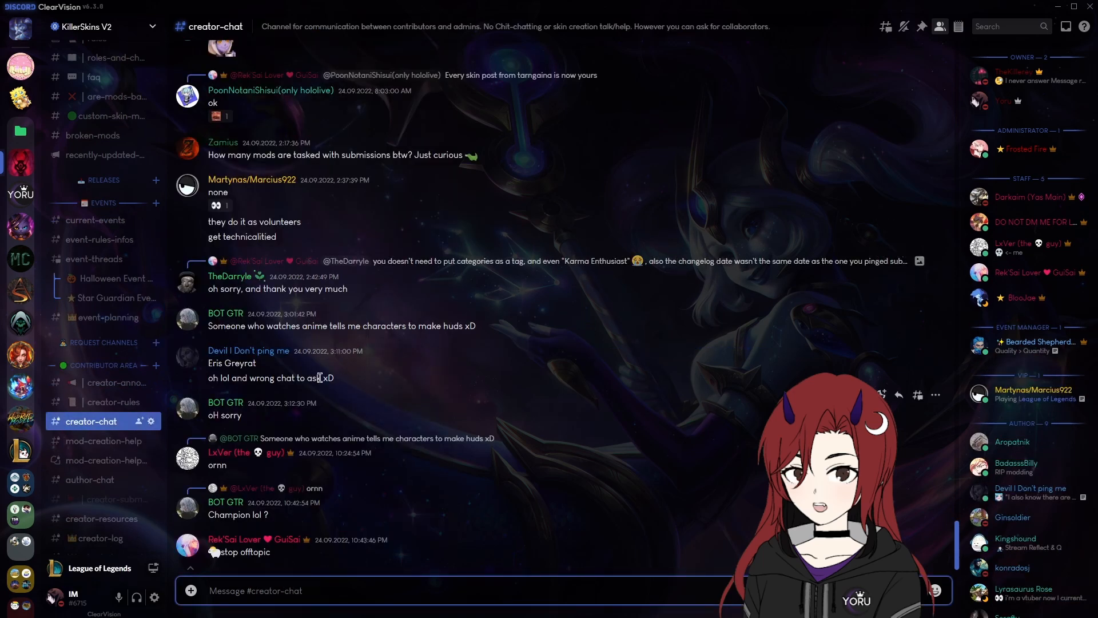
- Open the KillerSkins V2 creator-submissions channel and scroll through members' submitted mods and fixes
{"action": "scroll", "coordinate": [114, 440], "scroll_direction": "down", "scroll_amount": 2}
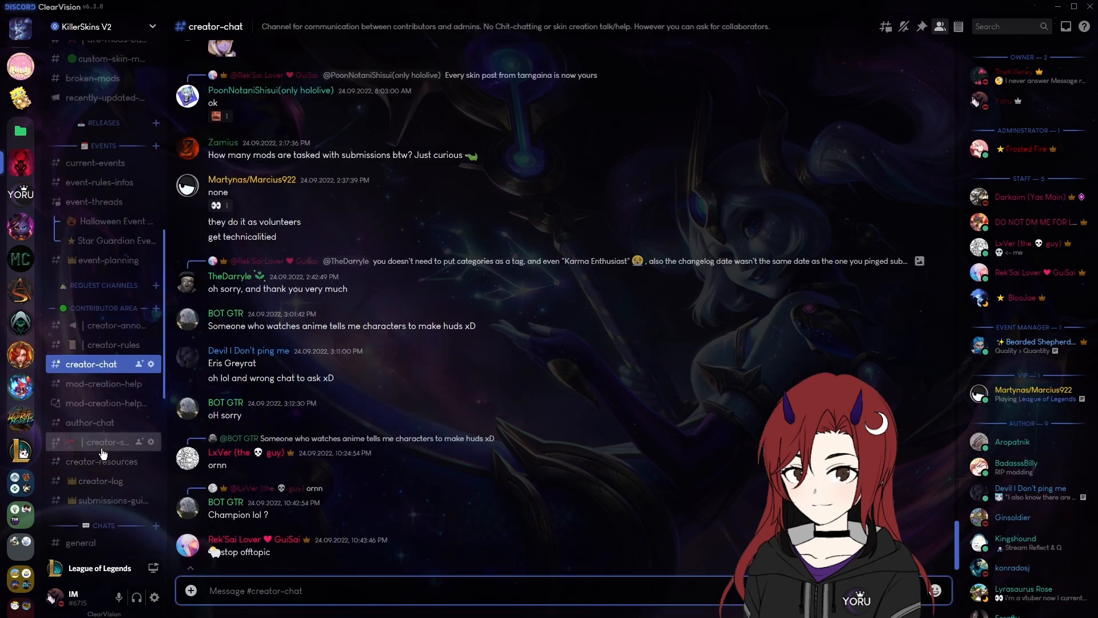
{"action": "left_click", "coordinate": [104, 448]}
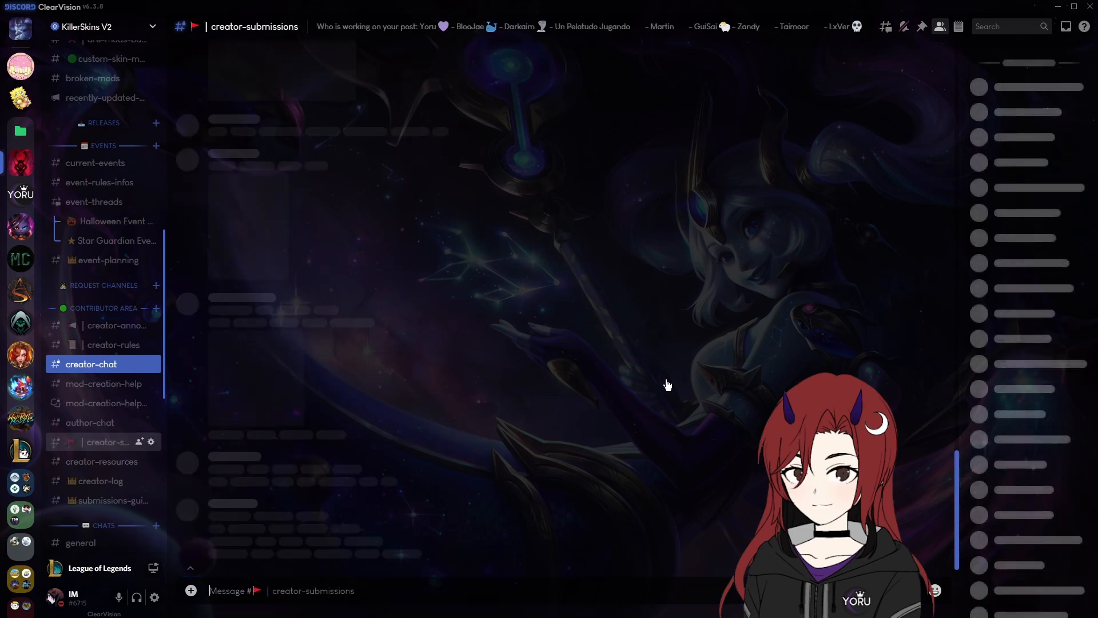
{"action": "scroll", "coordinate": [741, 367], "scroll_direction": "down", "scroll_amount": 12}
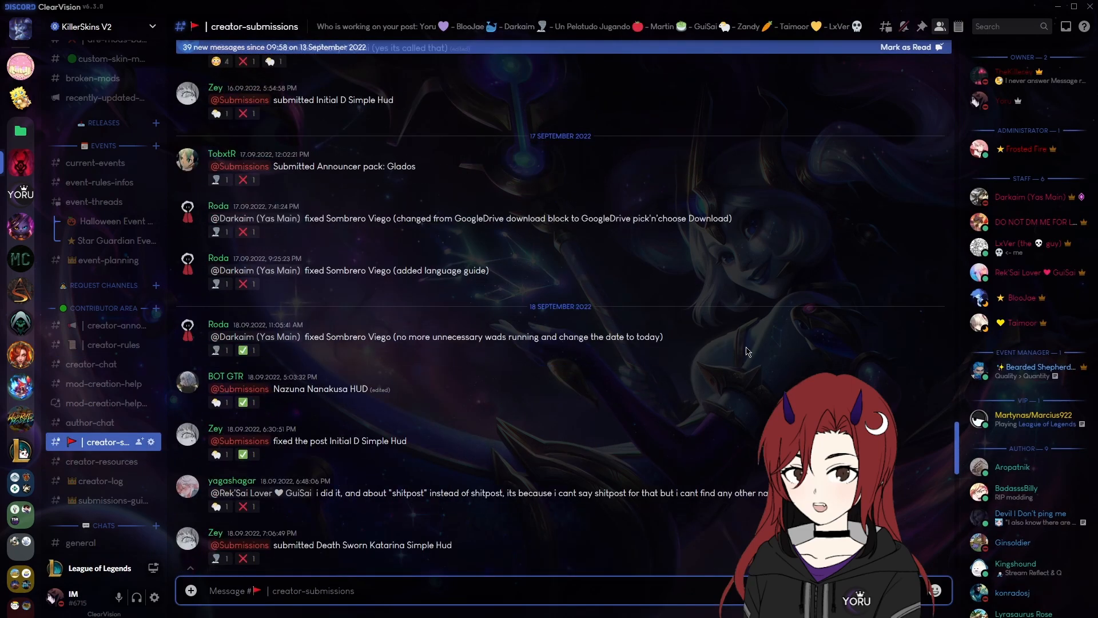
{"action": "scroll", "coordinate": [746, 351], "scroll_direction": "down", "scroll_amount": 15}
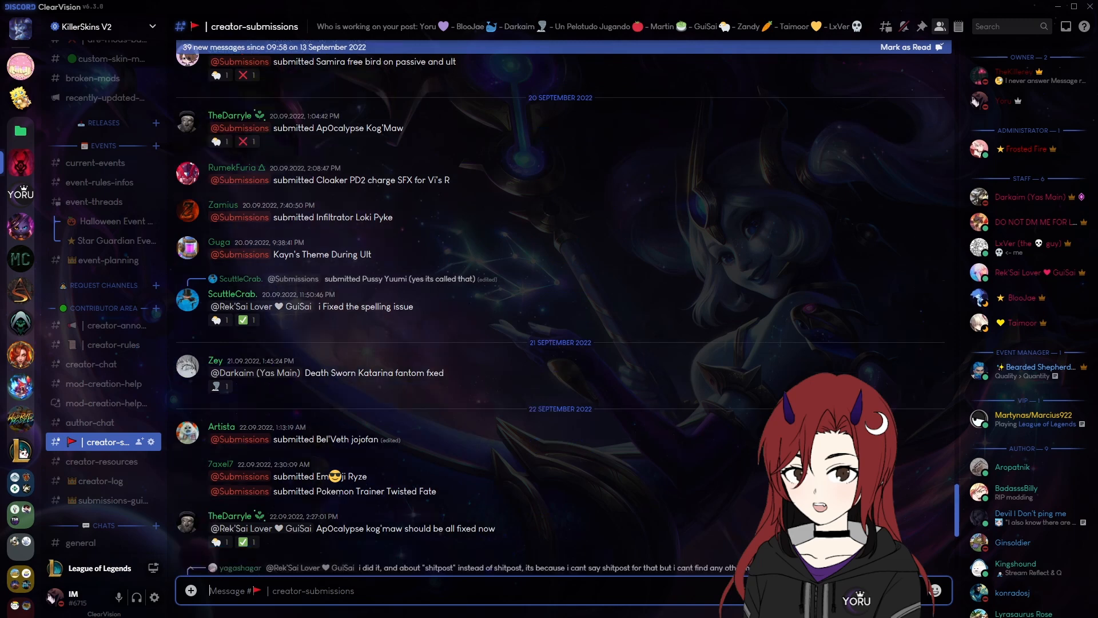
{"action": "scroll", "coordinate": [244, 429], "scroll_direction": "down", "scroll_amount": 5}
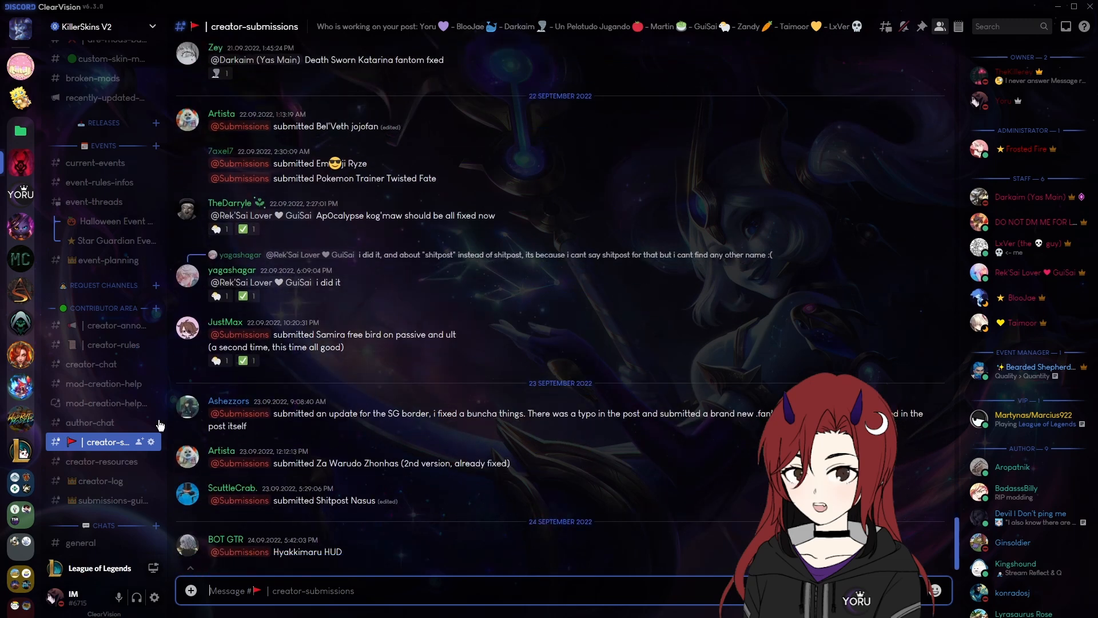